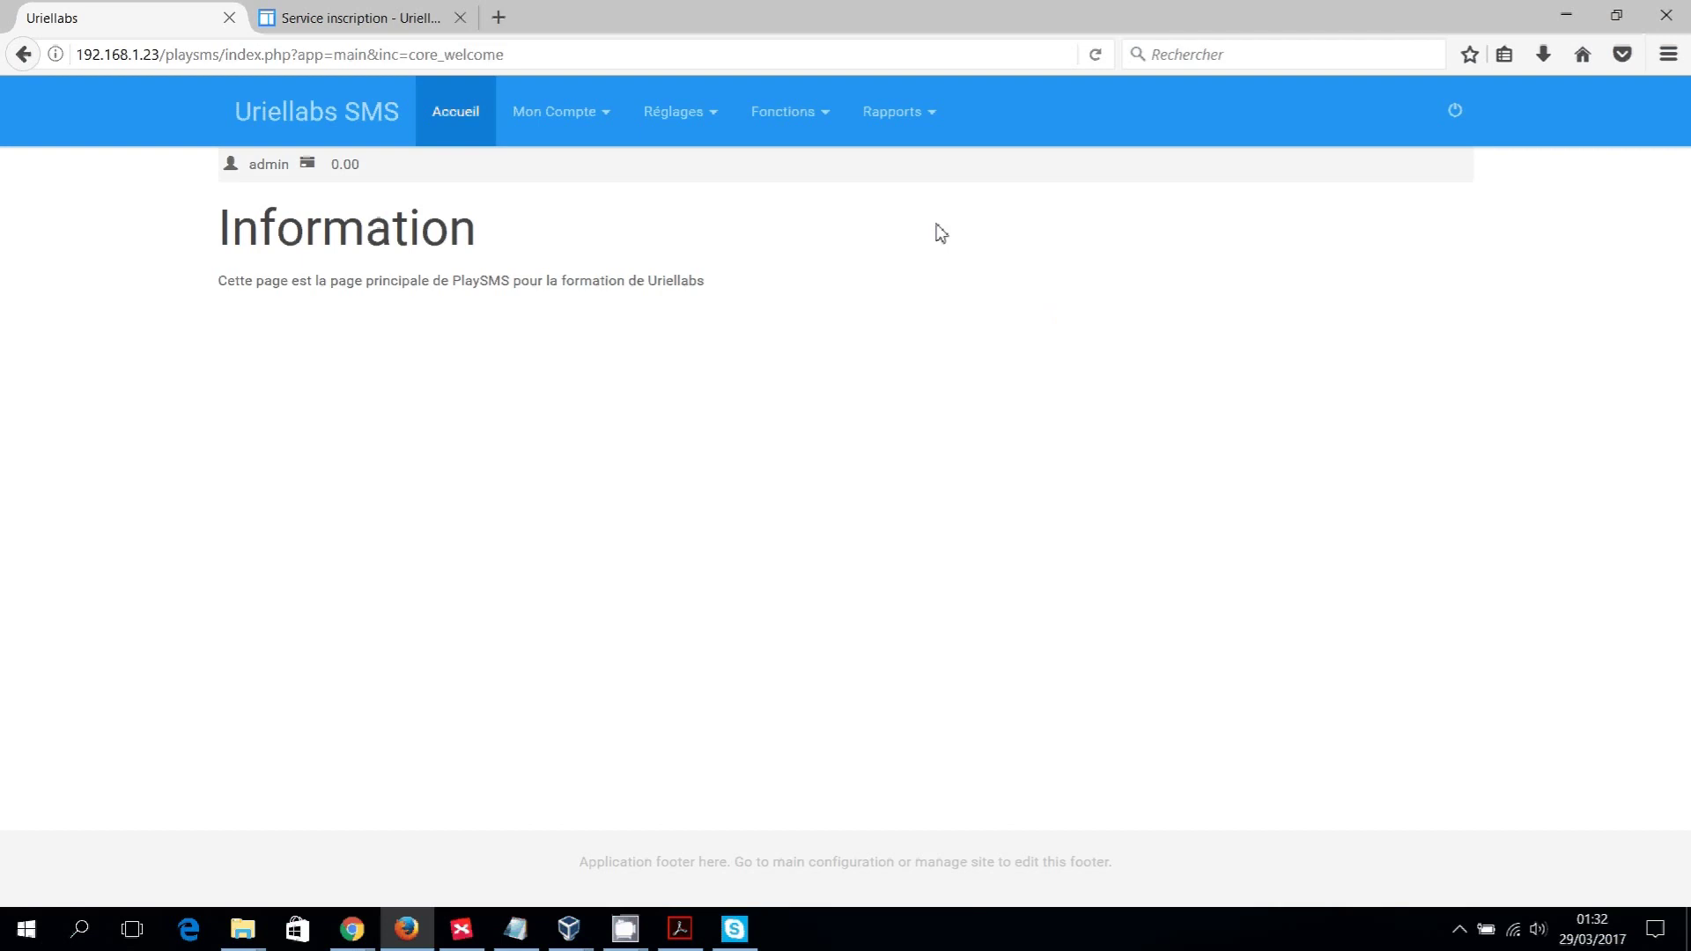
Open the subscription management page and start adding a new SMS subscription.
click(833, 125)
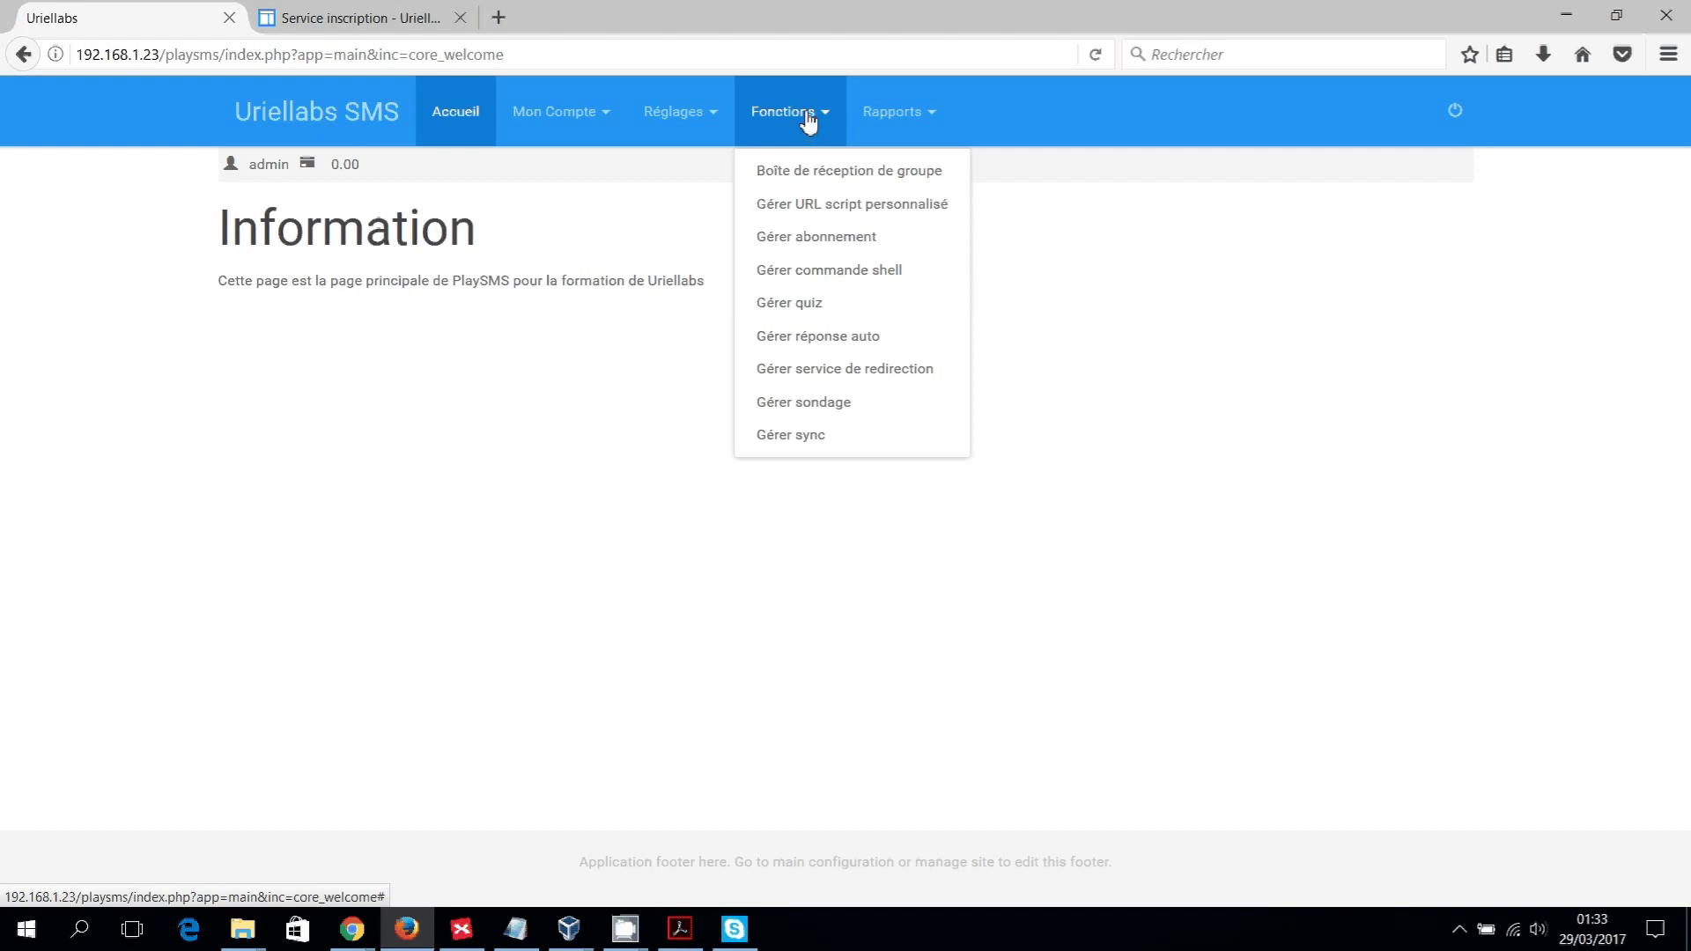
click(822, 237)
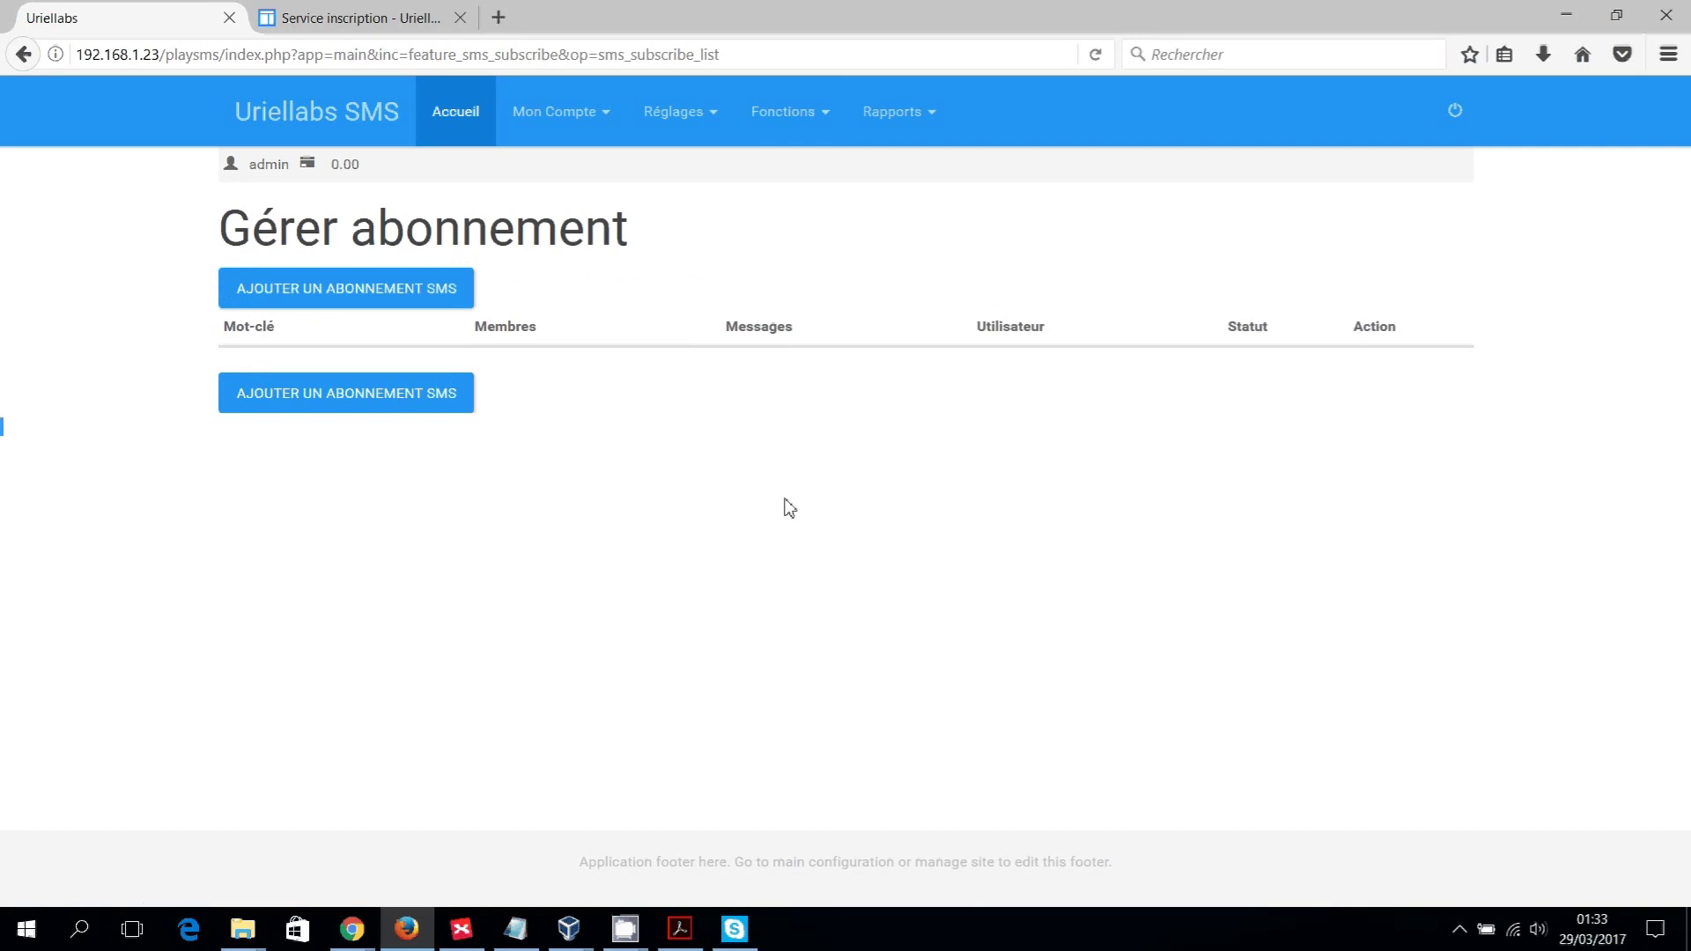
click(397, 297)
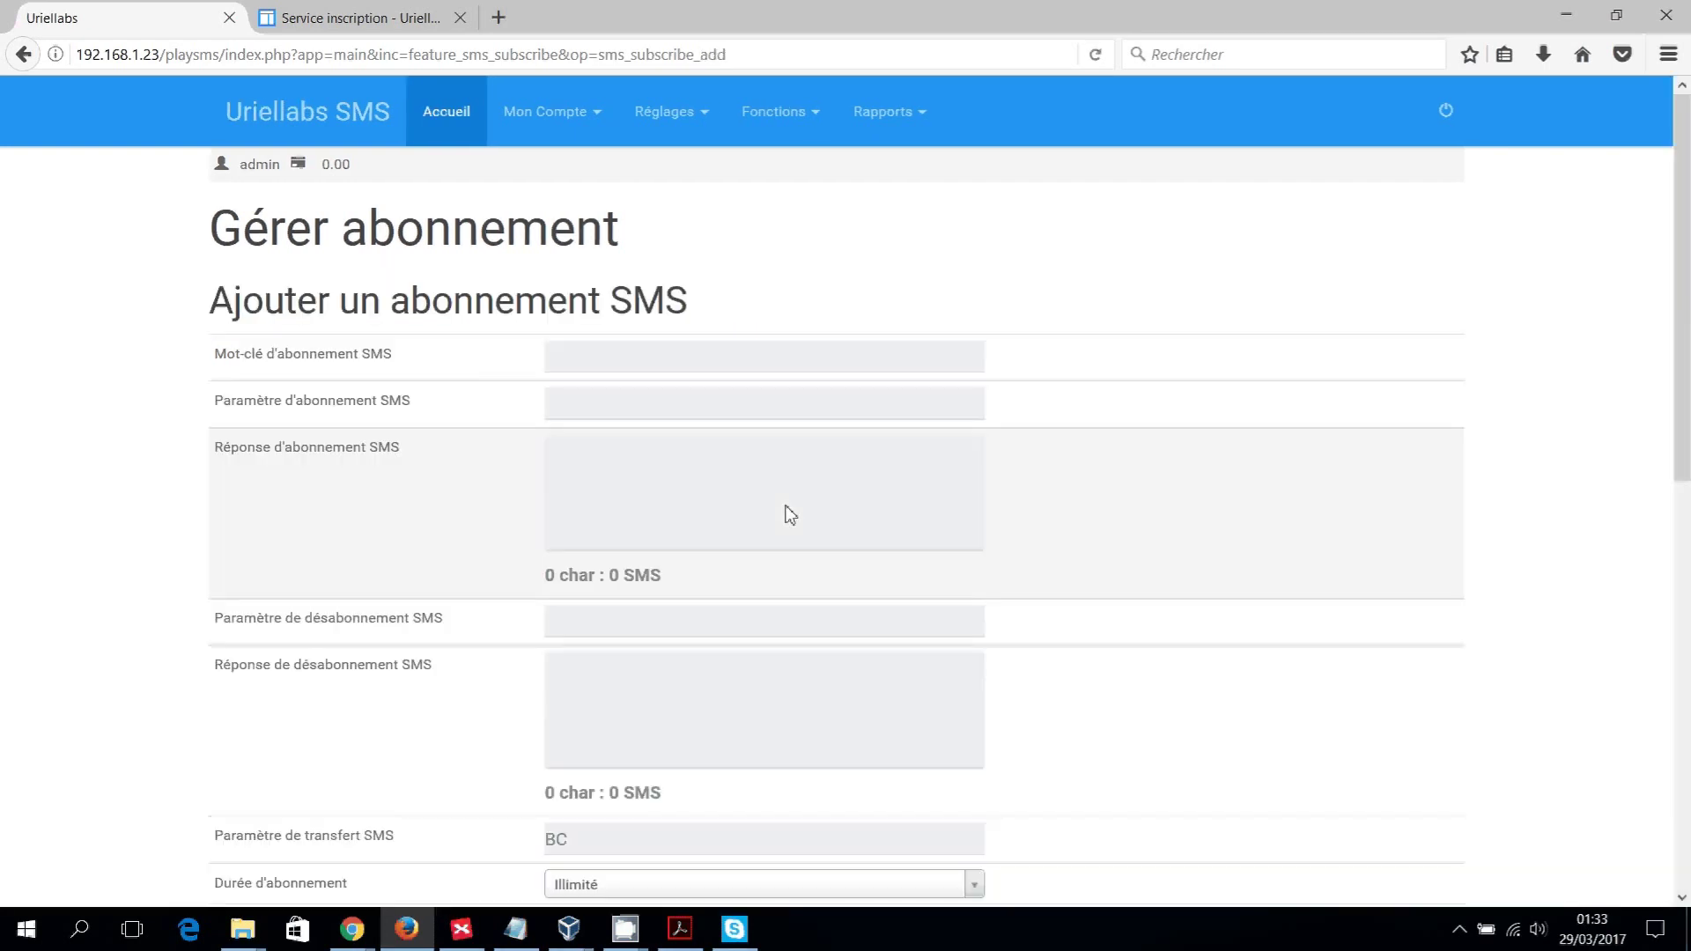
scroll(1303, 519, down, 4)
scroll(1312, 521, up, 4)
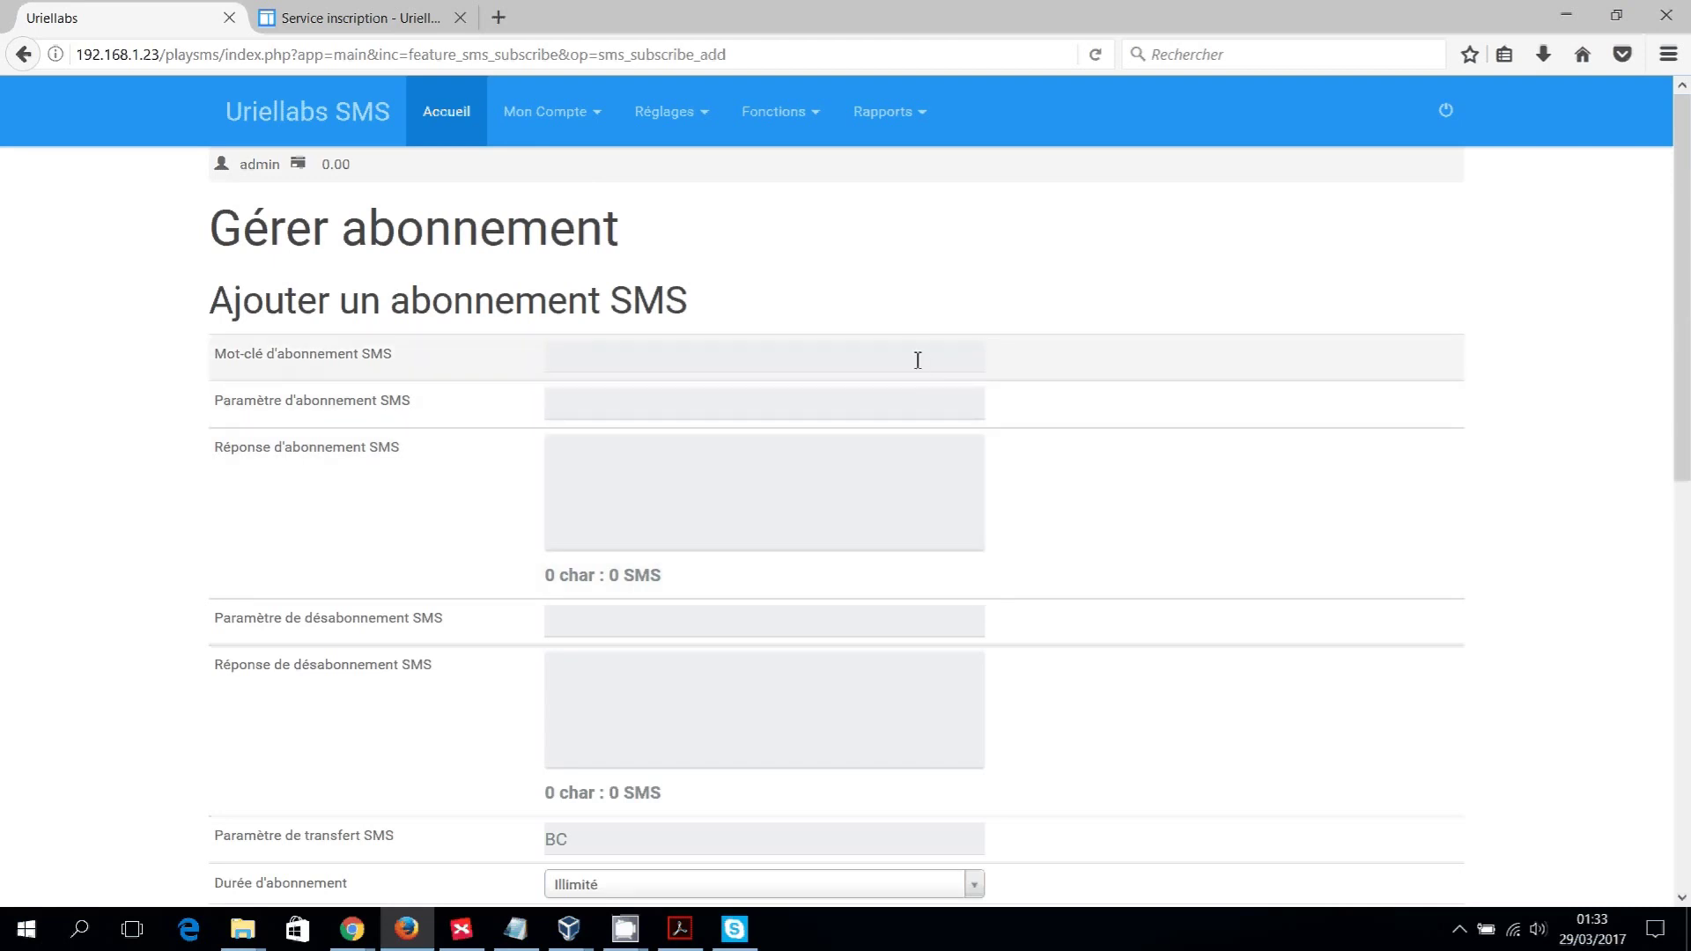
Set the SMS subscription keyword to AB.
click(918, 359)
text(BOOM)
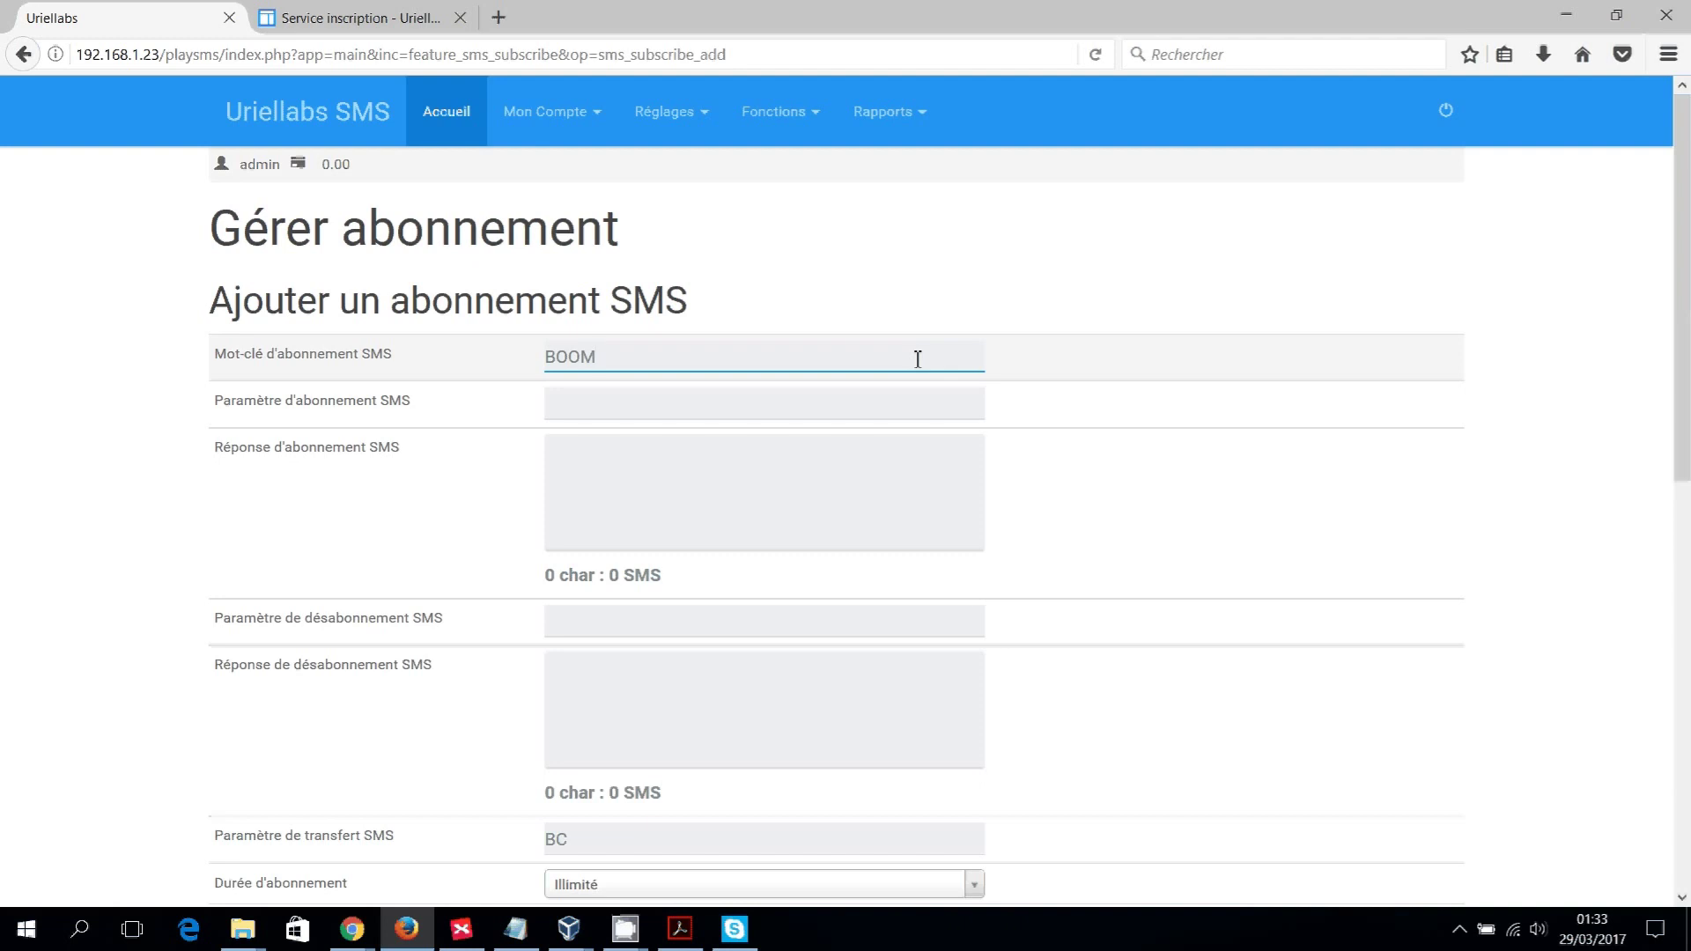
key(BackSpace)
key(BackSpace)
key(BackSpace)
key(BackSpace)
text(AB)
Set the subscription parameter to "in" and its reply to "Vous êtes abonné à la soirée du 22 avril".
click(936, 399)
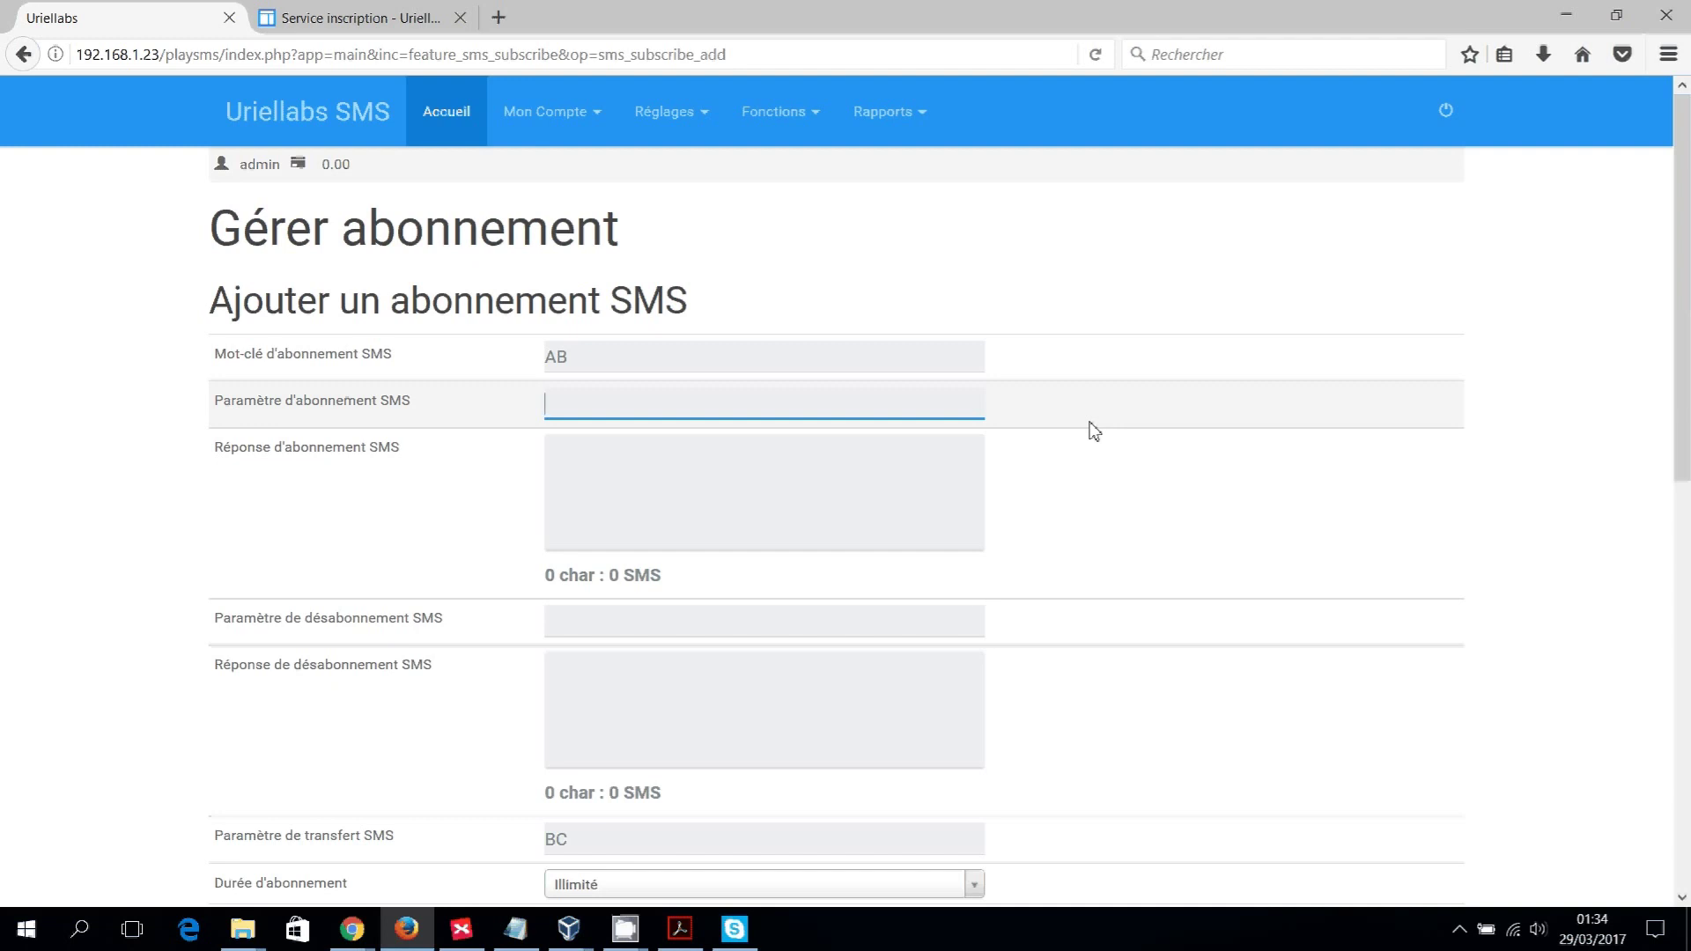
text(in)
key(Tab)
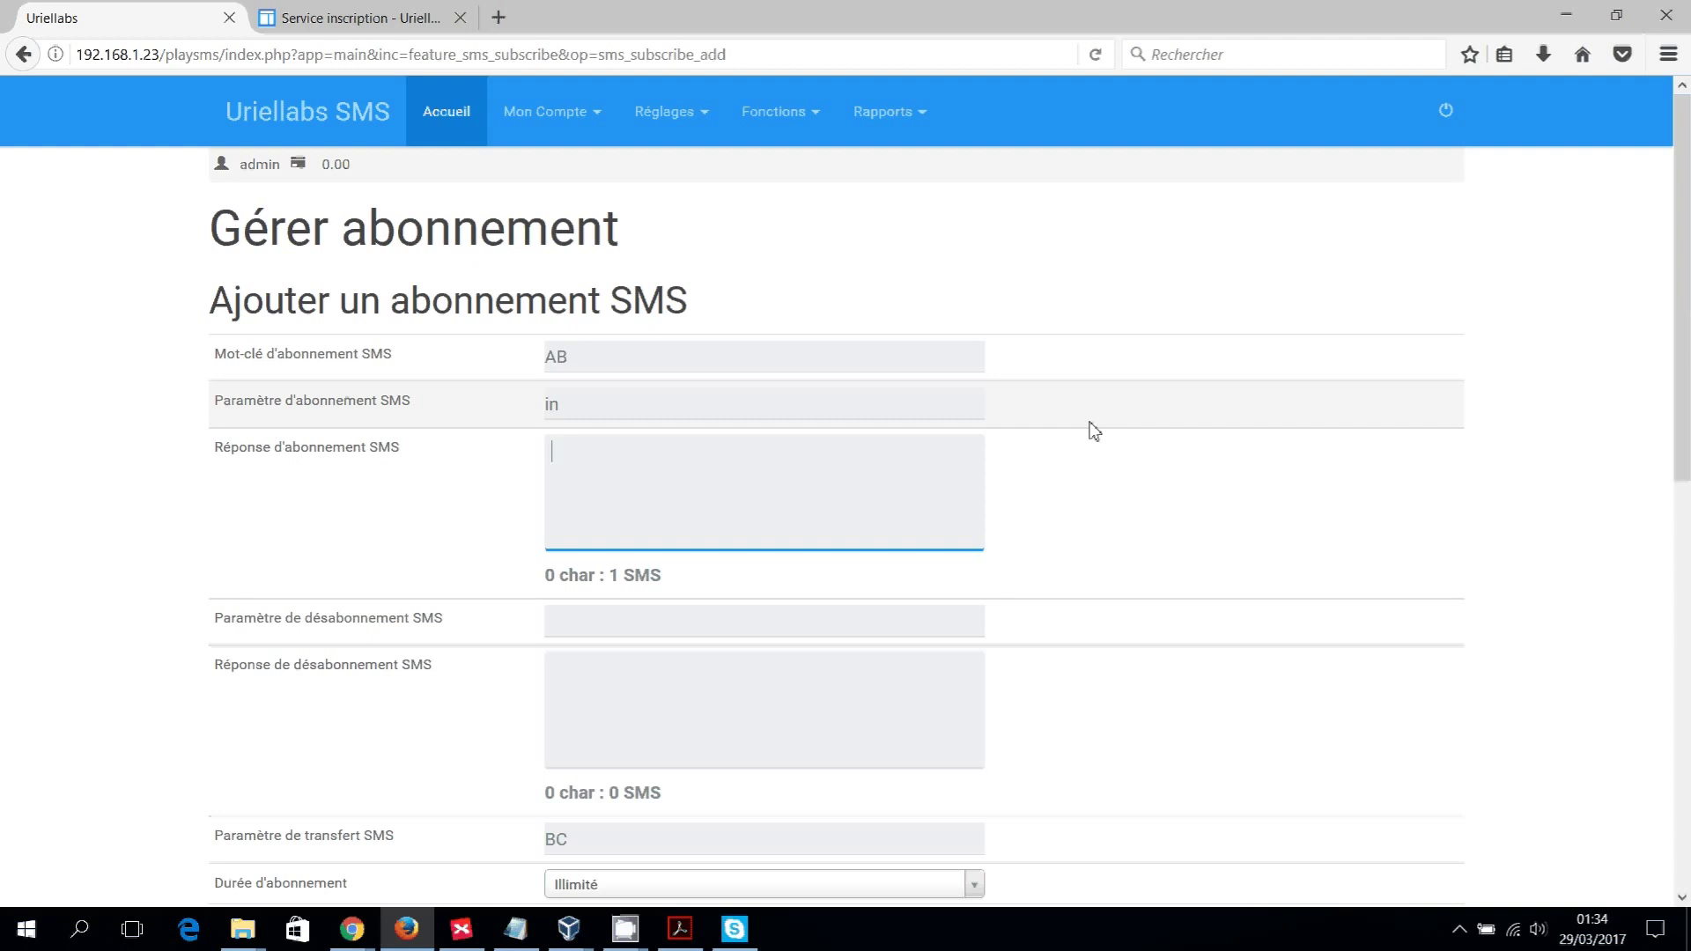
text(B)
key(BackSpace)
text(Vous êtes abonné )
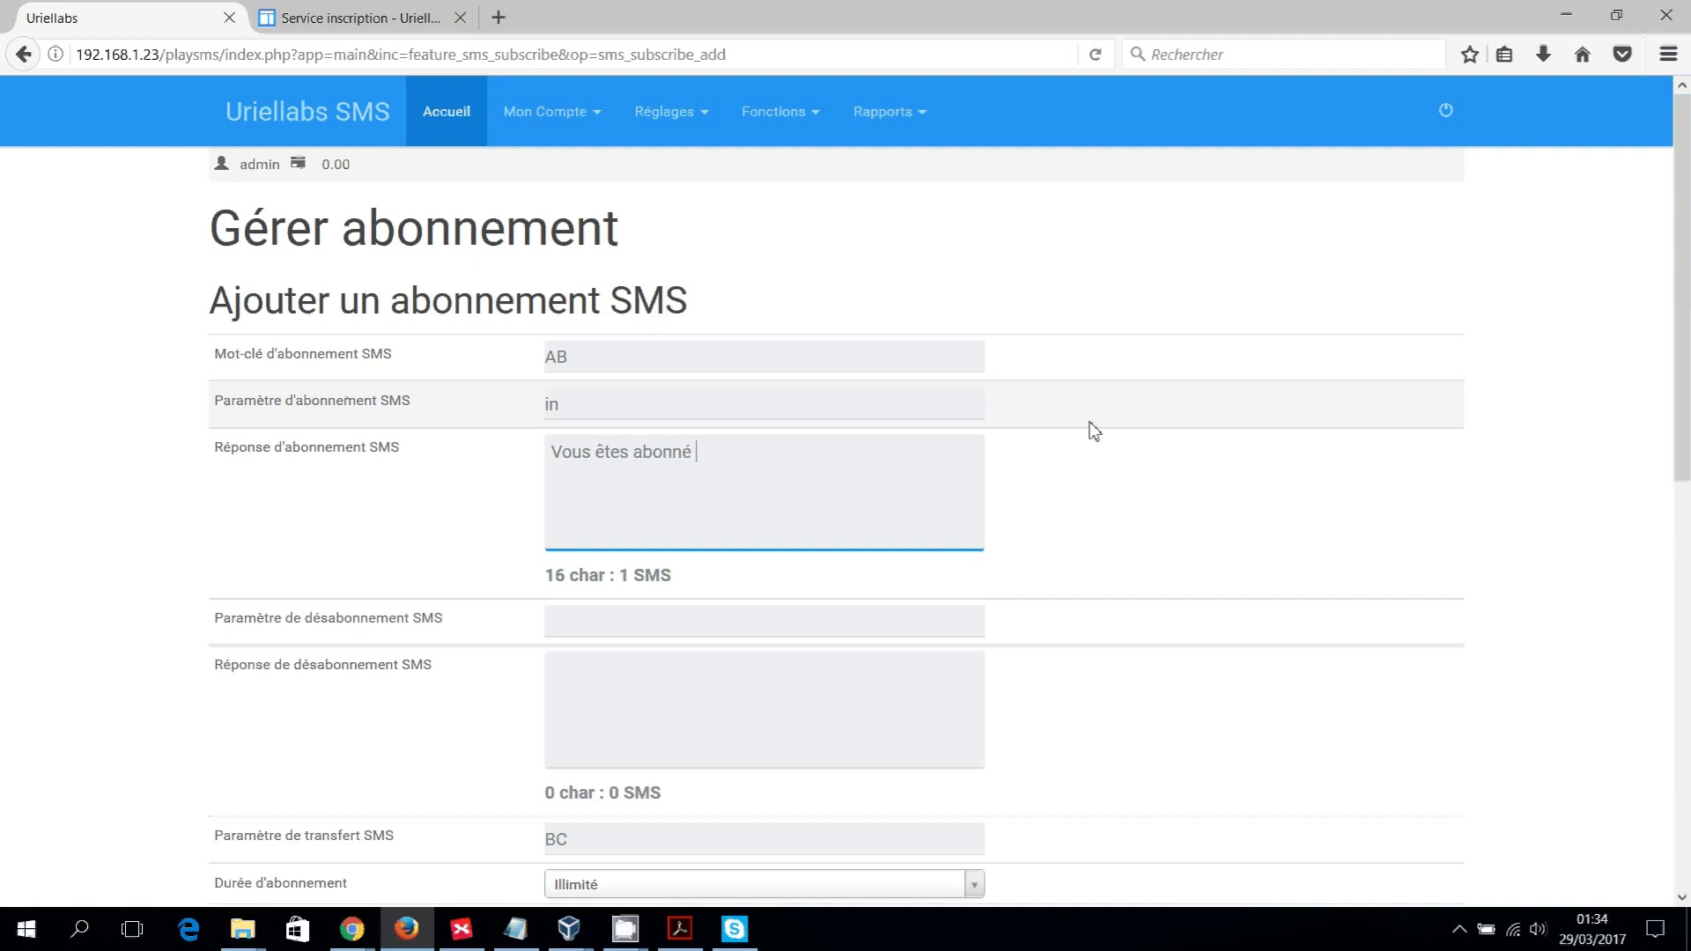
text(à la soirée du 22 avril)
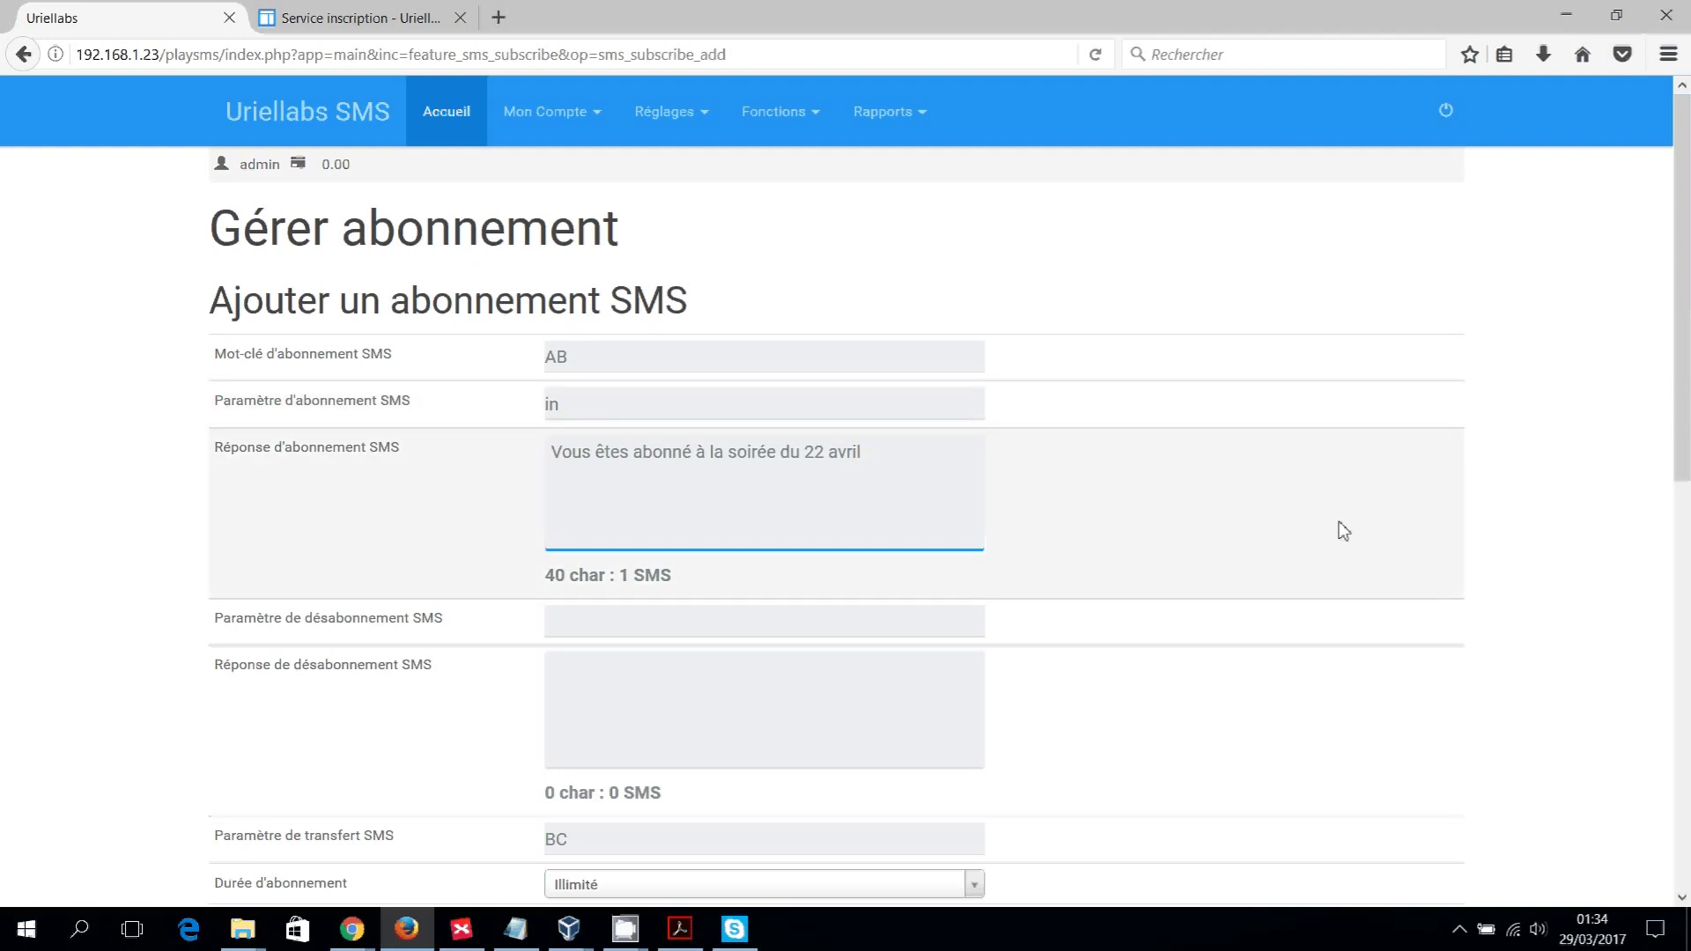
Set the SMS unsubscription parameter to "out".
scroll(1339, 528, down, 3)
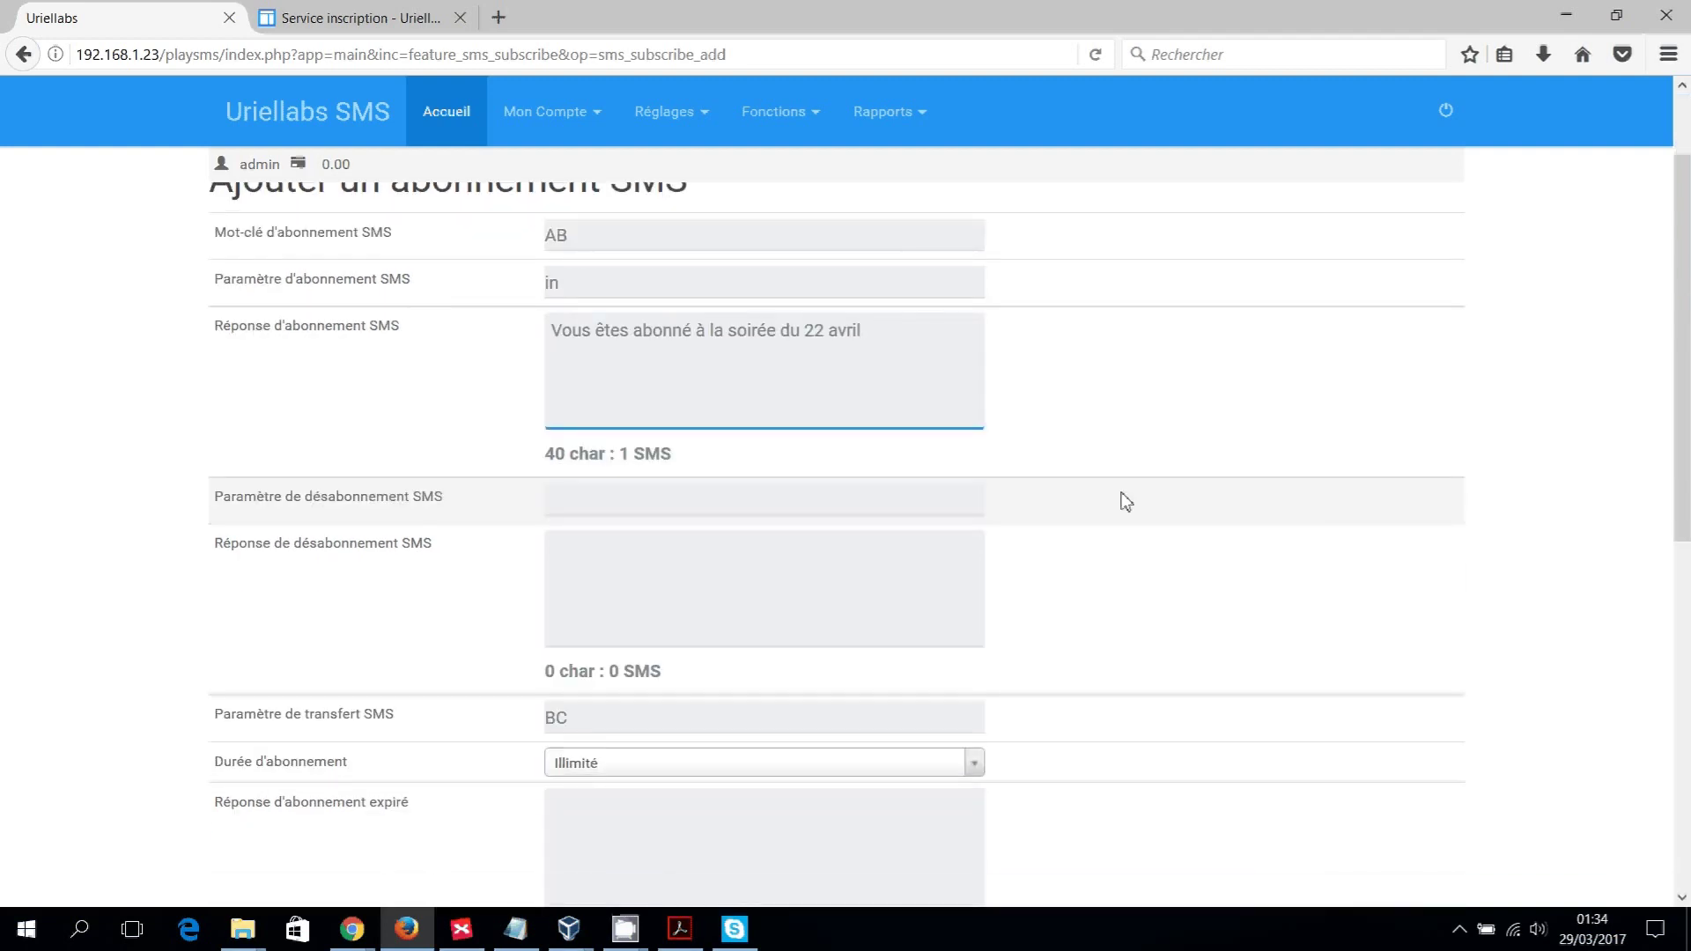
scroll(1125, 502, up, 3)
click(931, 622)
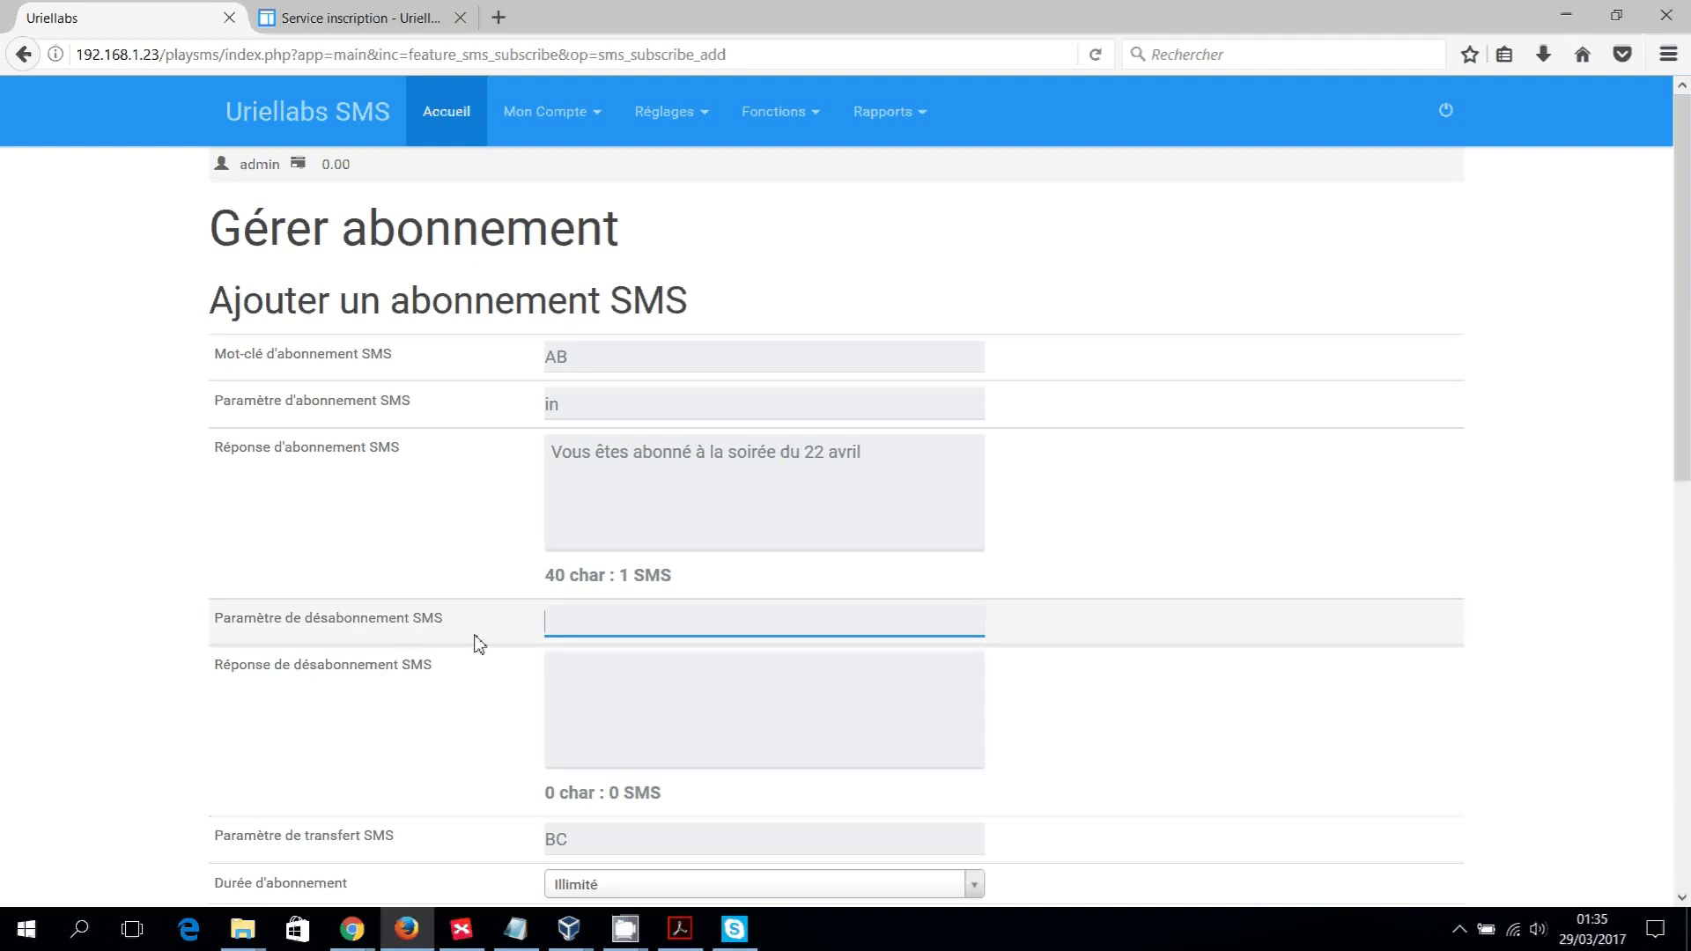
text(out)
key(Tab)
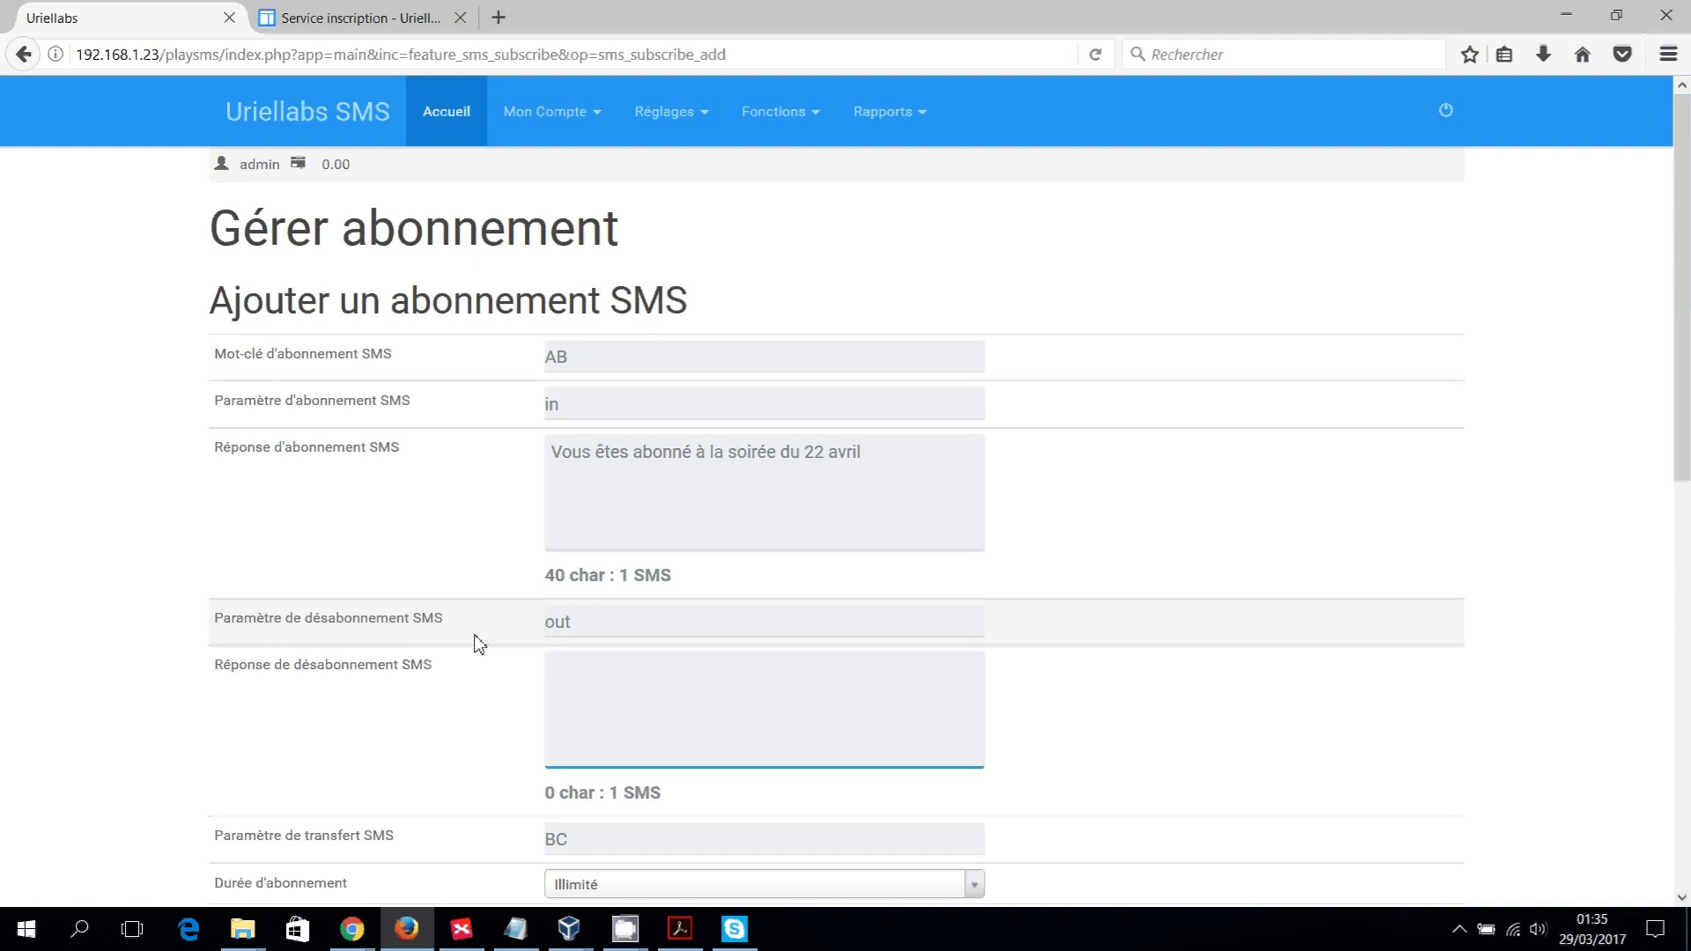
Write the unsubscription reply "Votre désabonnement est effectif, merci et a bientôt.".
text(V)
text(ous)
key(BackSpace)
key(BackSpace)
key(BackSpace)
text(tre désabonnement )
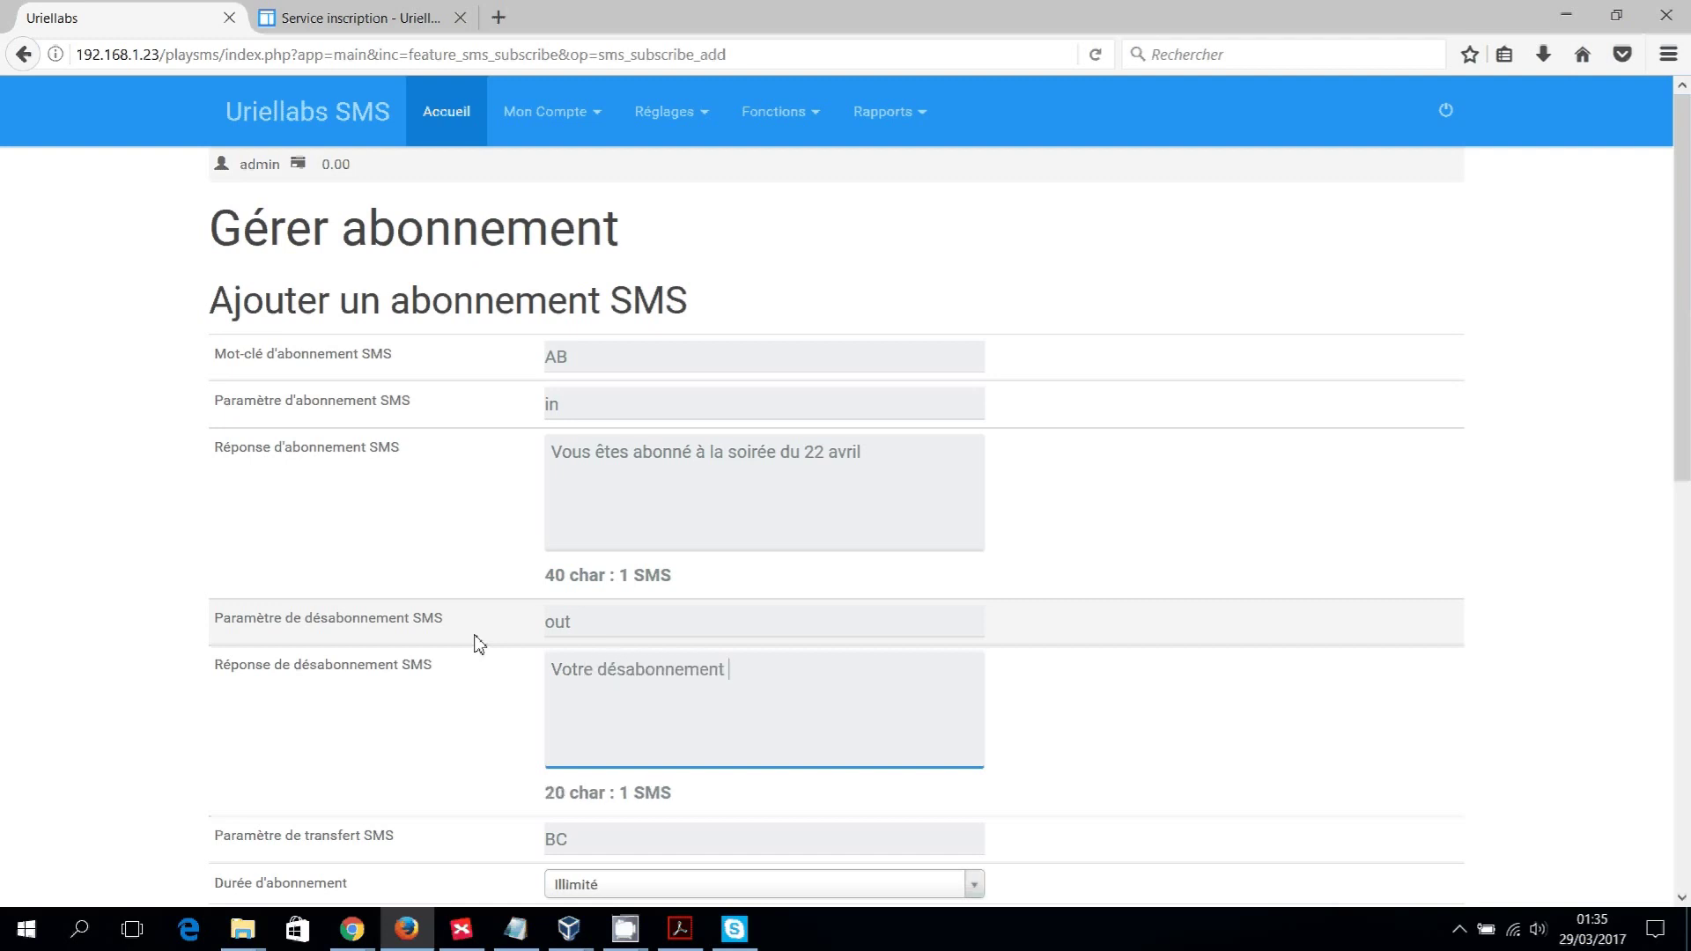
text(est effectif,)
text(ci et a bientôt)
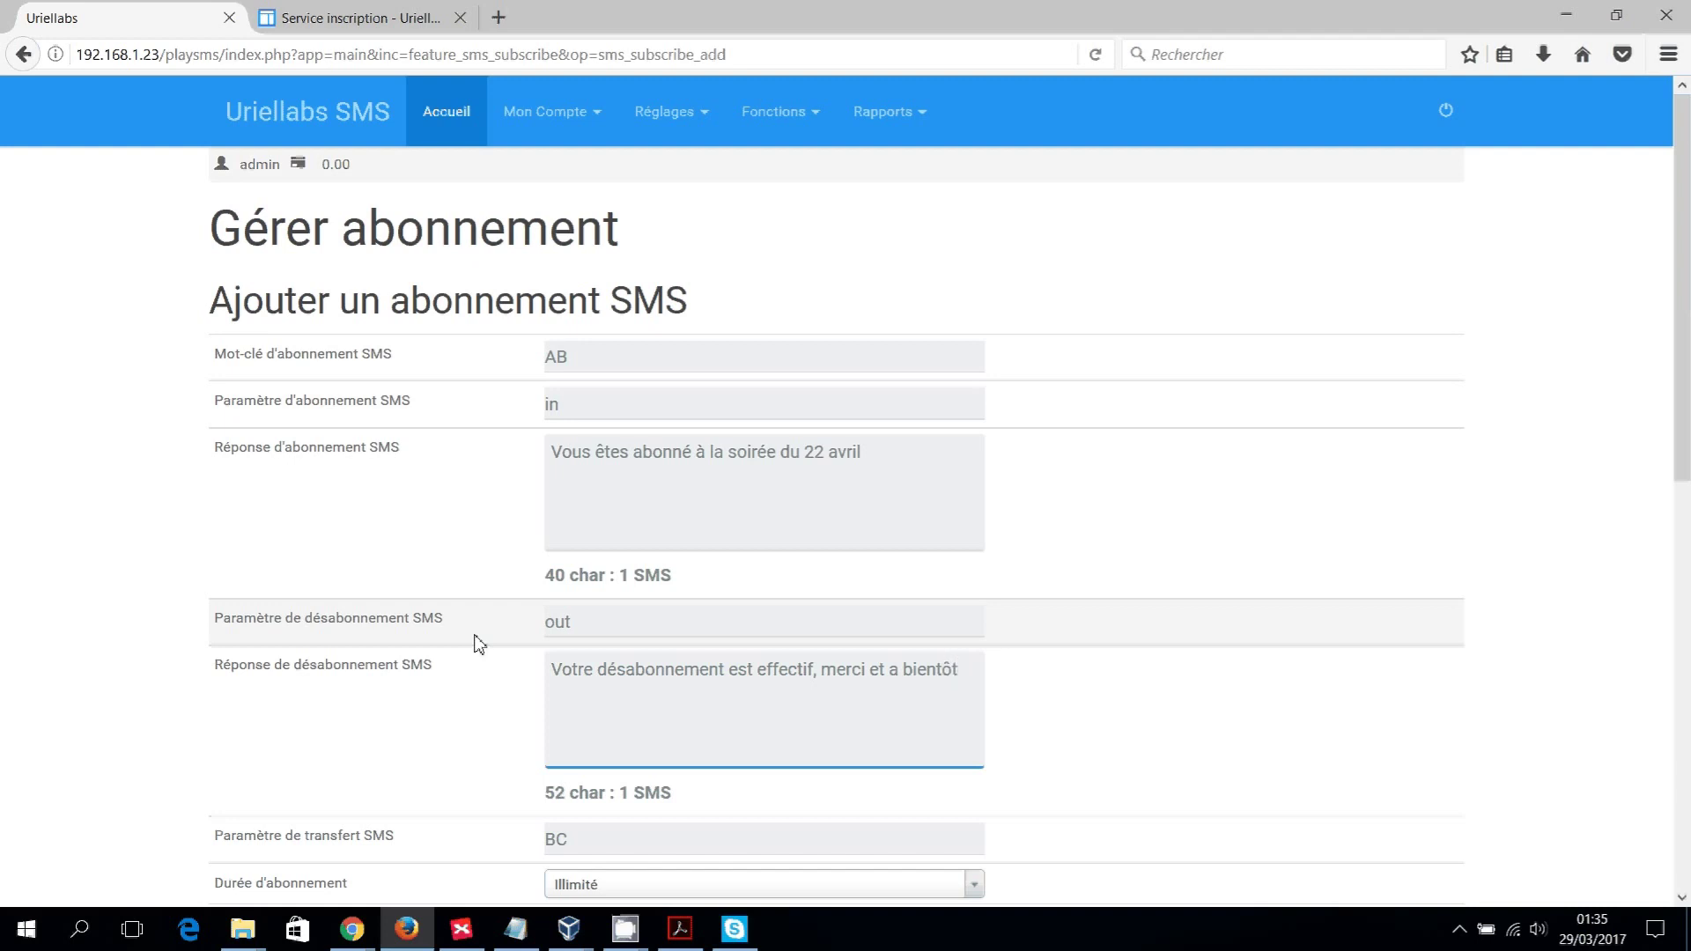
text(.)
Look through the available subscription durations, choosing Illimité.
scroll(1017, 676, down, 3)
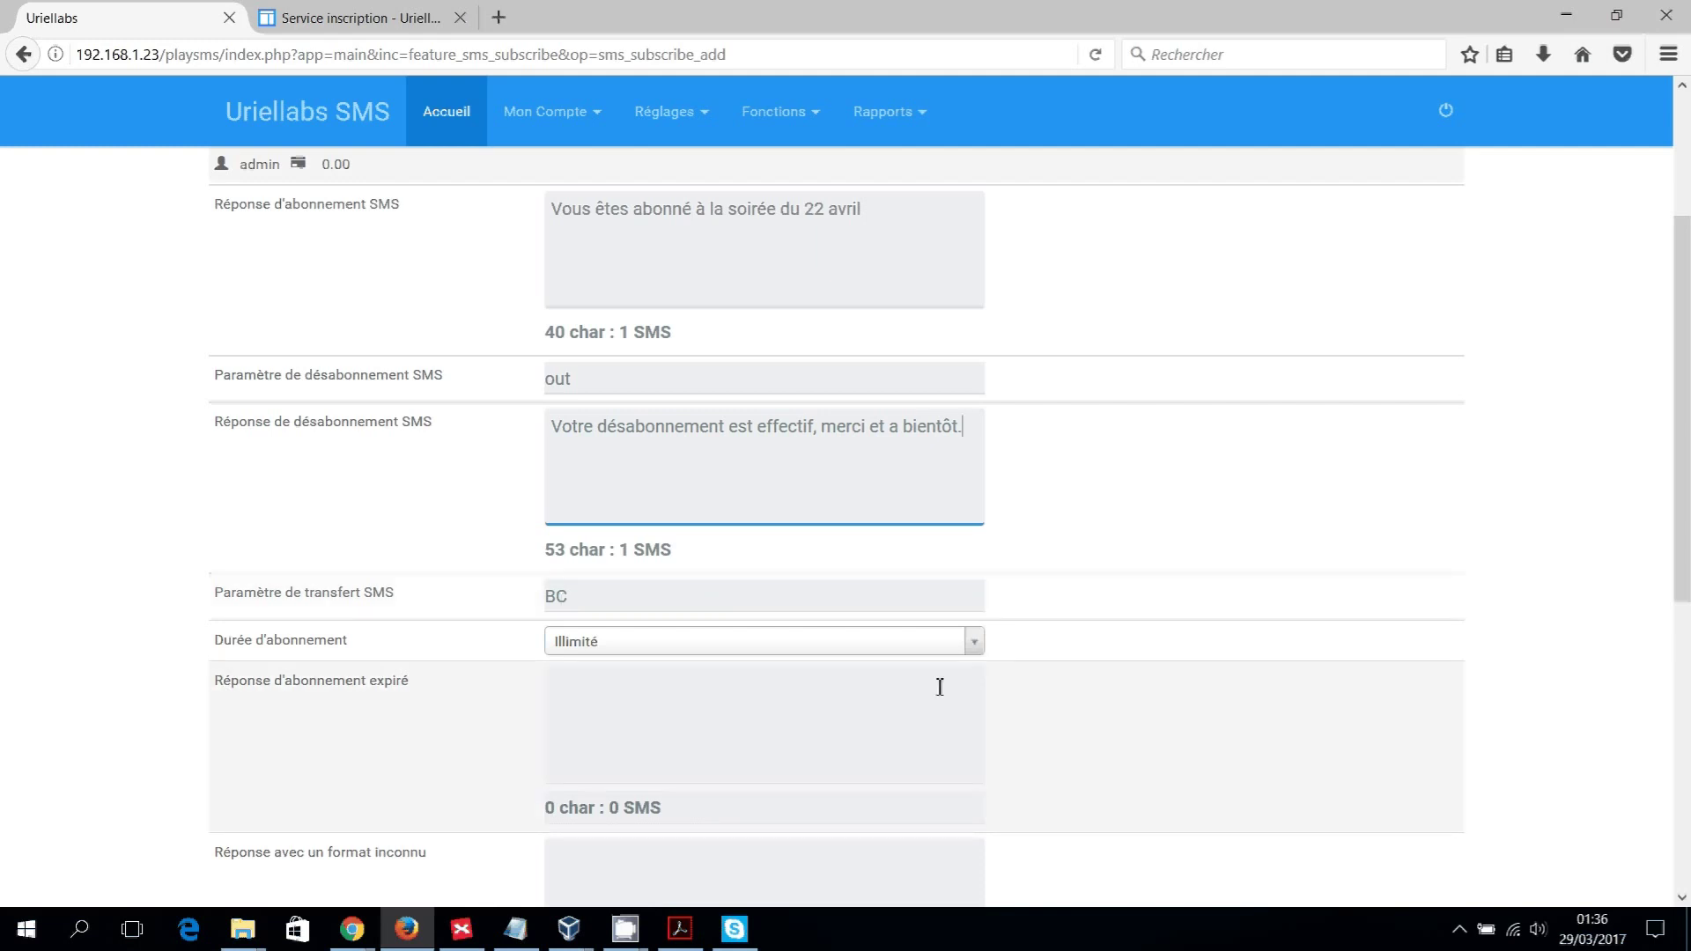
scroll(940, 687, down, 5)
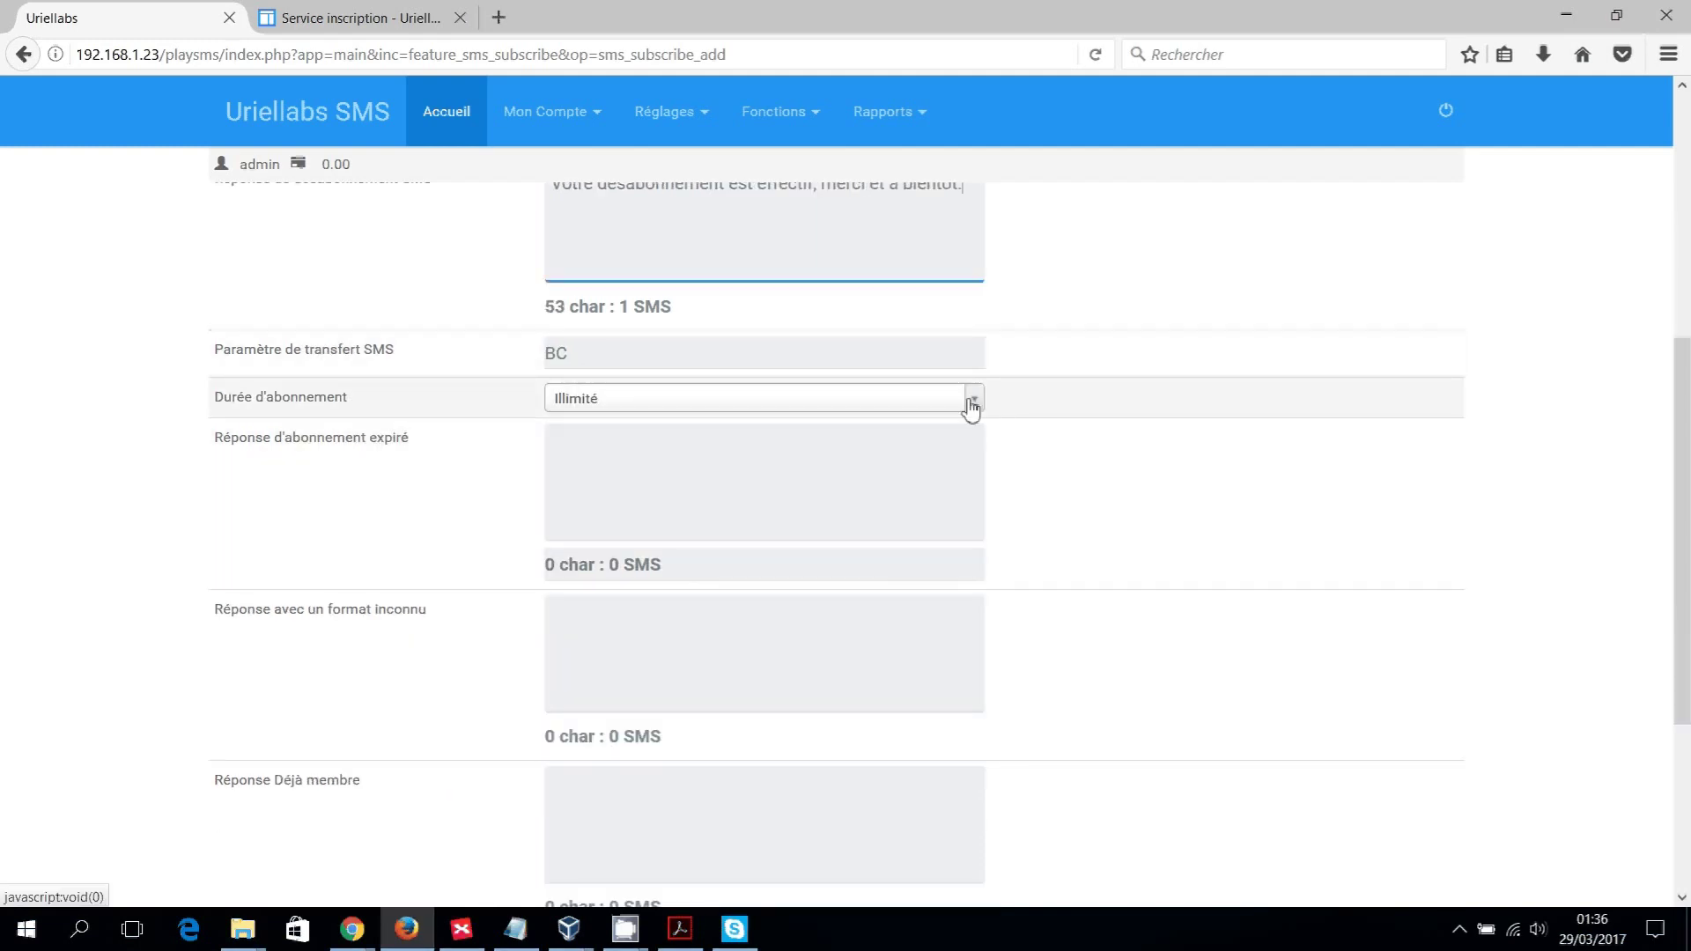
click(972, 403)
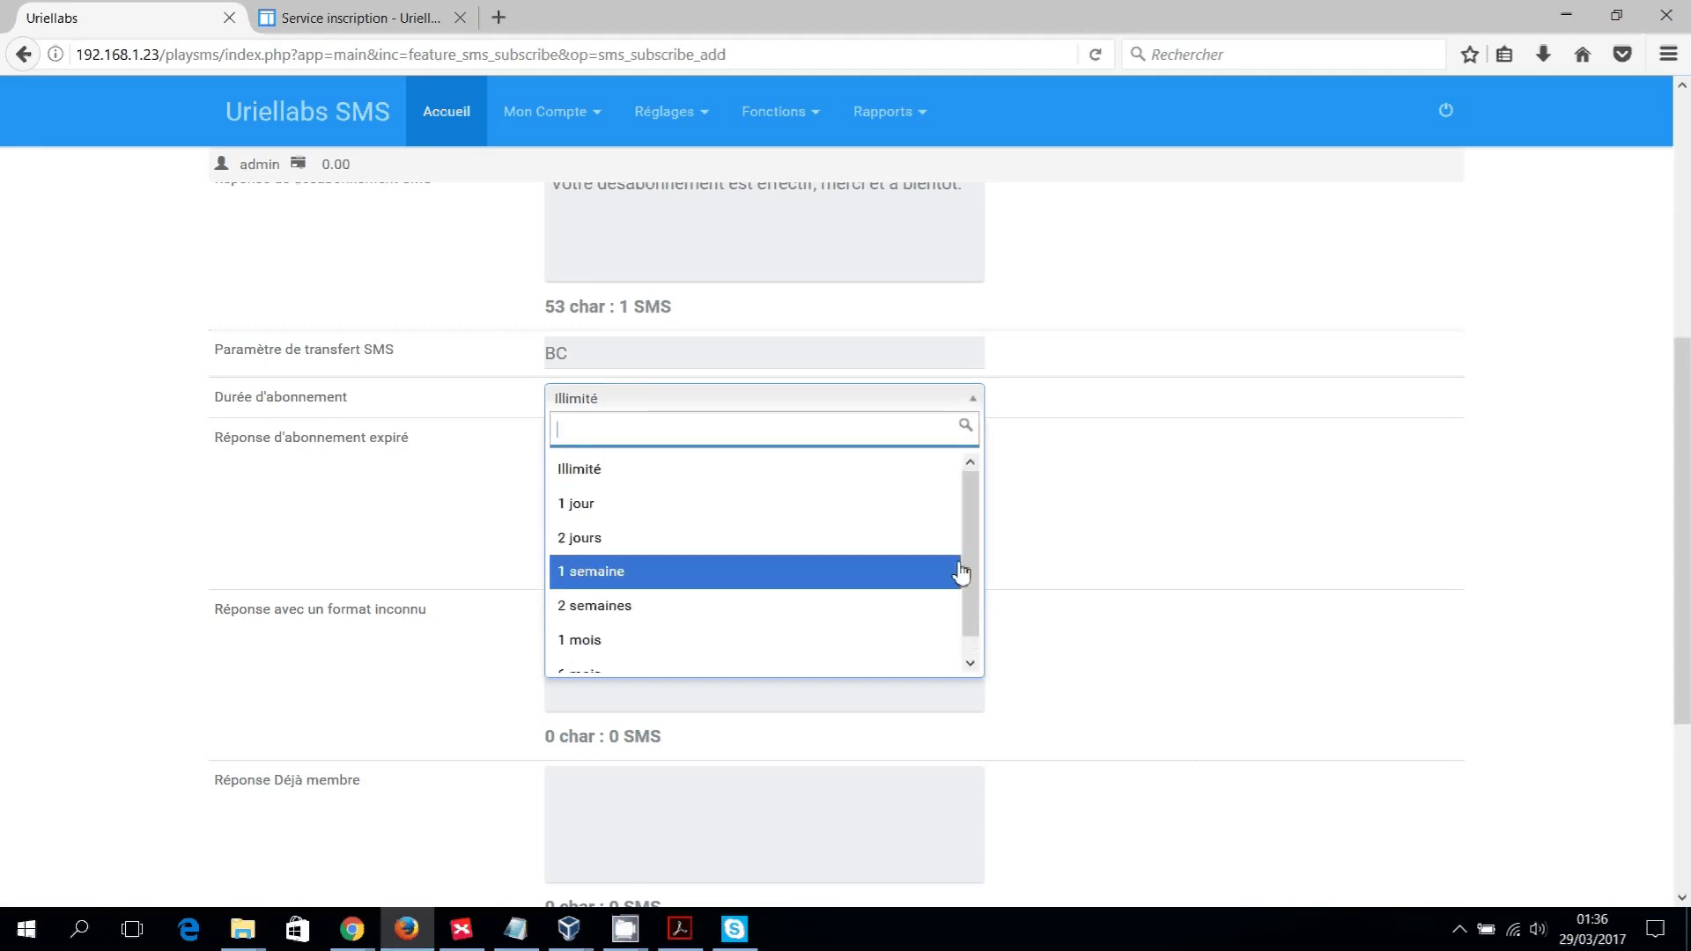
scroll(899, 597, down, 1)
scroll(901, 600, up, 1)
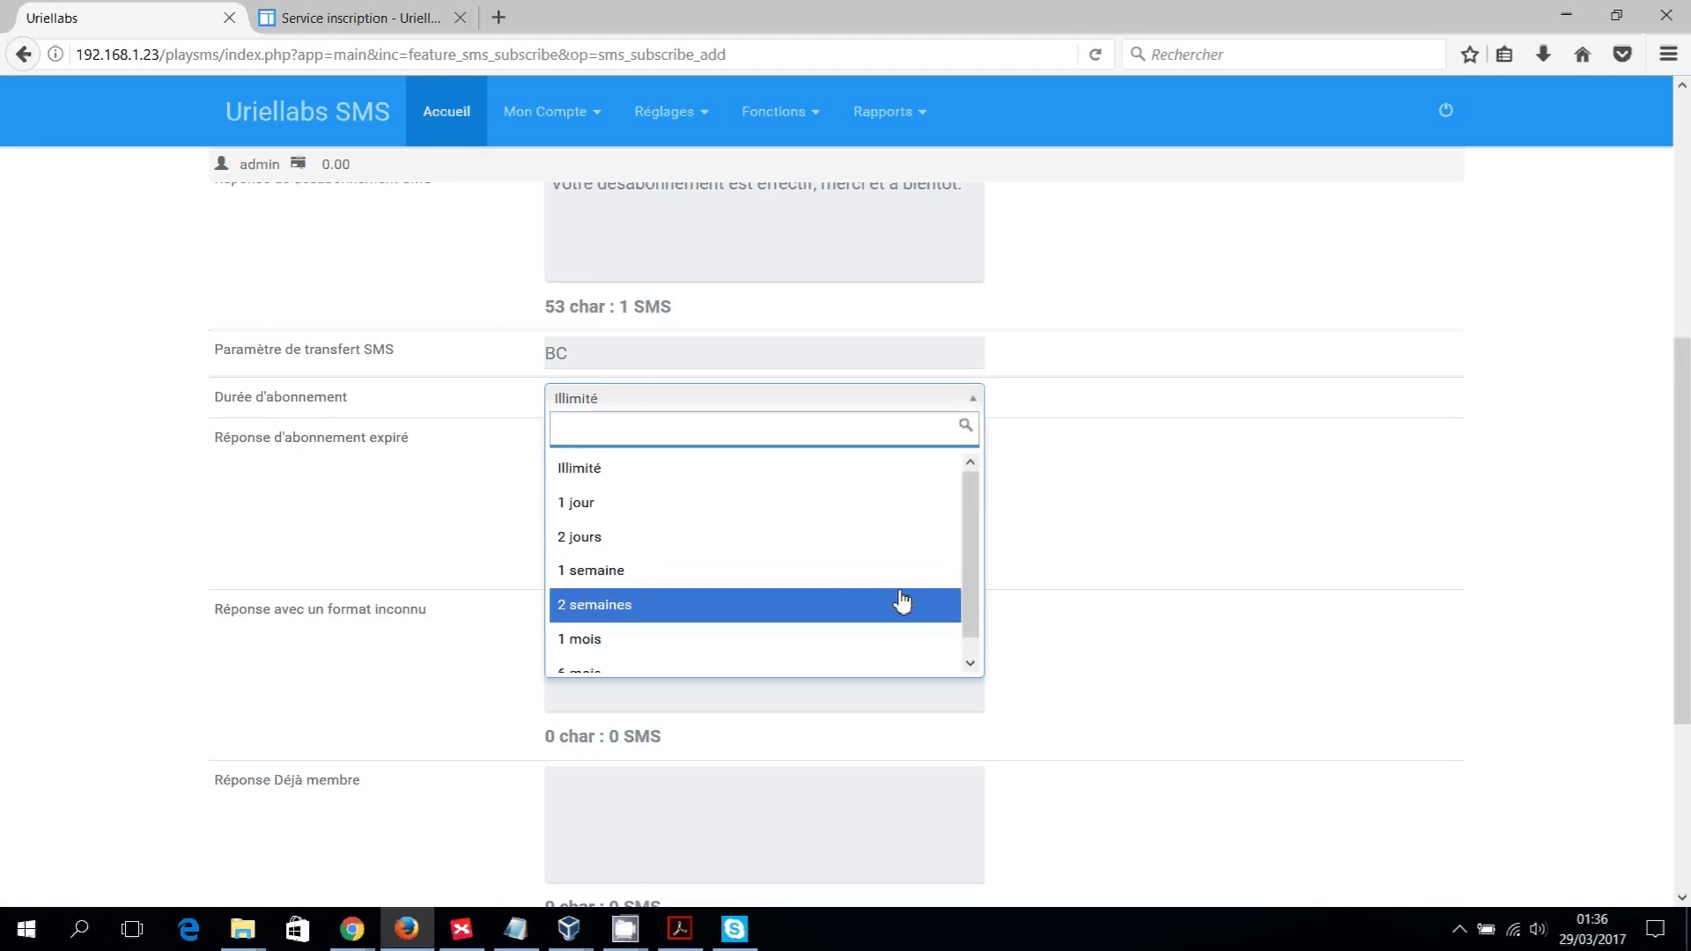
click(873, 478)
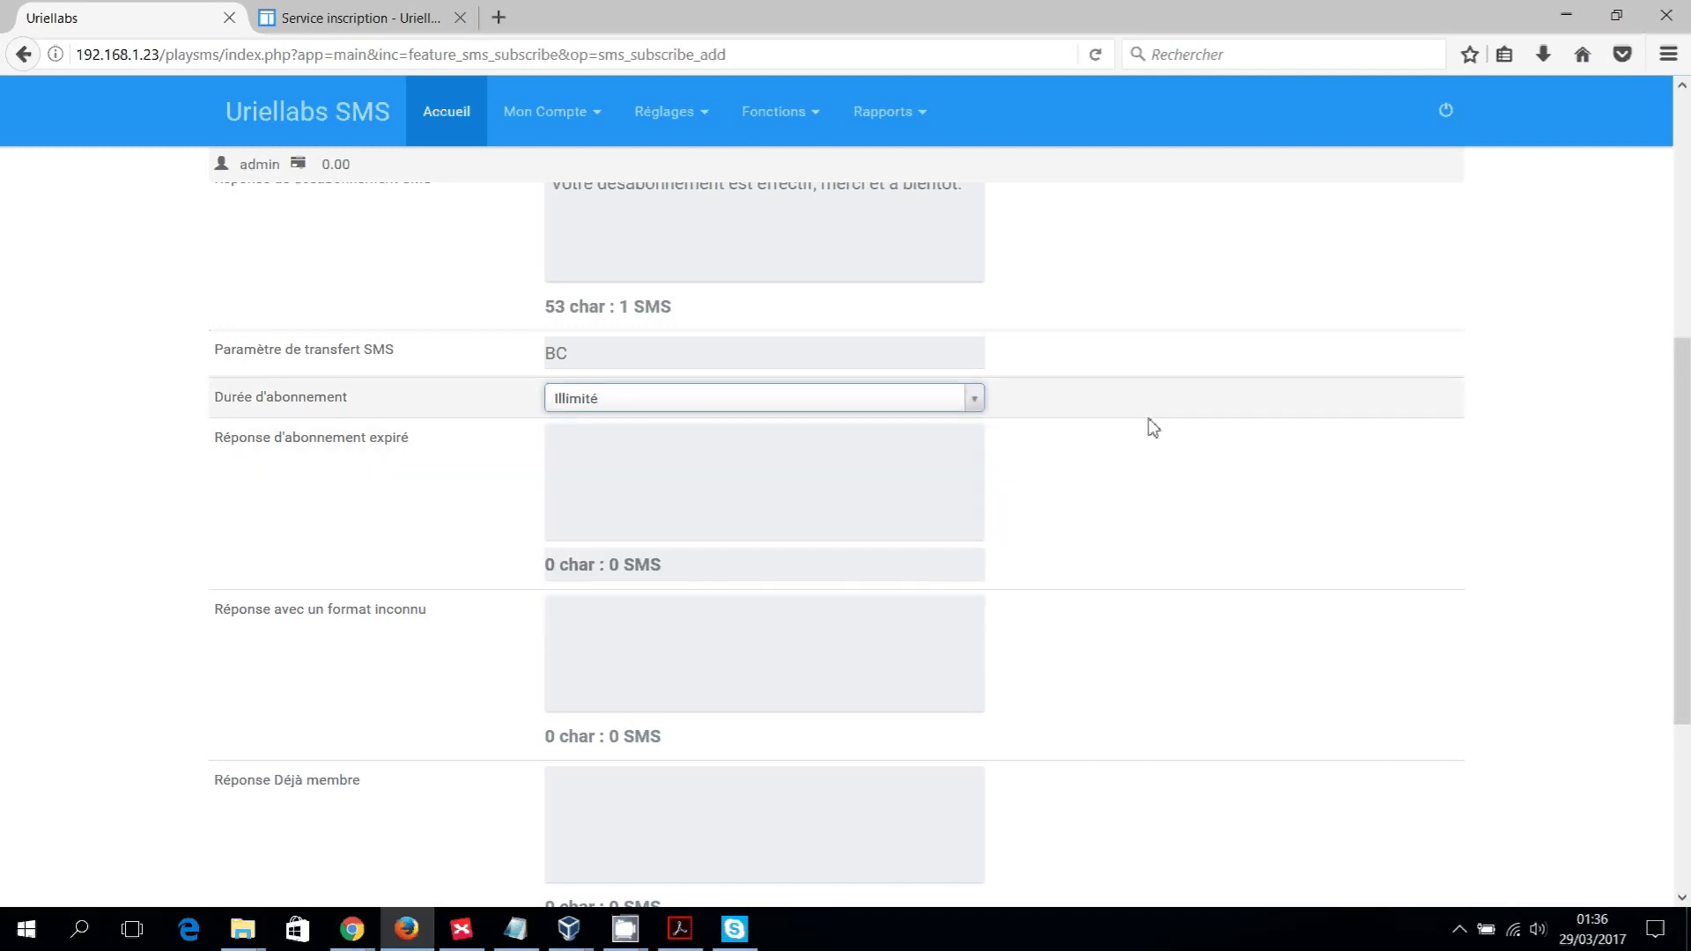
click(980, 401)
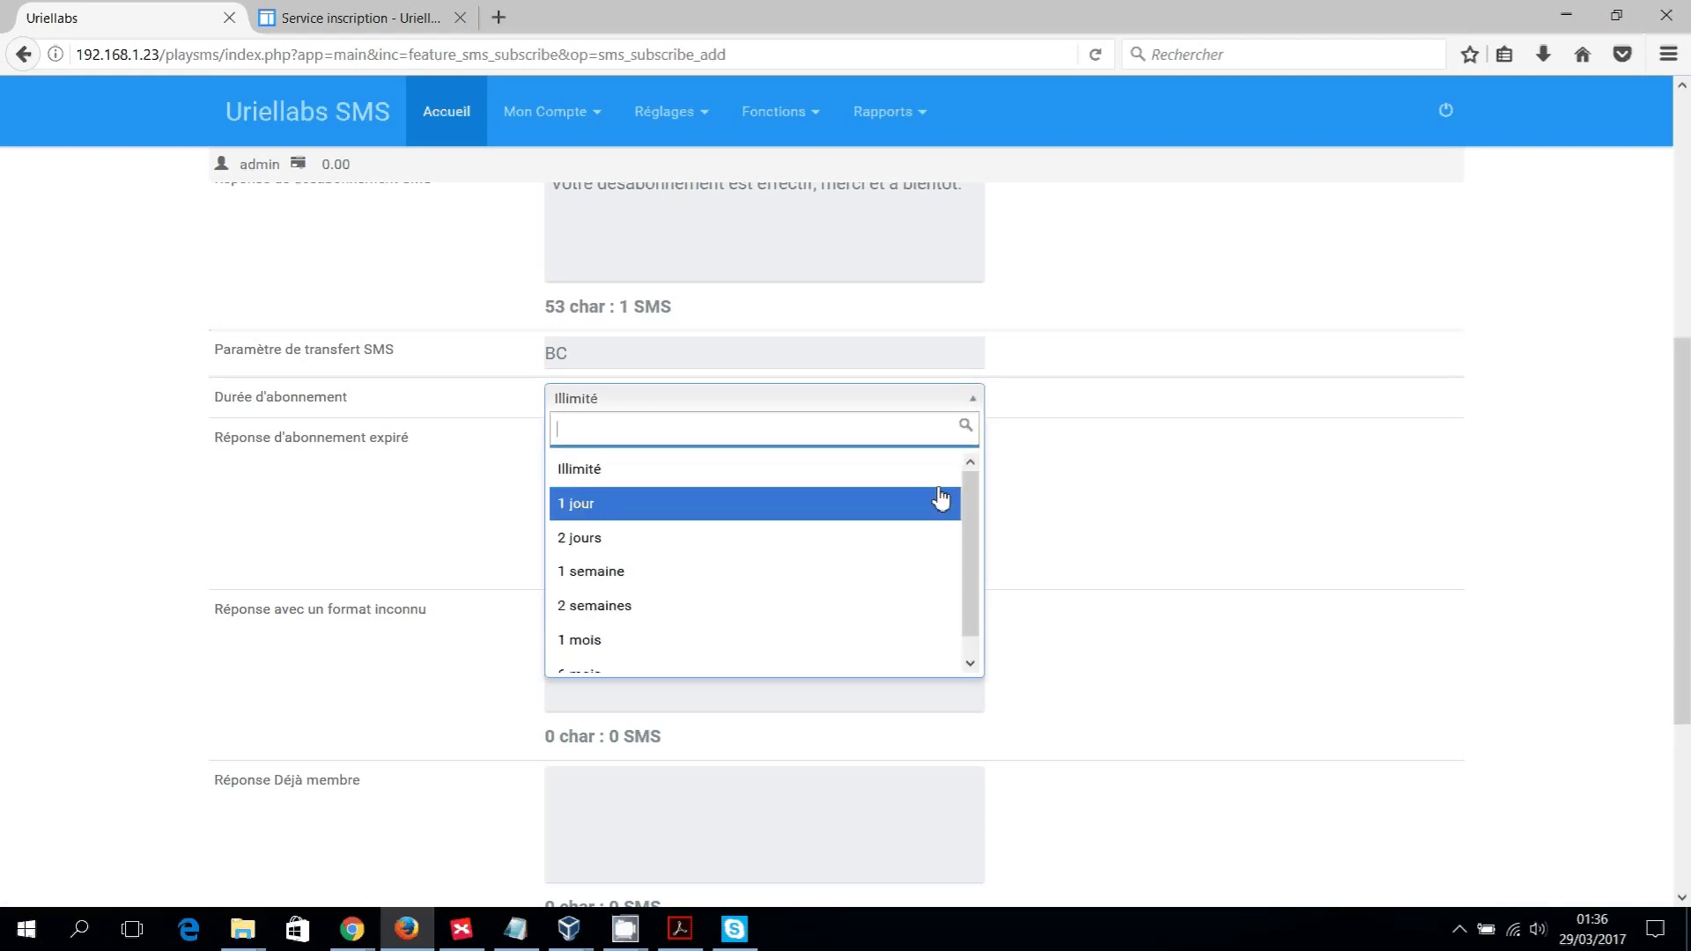
click(1507, 482)
click(914, 459)
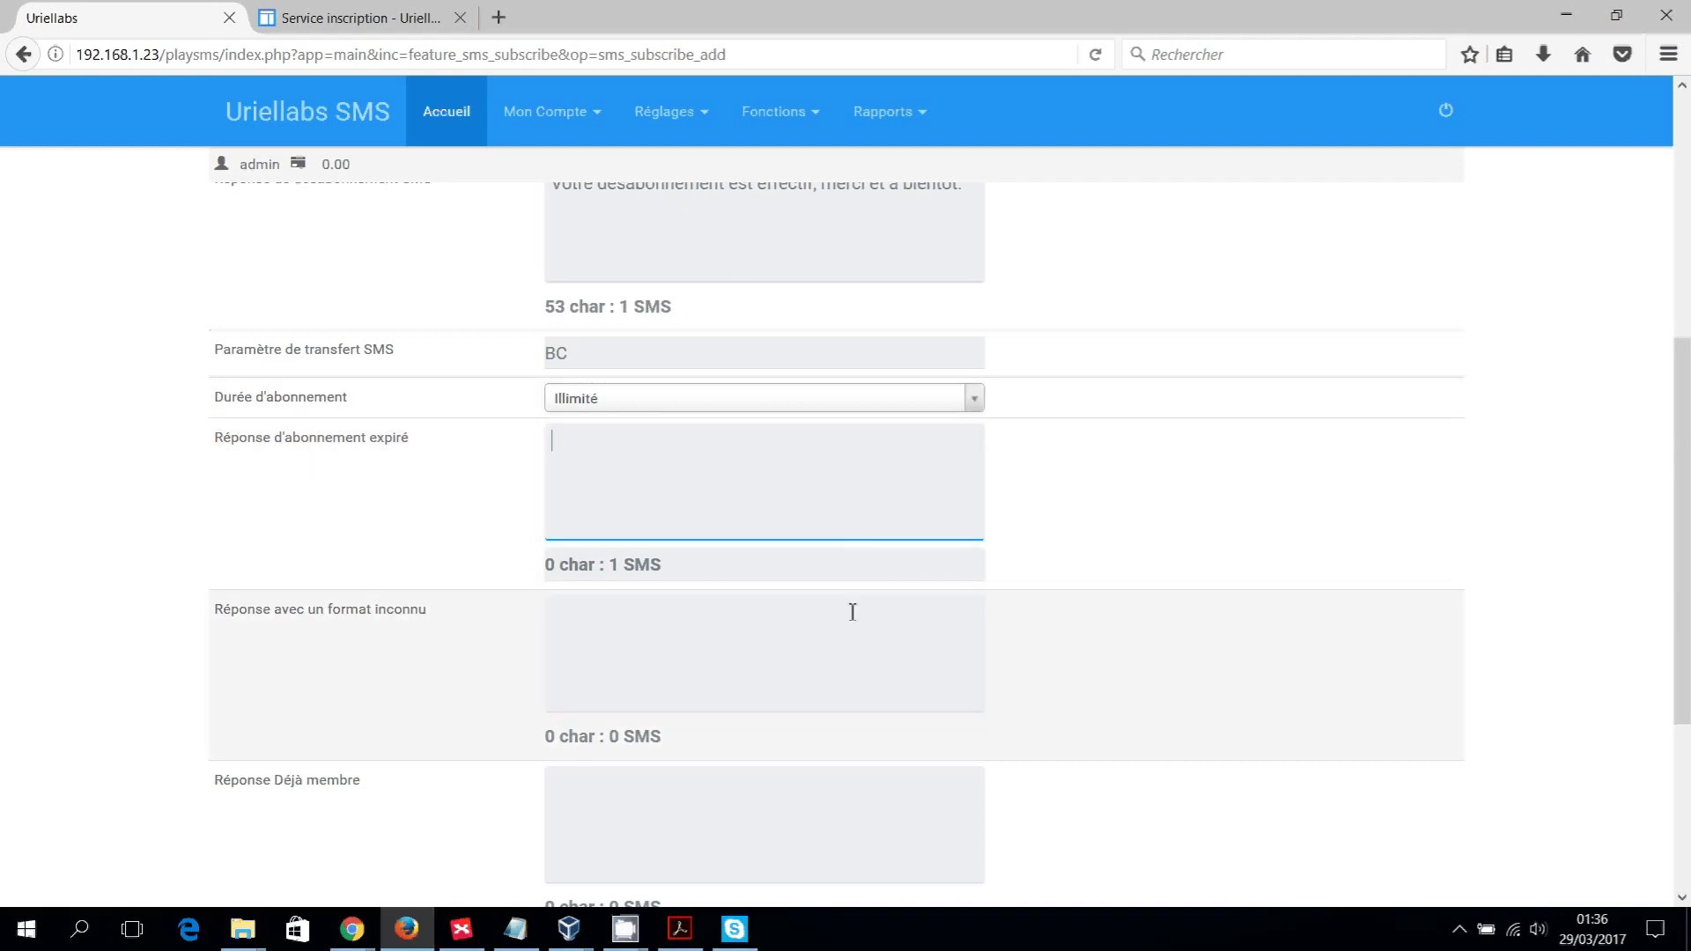
Set the subscription duration to 2 jours and the expired-subscription reply to "Votre abonnement est expiré".
scroll(852, 612, down, 2)
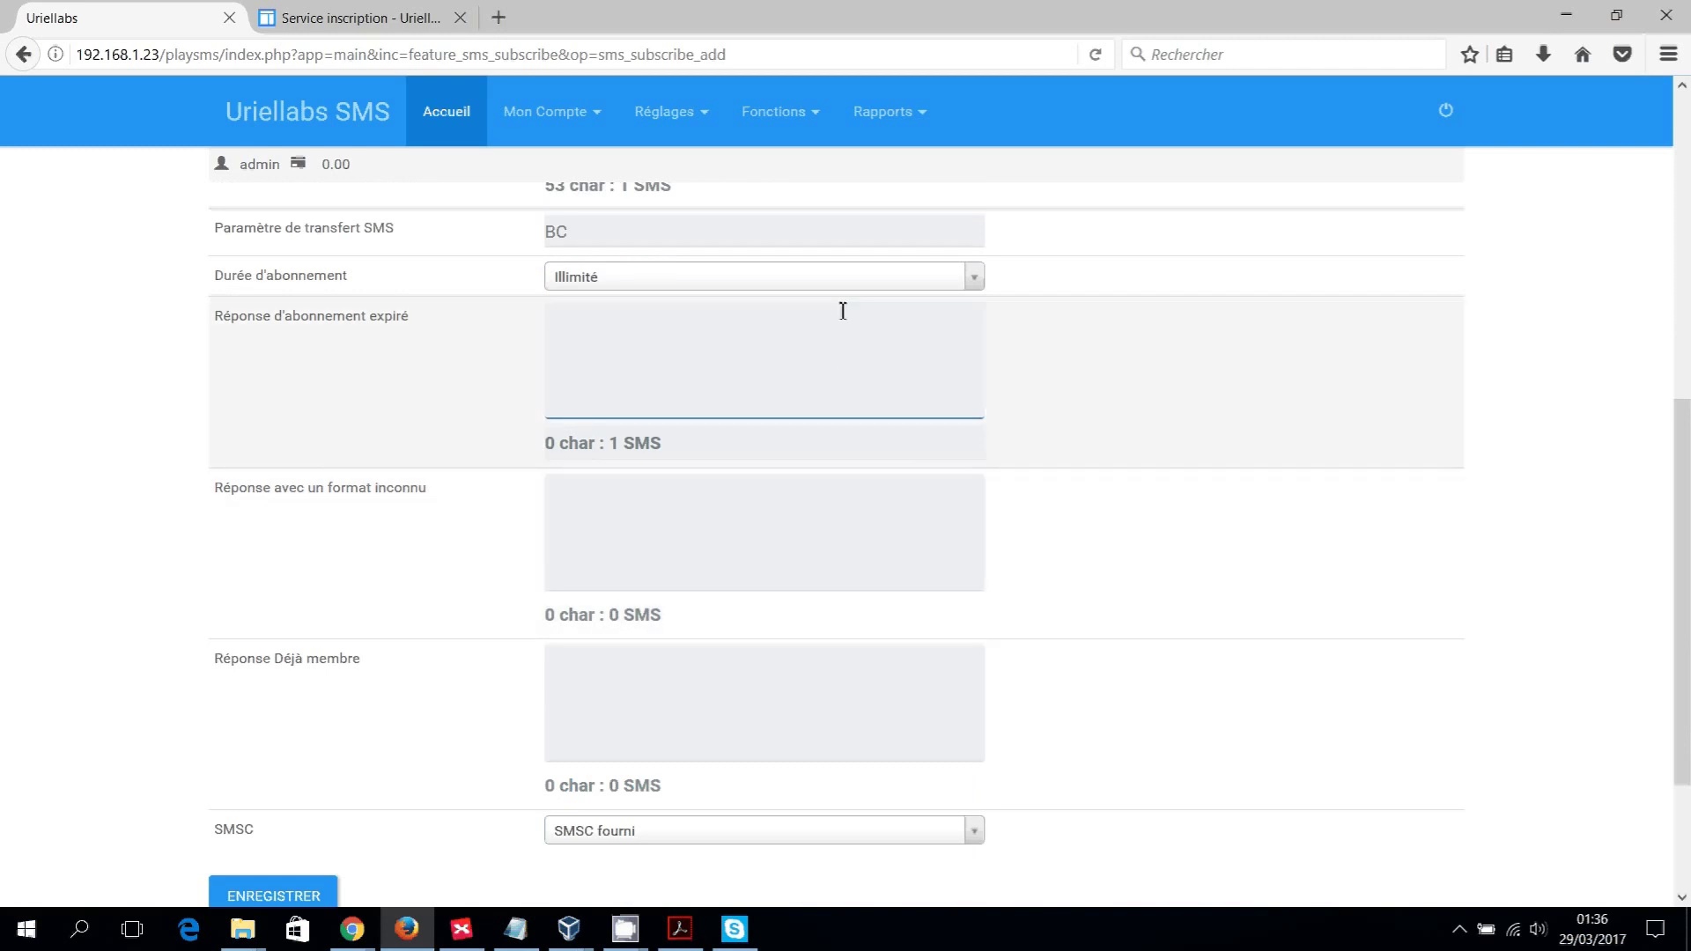
click(974, 279)
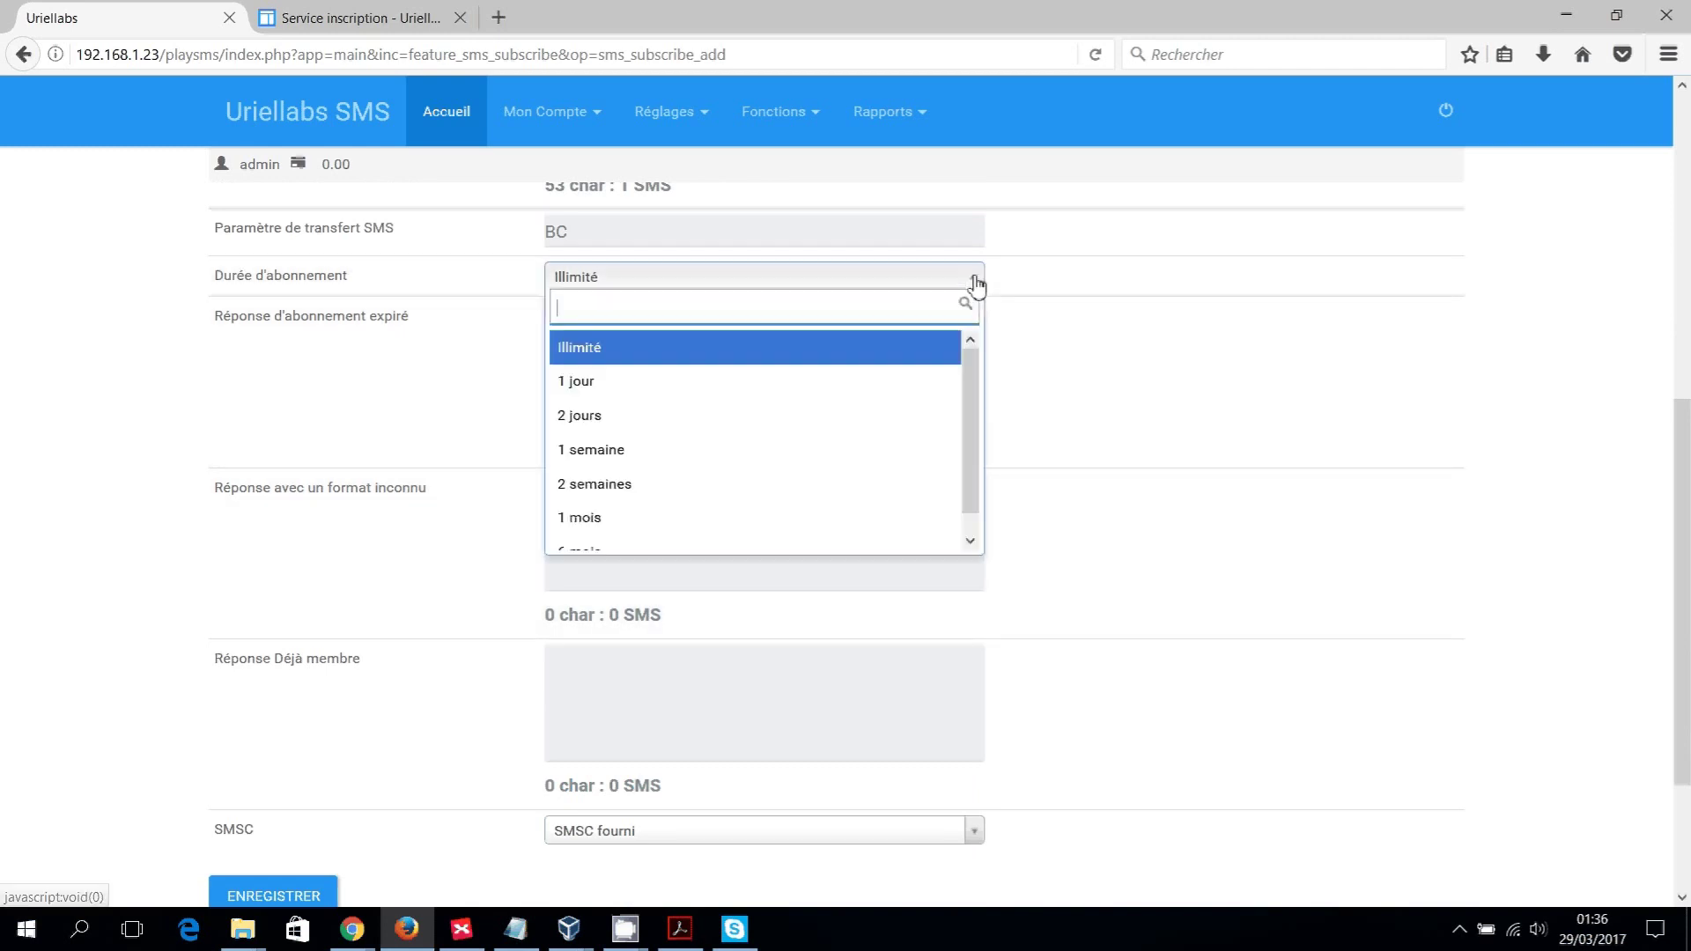
click(911, 421)
click(902, 345)
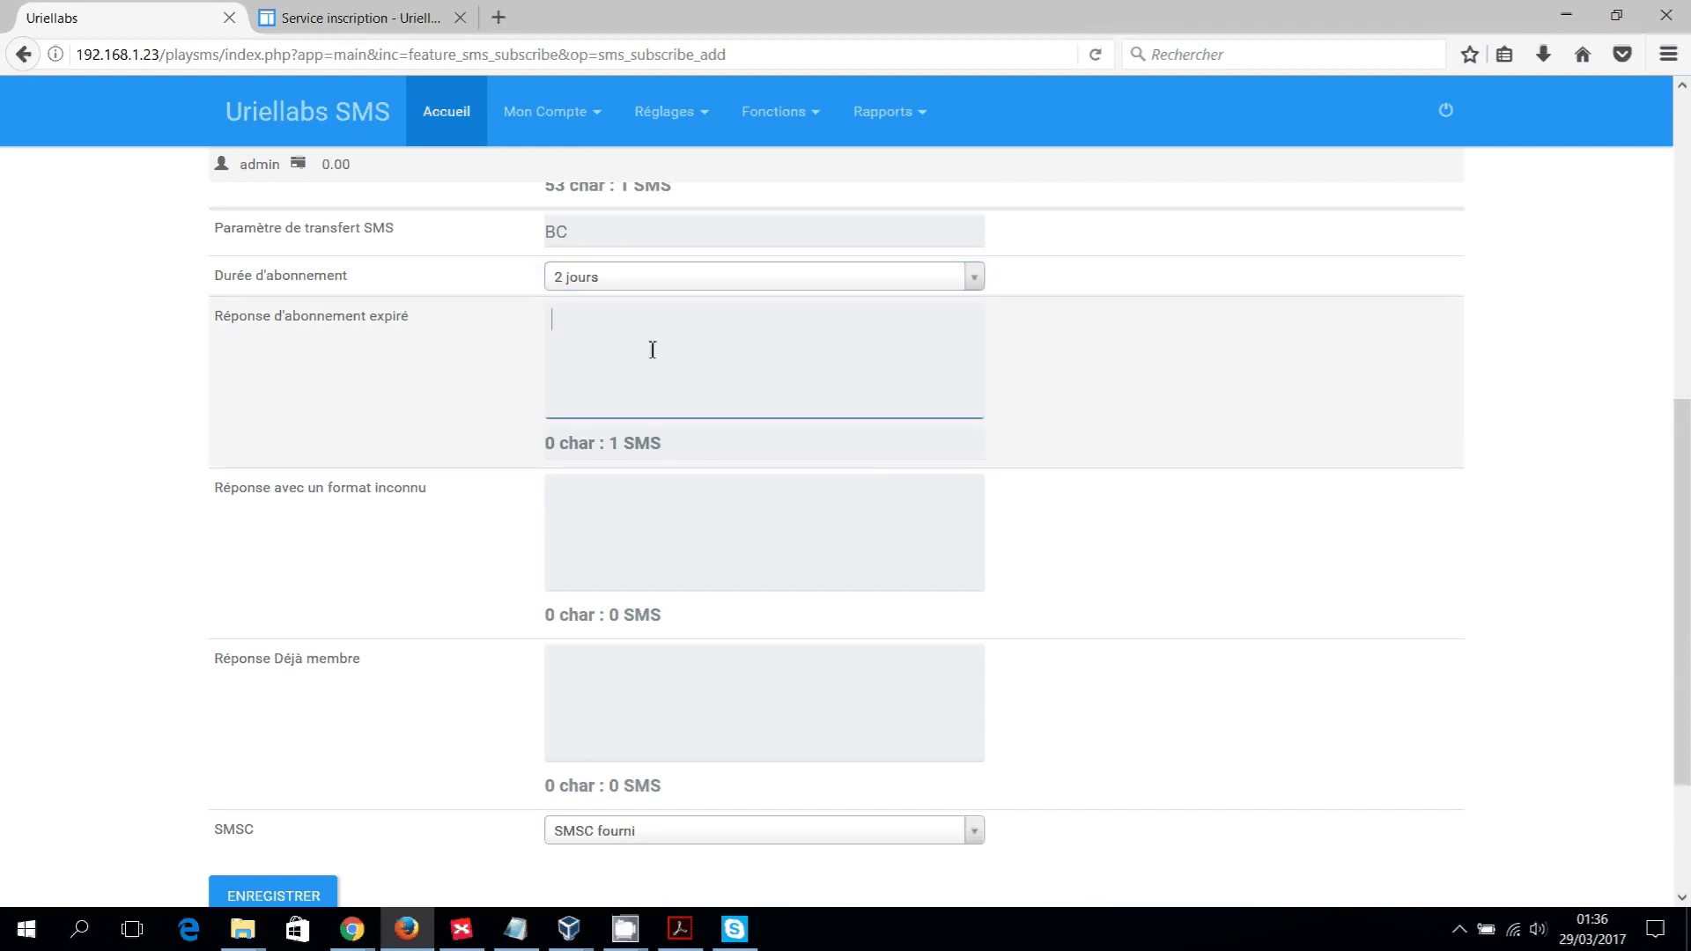
text(Votre abonnement est )
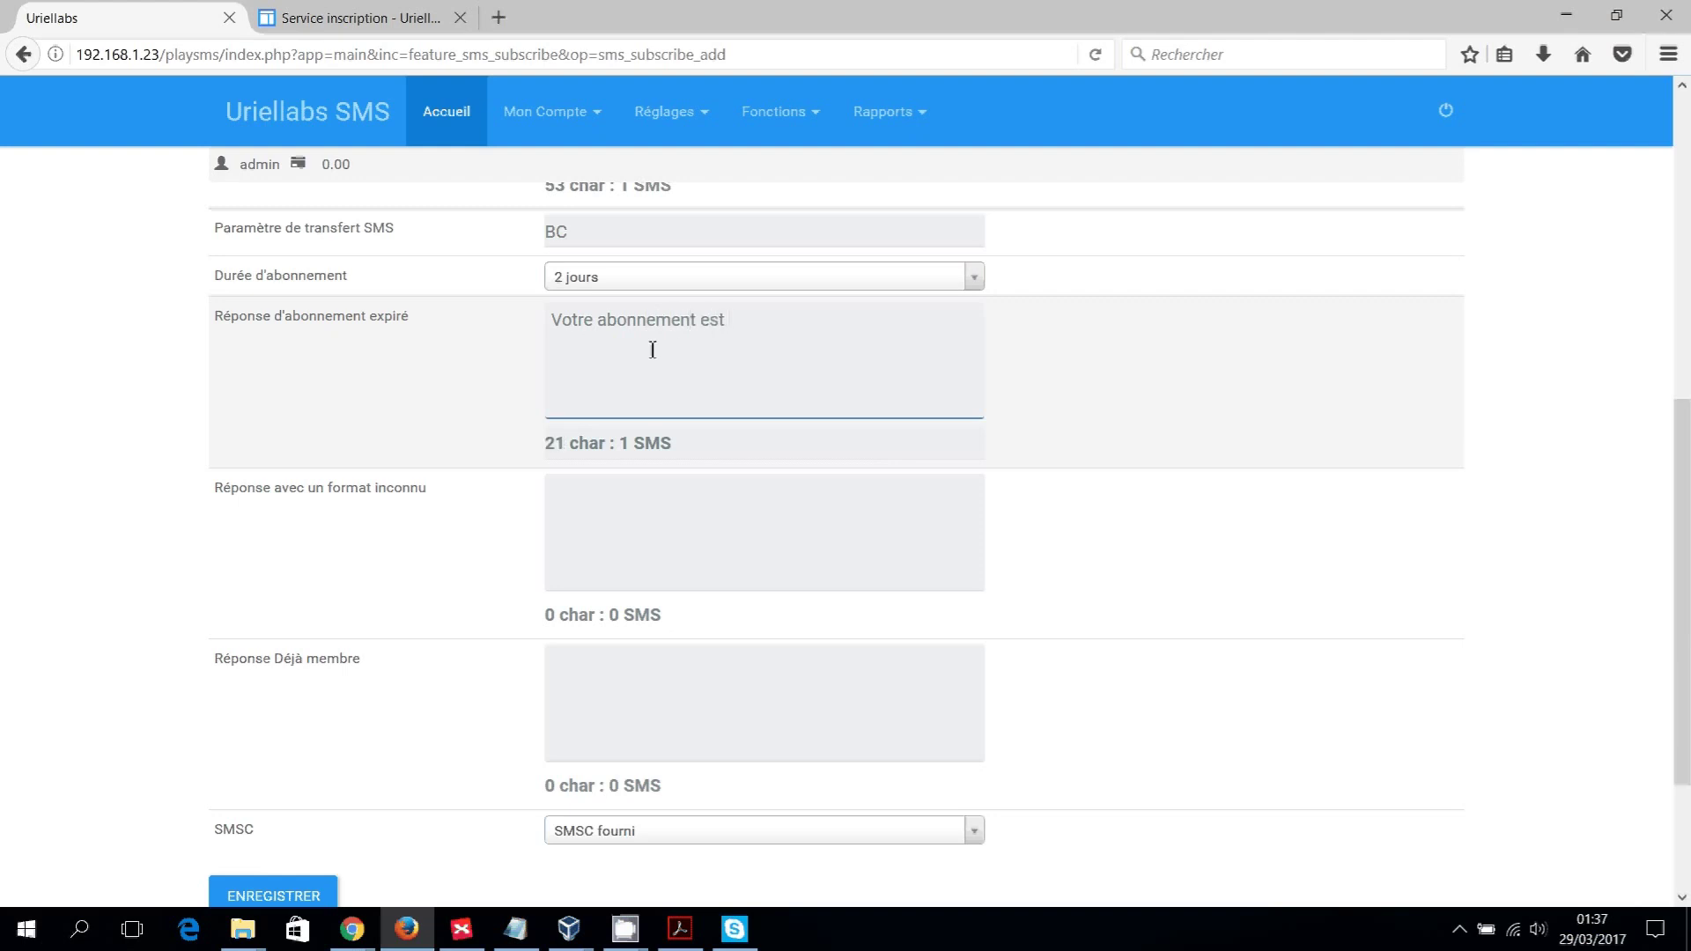
text(expiré)
Write the unknown-format reply "Votre requête n'a pas été prise en compte, SMS erroné.".
click(718, 518)
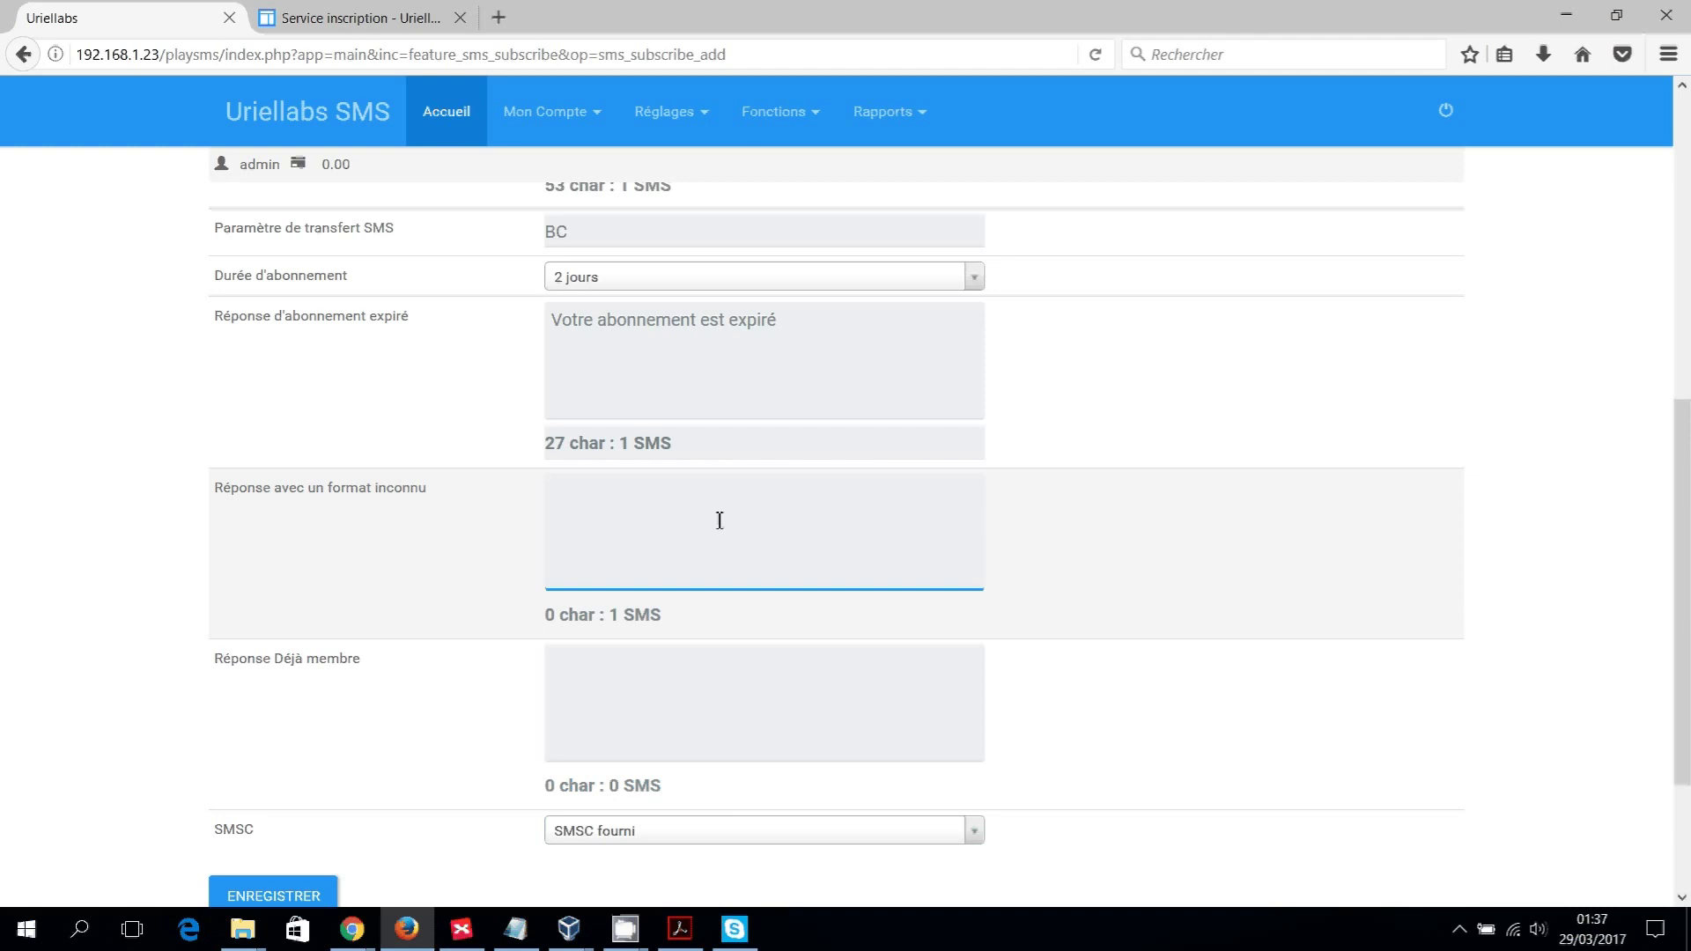
text(V)
key(BackSpace)
text(Votre requête n)
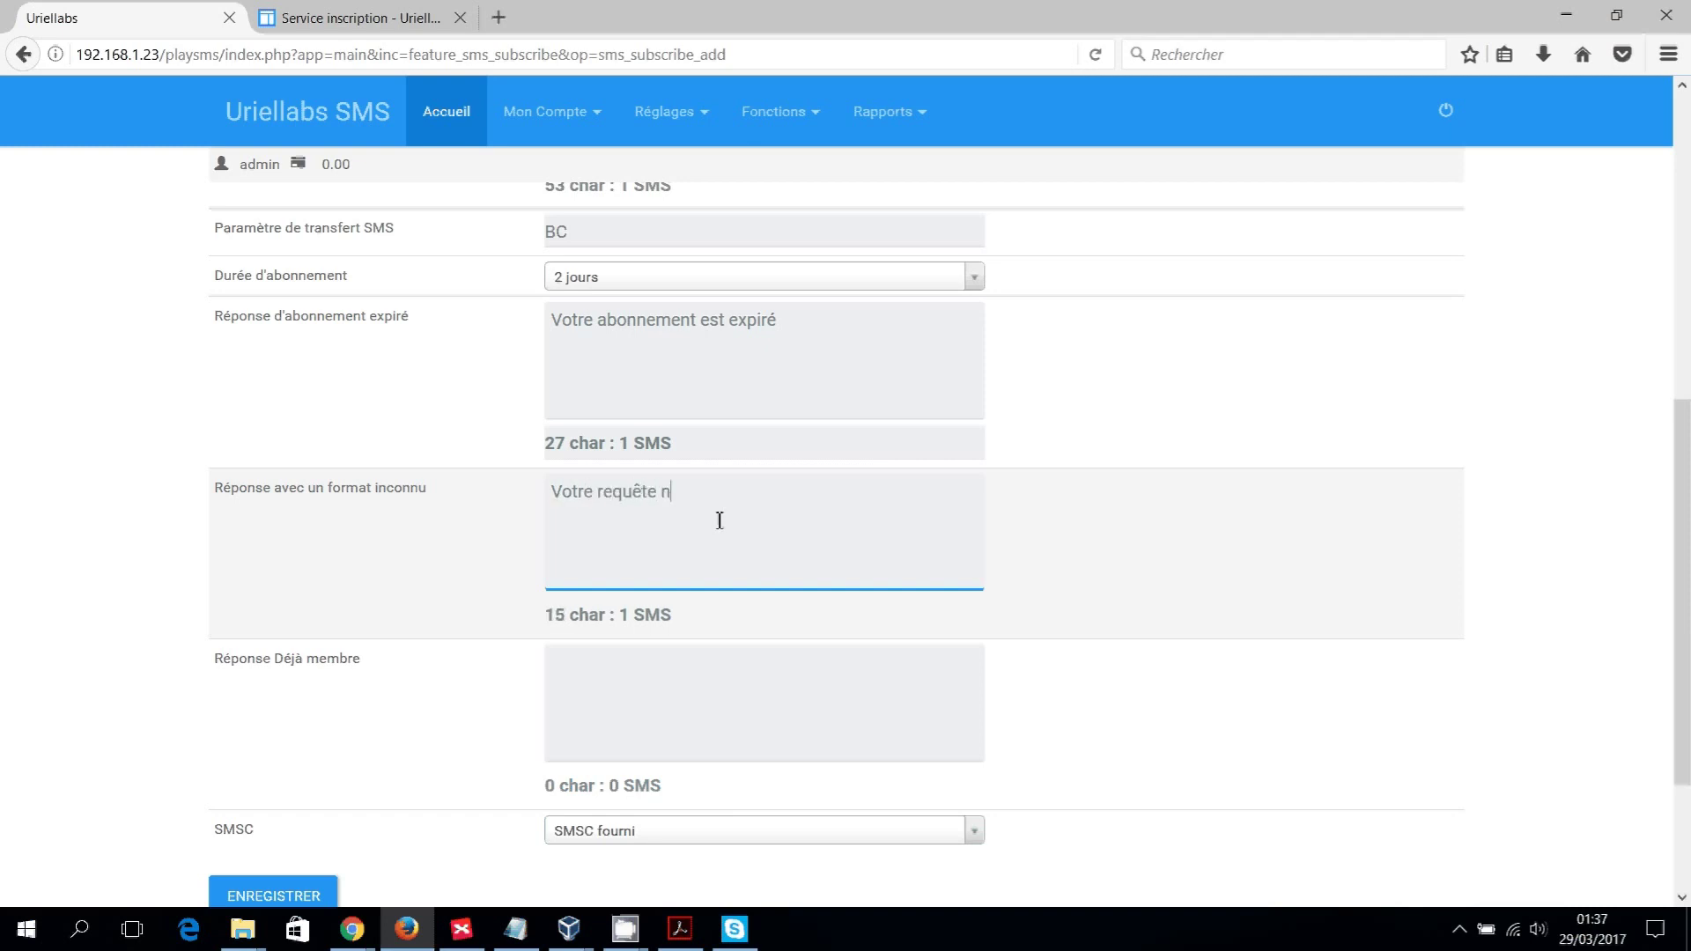
text('a pas été prise en compte, SMS erroné)
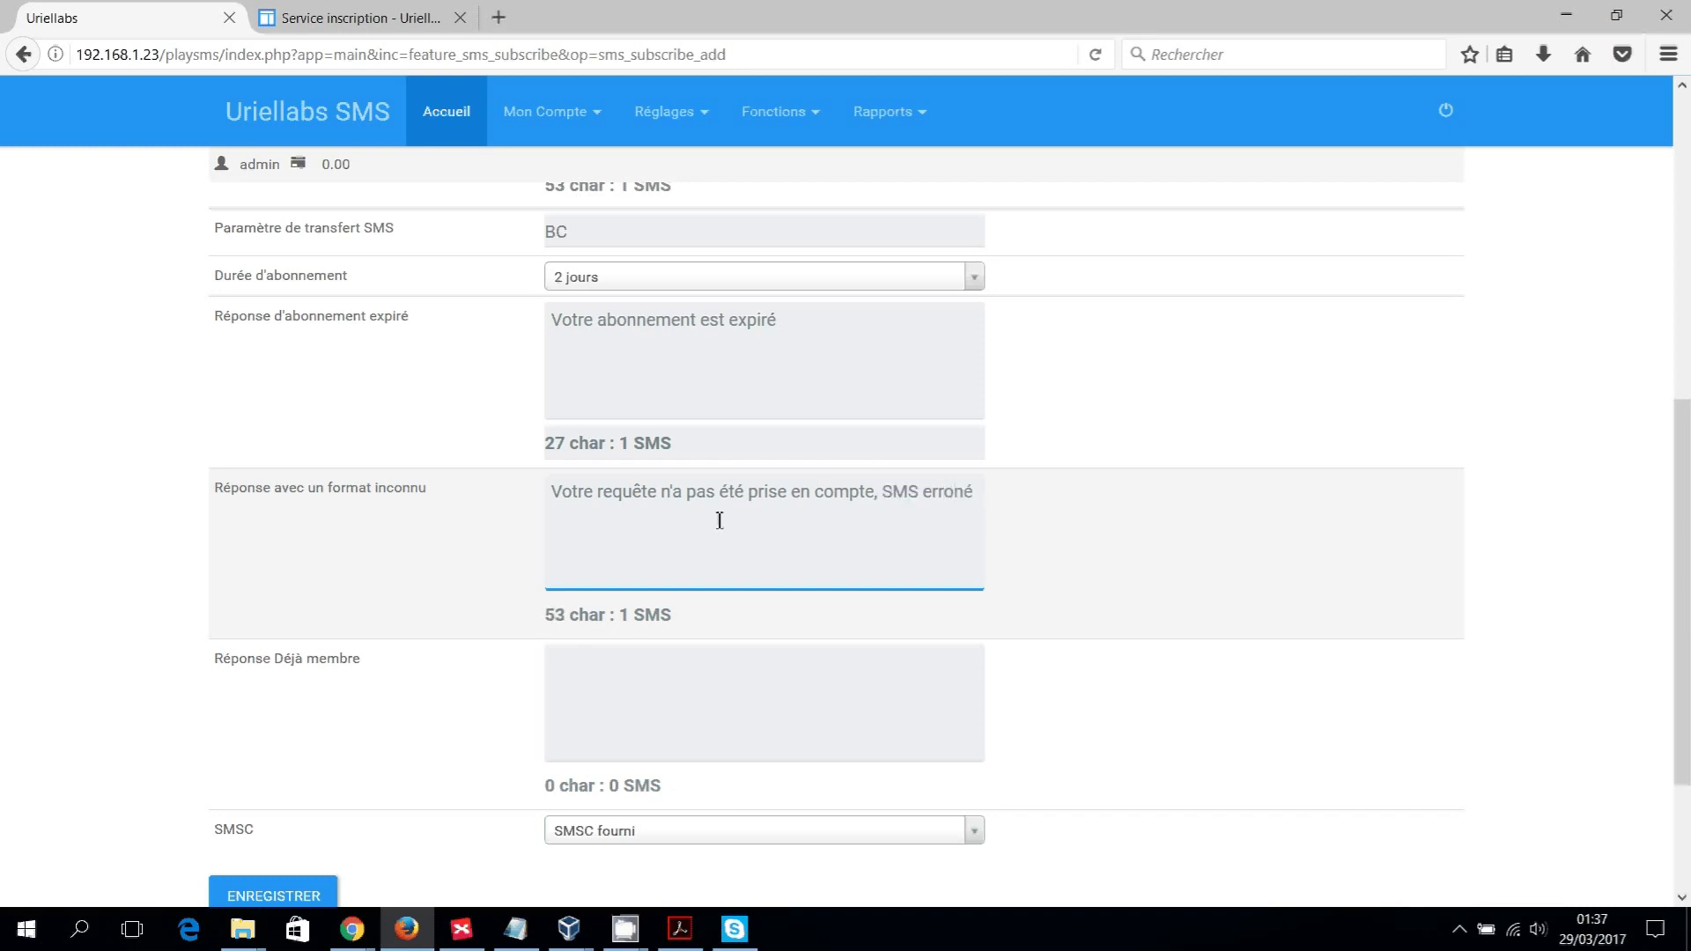
text(.)
Write the already-a-member reply "Vous êtes déjà abonné.".
scroll(819, 649, down, 3)
click(798, 498)
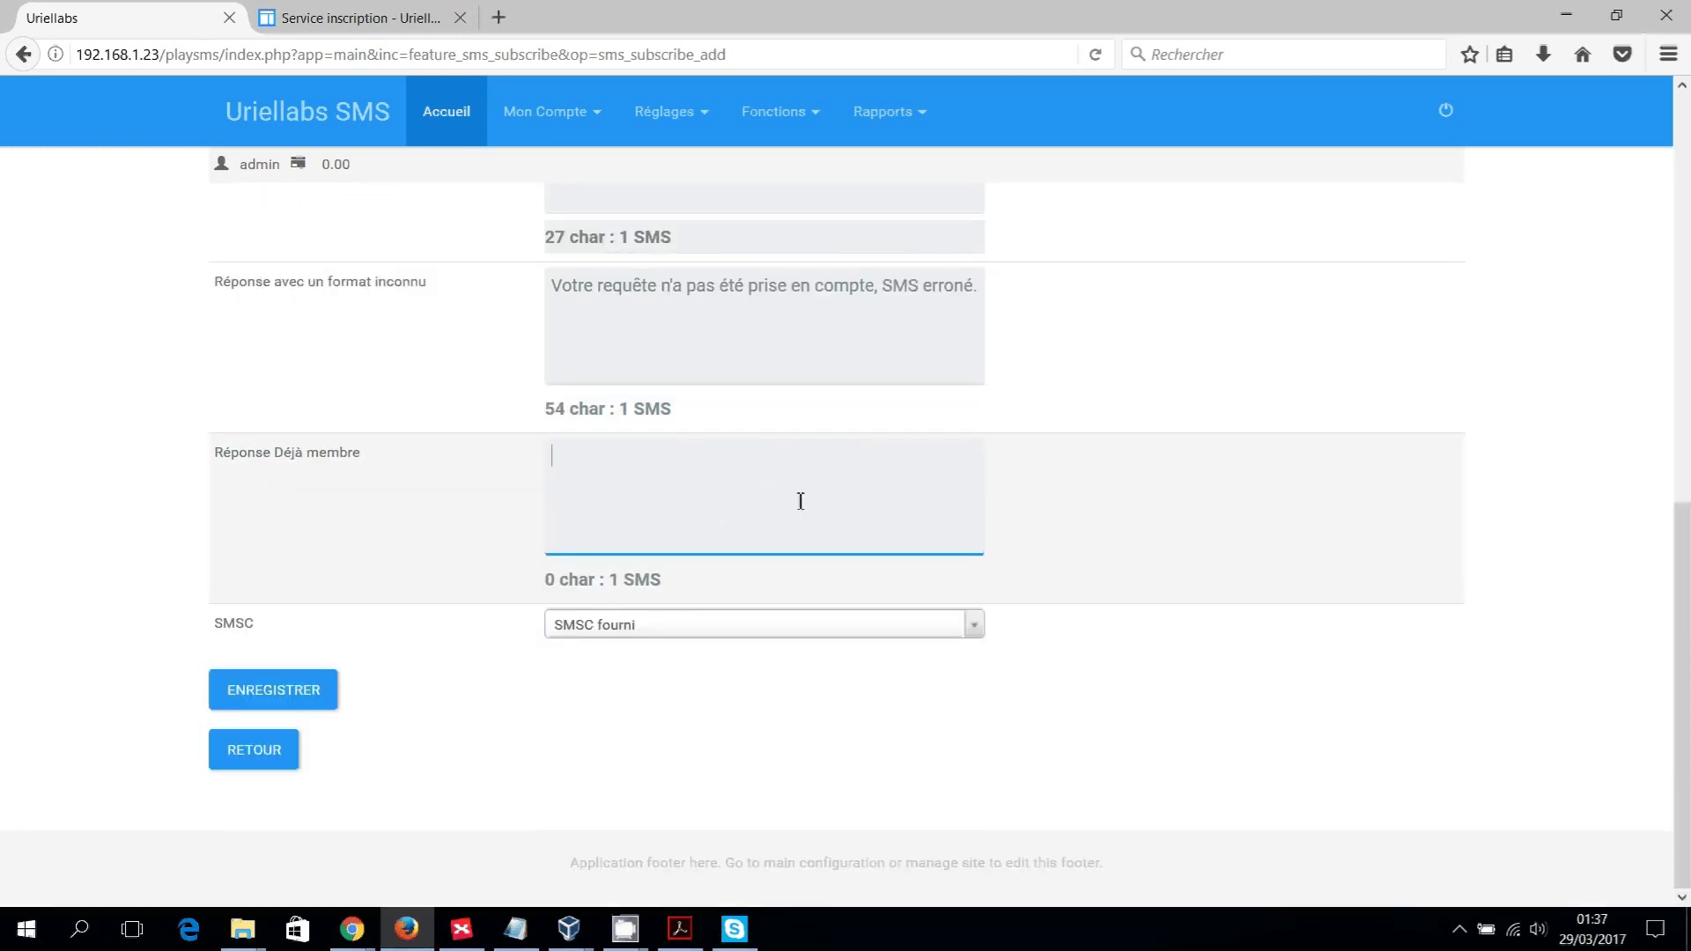
text(Vous êts)
key(BackSpace)
text(es d)
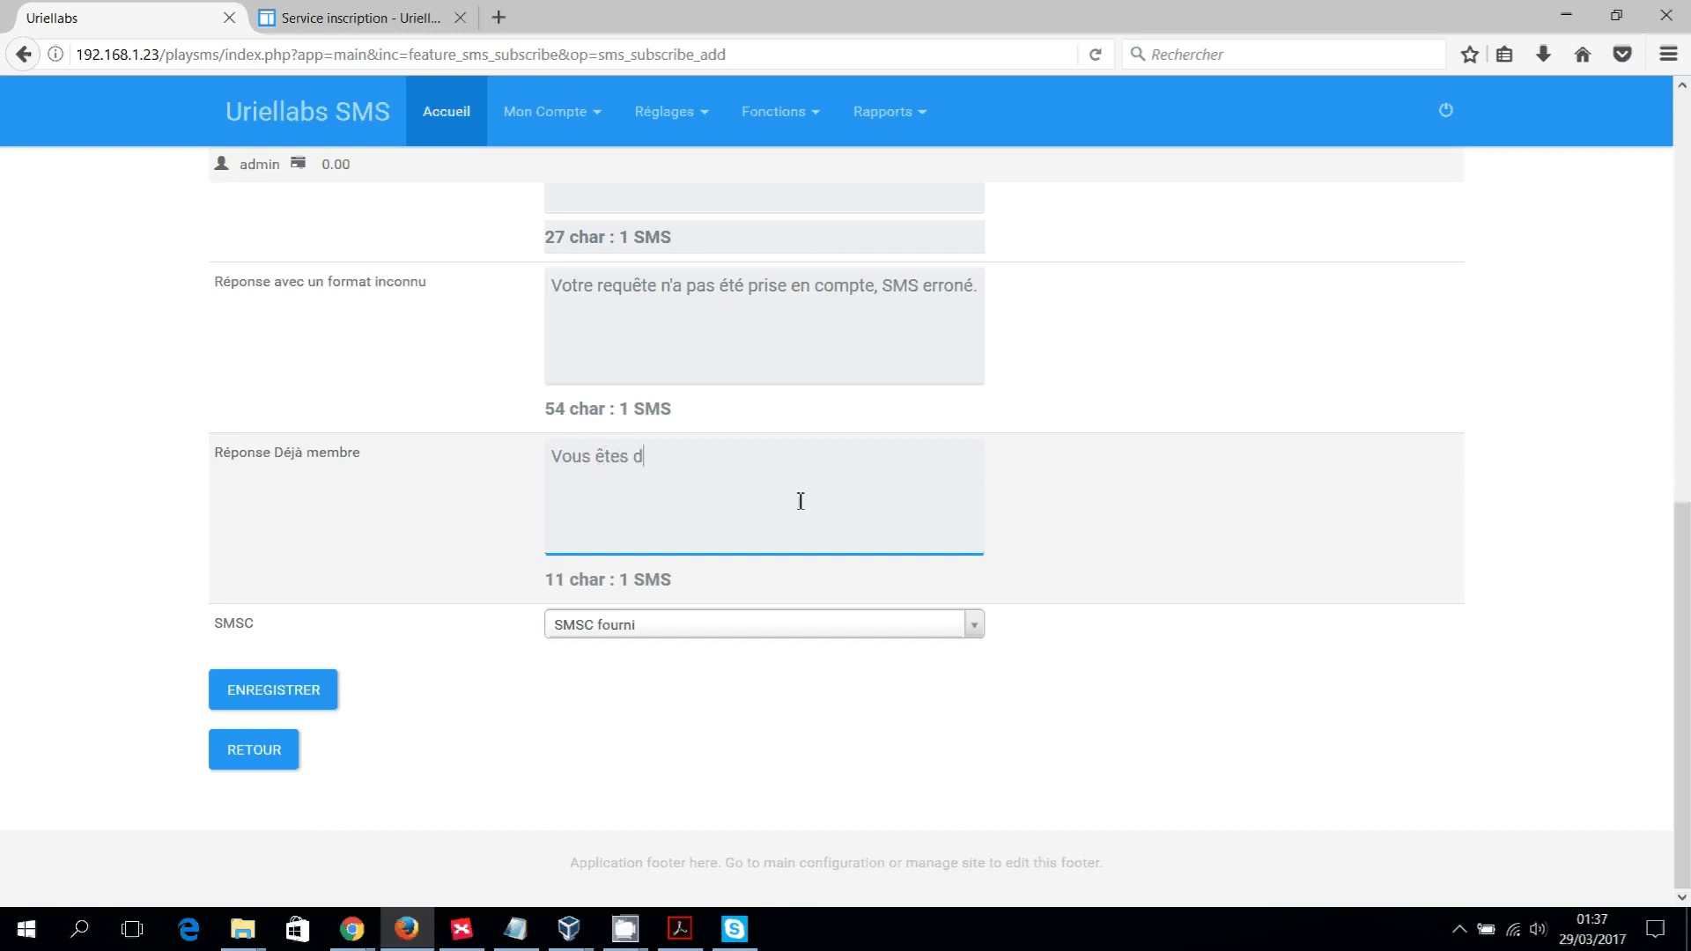
text(éjà abonné.)
Select dev as the SMSC for the subscription and review the completed form.
scroll(1033, 626, up, 8)
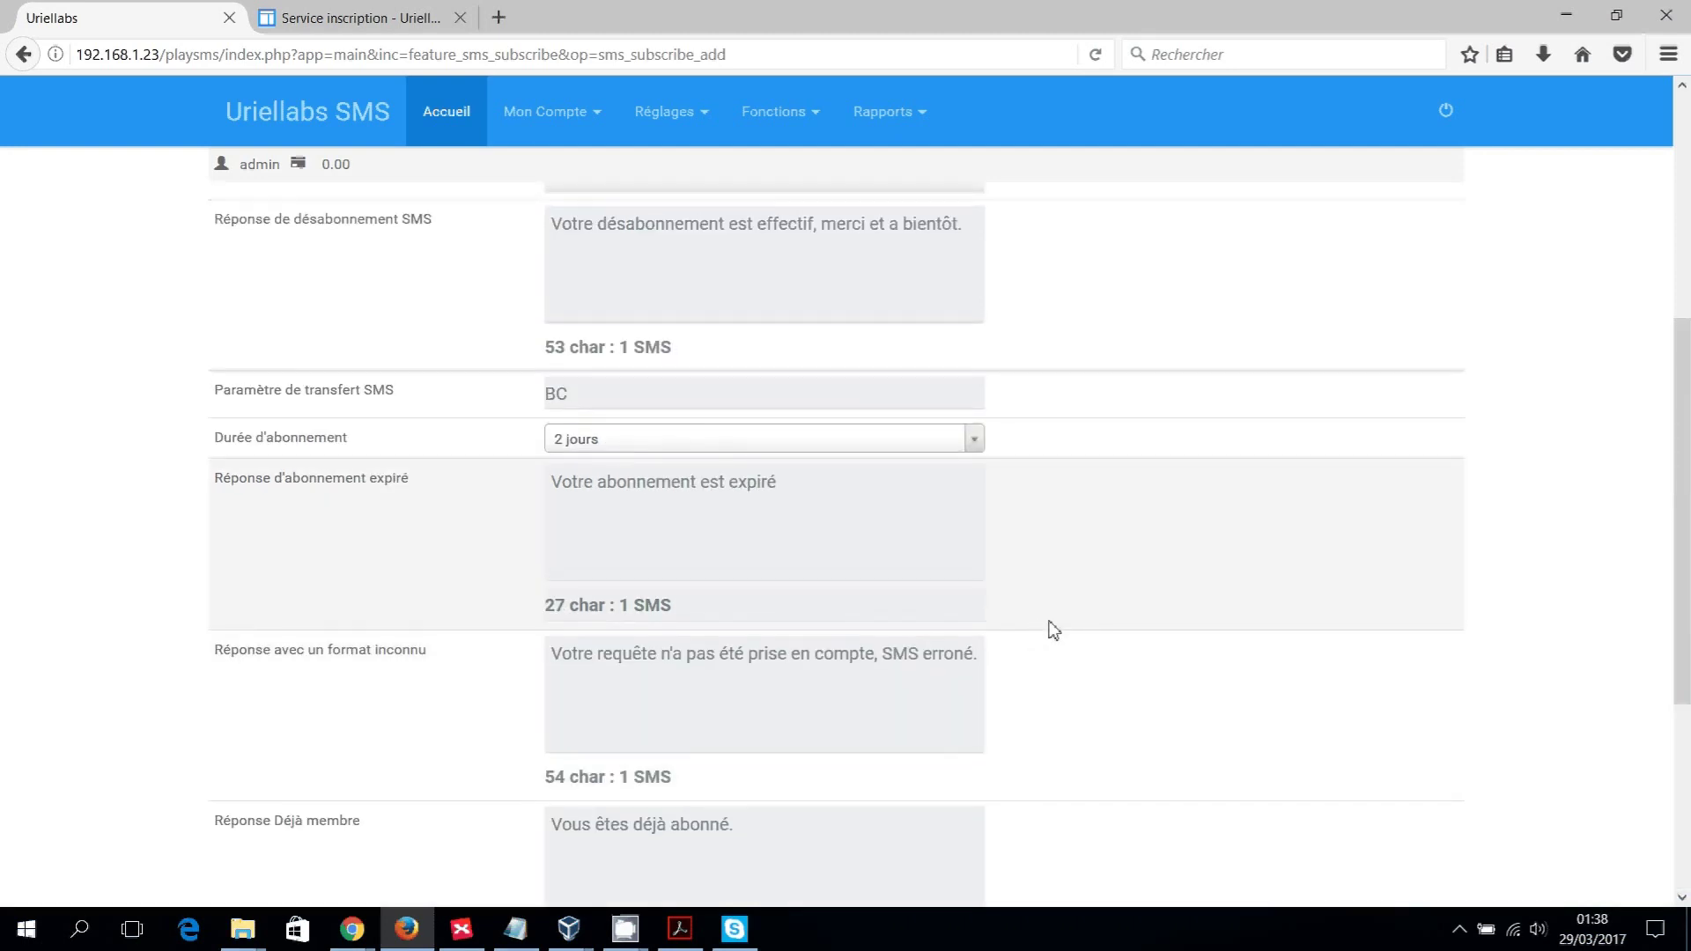
scroll(1054, 631, down, 8)
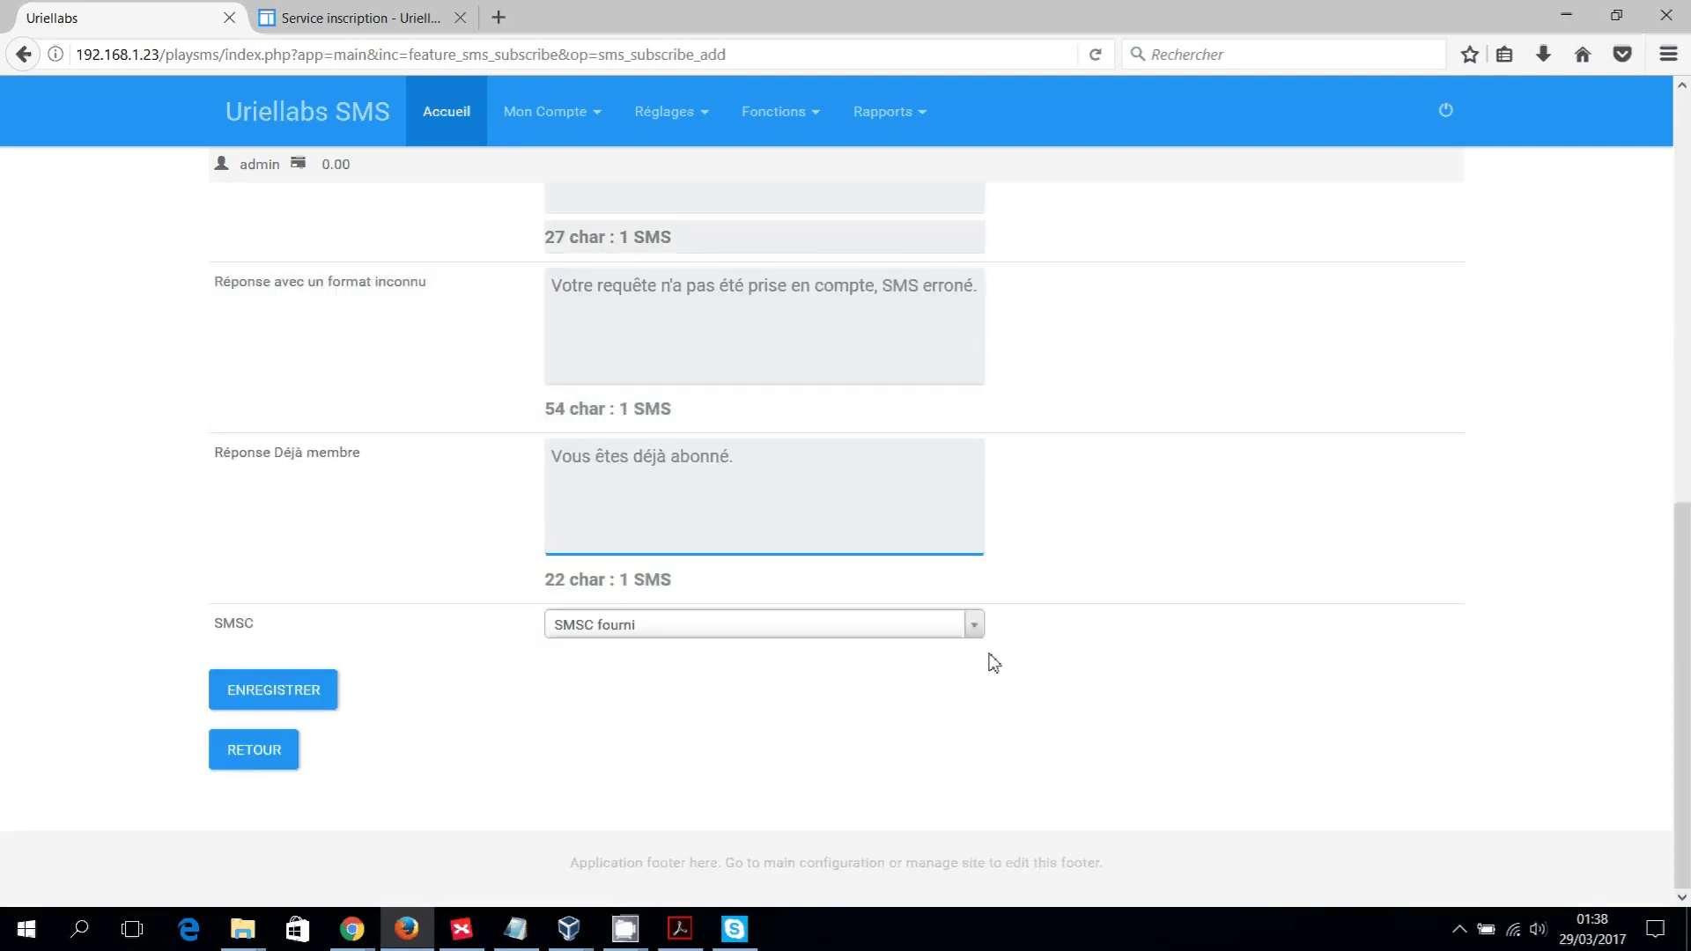
click(973, 626)
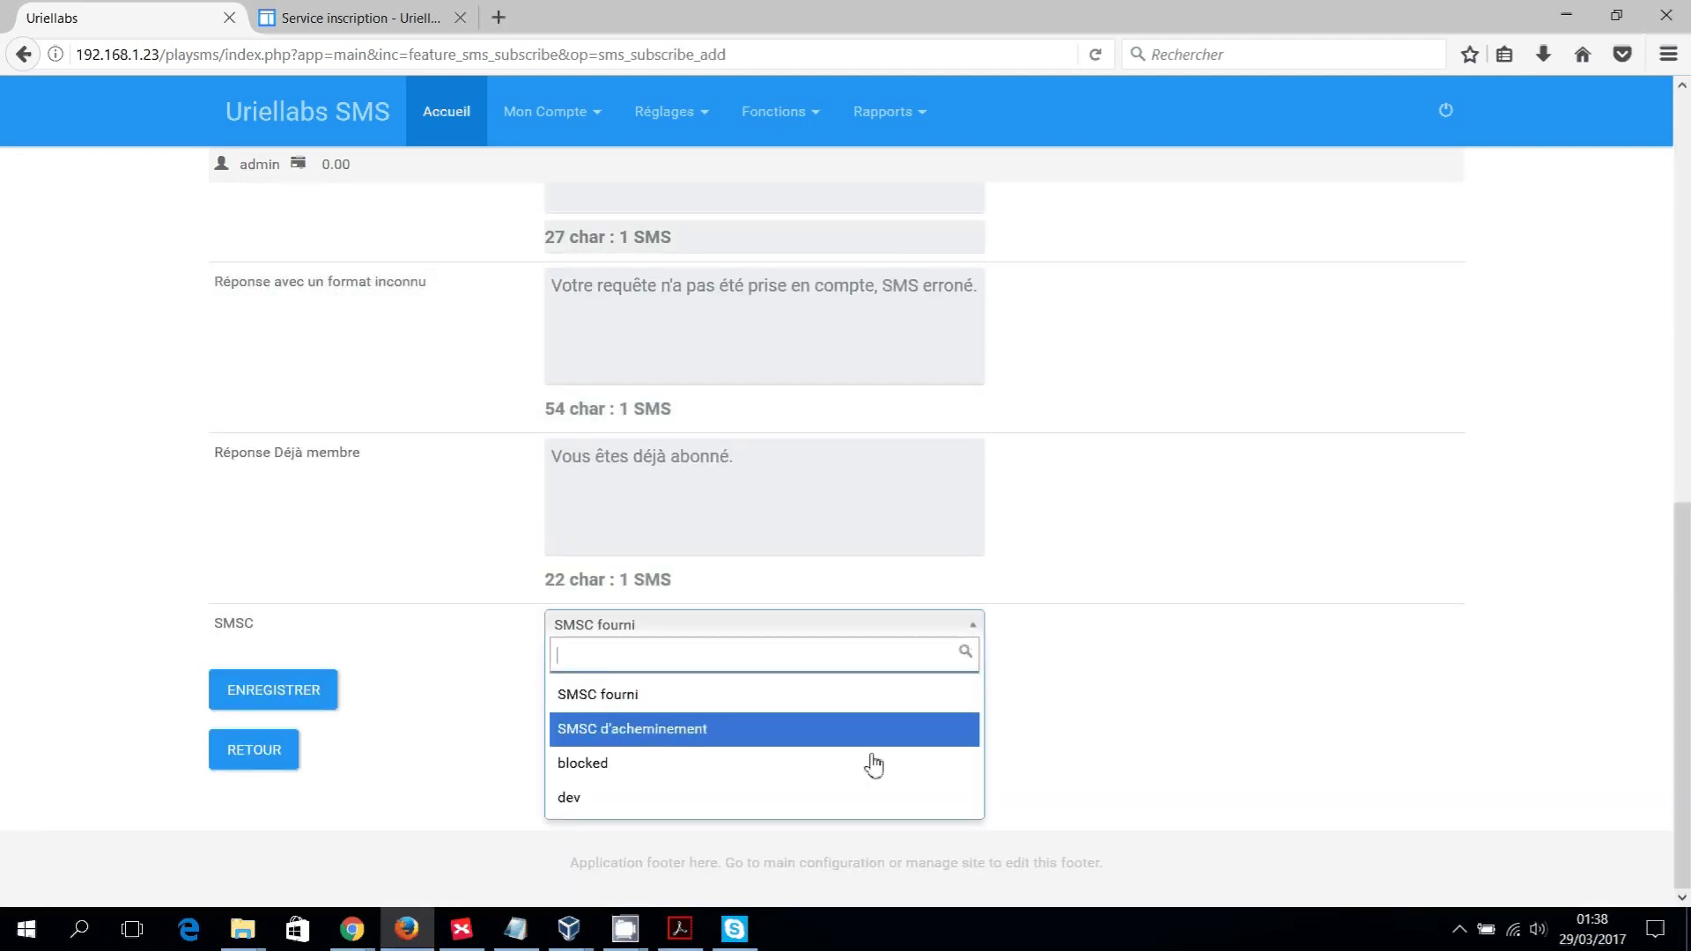
click(844, 796)
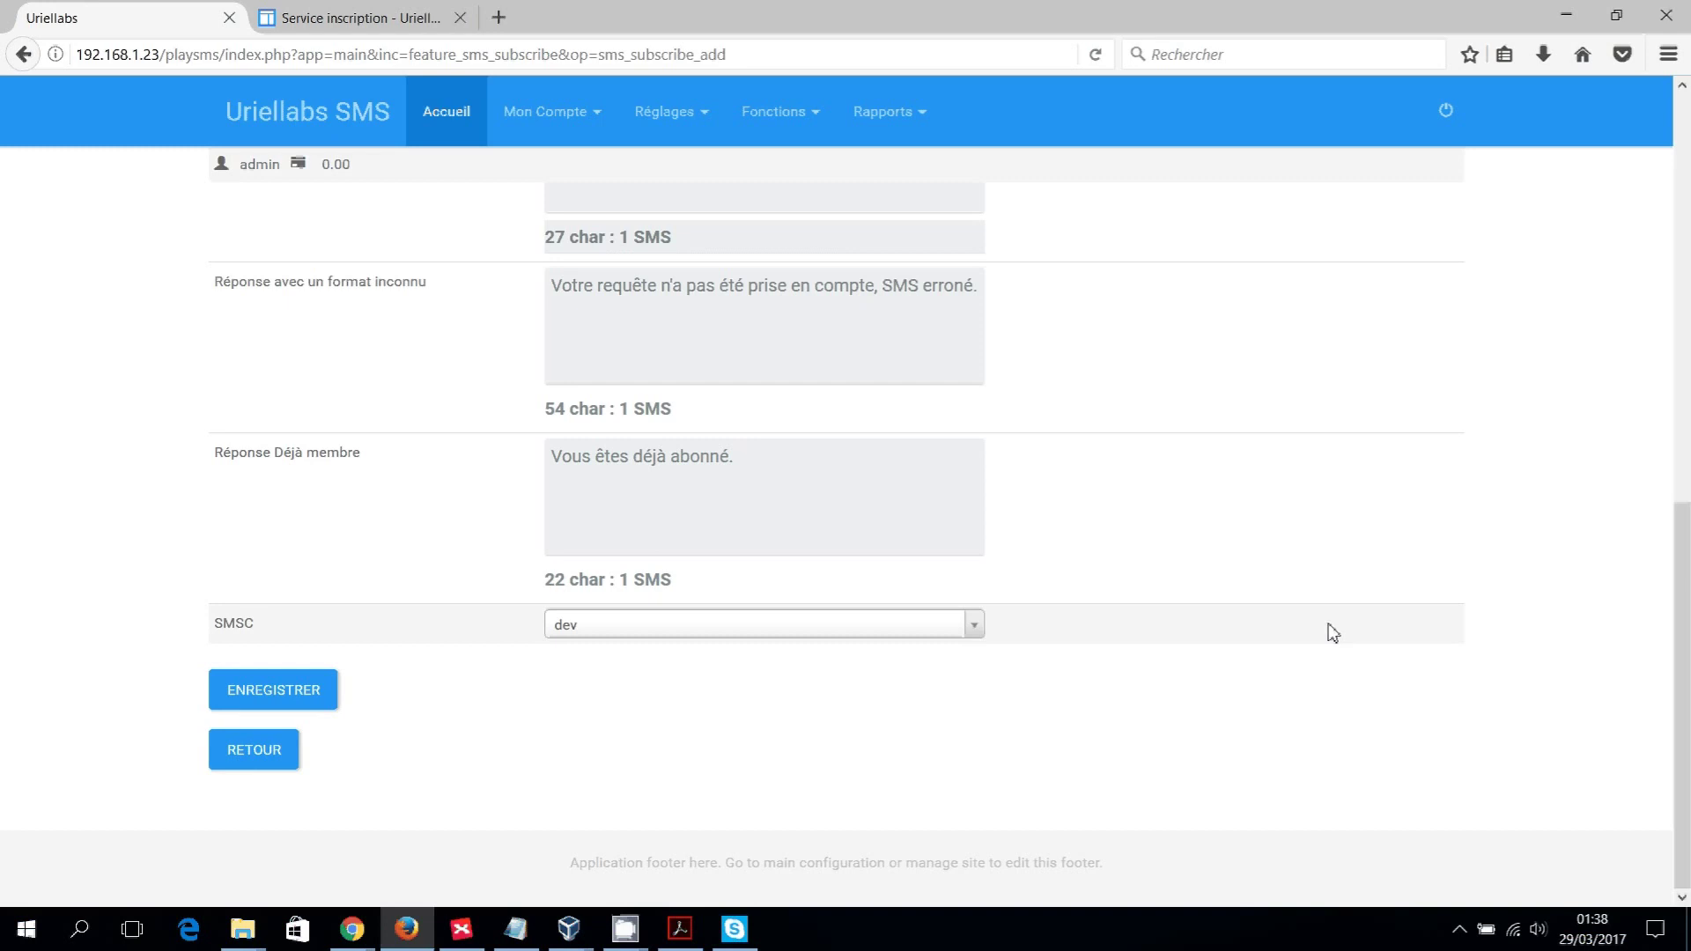
scroll(1330, 631, up, 8)
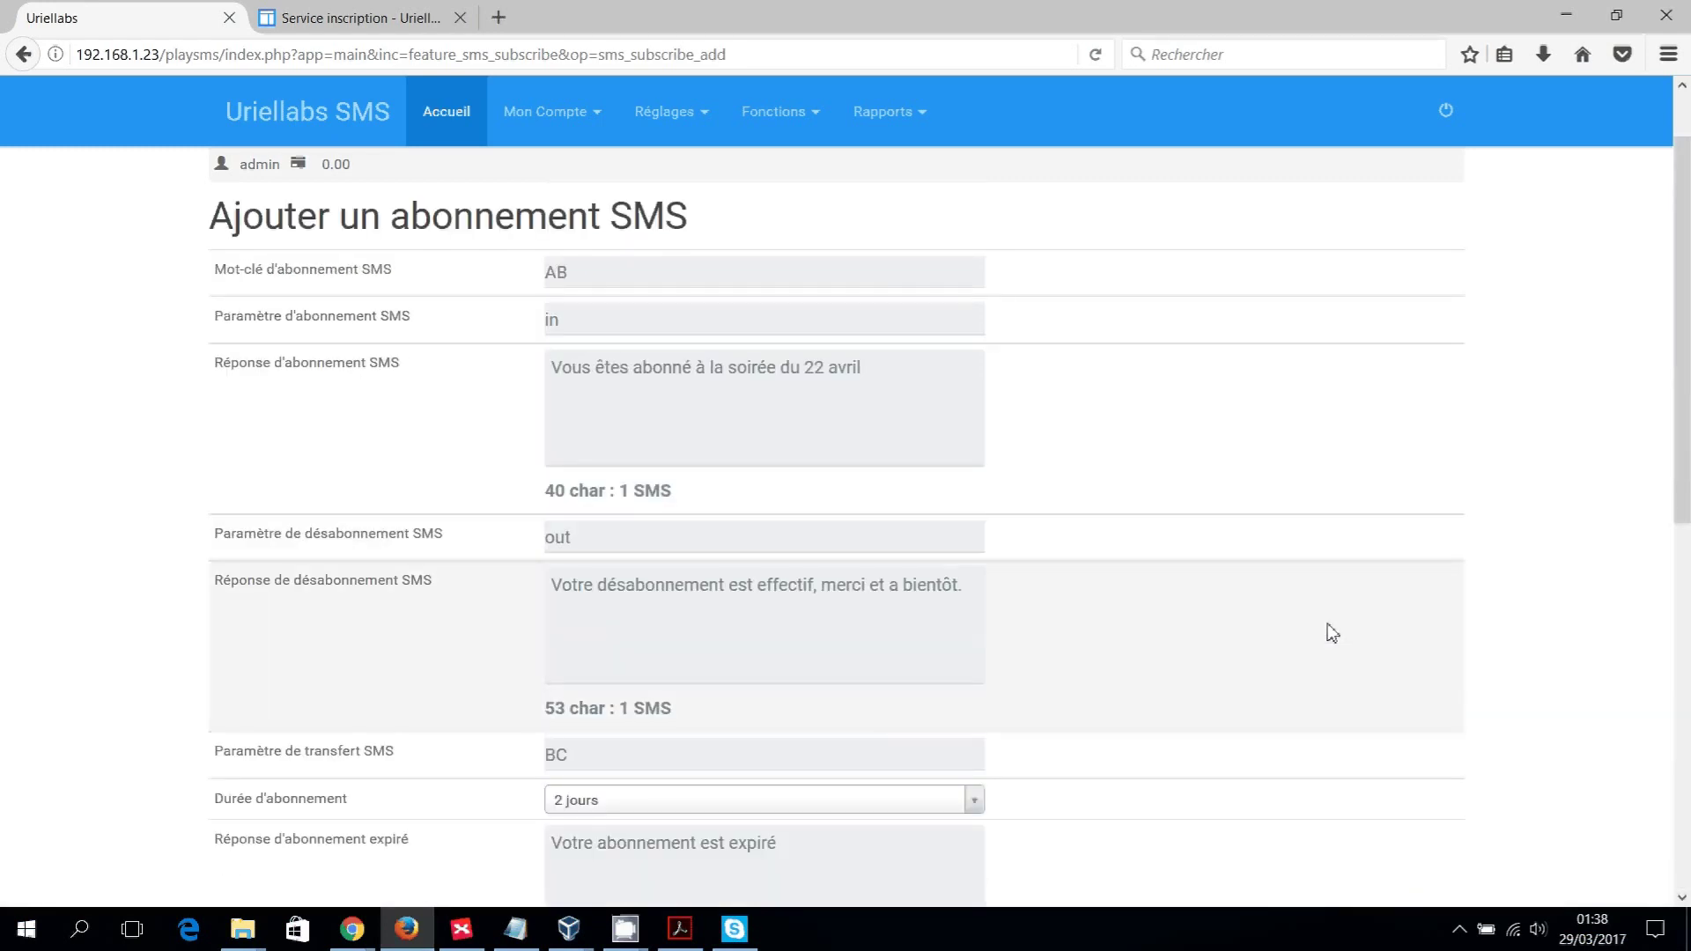
Review the filled-in subscription form from the keyword and parameters through the automatic replies to the SMSC.
scroll(1331, 632, up, 1)
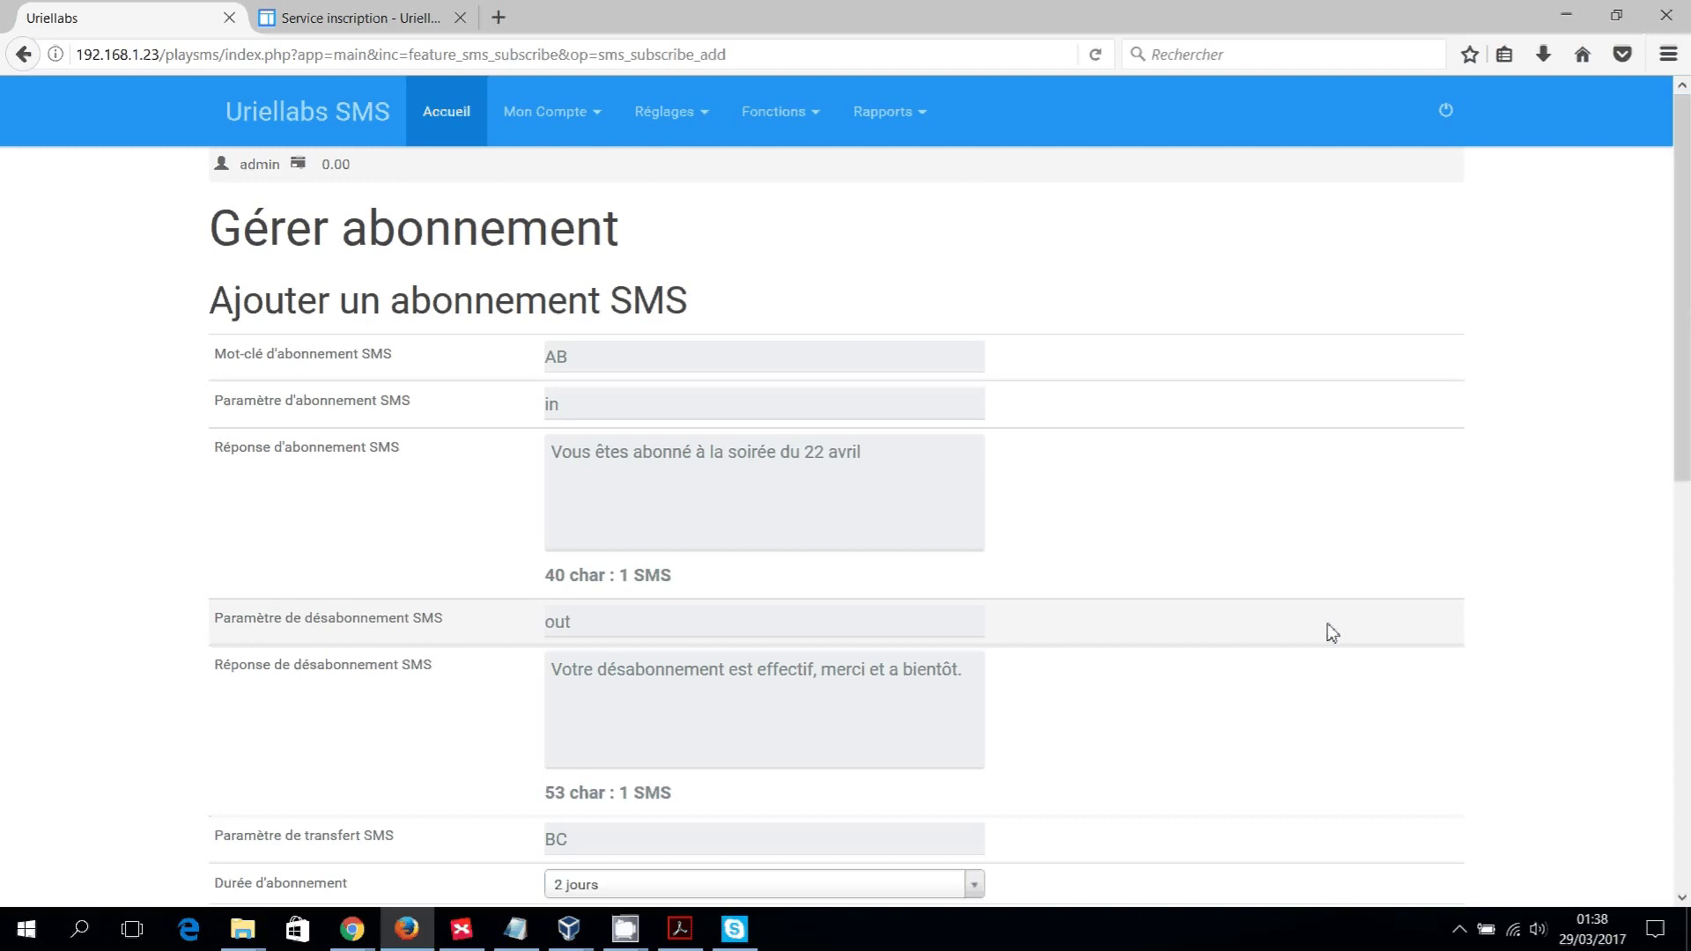
scroll(1332, 633, down, 1)
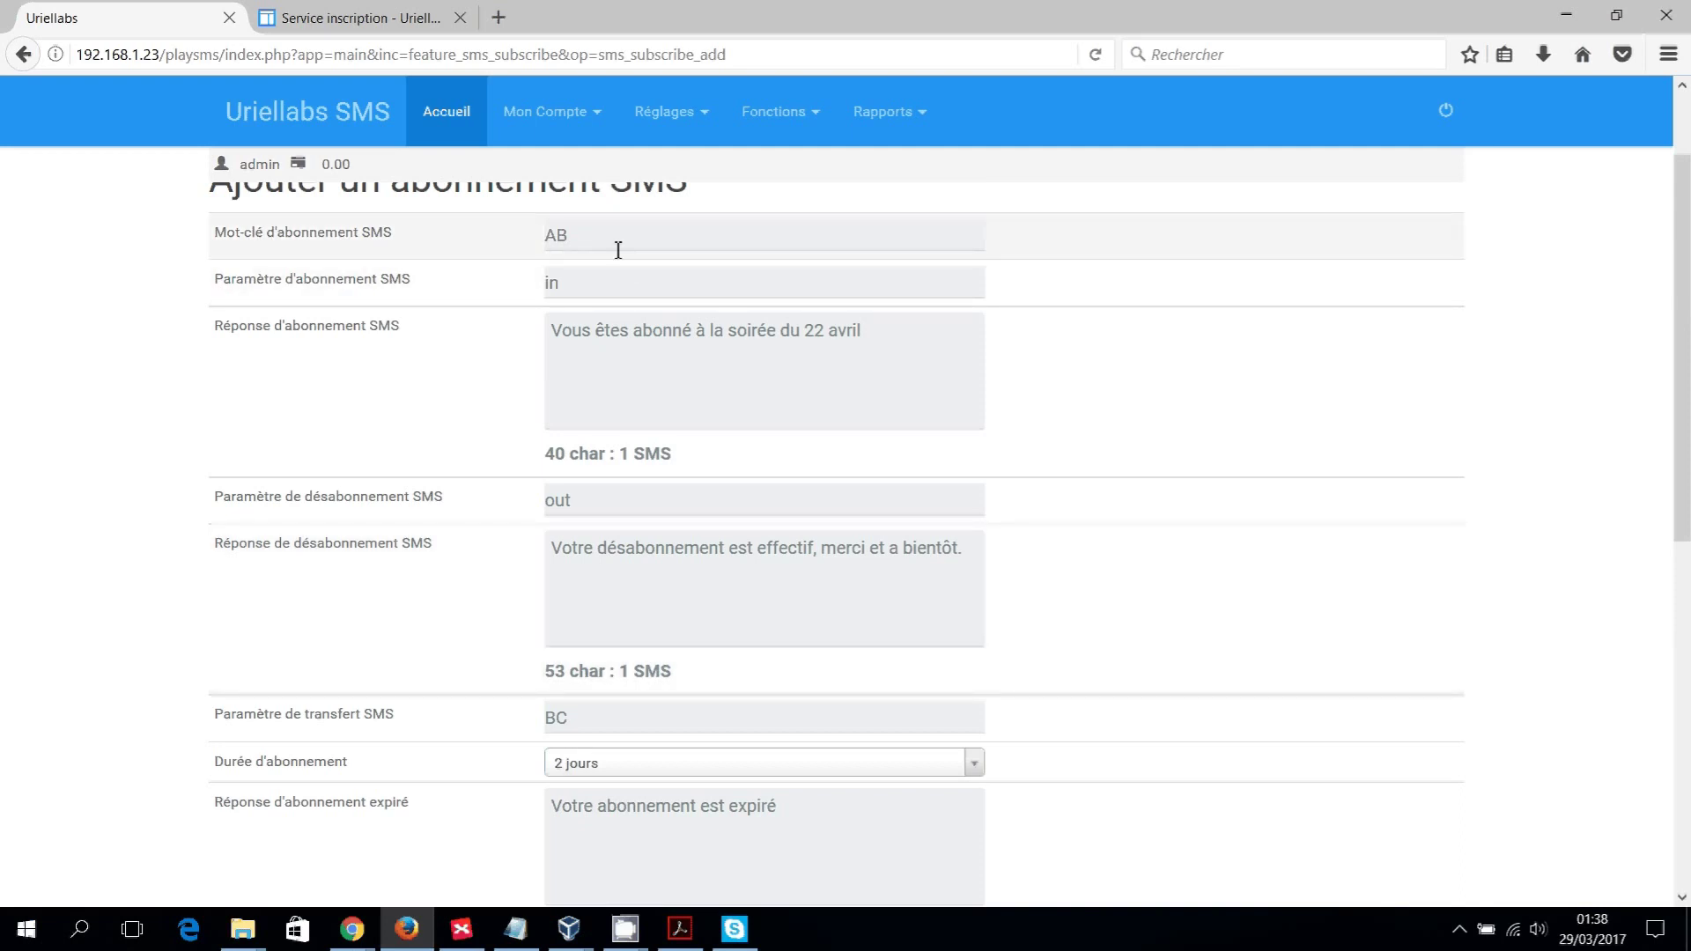
scroll(608, 255, up, 1)
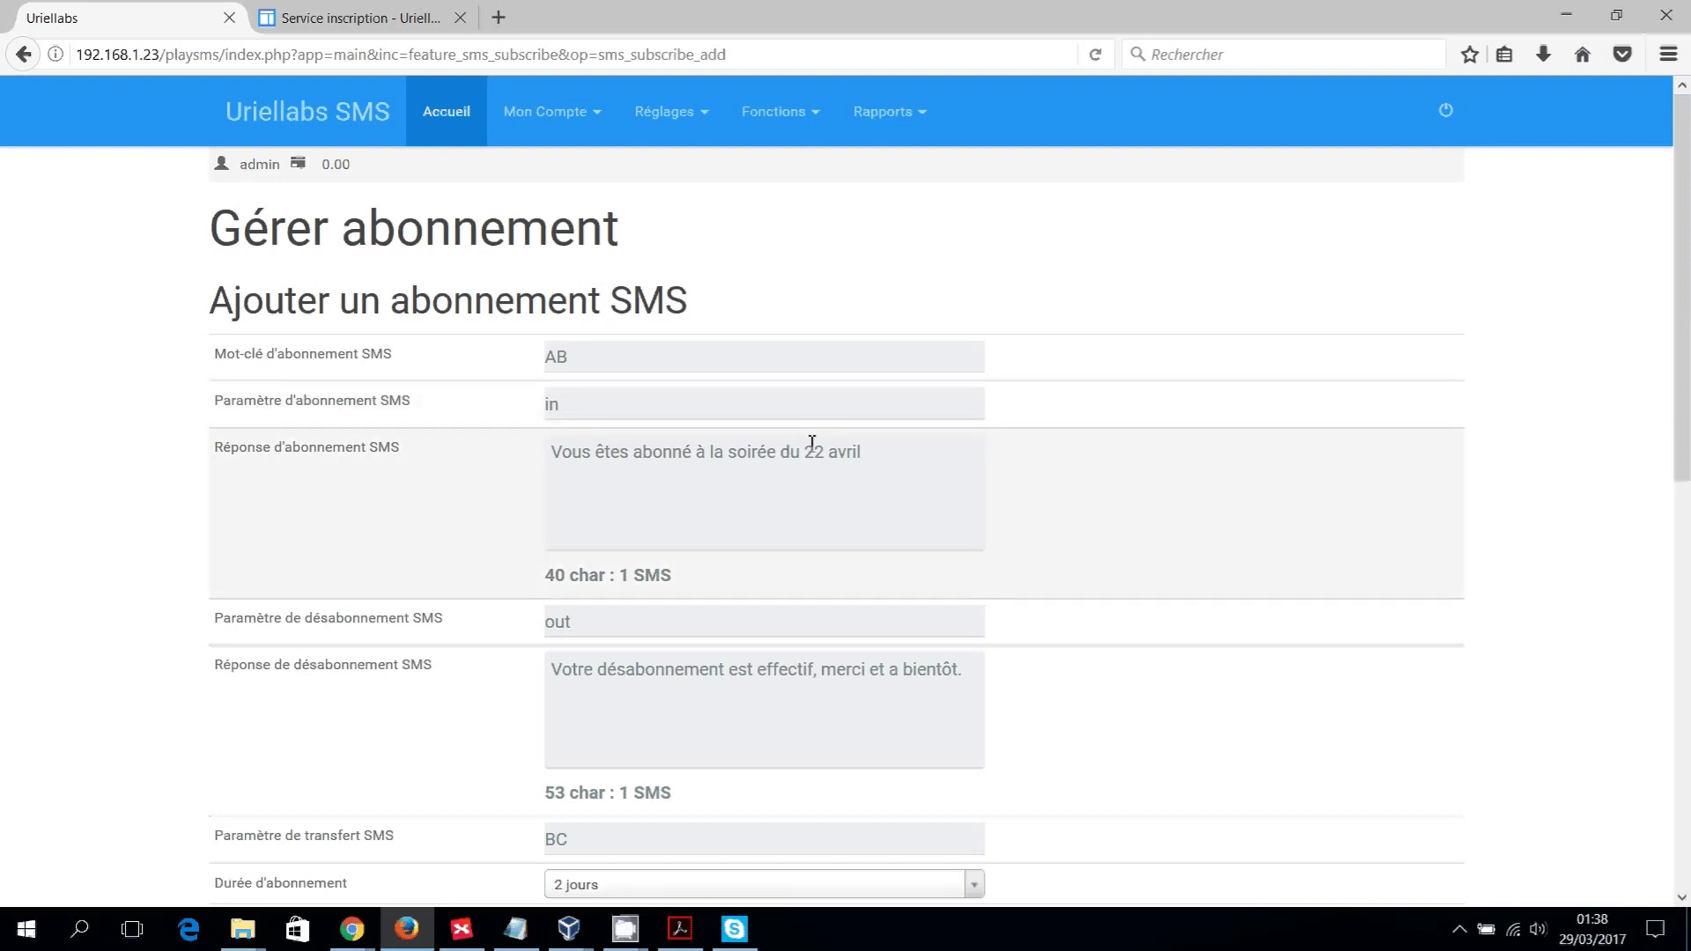
scroll(811, 441, down, 2)
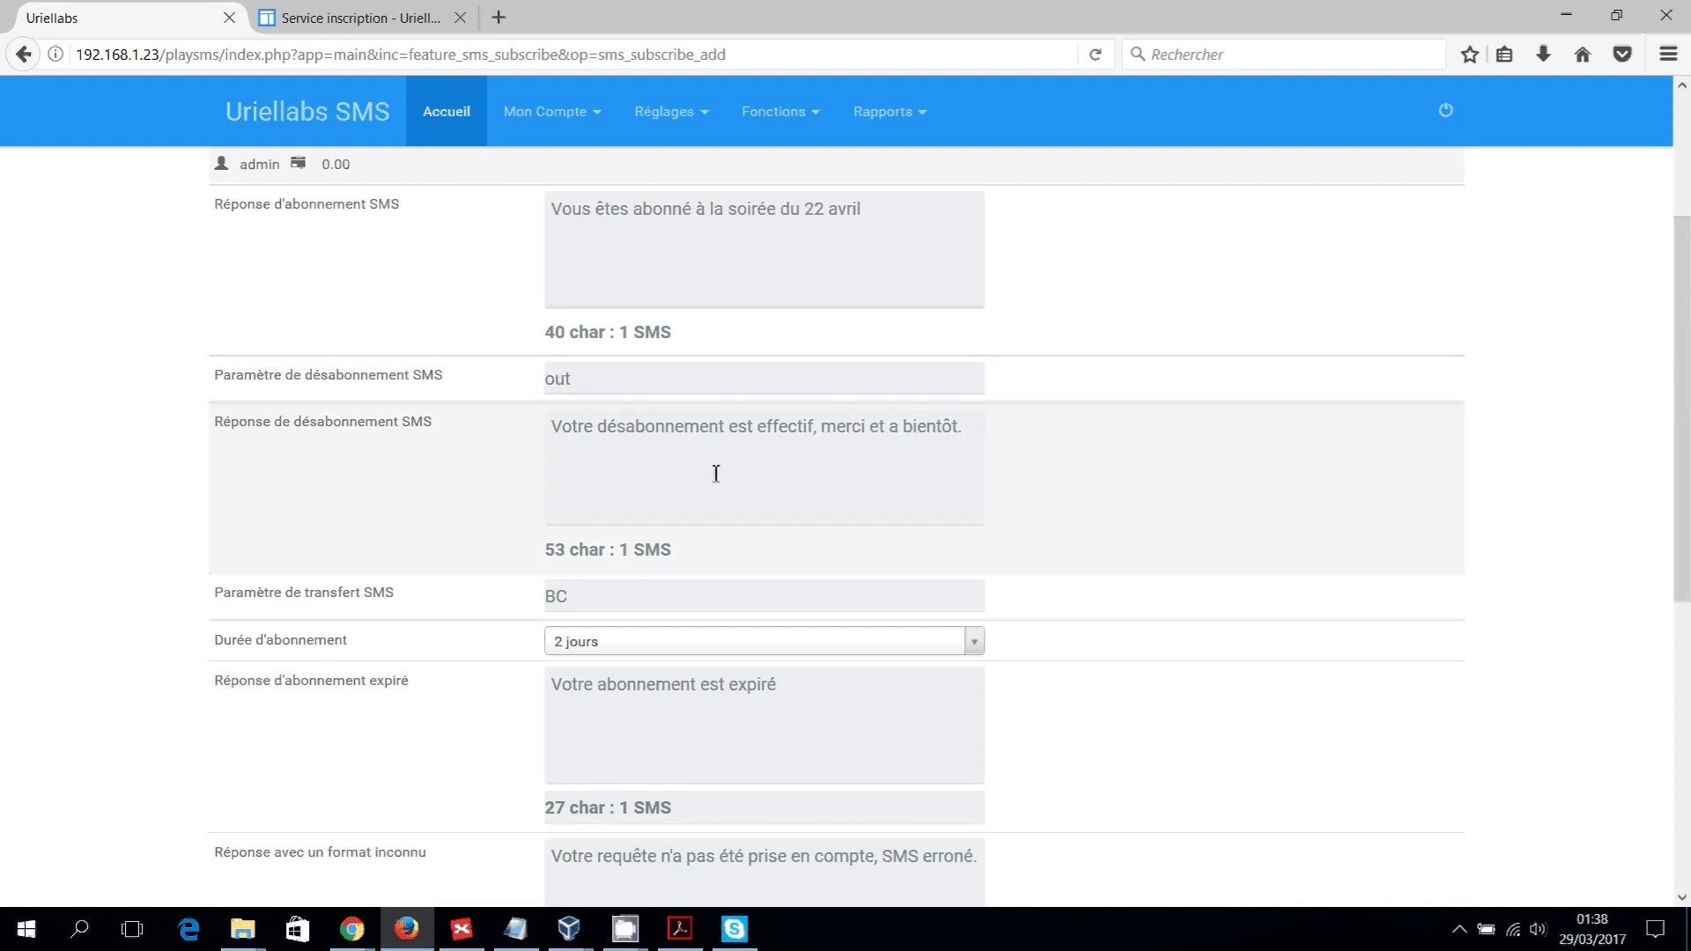
scroll(710, 457, down, 2)
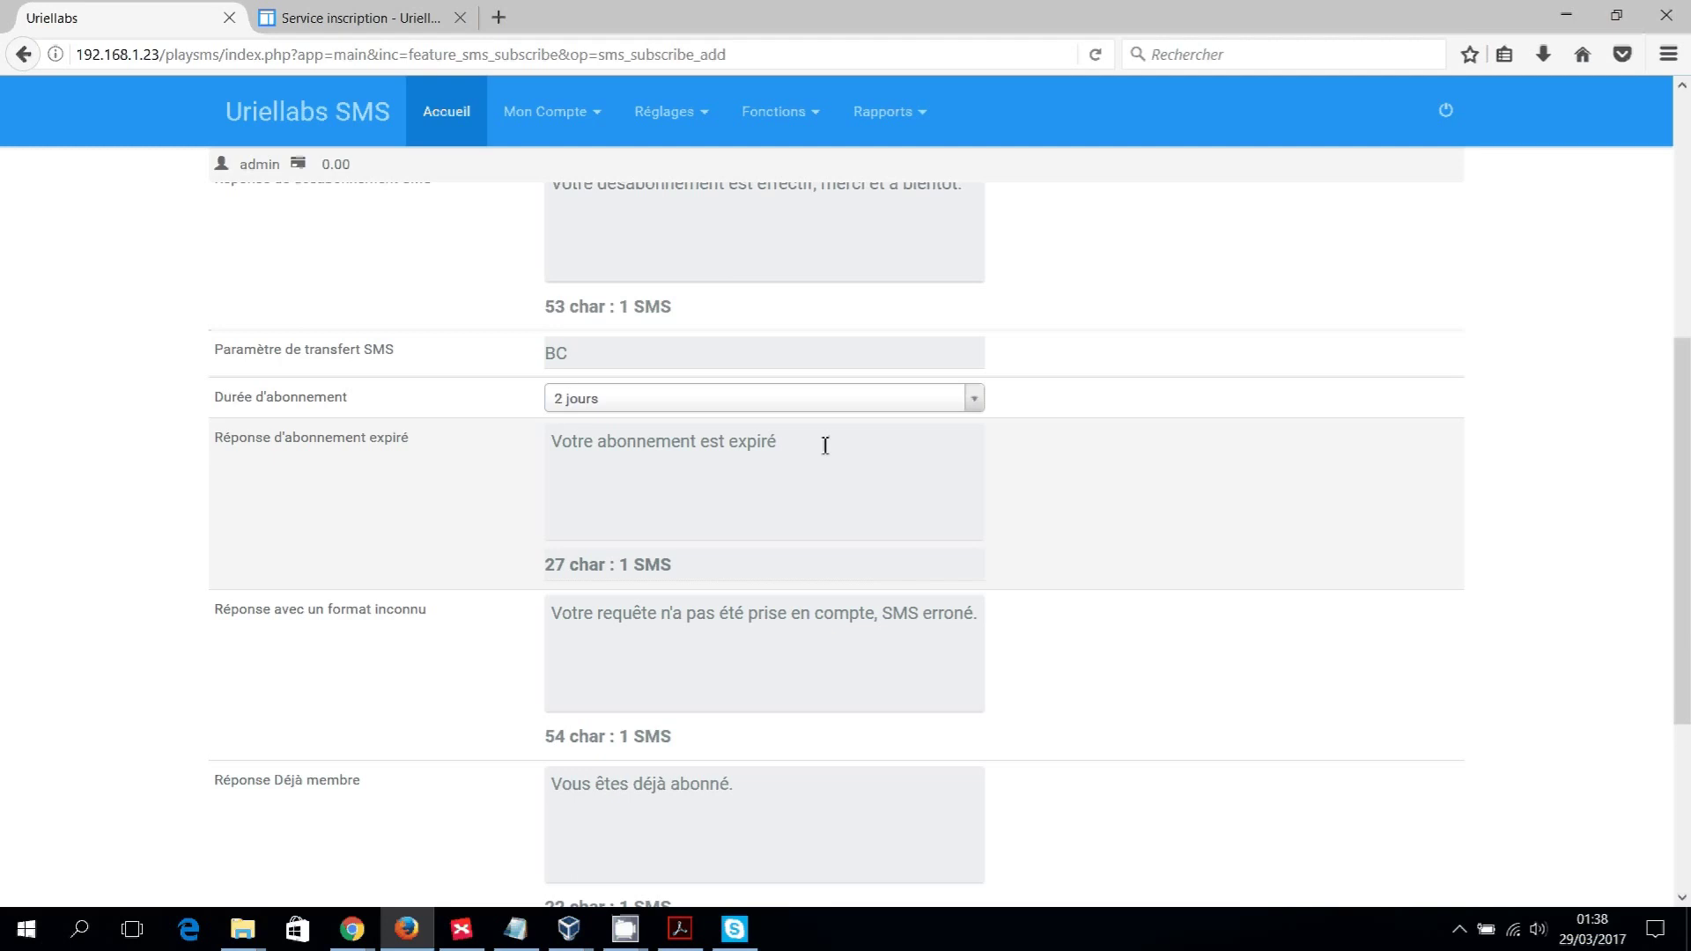
scroll(825, 445, down, 2)
scroll(793, 405, up, 1)
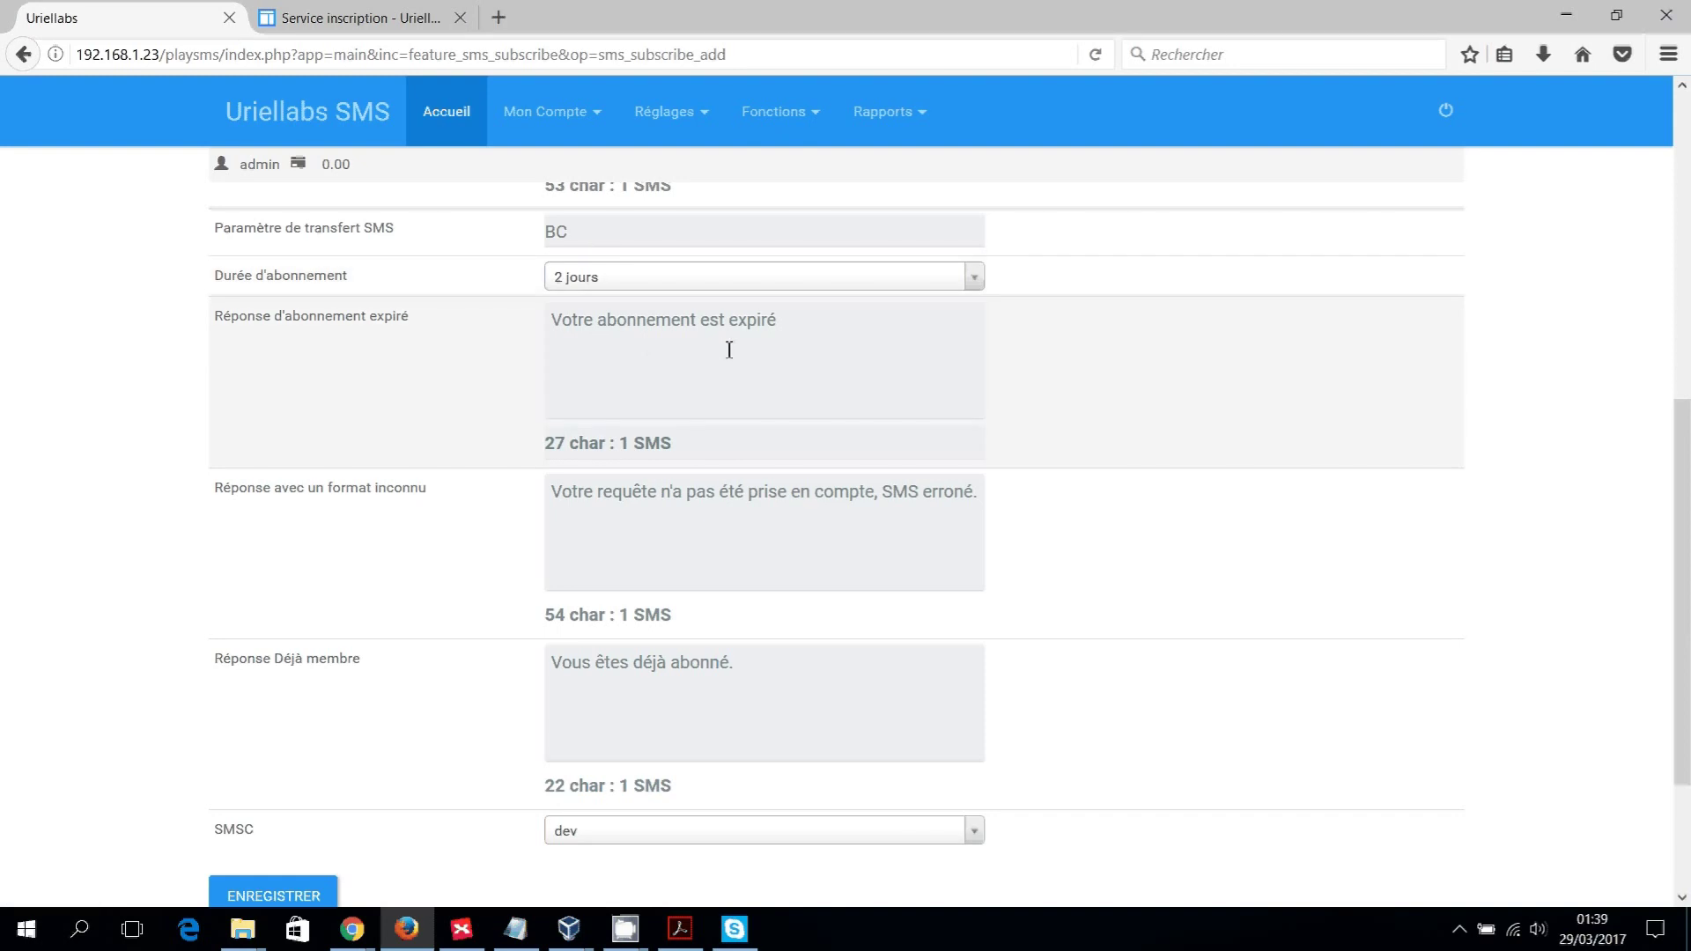
scroll(730, 349, down, 1)
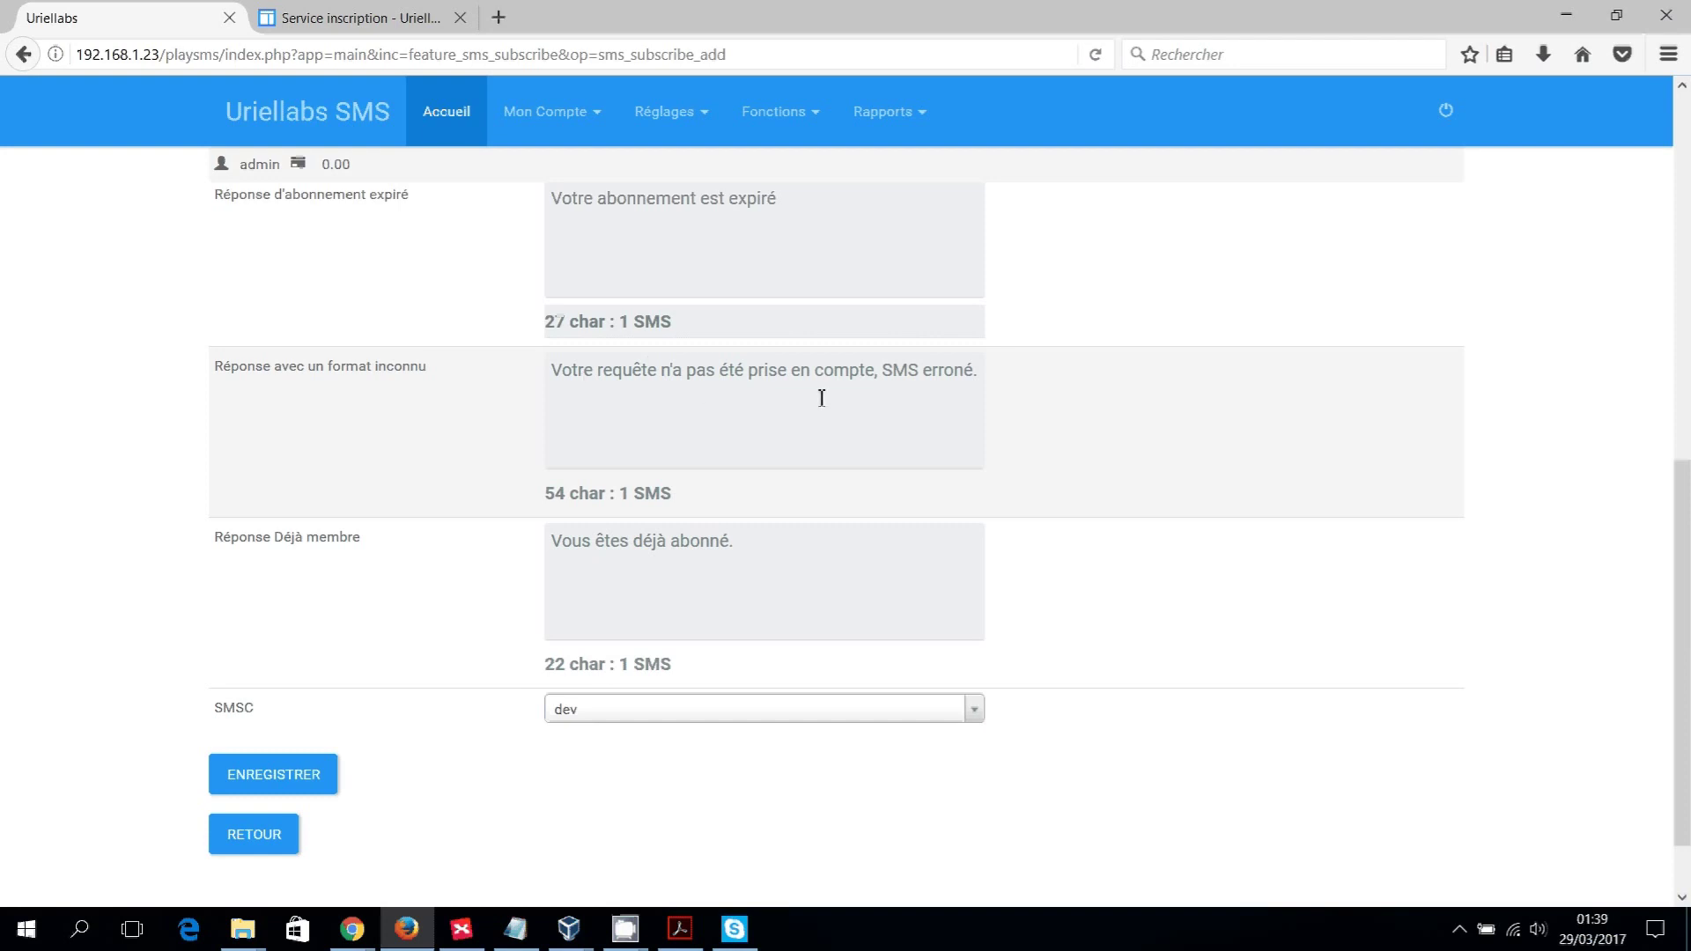
scroll(820, 398, down, 2)
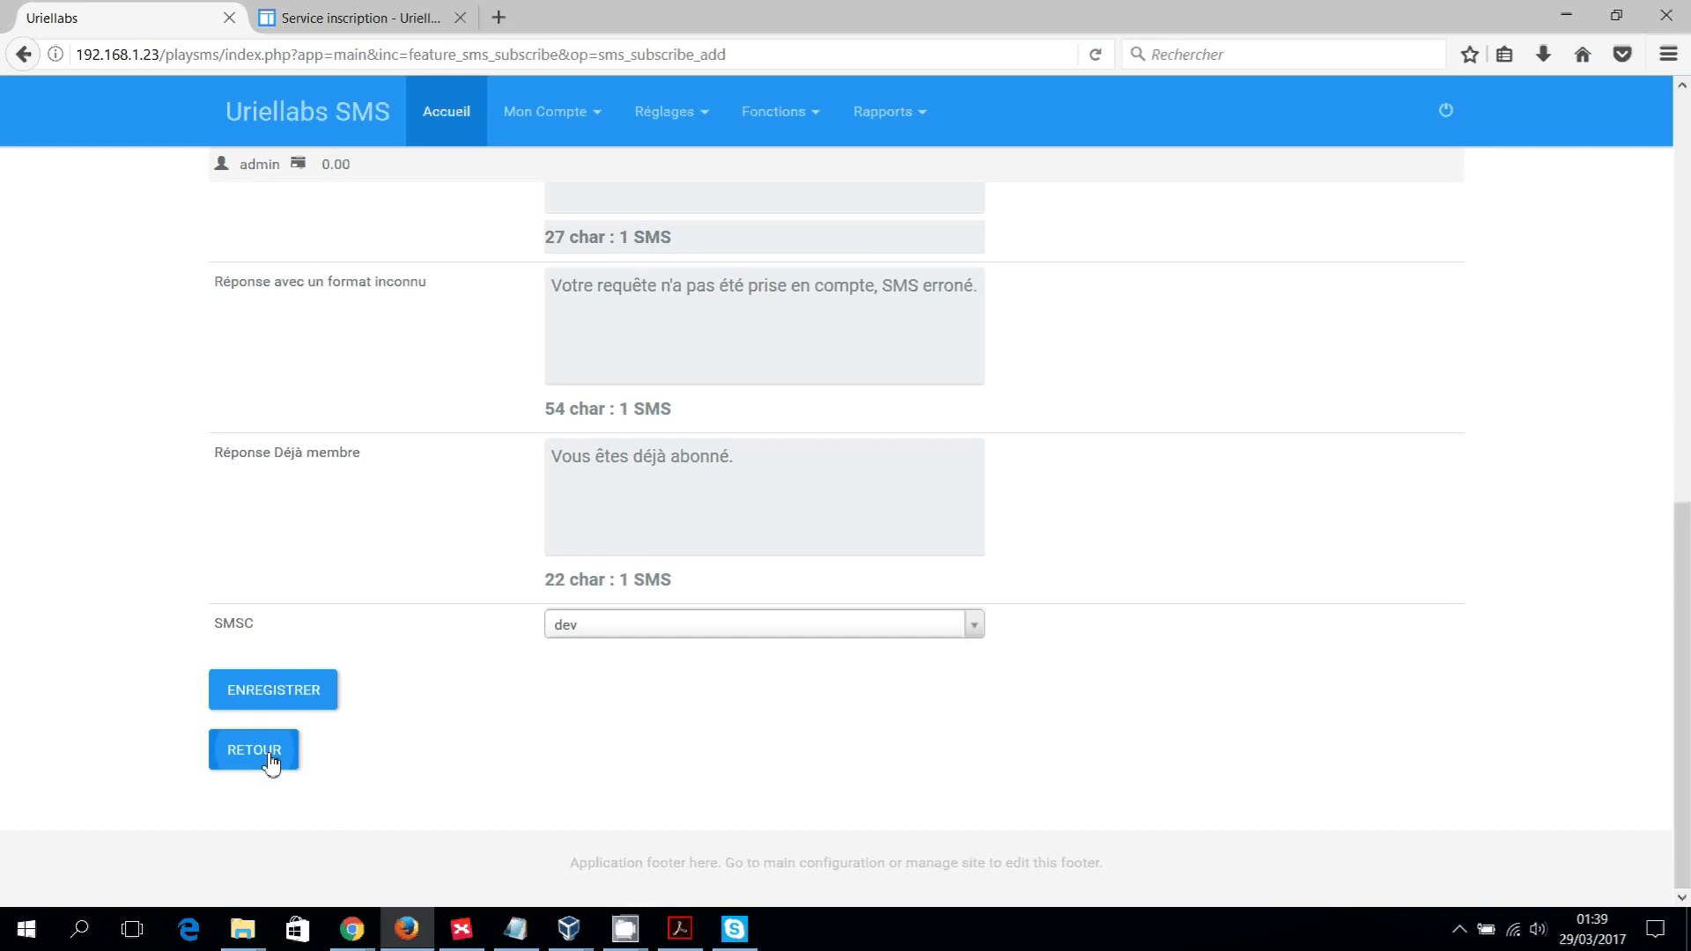
Save the SMS subscription and enable the AB keyword in the subscription list.
click(333, 702)
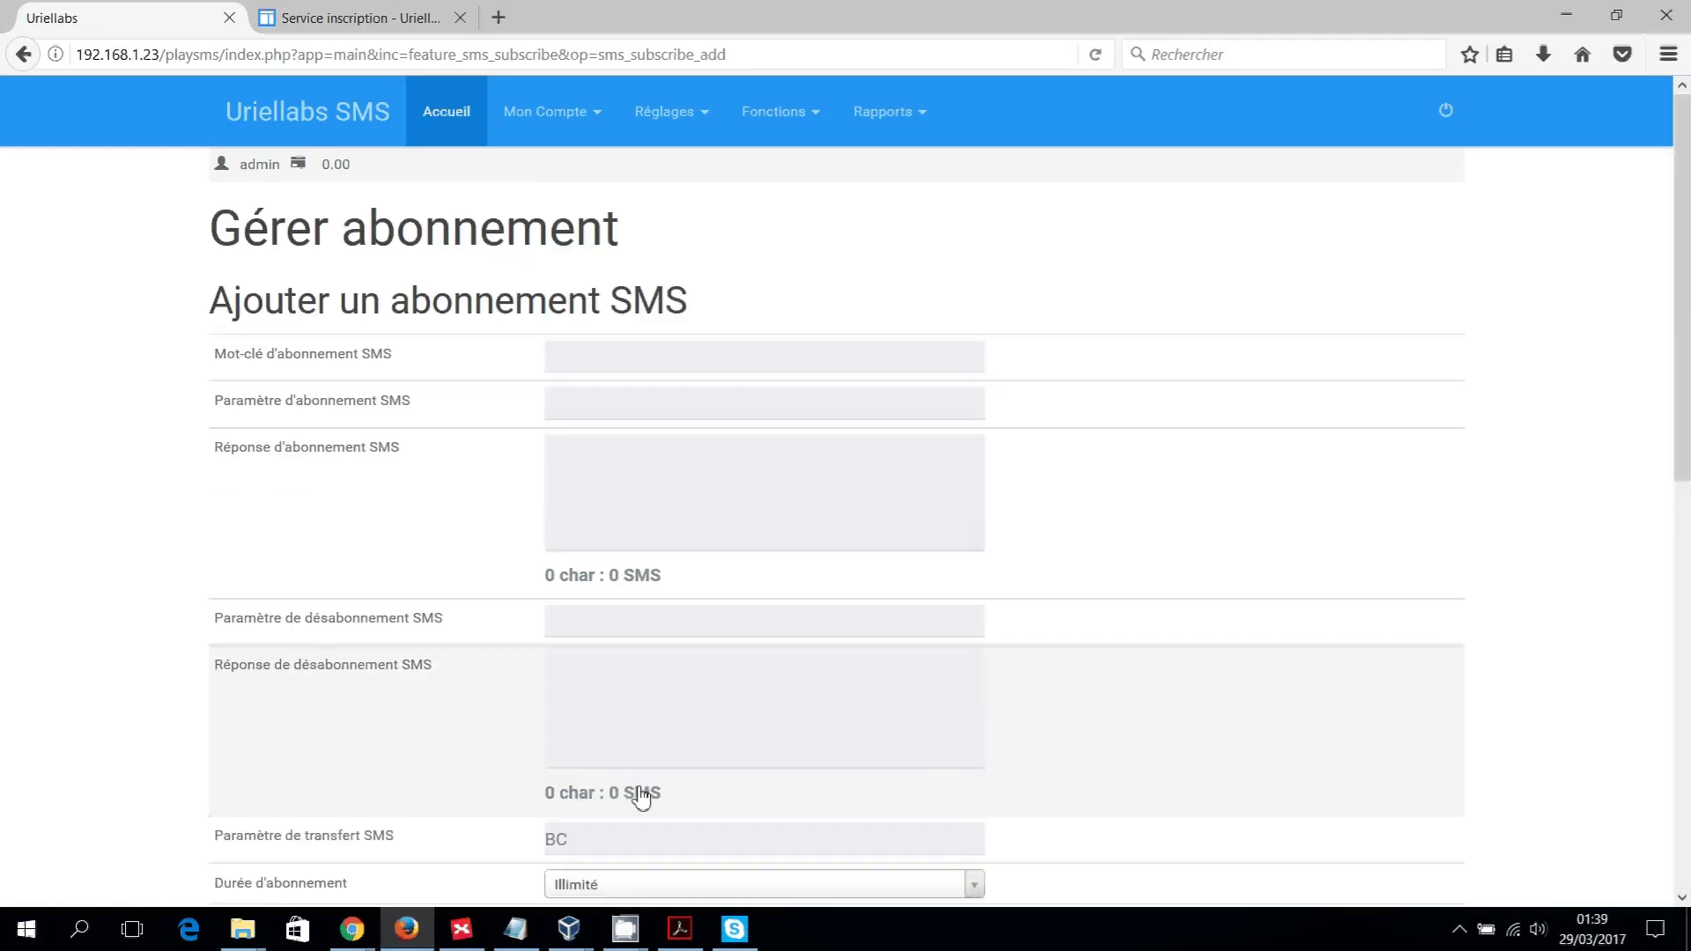
scroll(967, 362, down, 10)
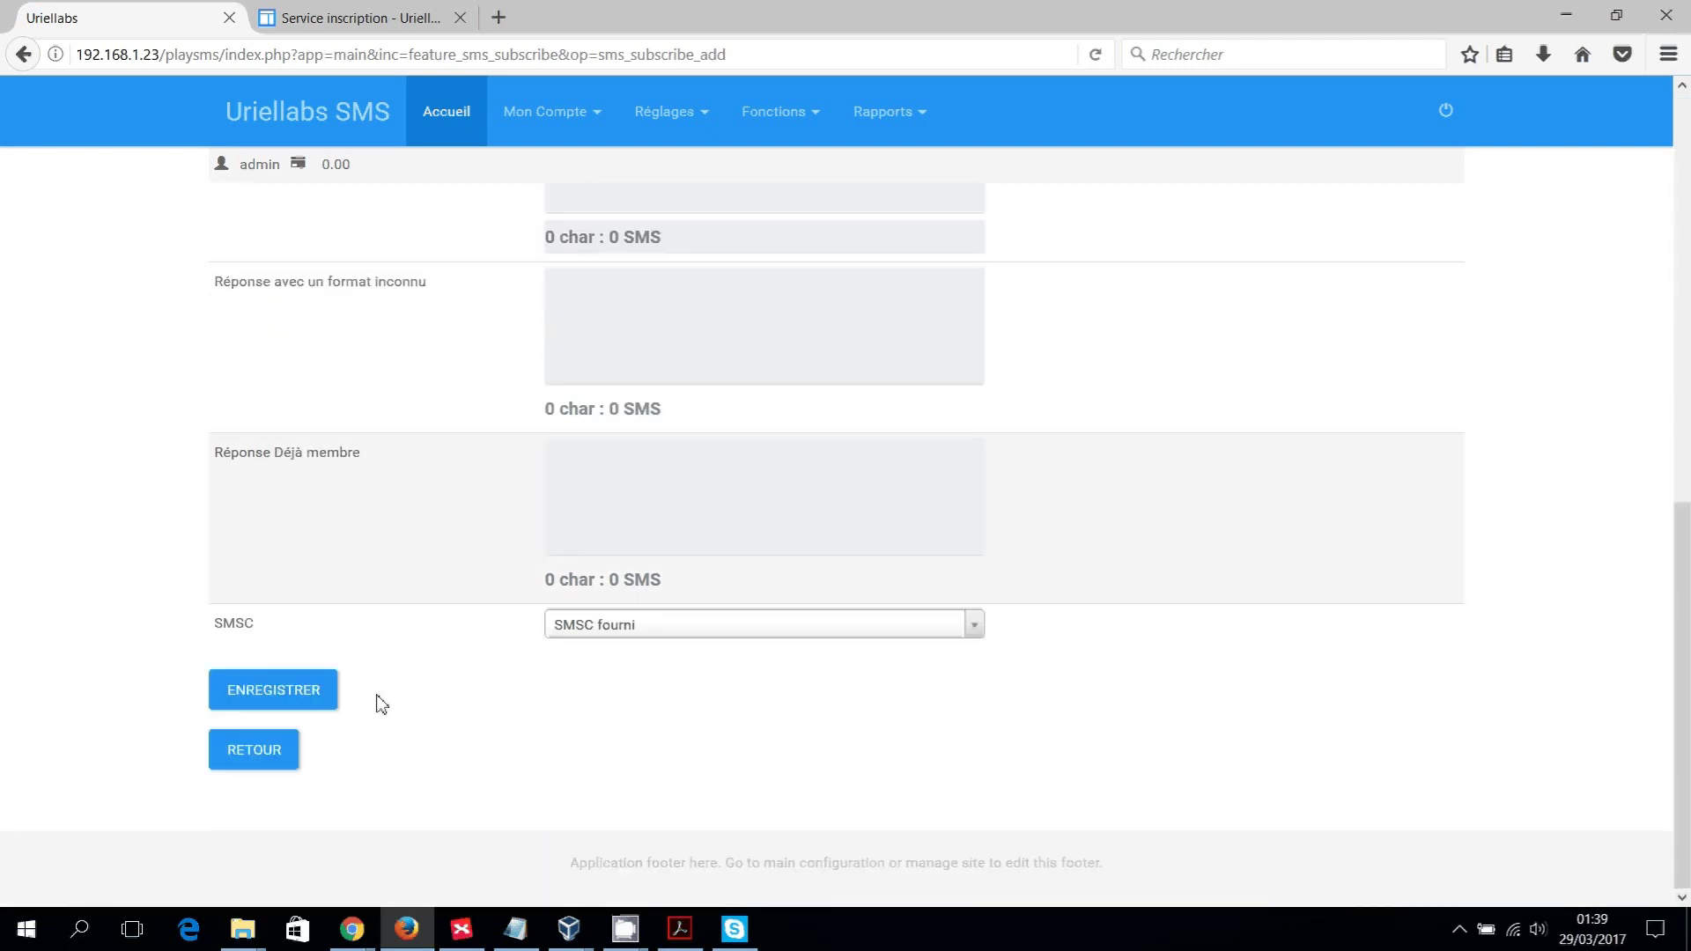
click(236, 763)
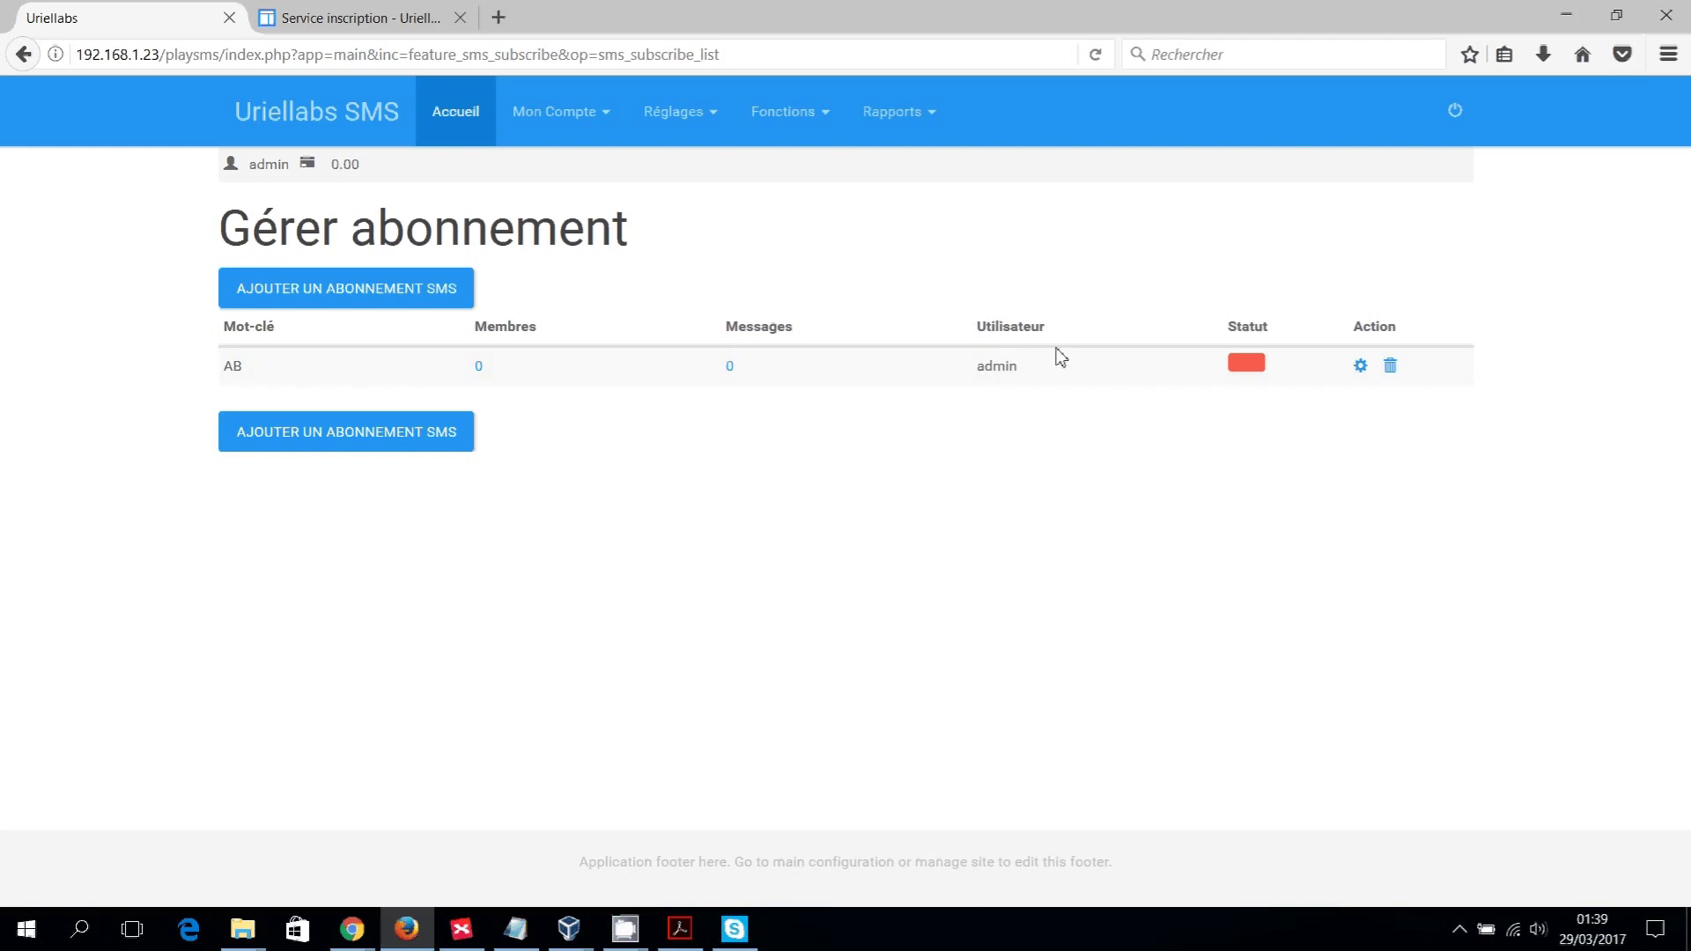
click(1245, 365)
Open the incoming SMS simulator in a new tab and send the message "AB in" with the default sender and recipient.
click(714, 121)
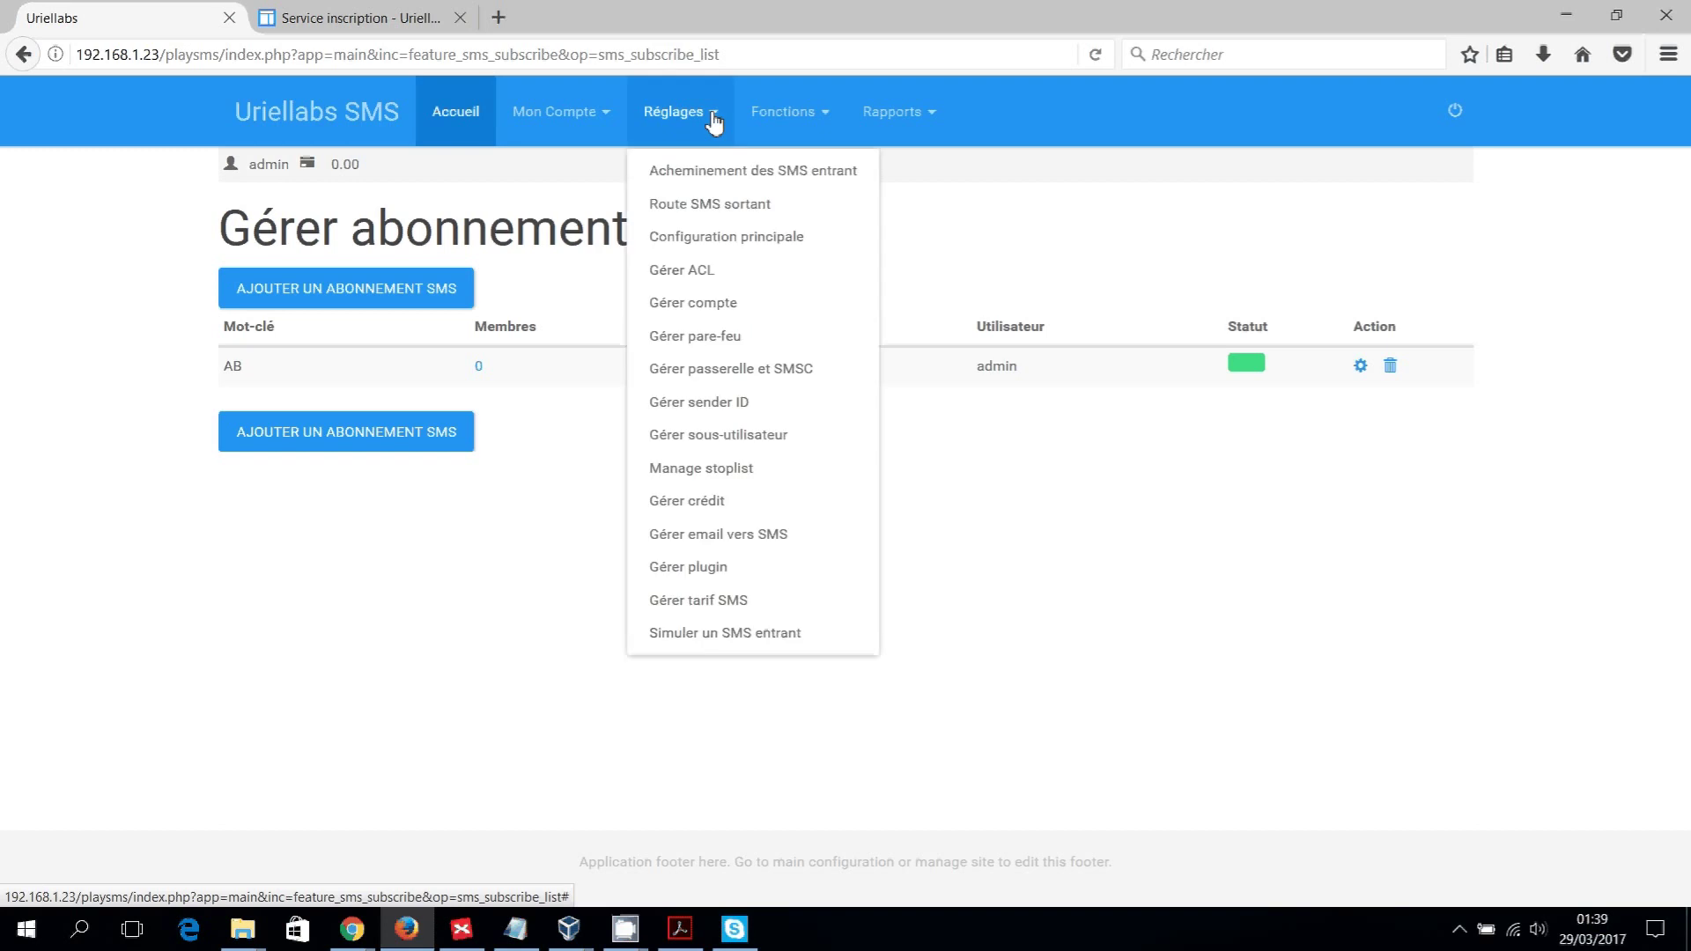
middle_click(747, 639)
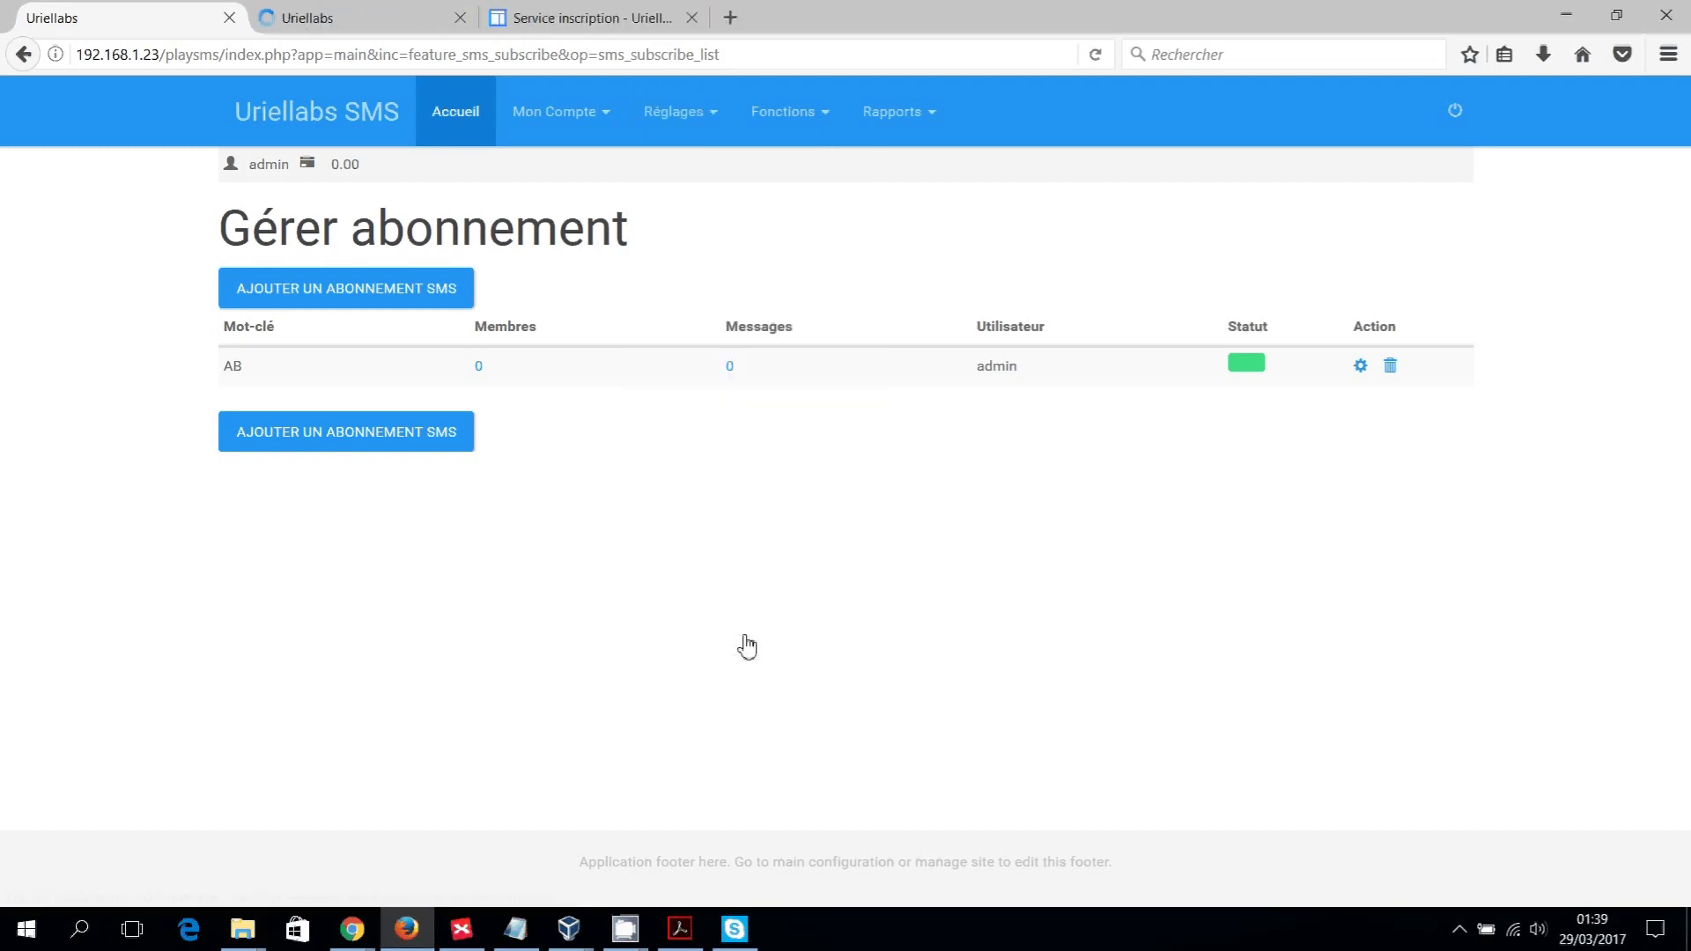
click(394, 25)
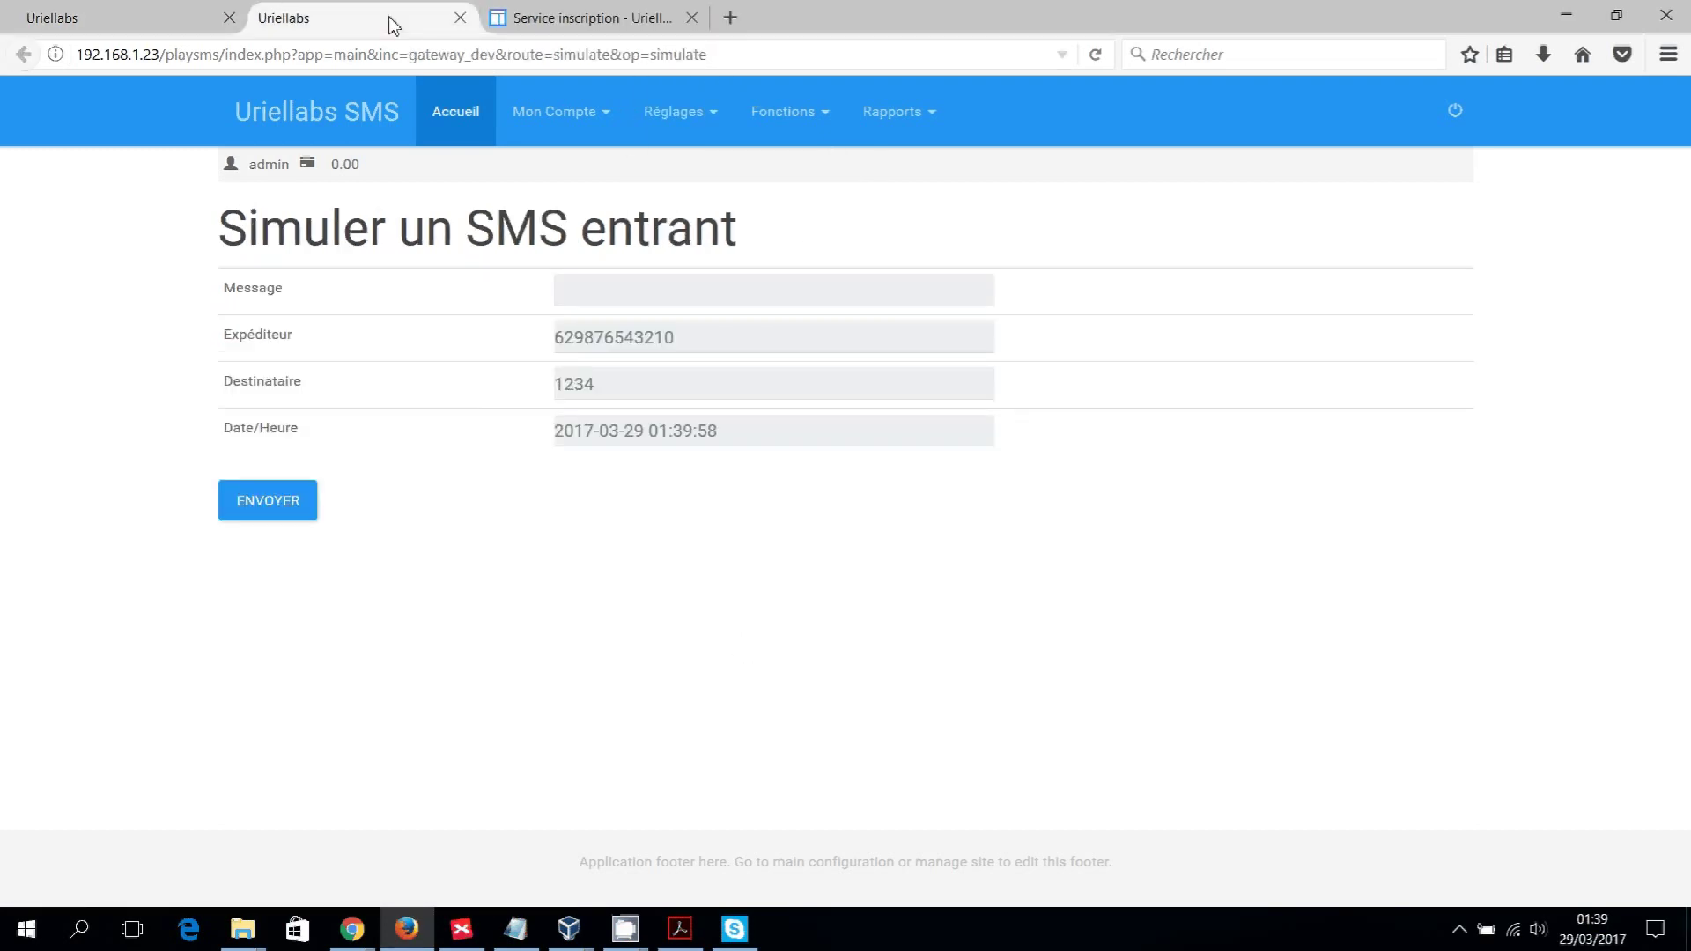
click(716, 289)
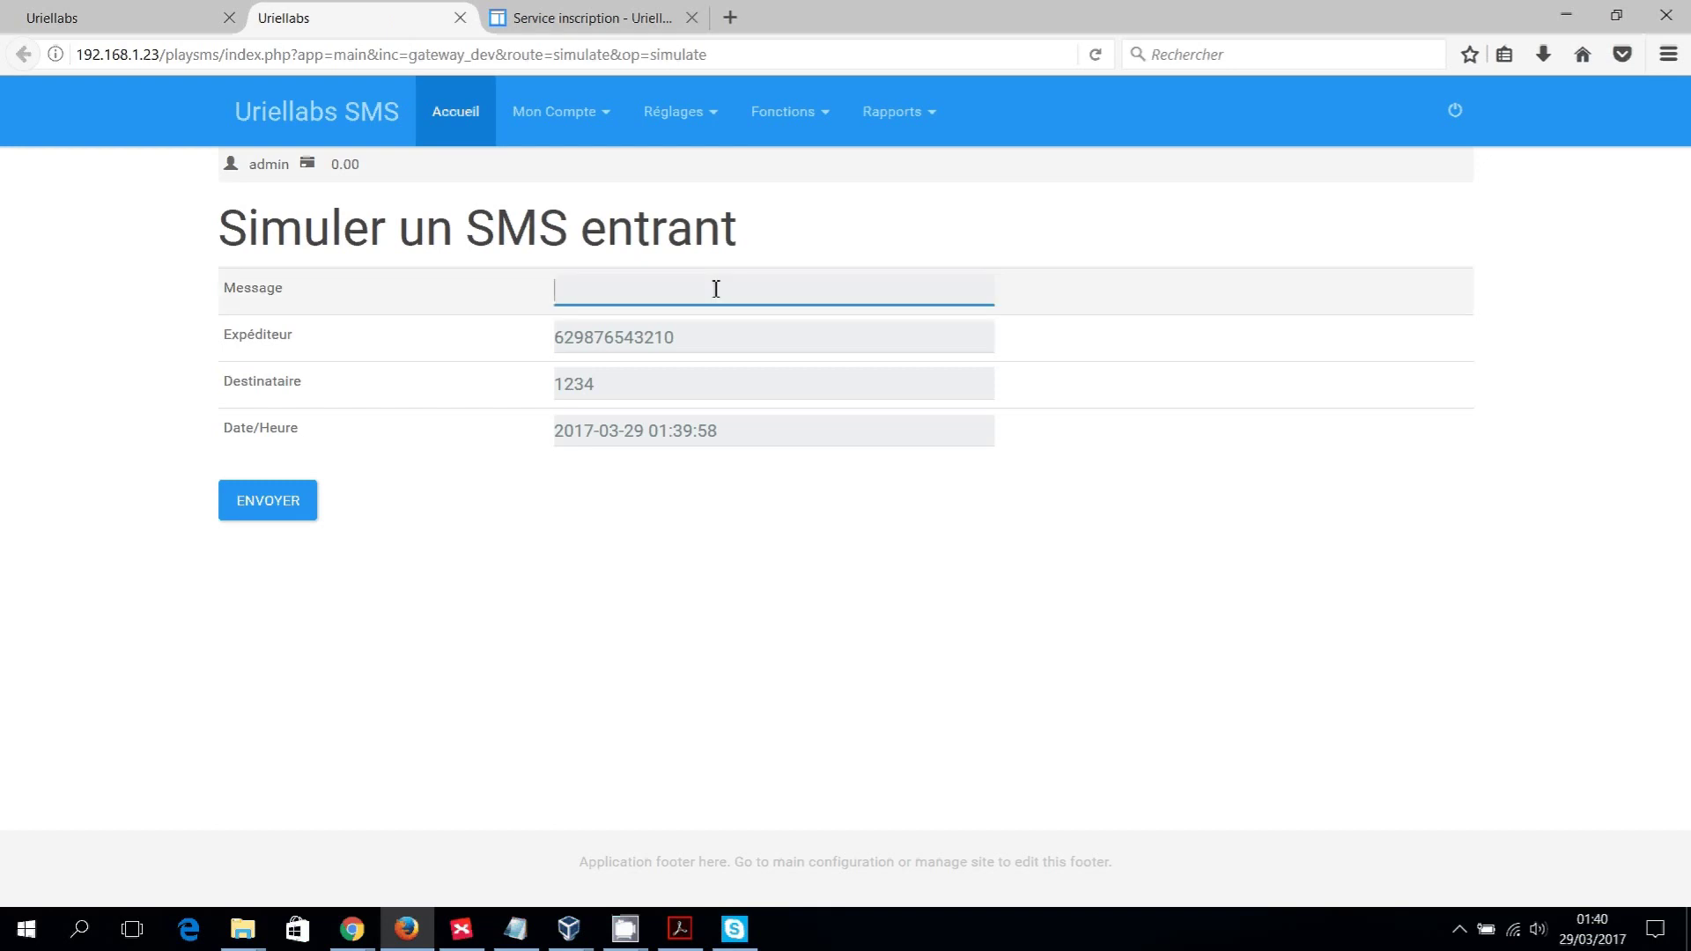
text(AB in)
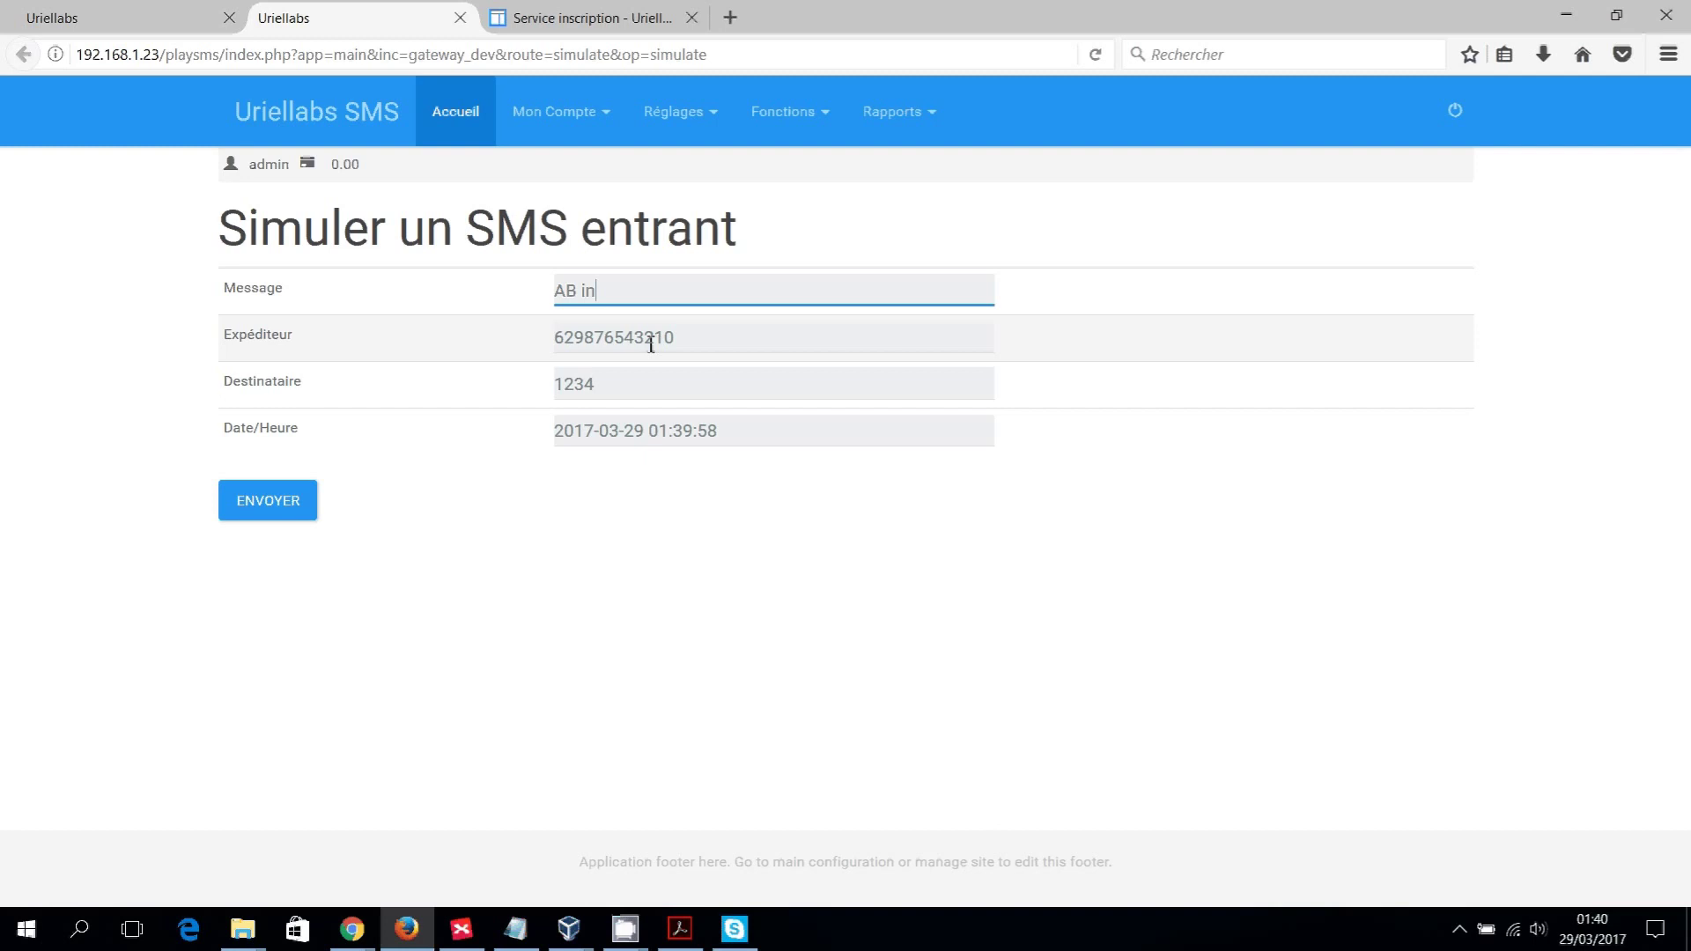
click(294, 516)
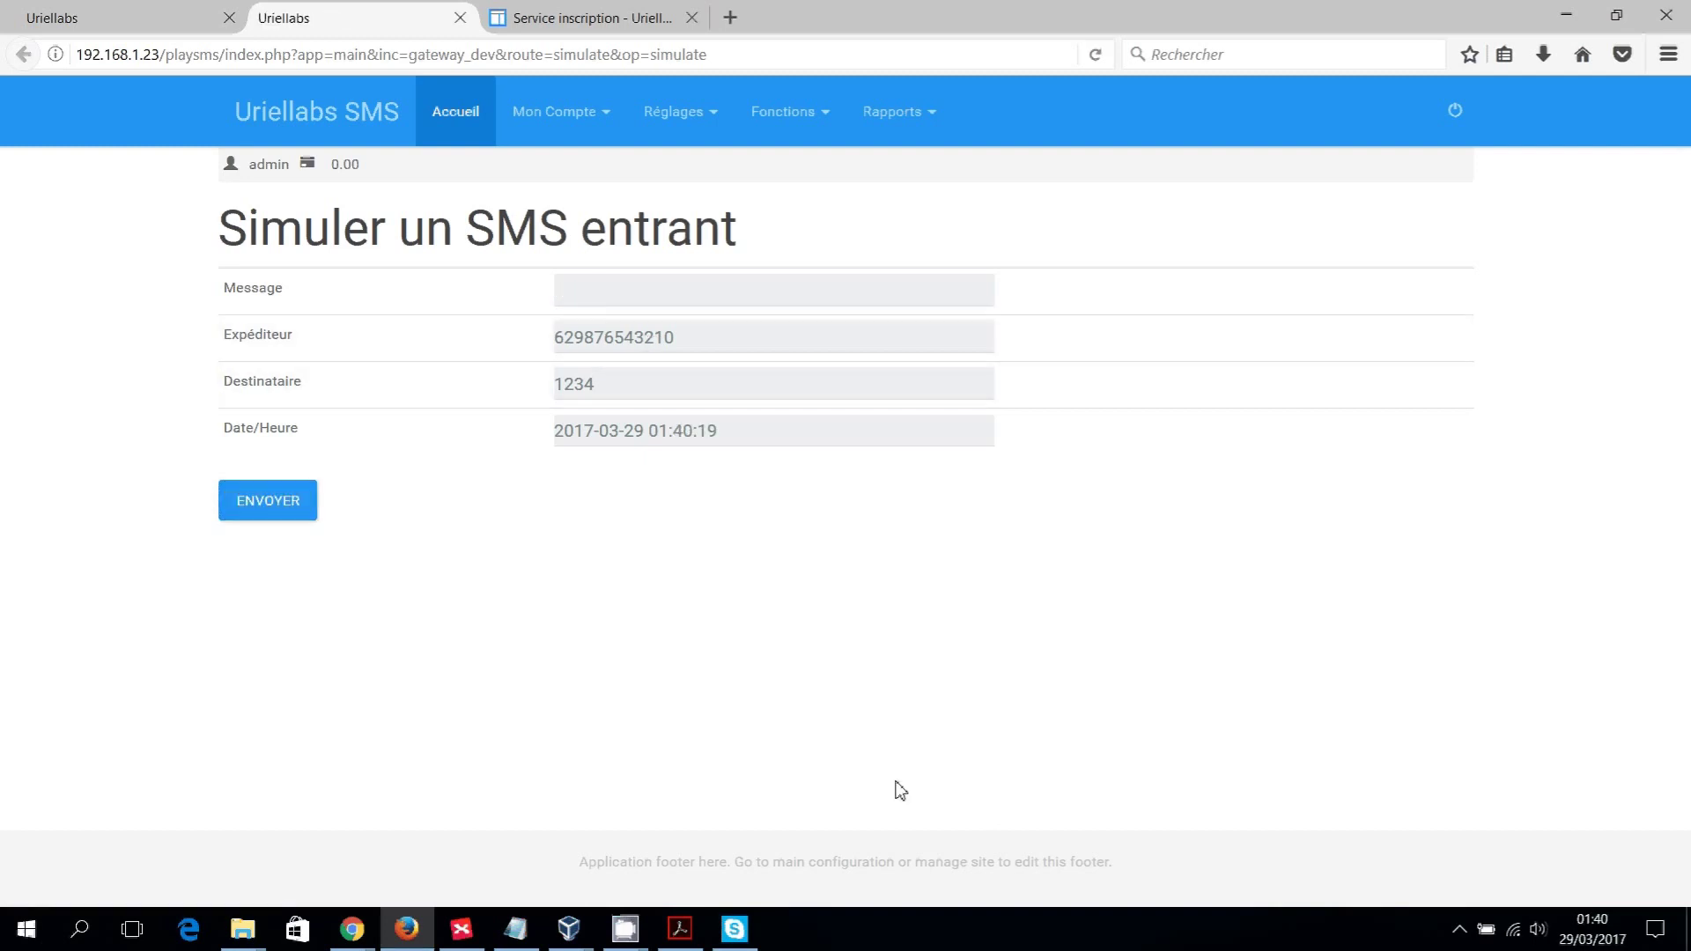
Open the report of my sent messages in a new tab and check the recipient and text of the automatic reply.
click(930, 122)
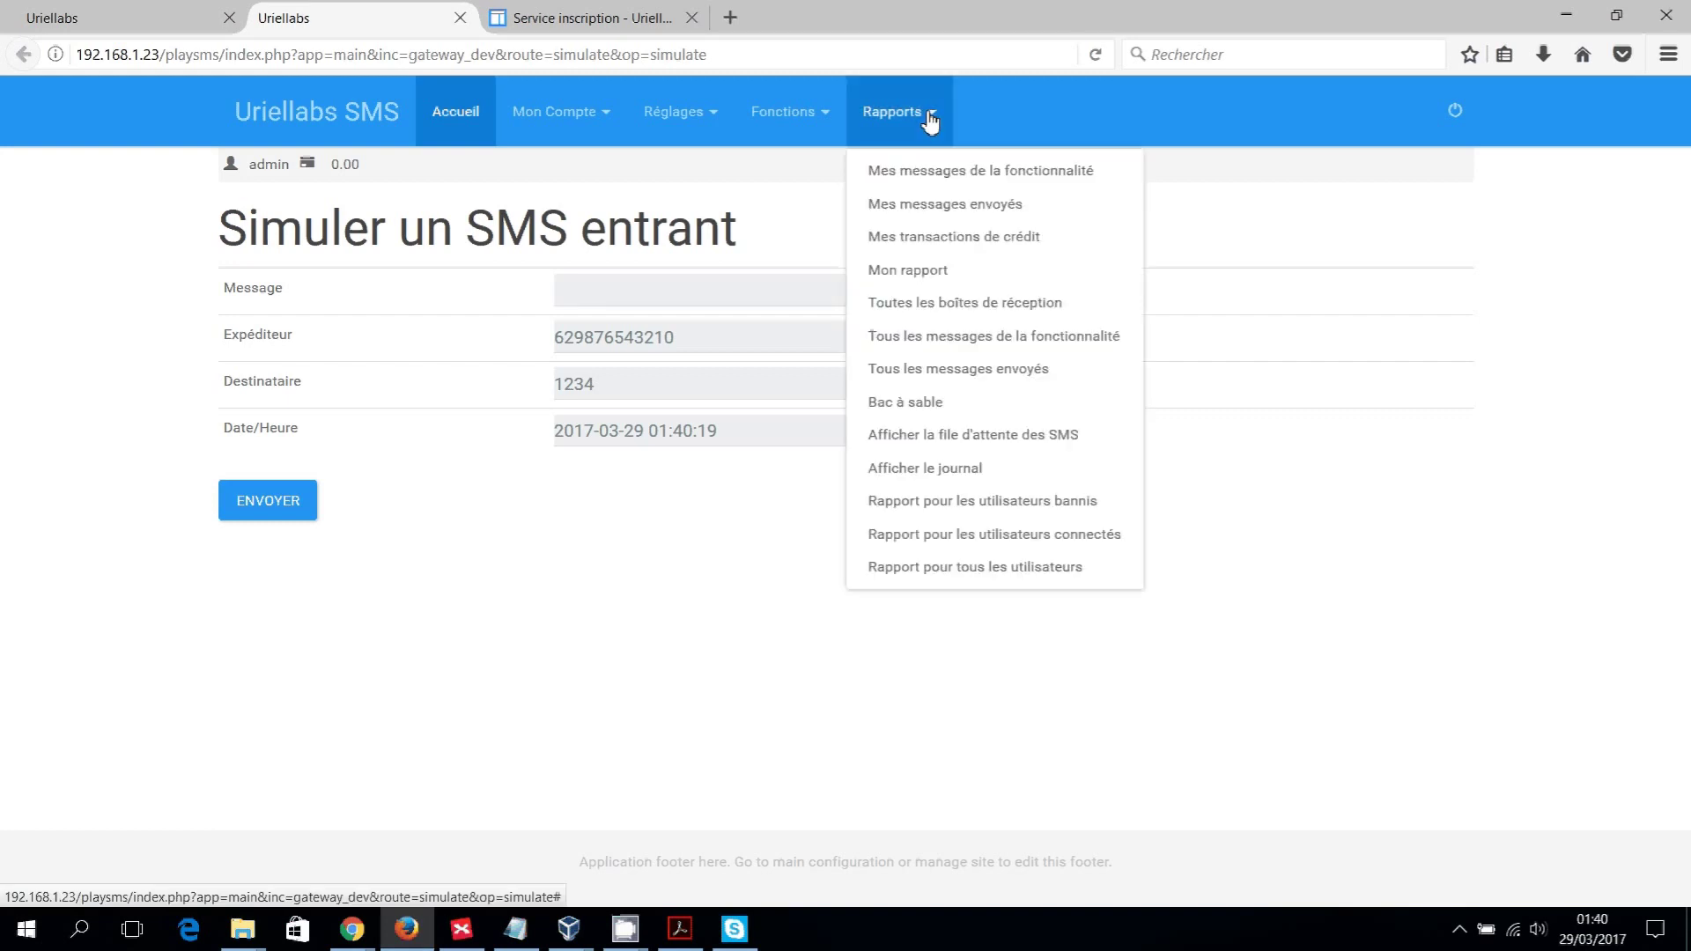
ctrl+click(936, 214)
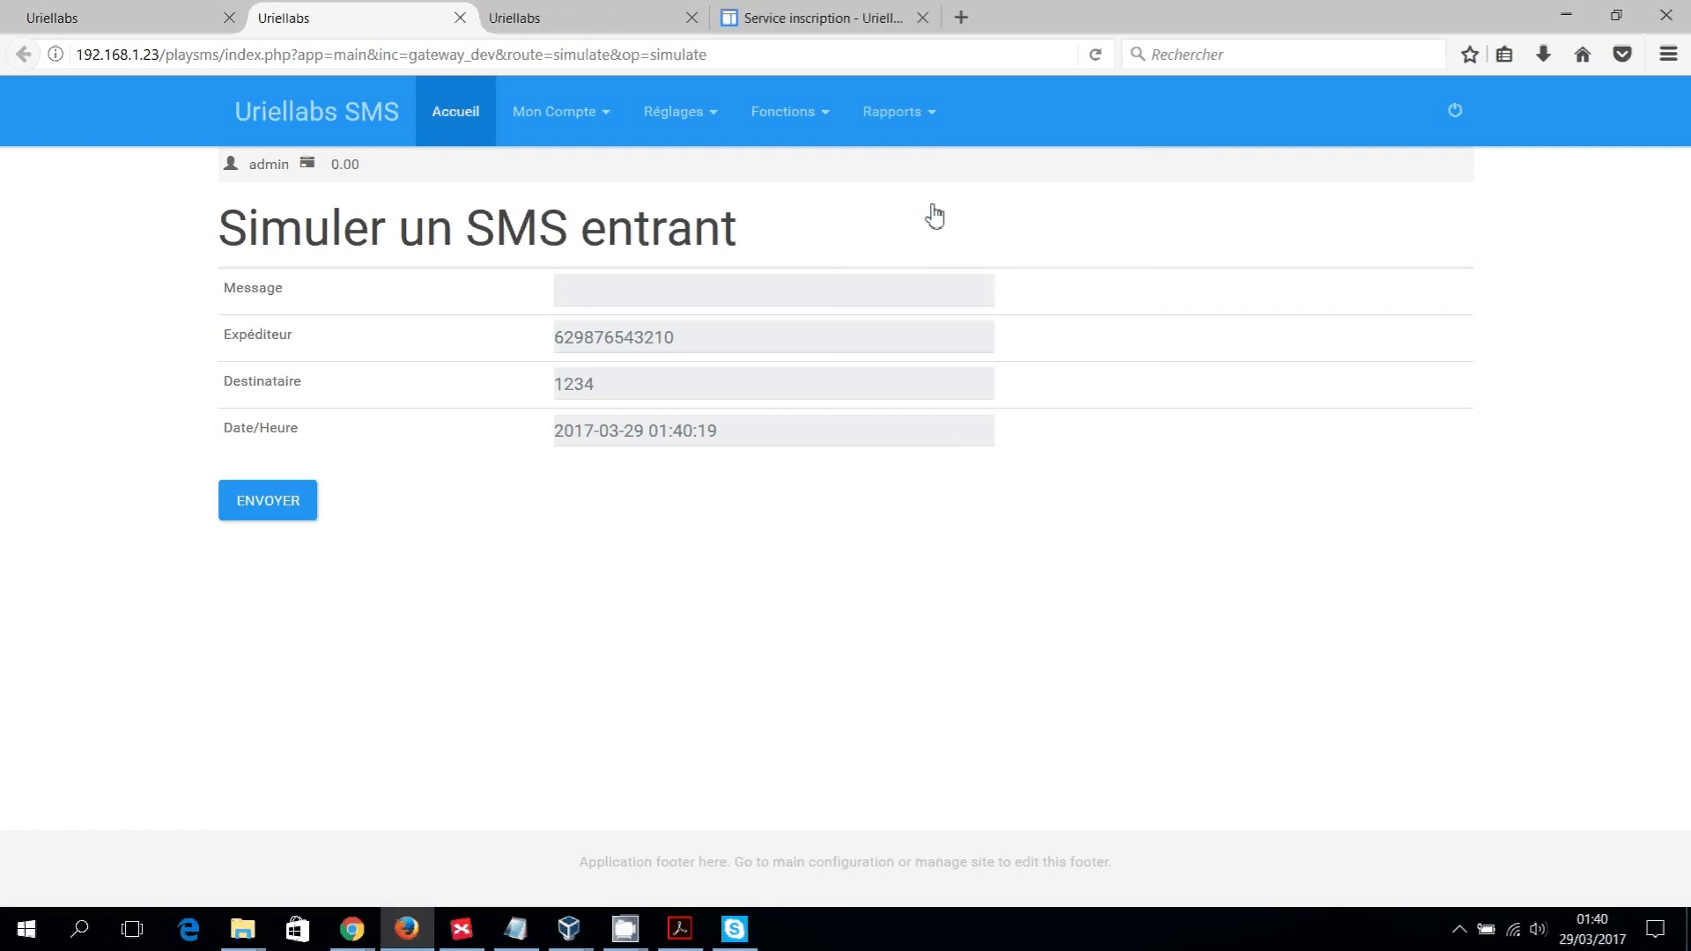
click(606, 18)
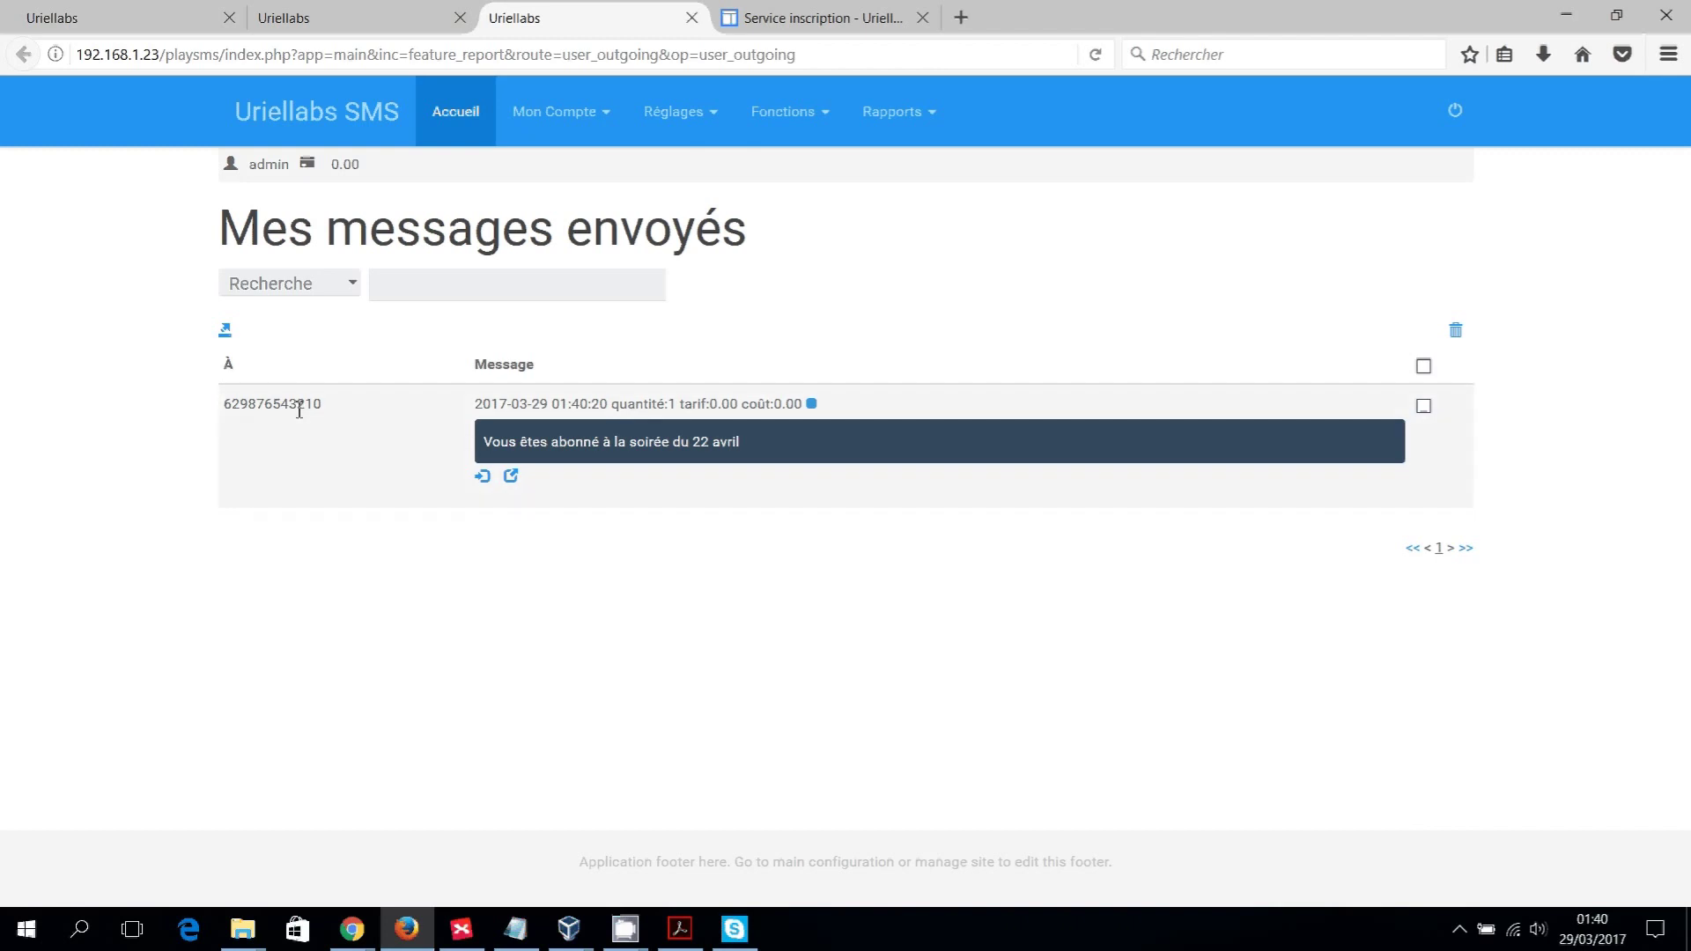
drag(324, 406, 223, 406)
drag(742, 443, 496, 443)
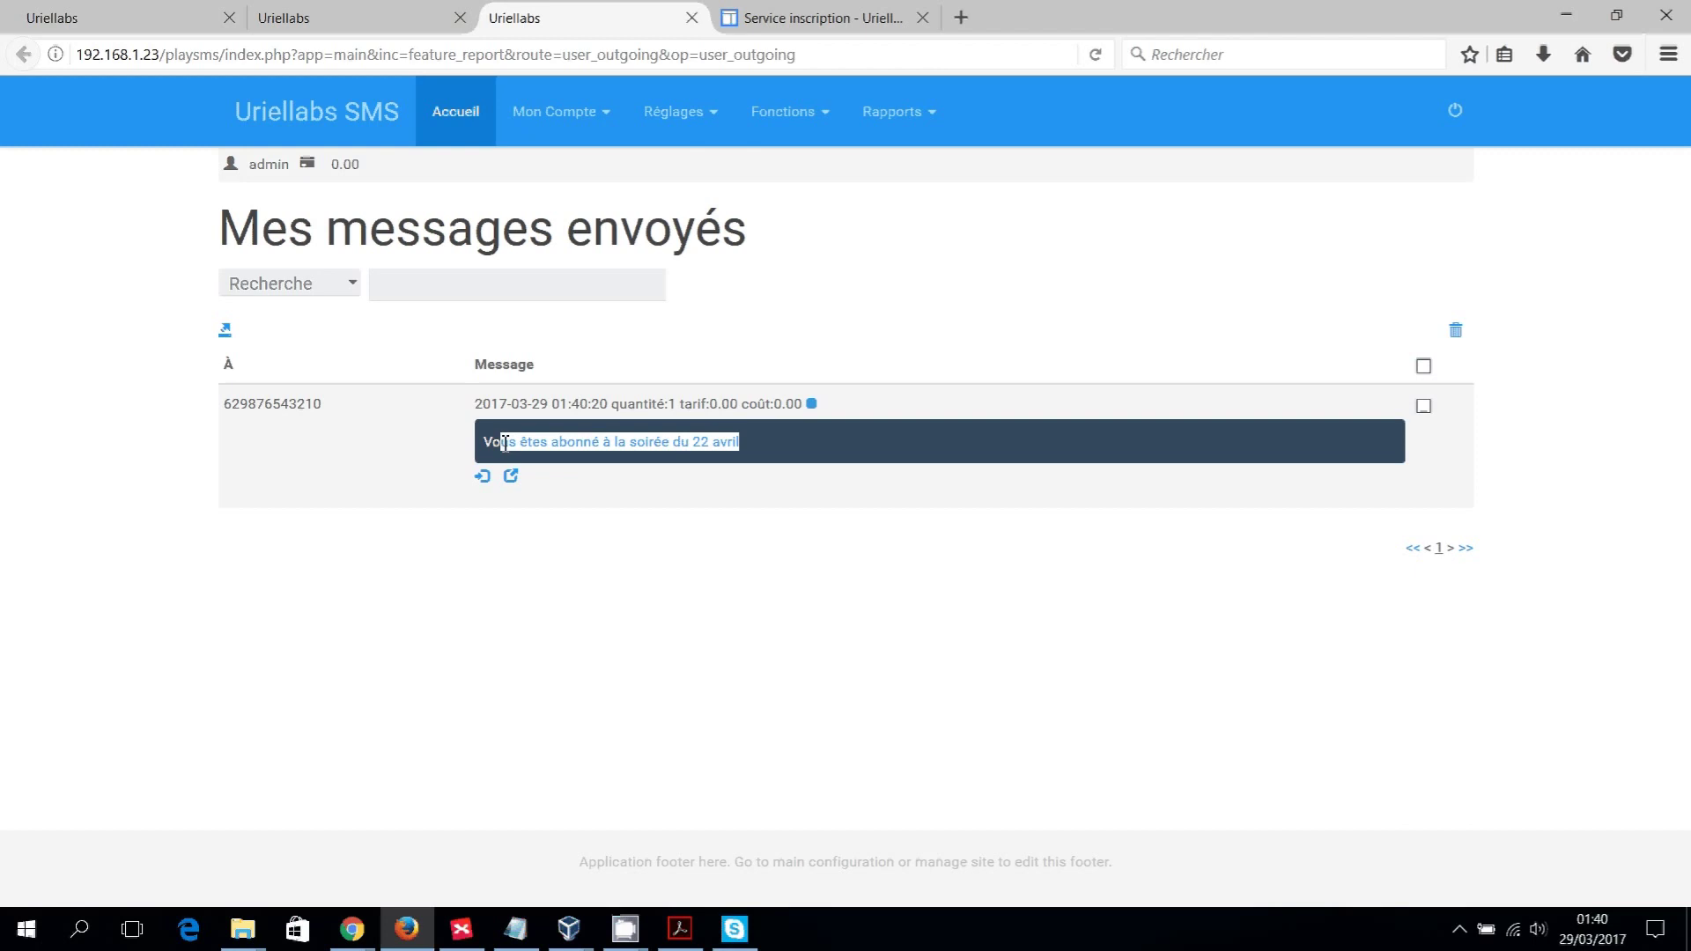
click(639, 462)
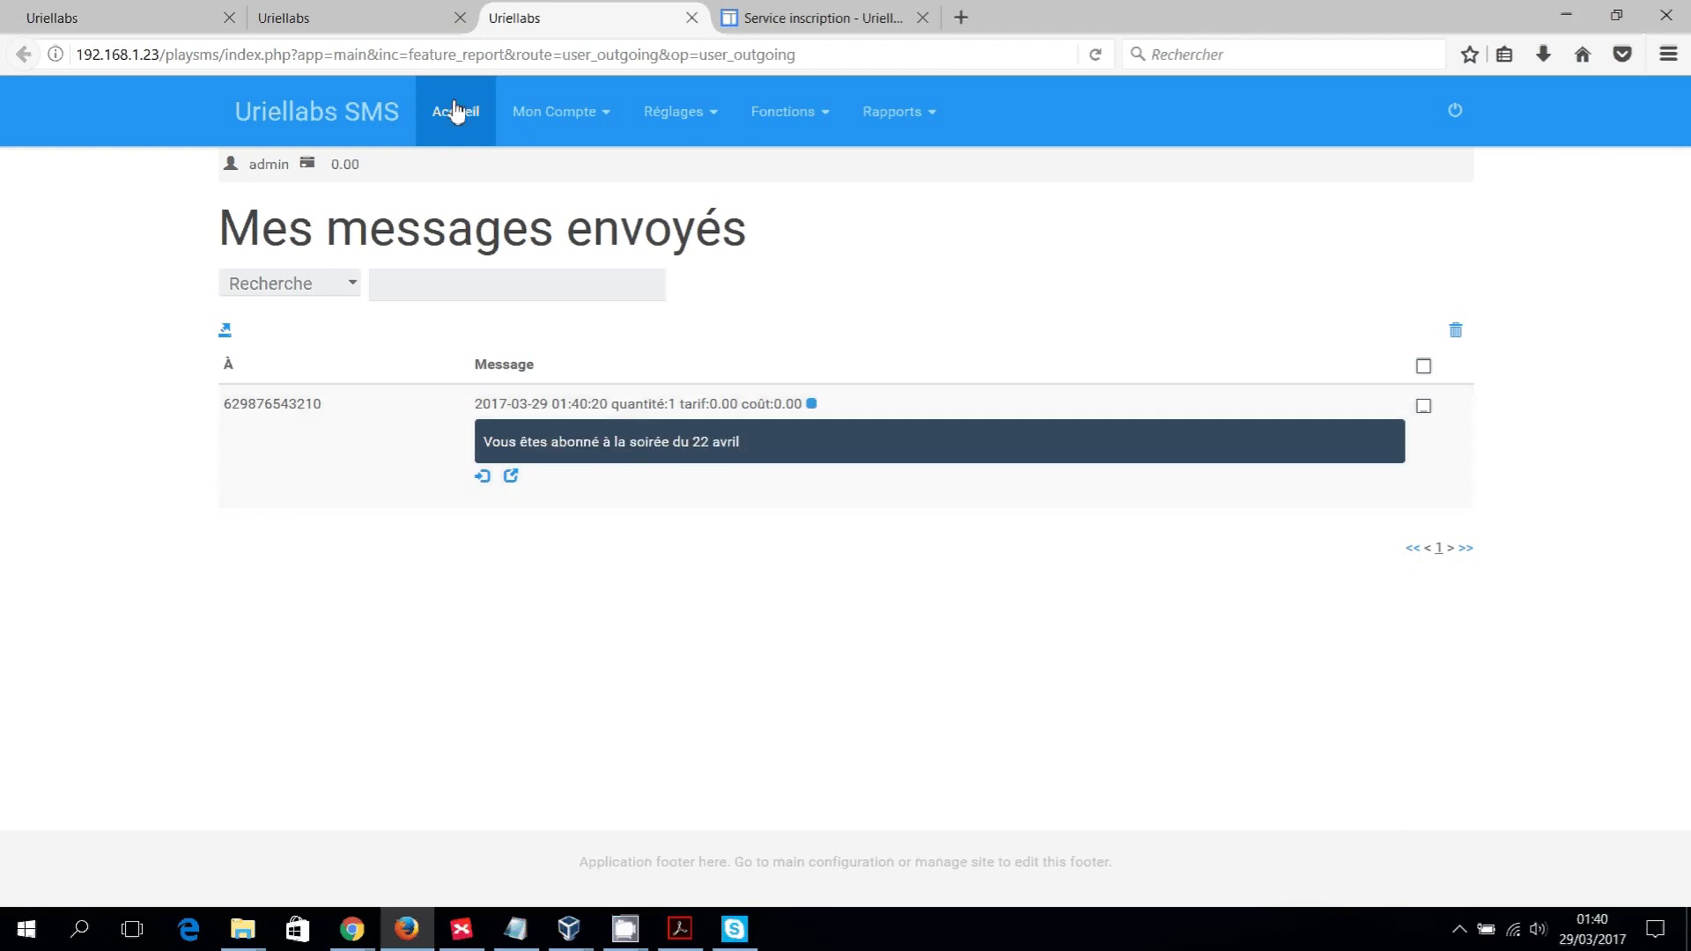
Try to send "AB in" a second time from the already open simulation form.
click(374, 20)
click(689, 290)
text(AB in)
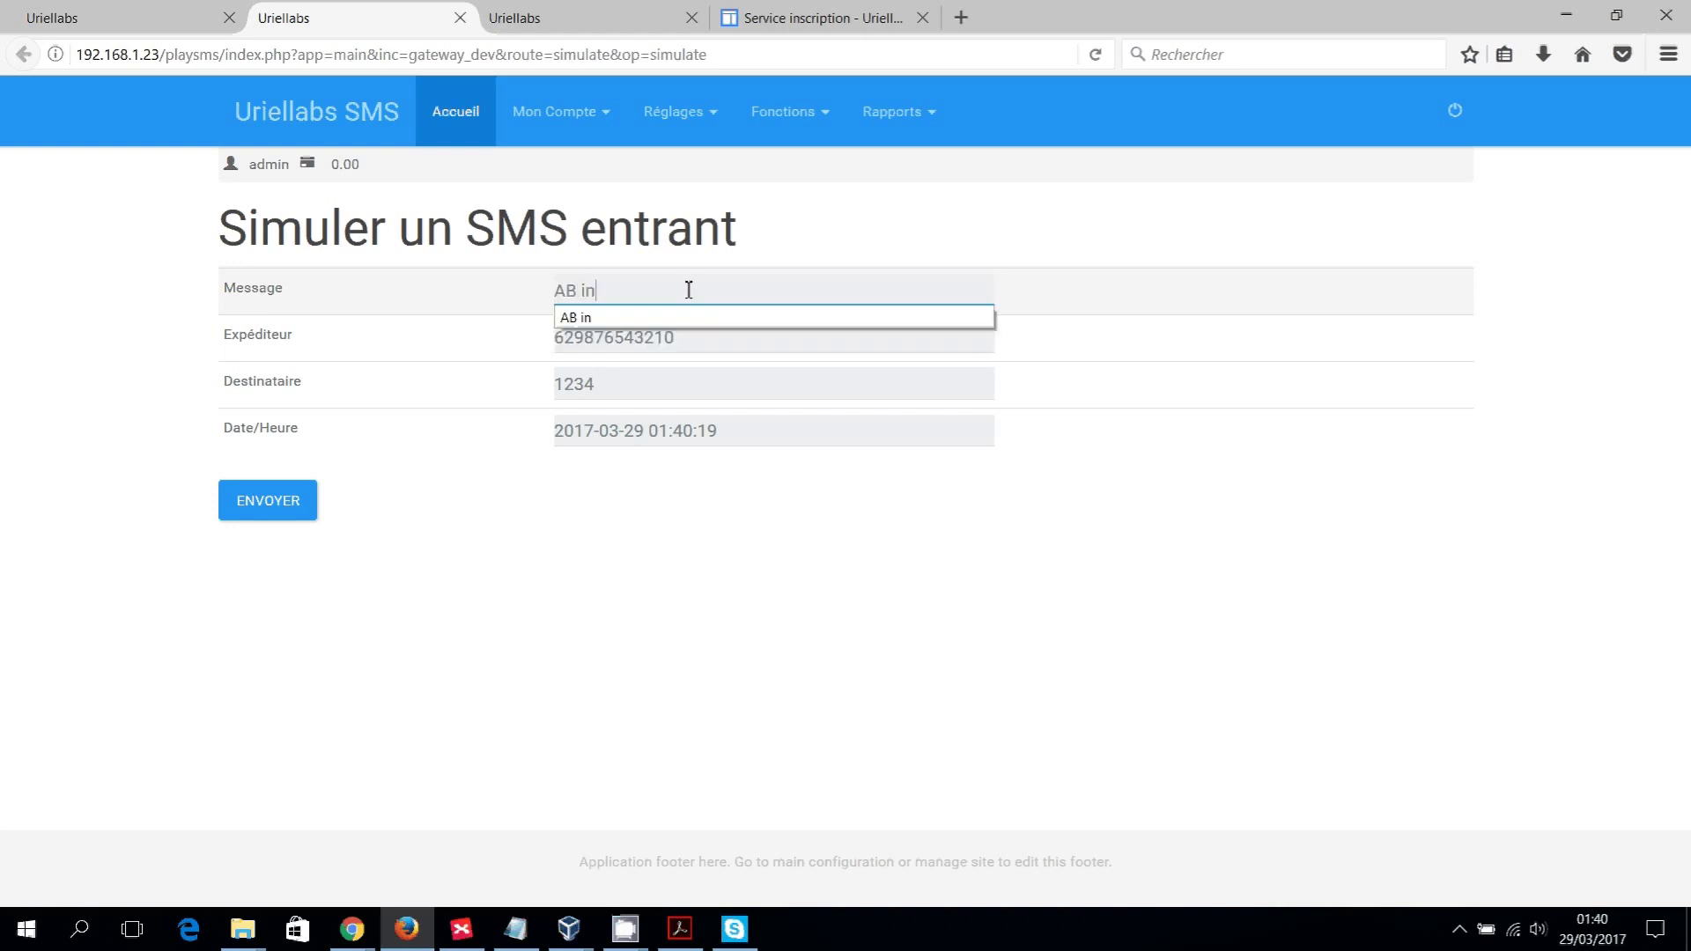
click(695, 520)
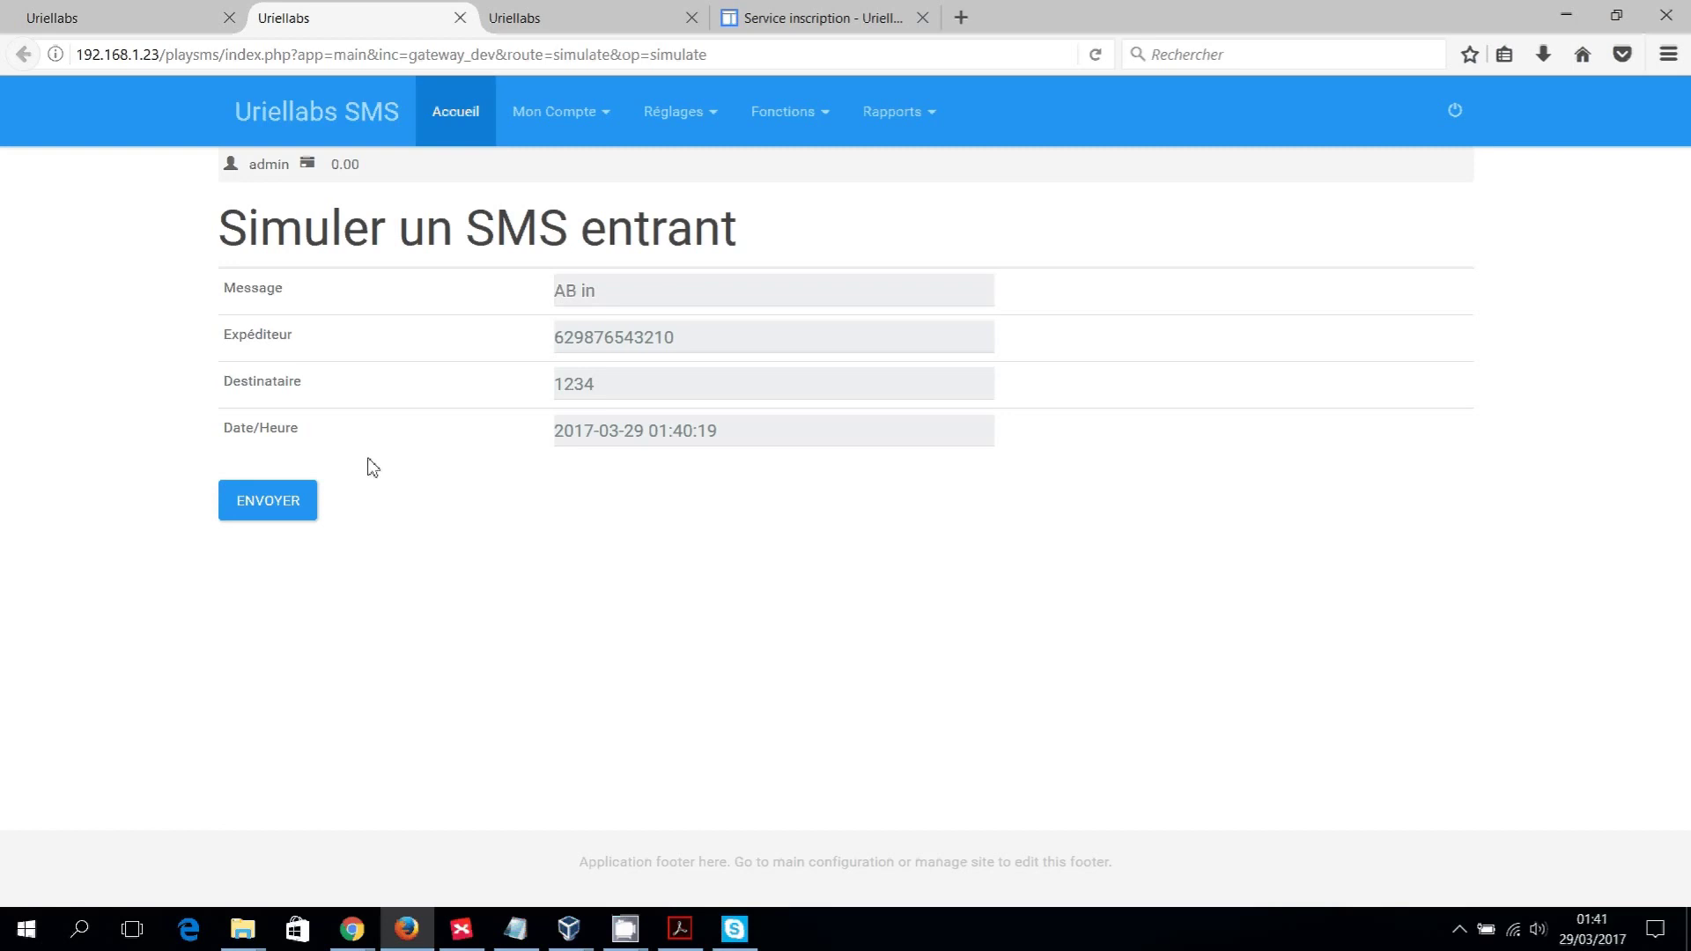
click(277, 508)
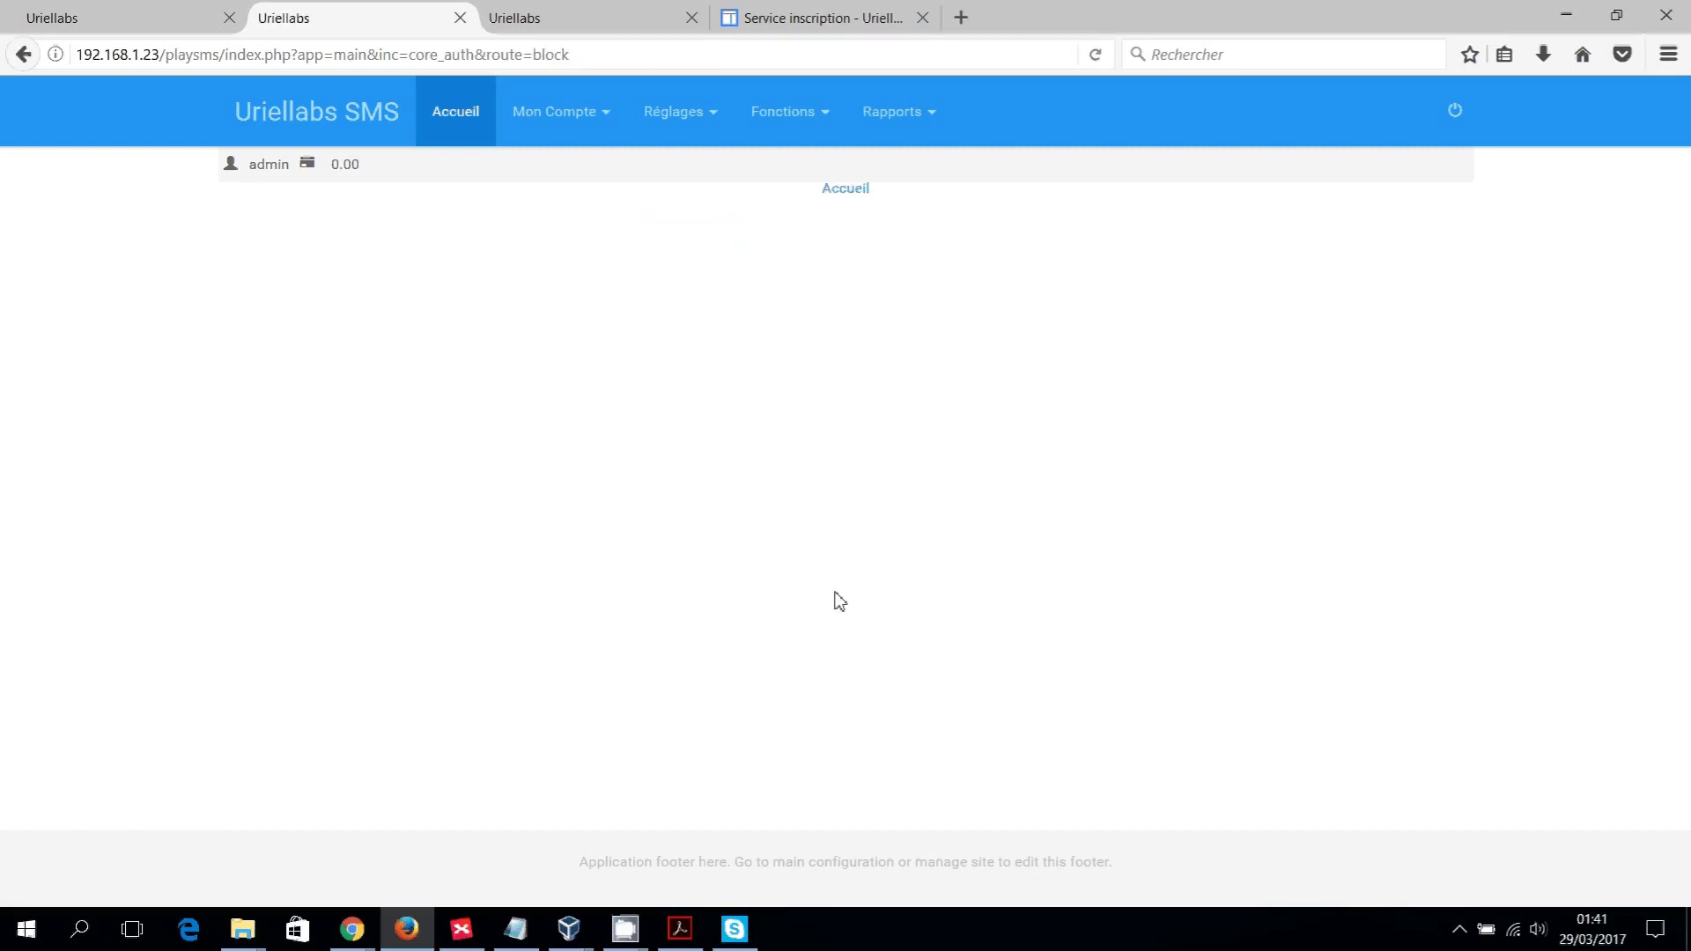
click(858, 189)
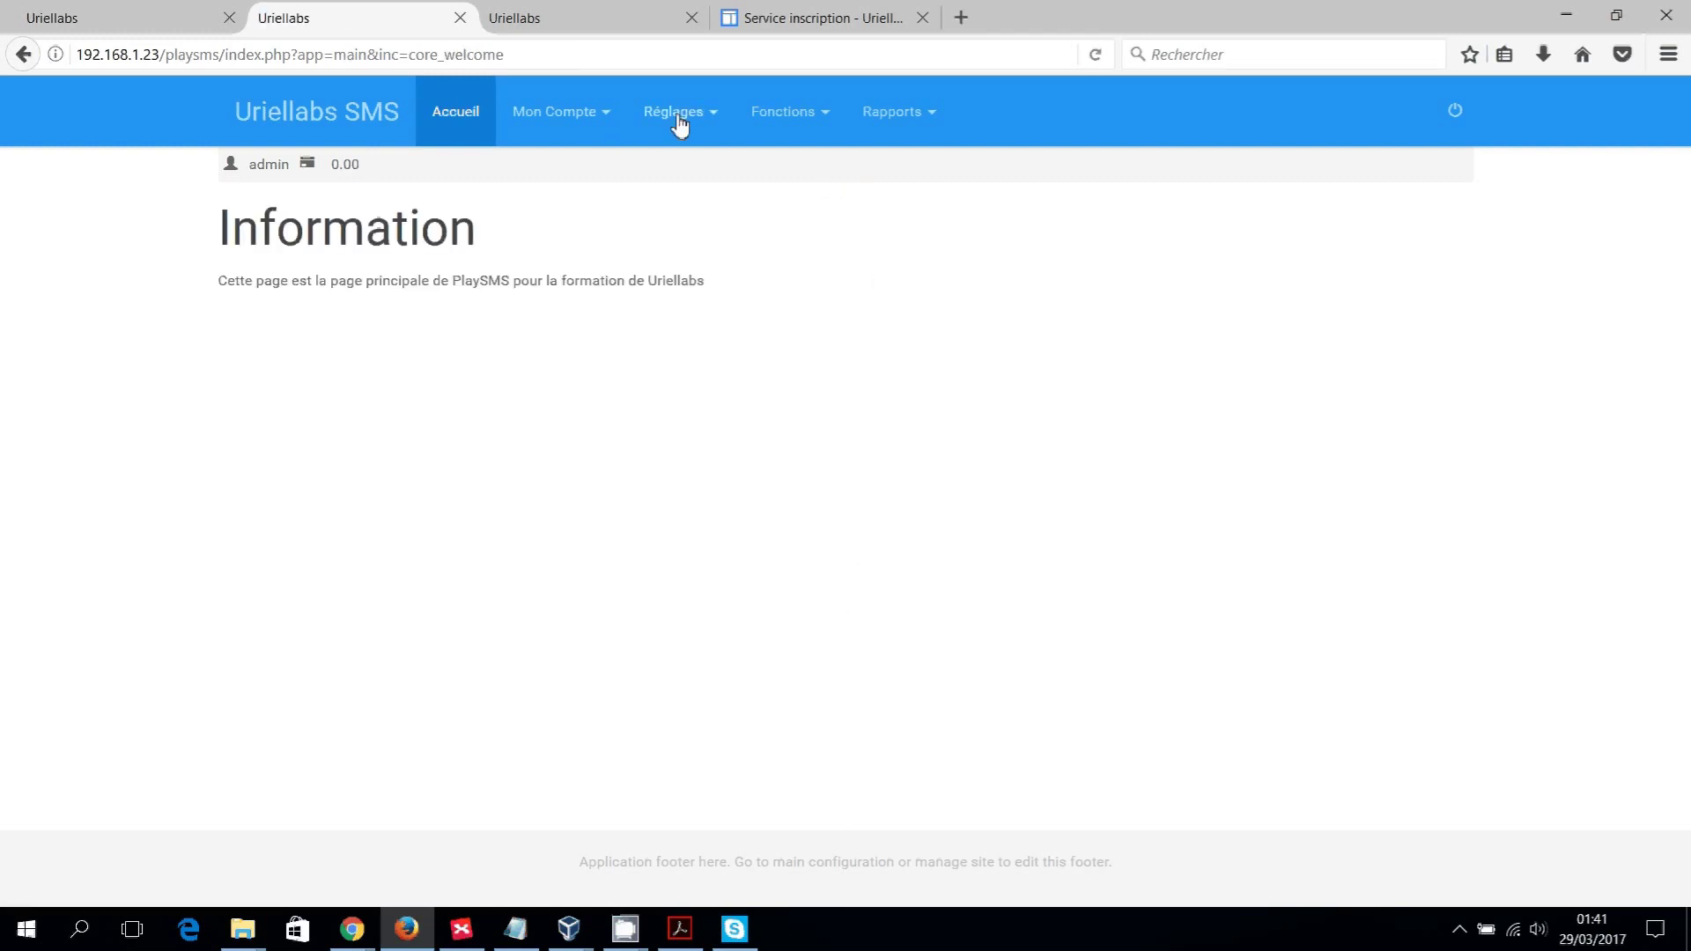
click(625, 12)
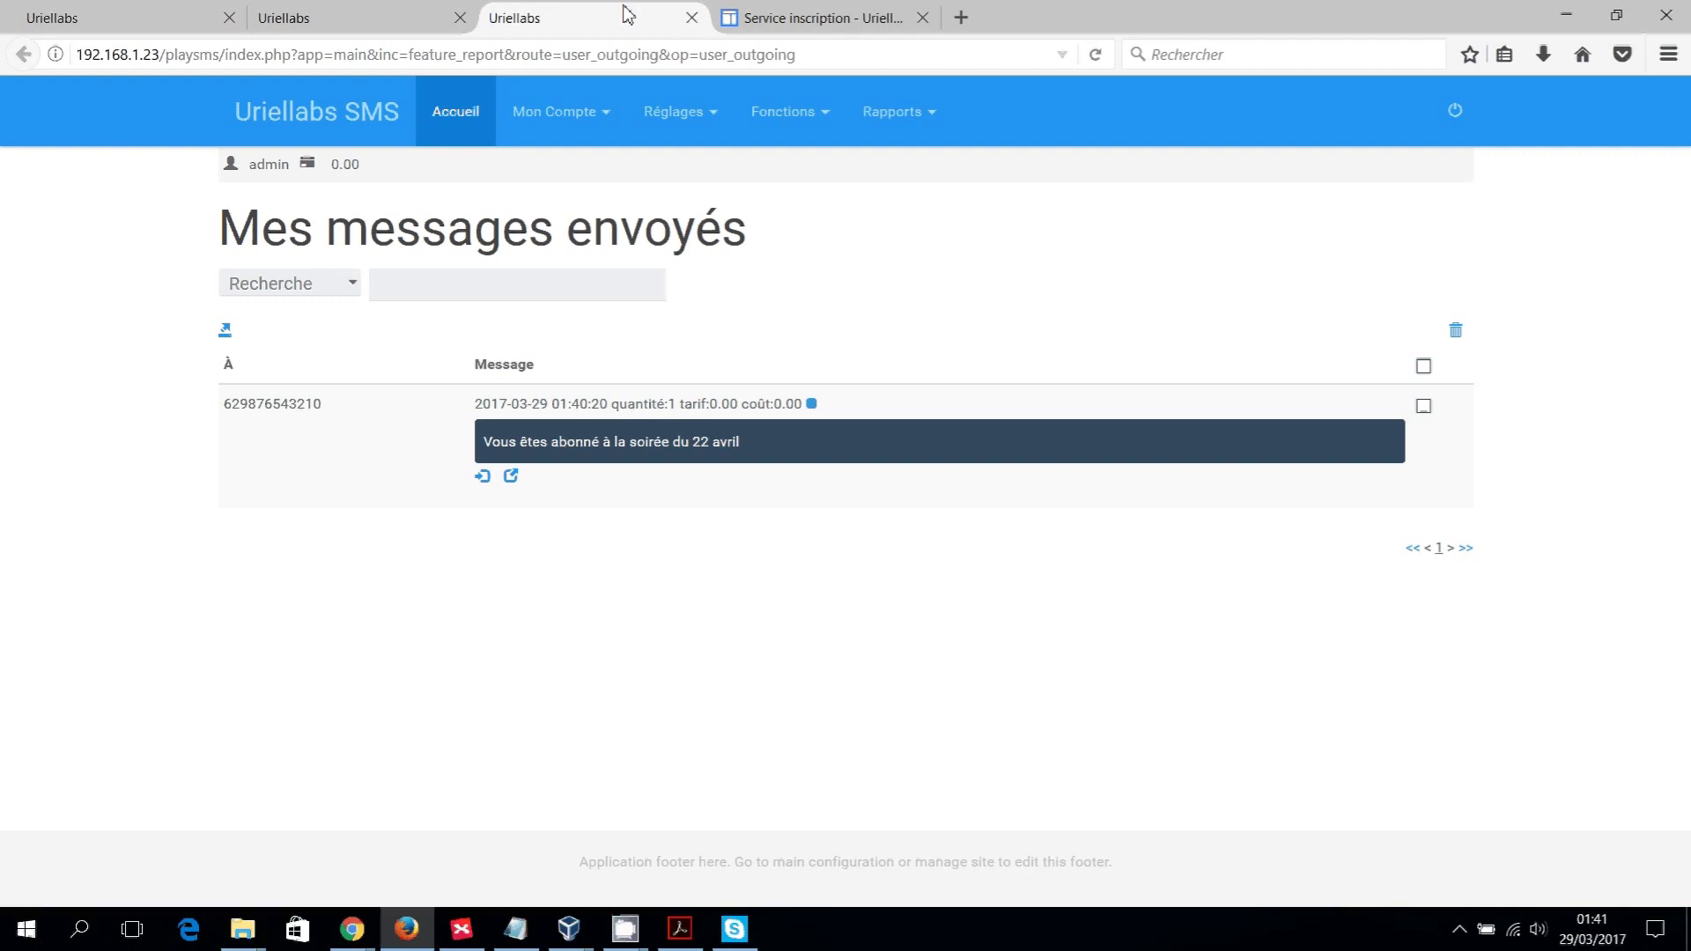
Reopen the incoming SMS simulator and send "AB in" again from the same sender to test the already-a-member reply.
click(379, 17)
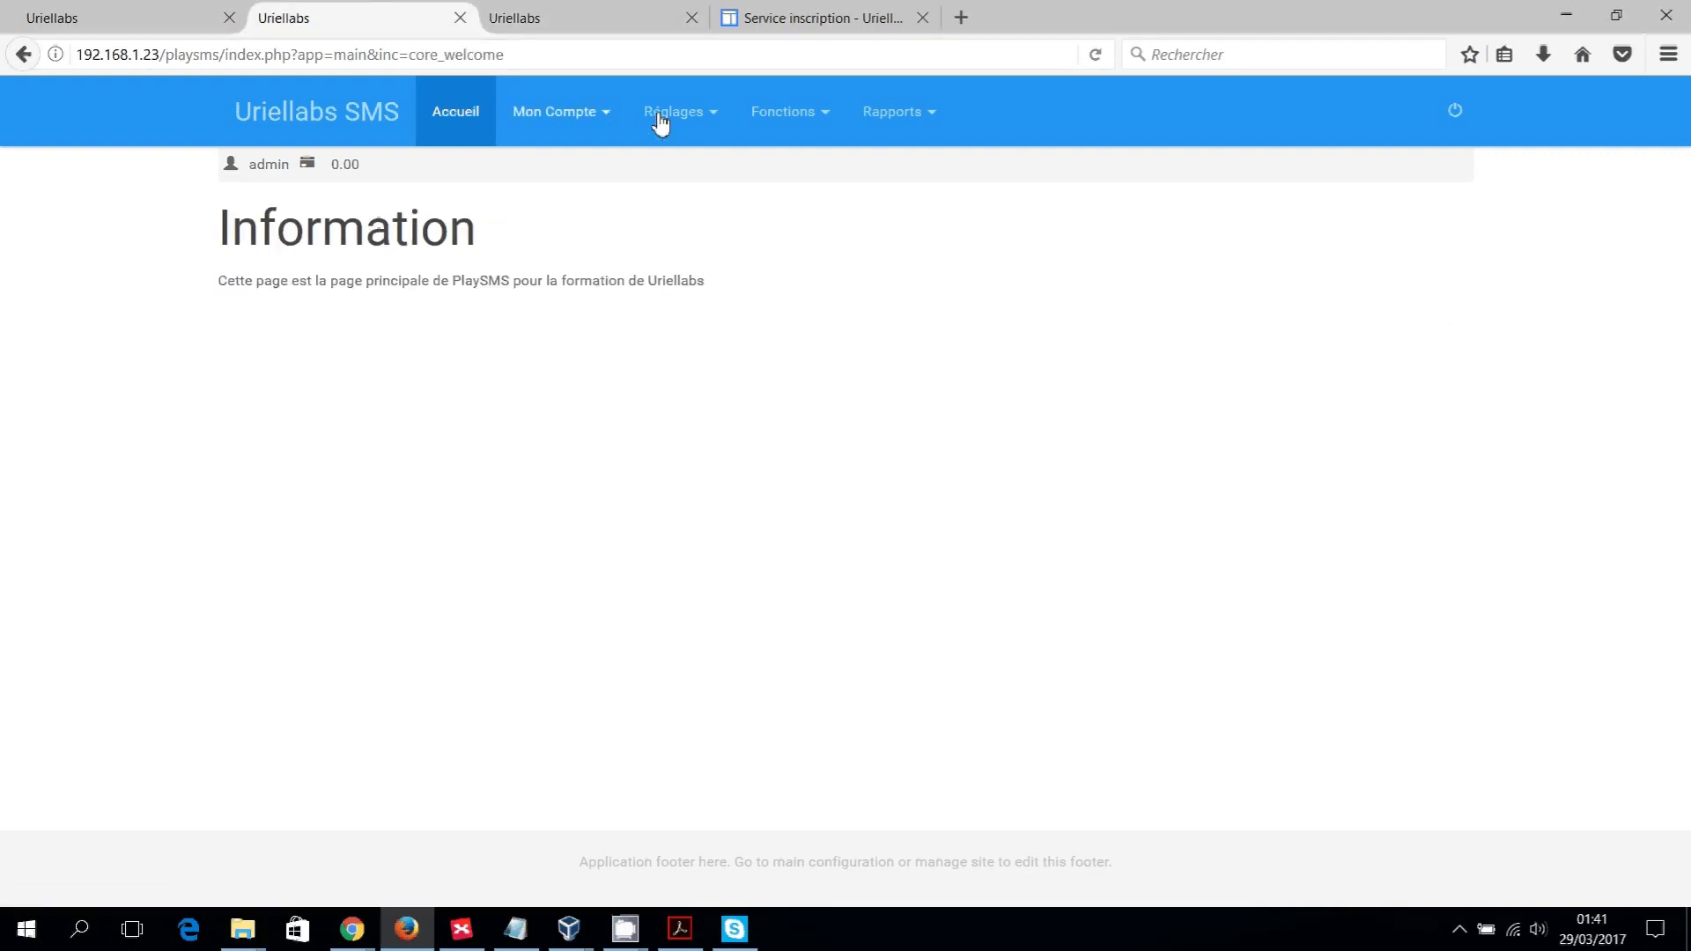
click(712, 120)
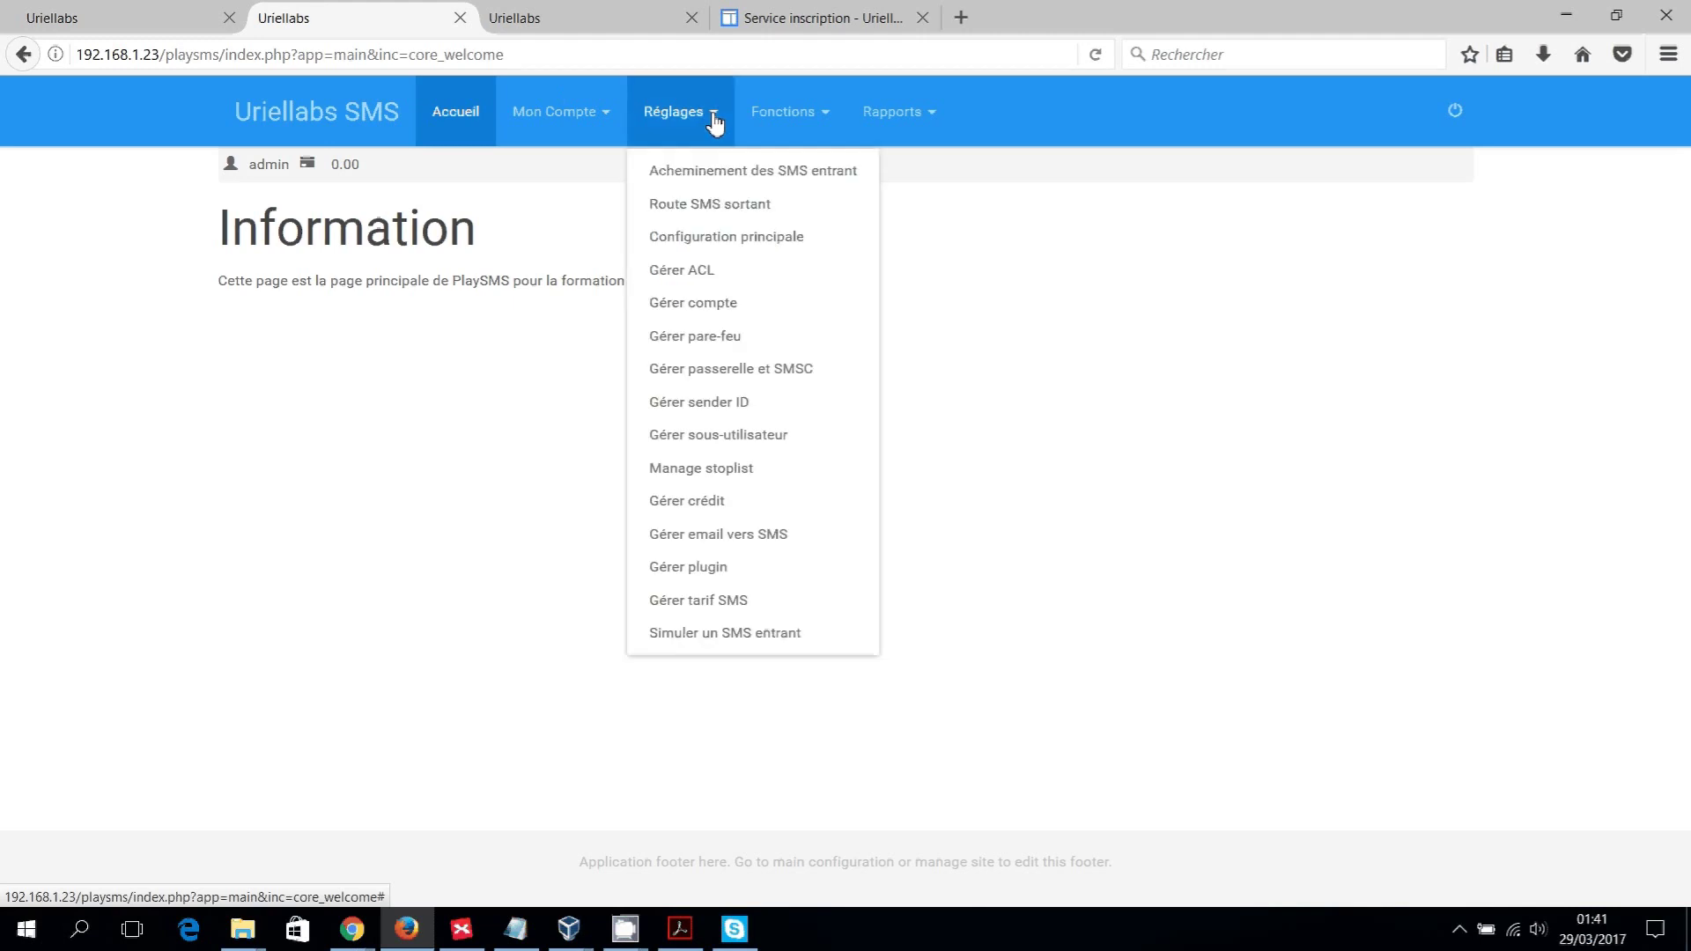
click(717, 633)
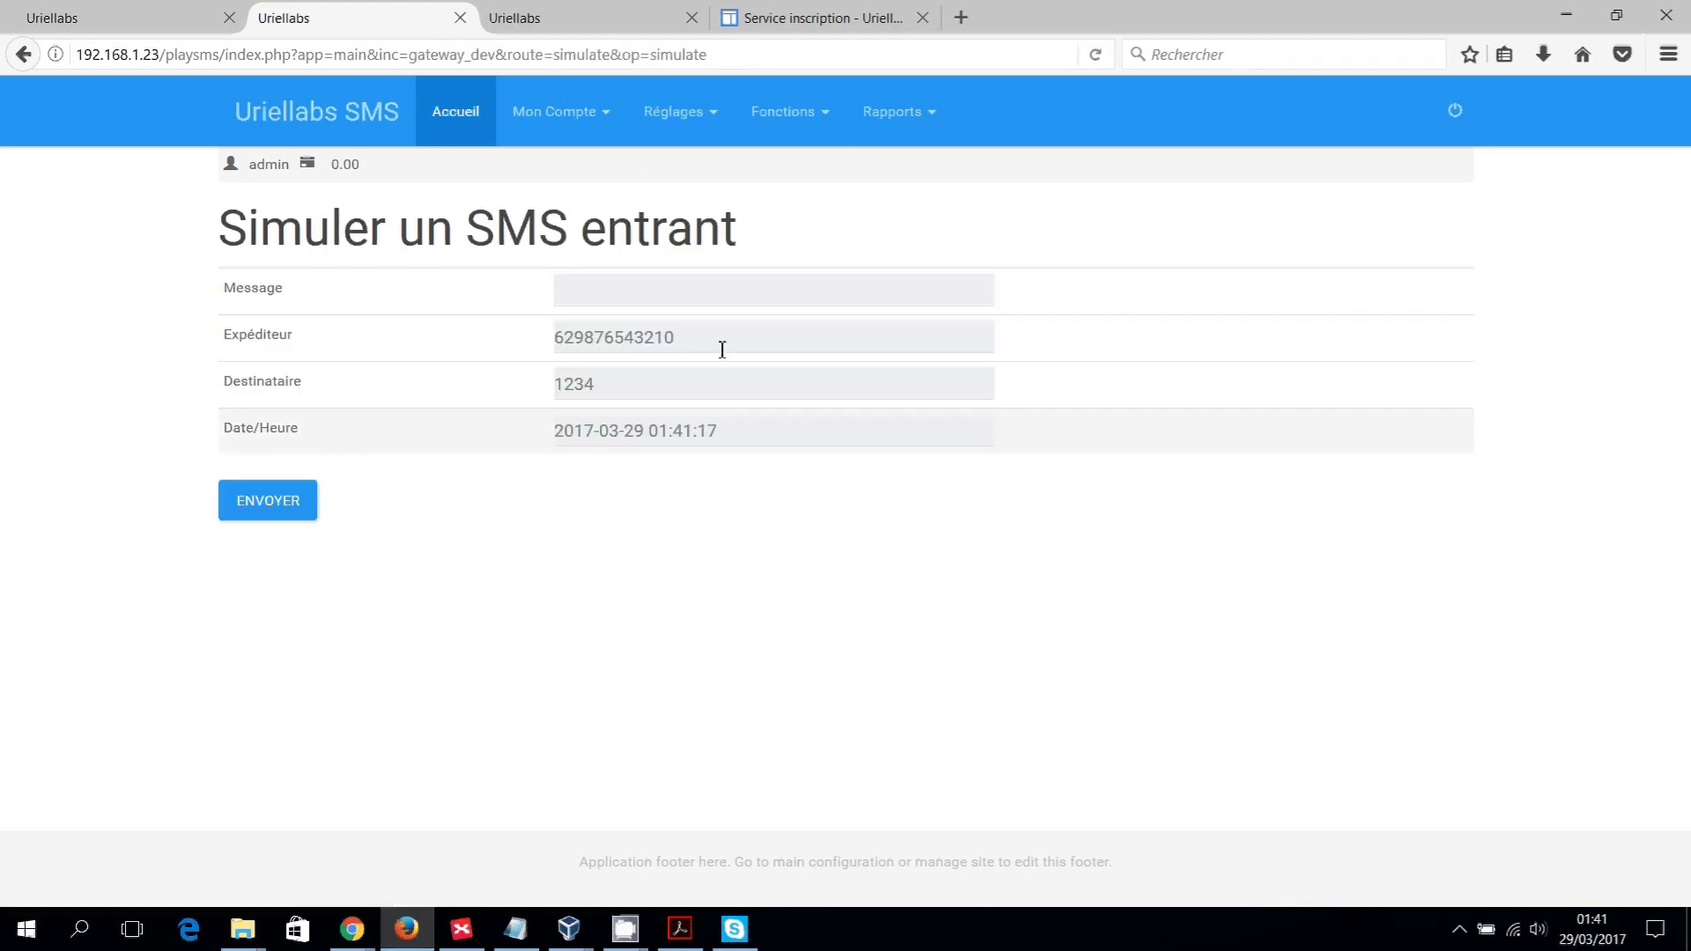
click(717, 294)
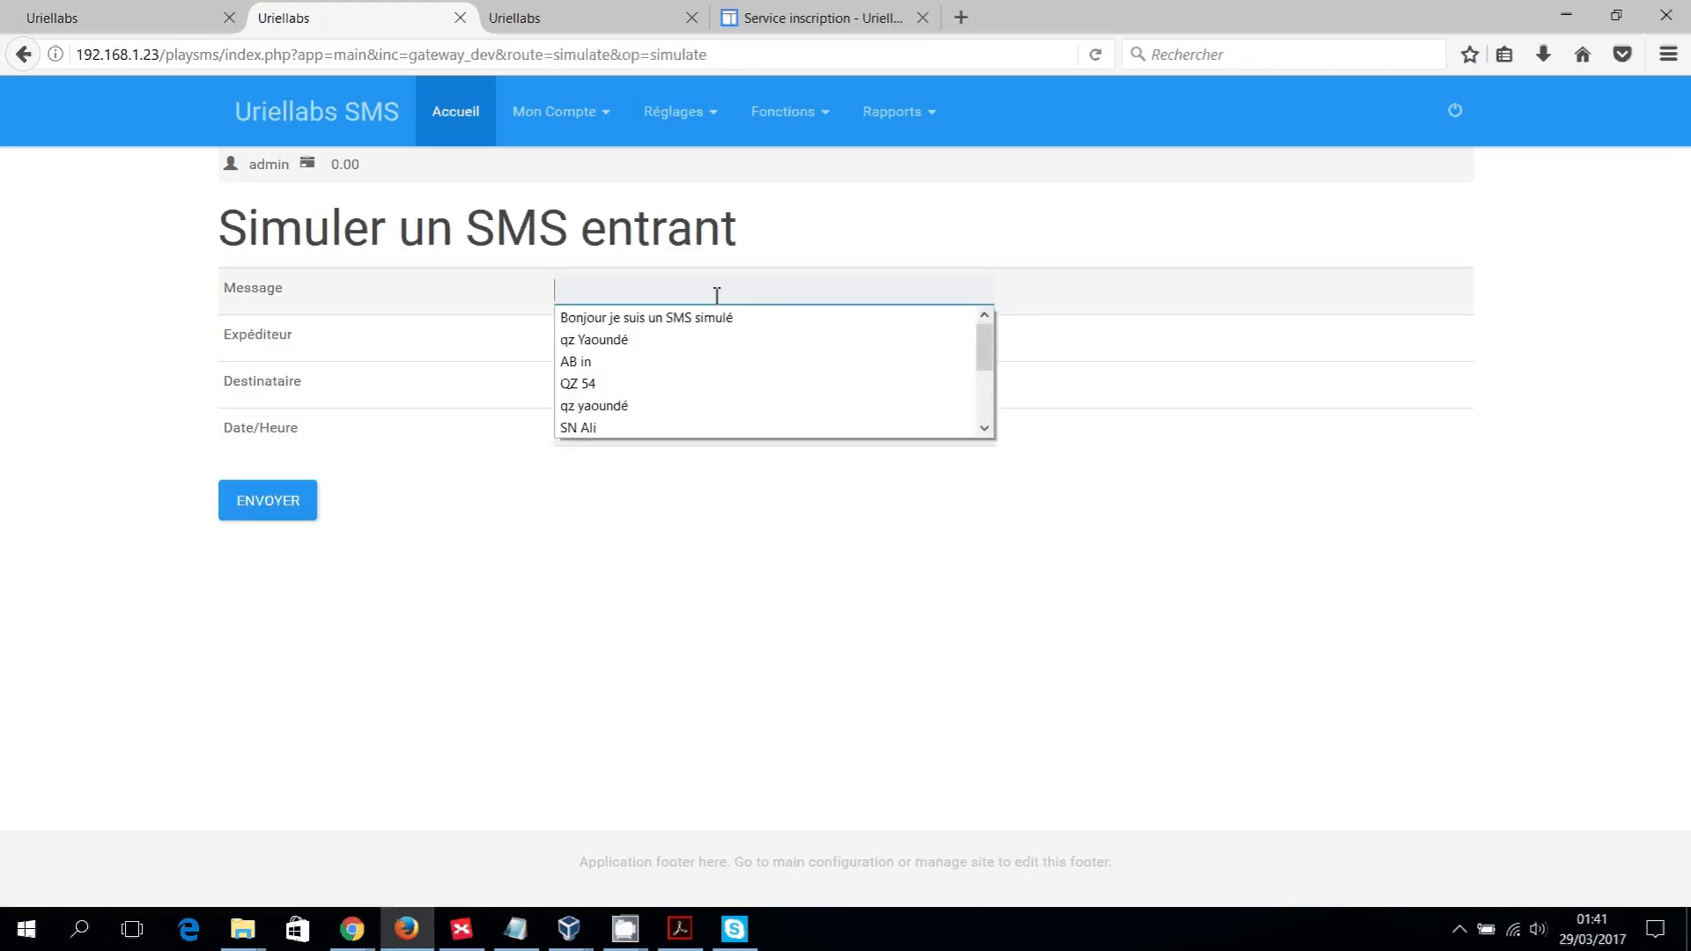
text(AB in)
key(Down)
key(Return)
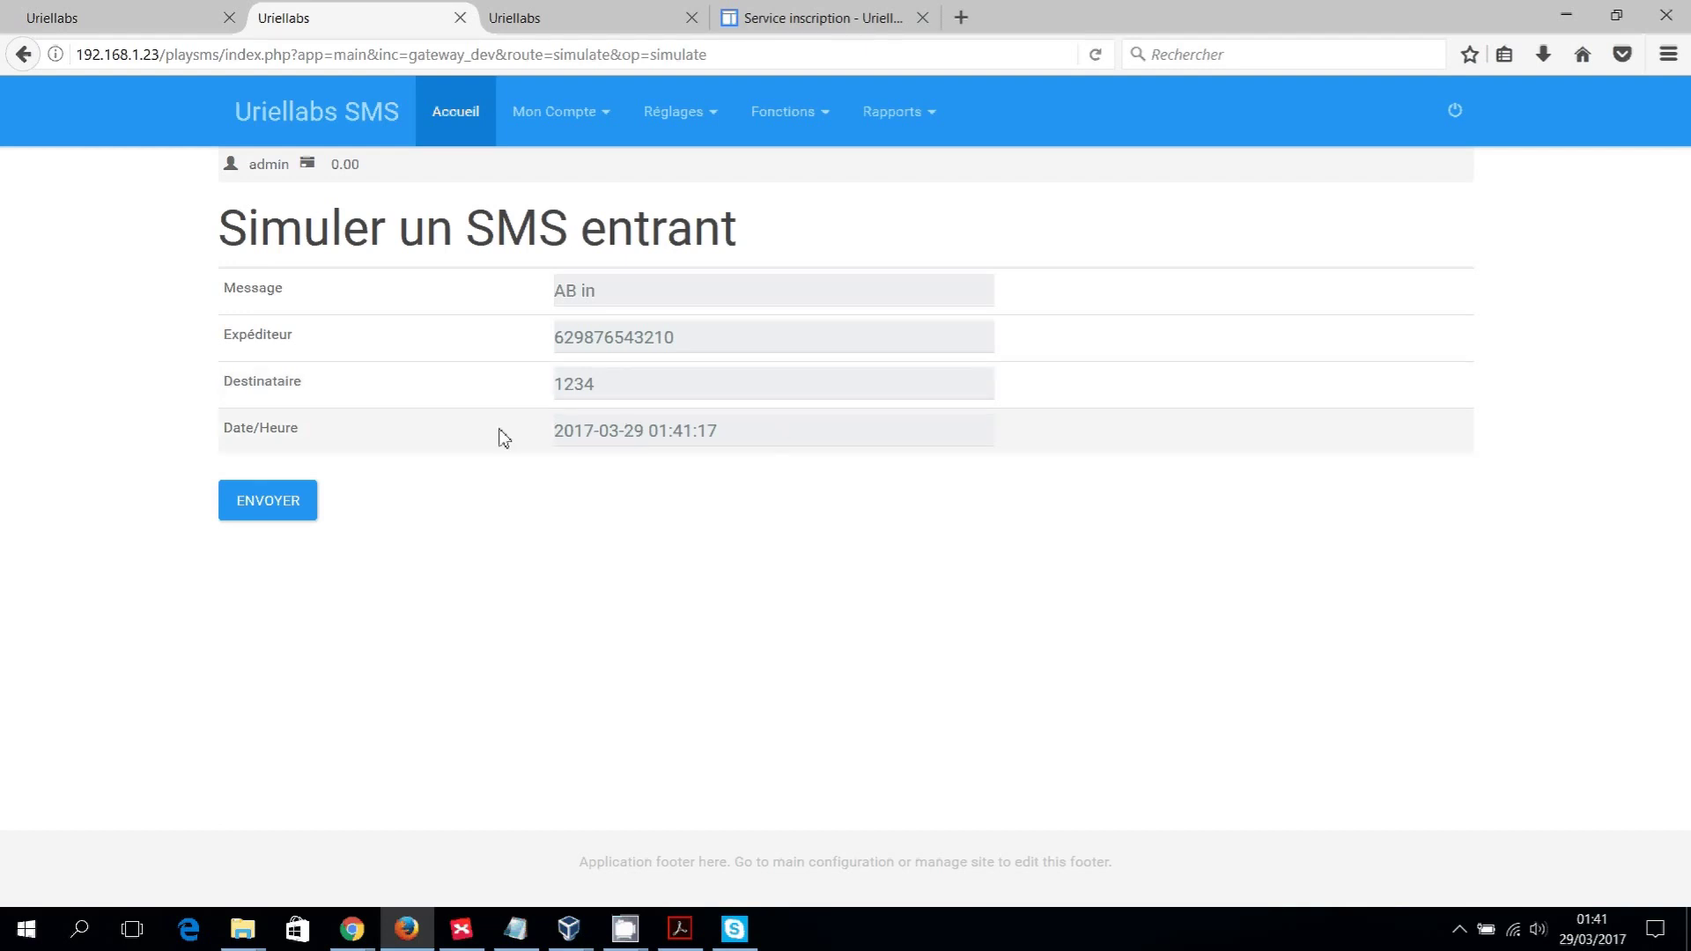
click(275, 500)
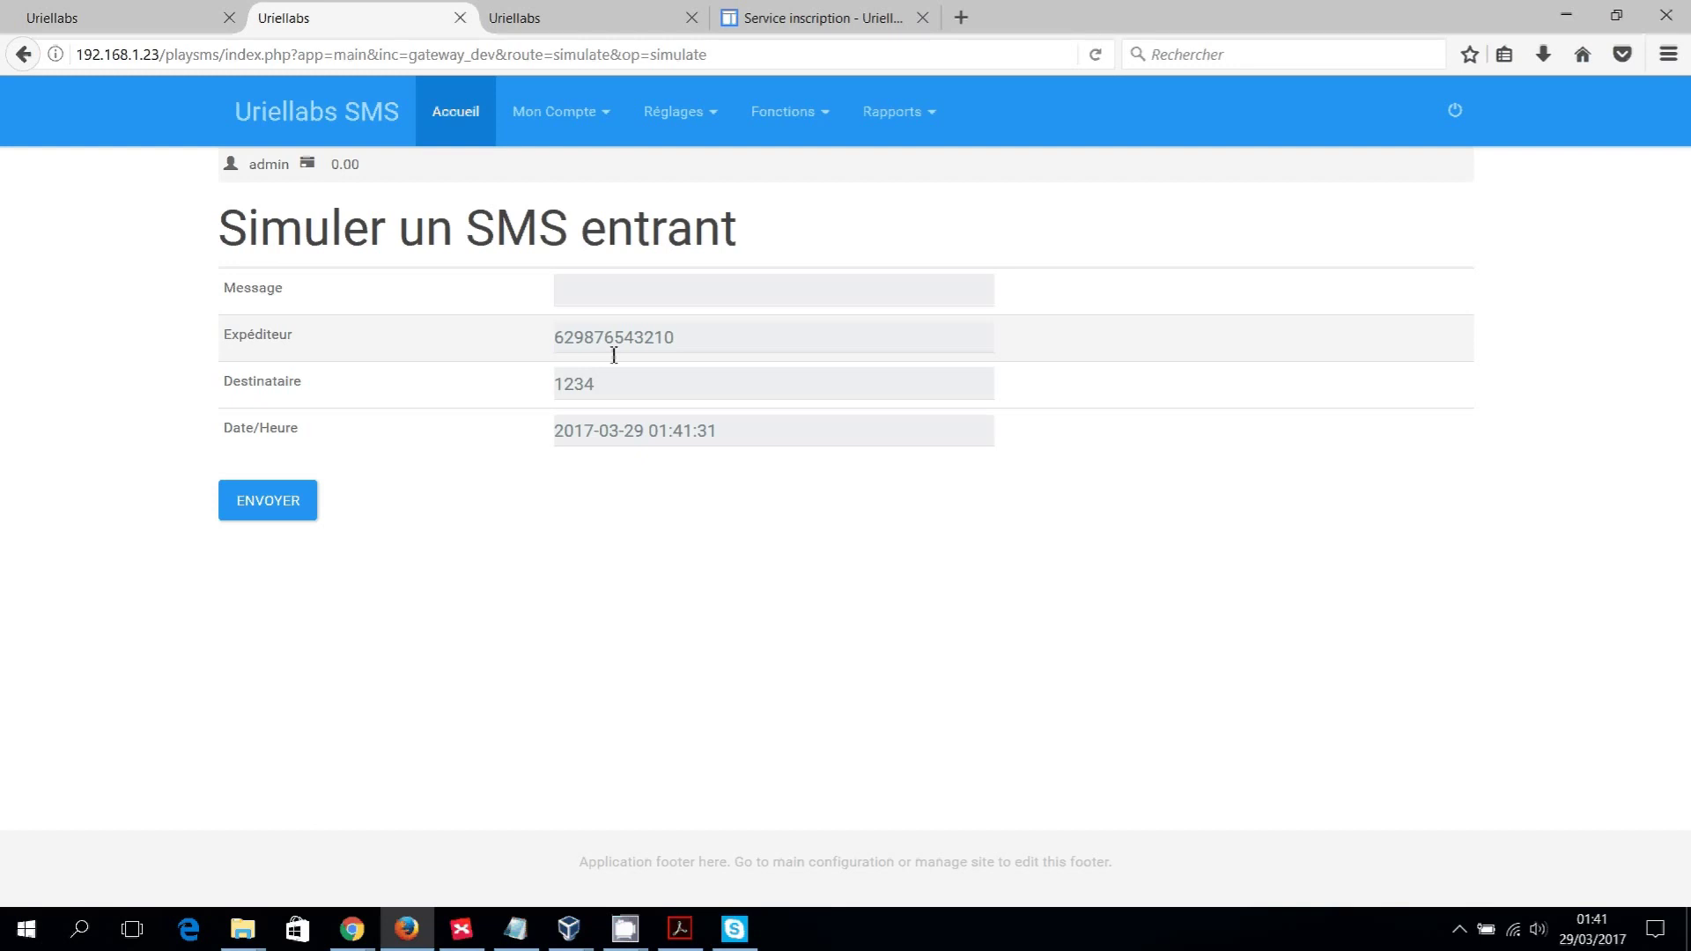
Refresh the sent messages report to check the reply to the repeated subscription request.
click(601, 19)
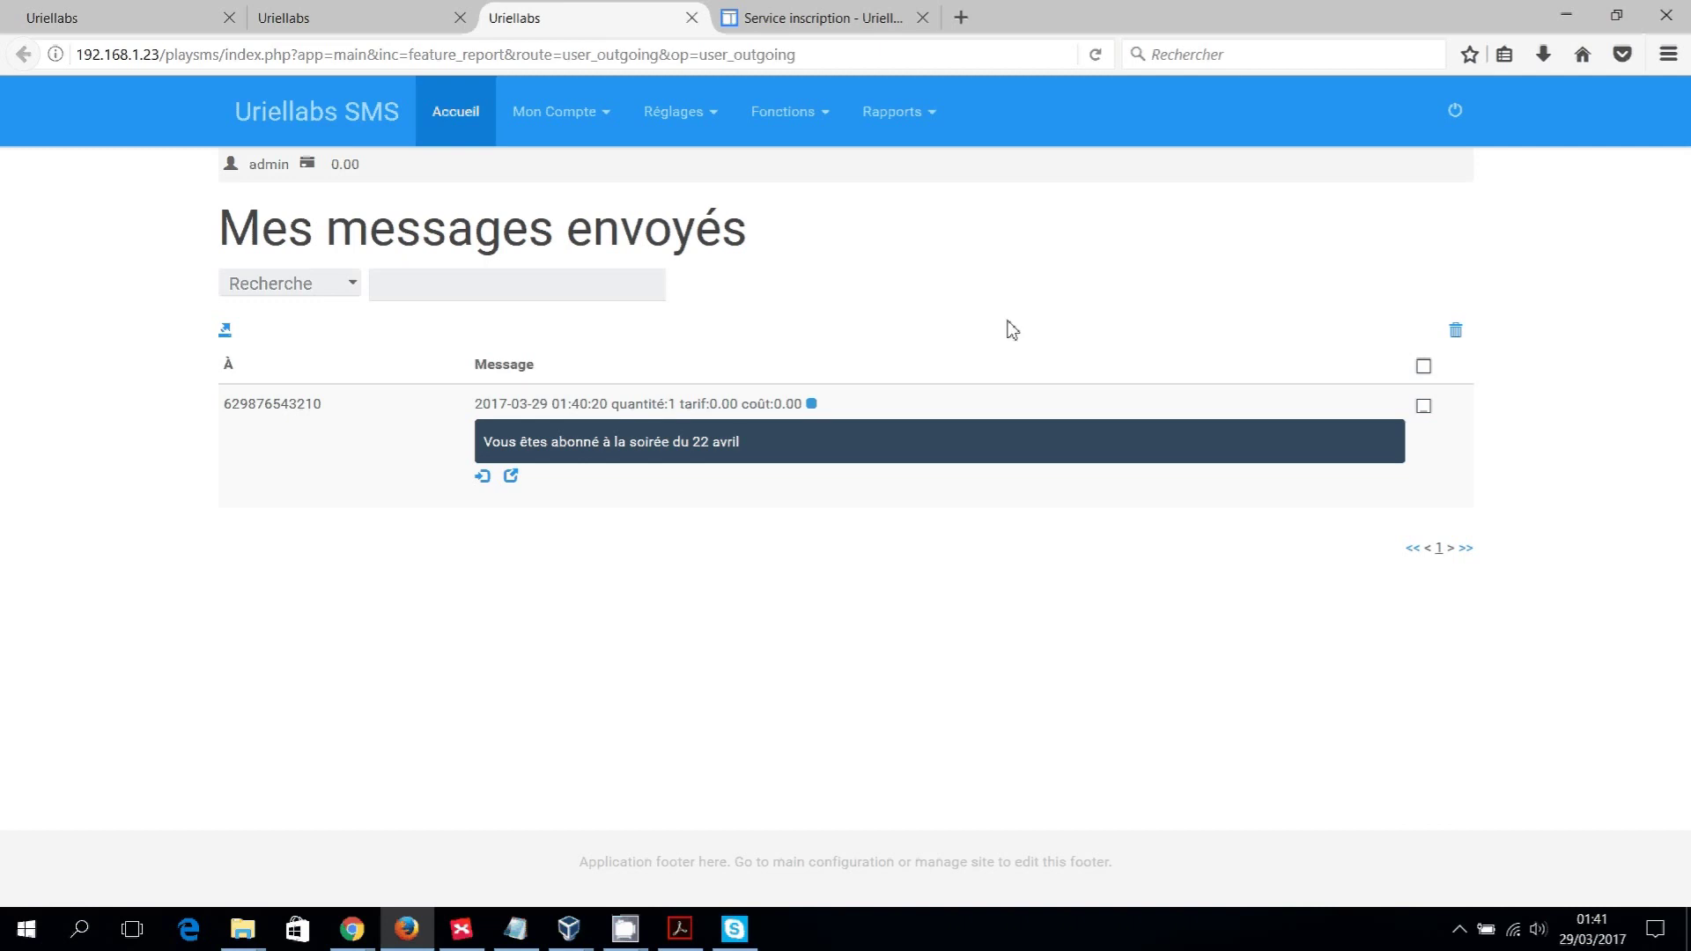
click(1096, 56)
click(1096, 55)
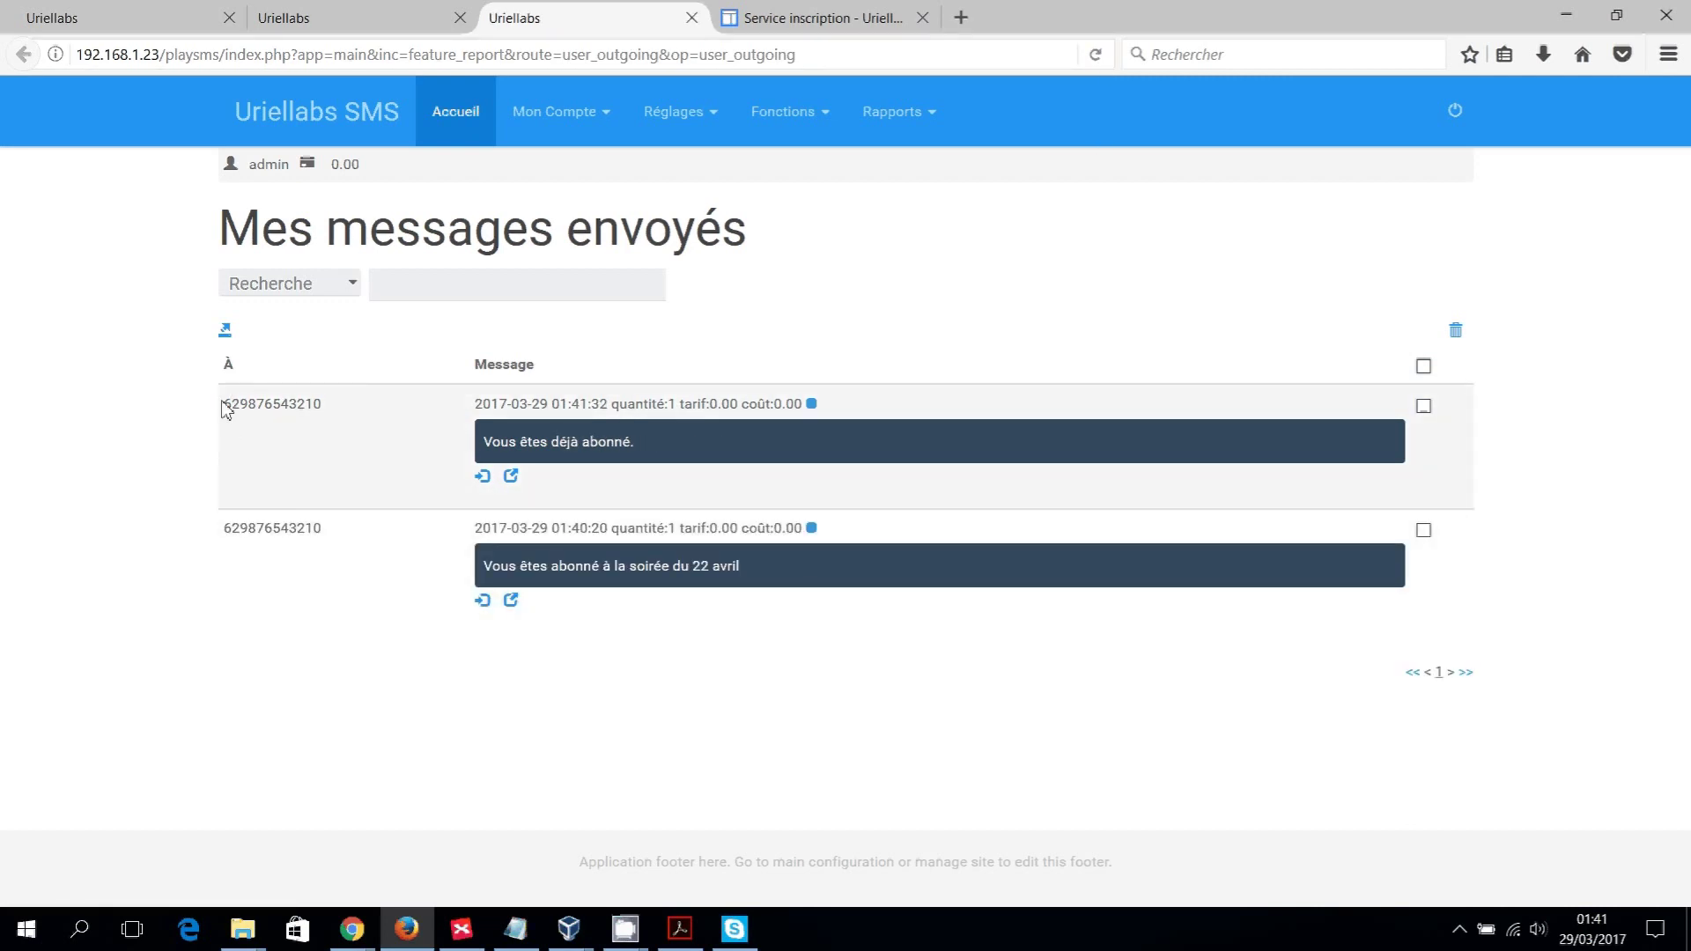
Try to send the unsubscribe message "AB out" from the already open incoming SMS simulation form.
double_click(319, 528)
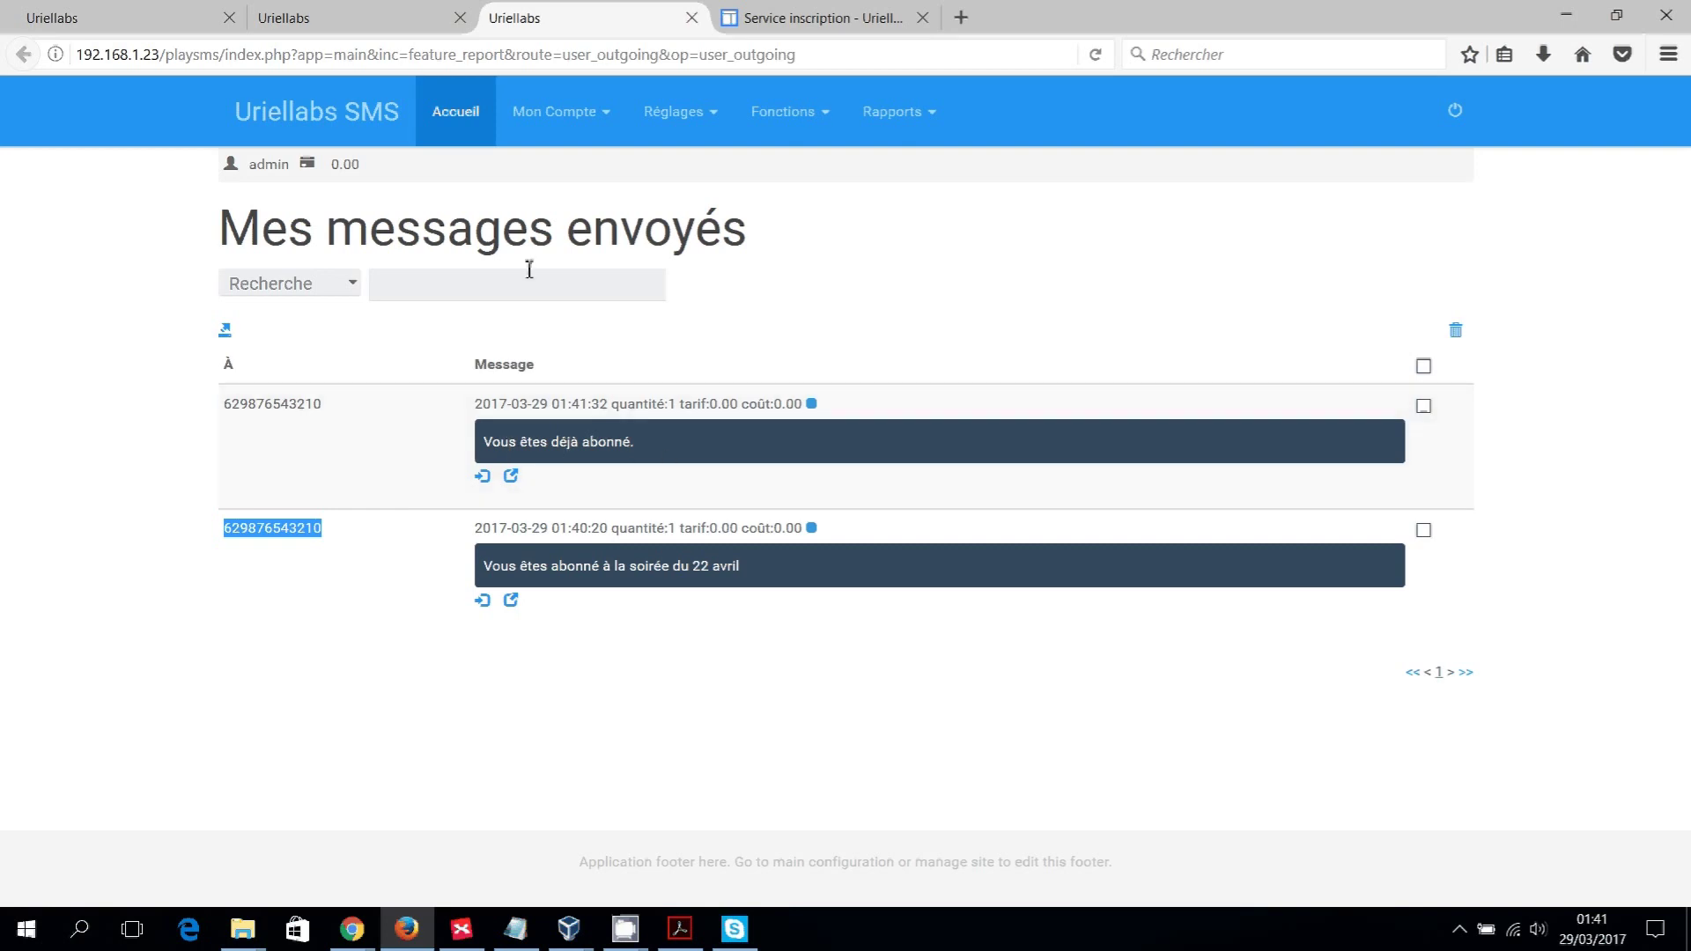
click(390, 24)
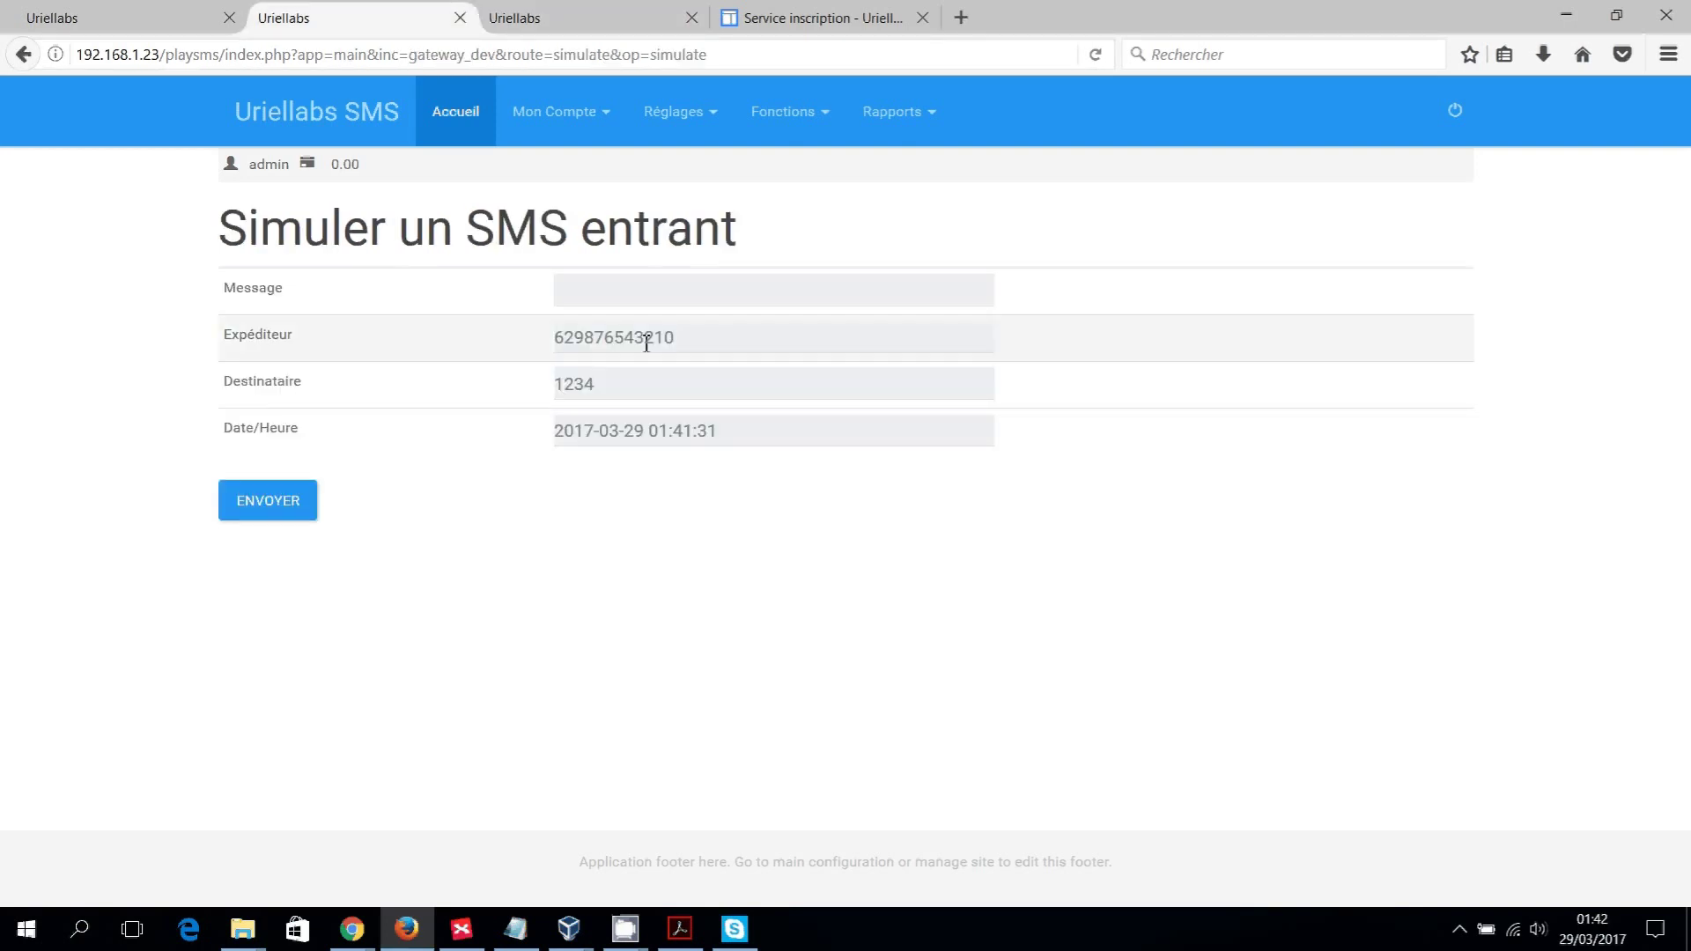
click(595, 285)
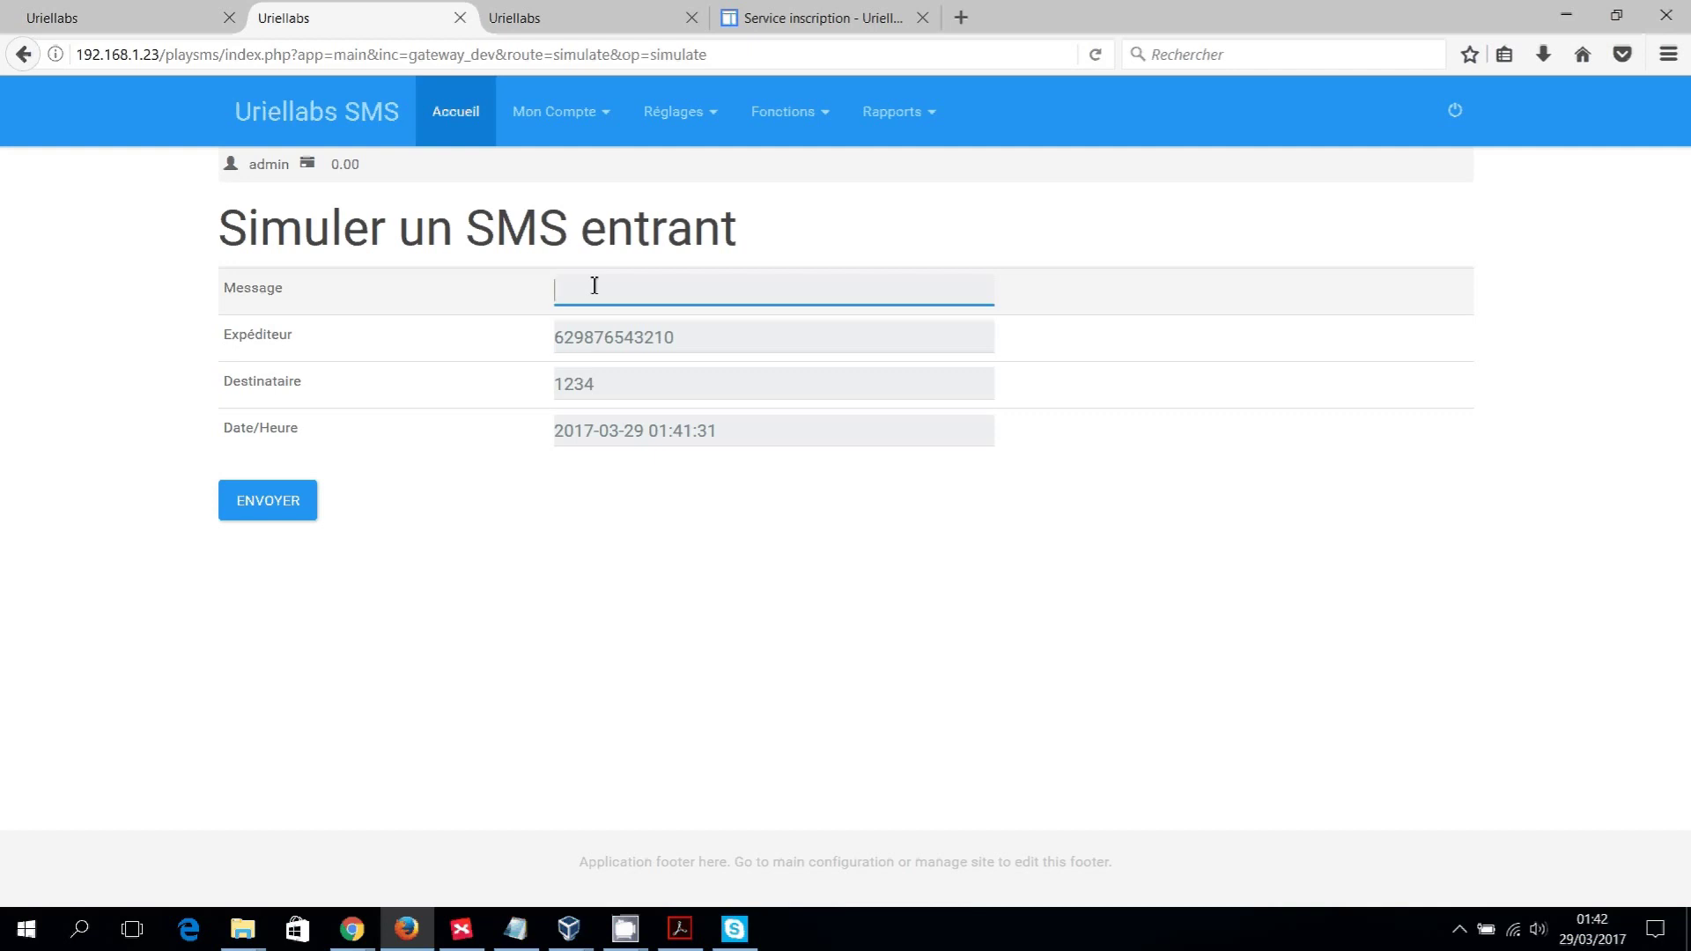
text(AB out)
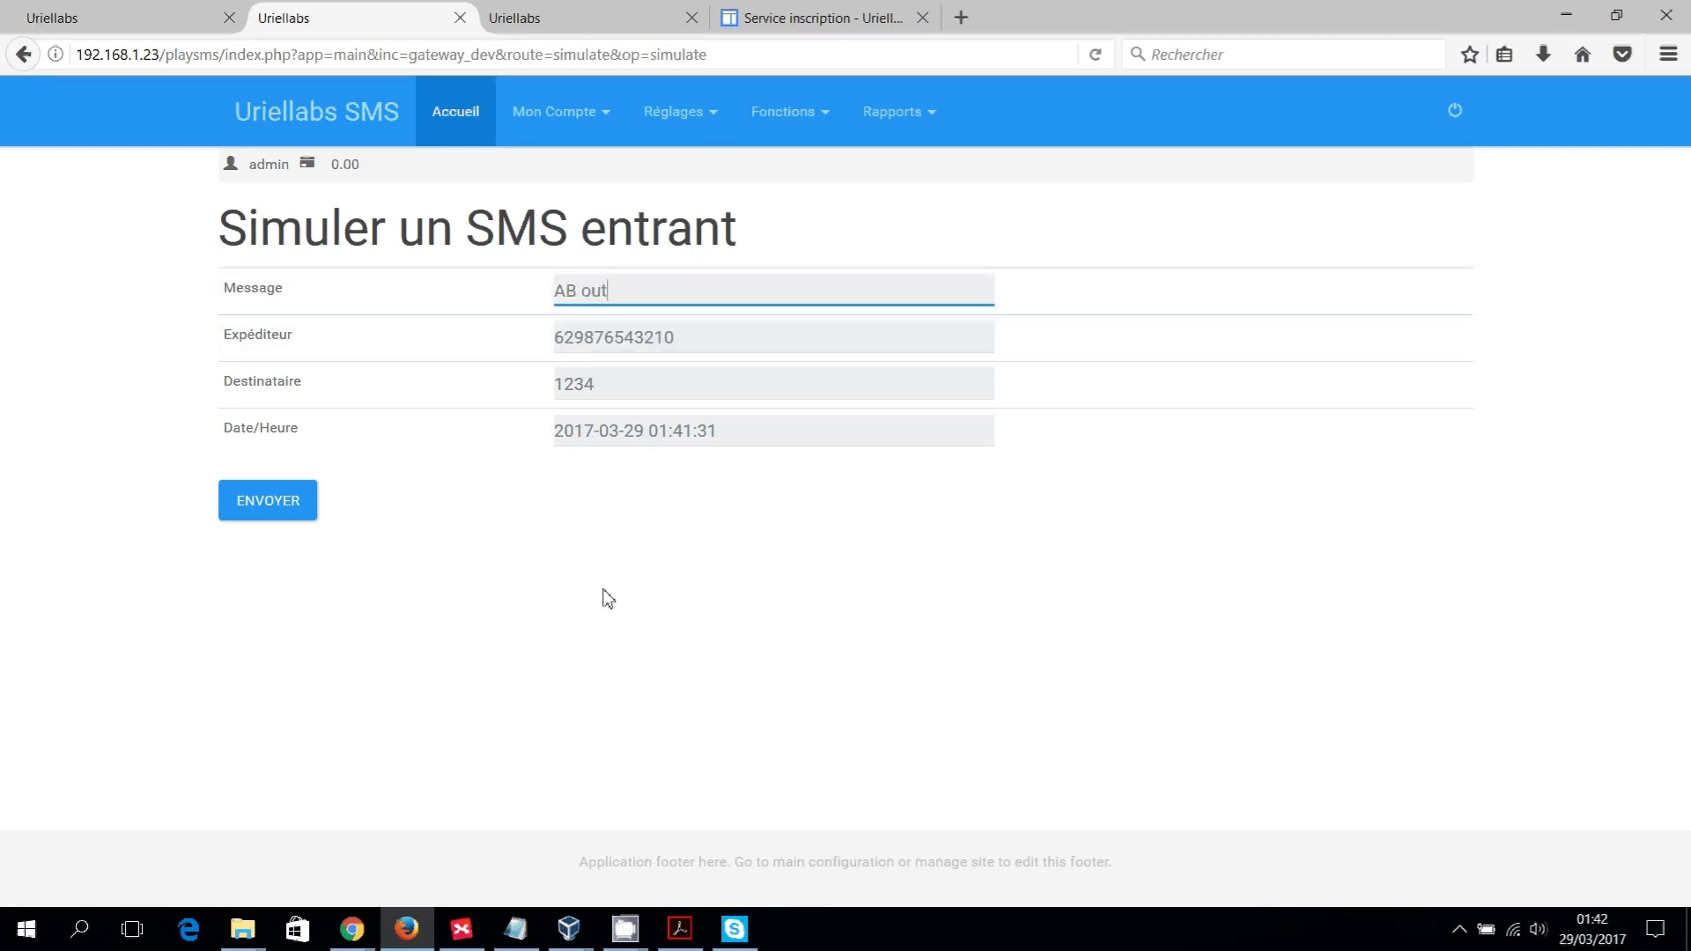
click(268, 506)
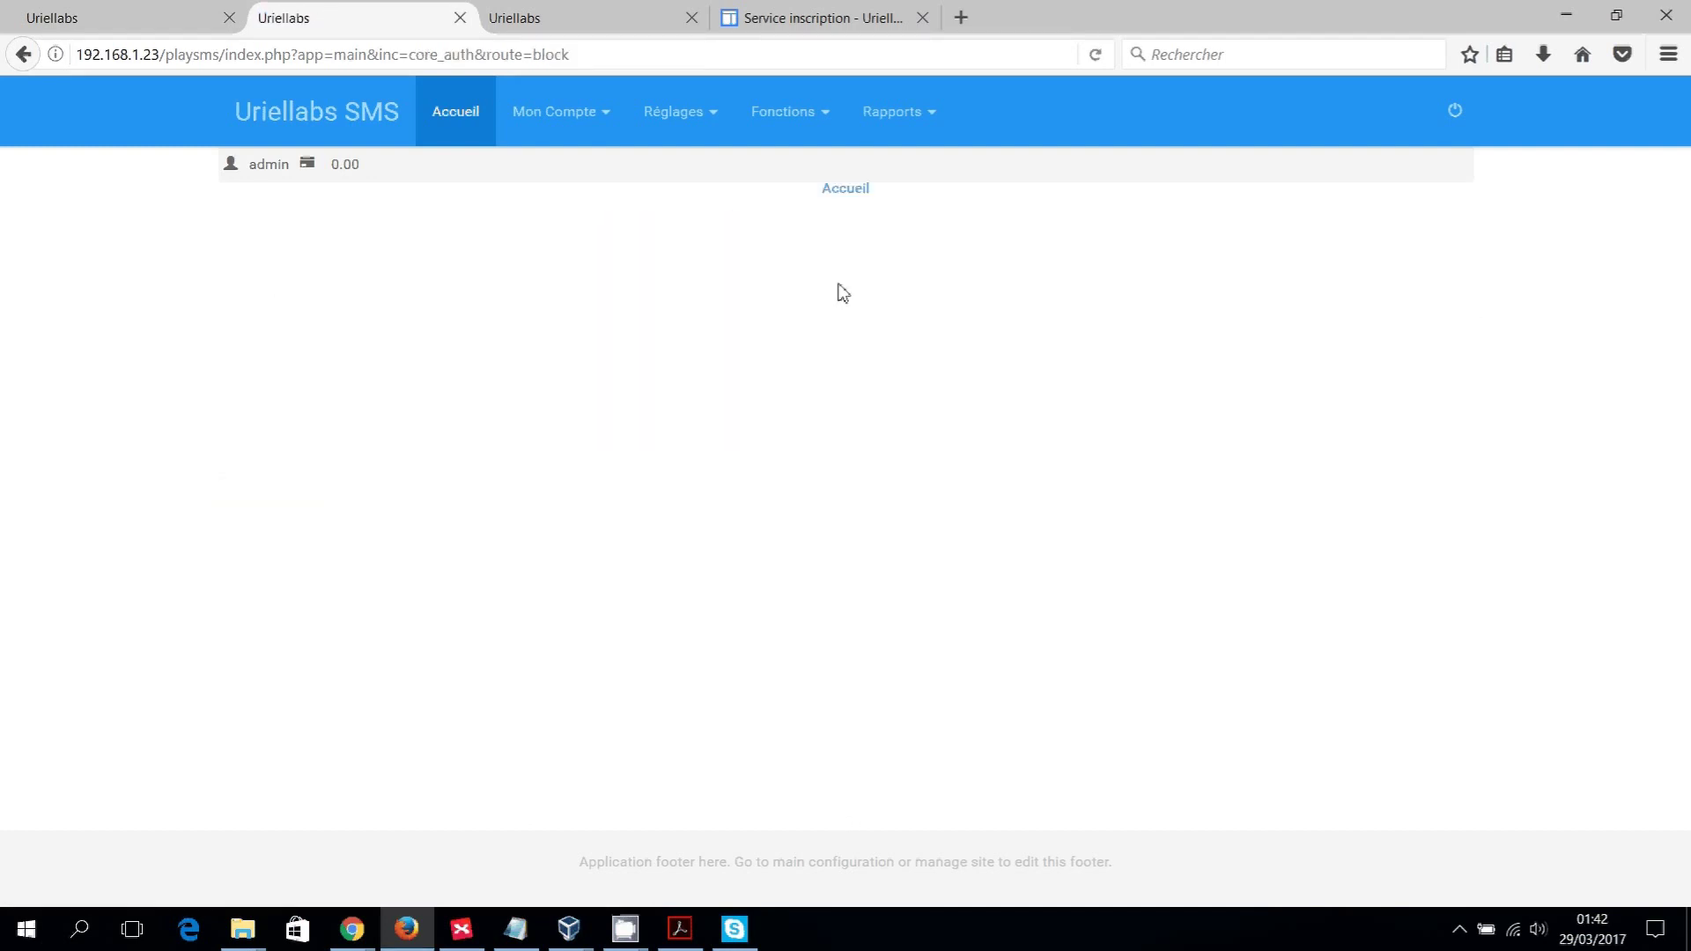
Reopen the incoming SMS simulator and try again to send "AB out" from the same sender.
click(845, 202)
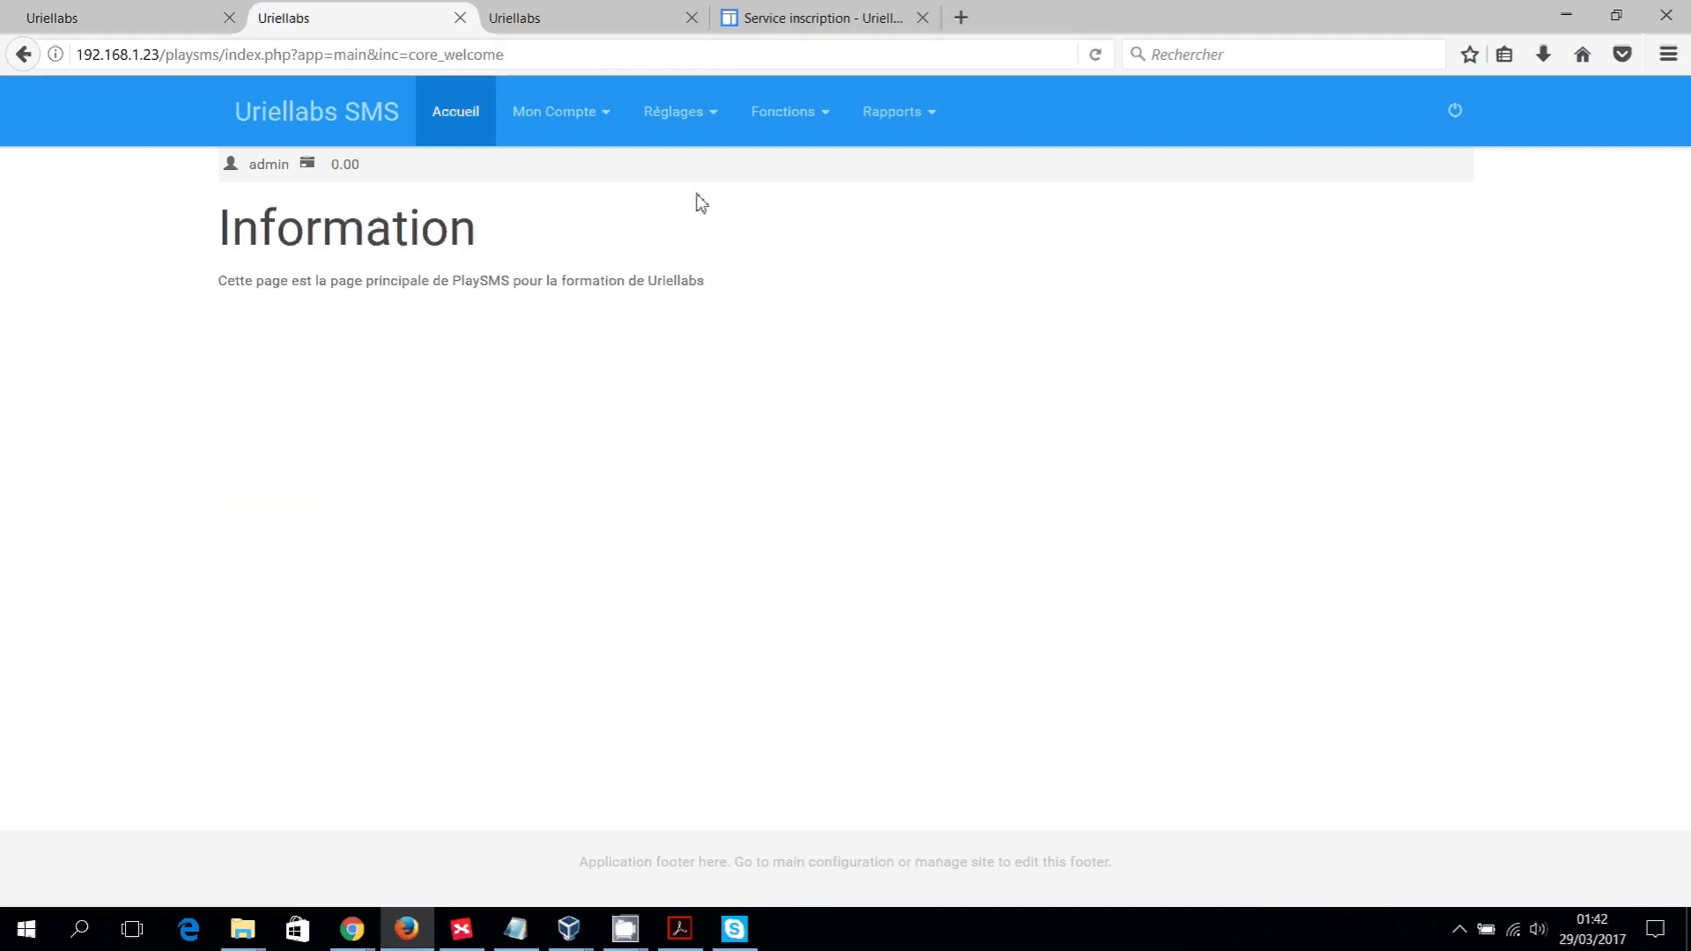
click(712, 114)
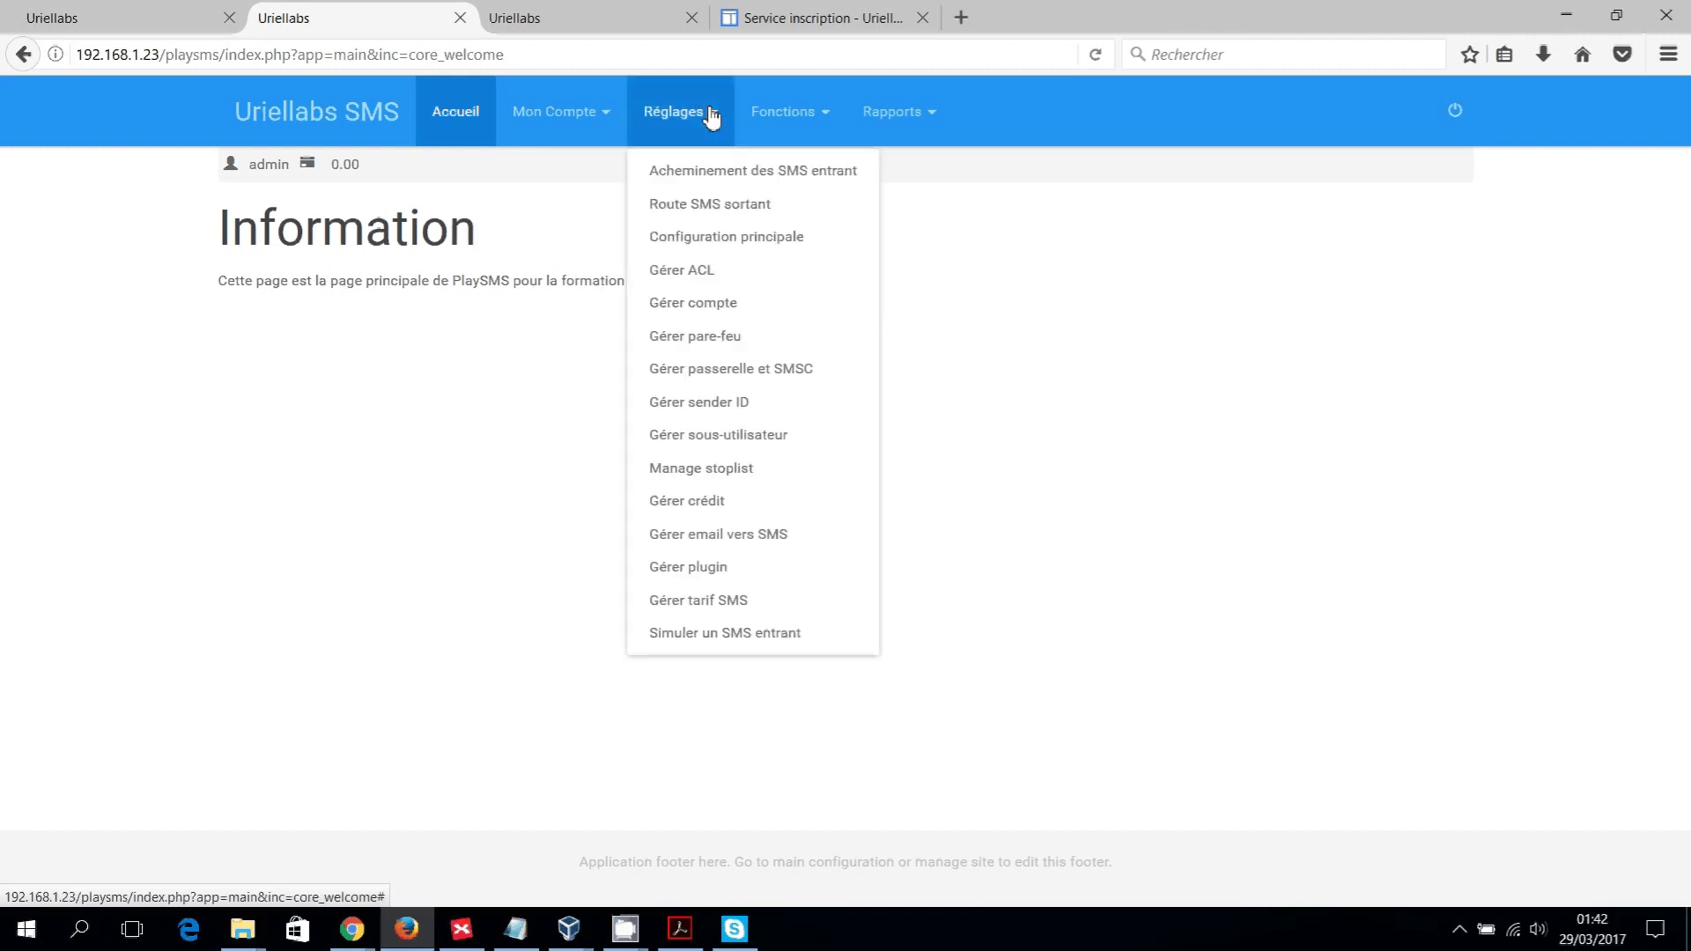
click(716, 633)
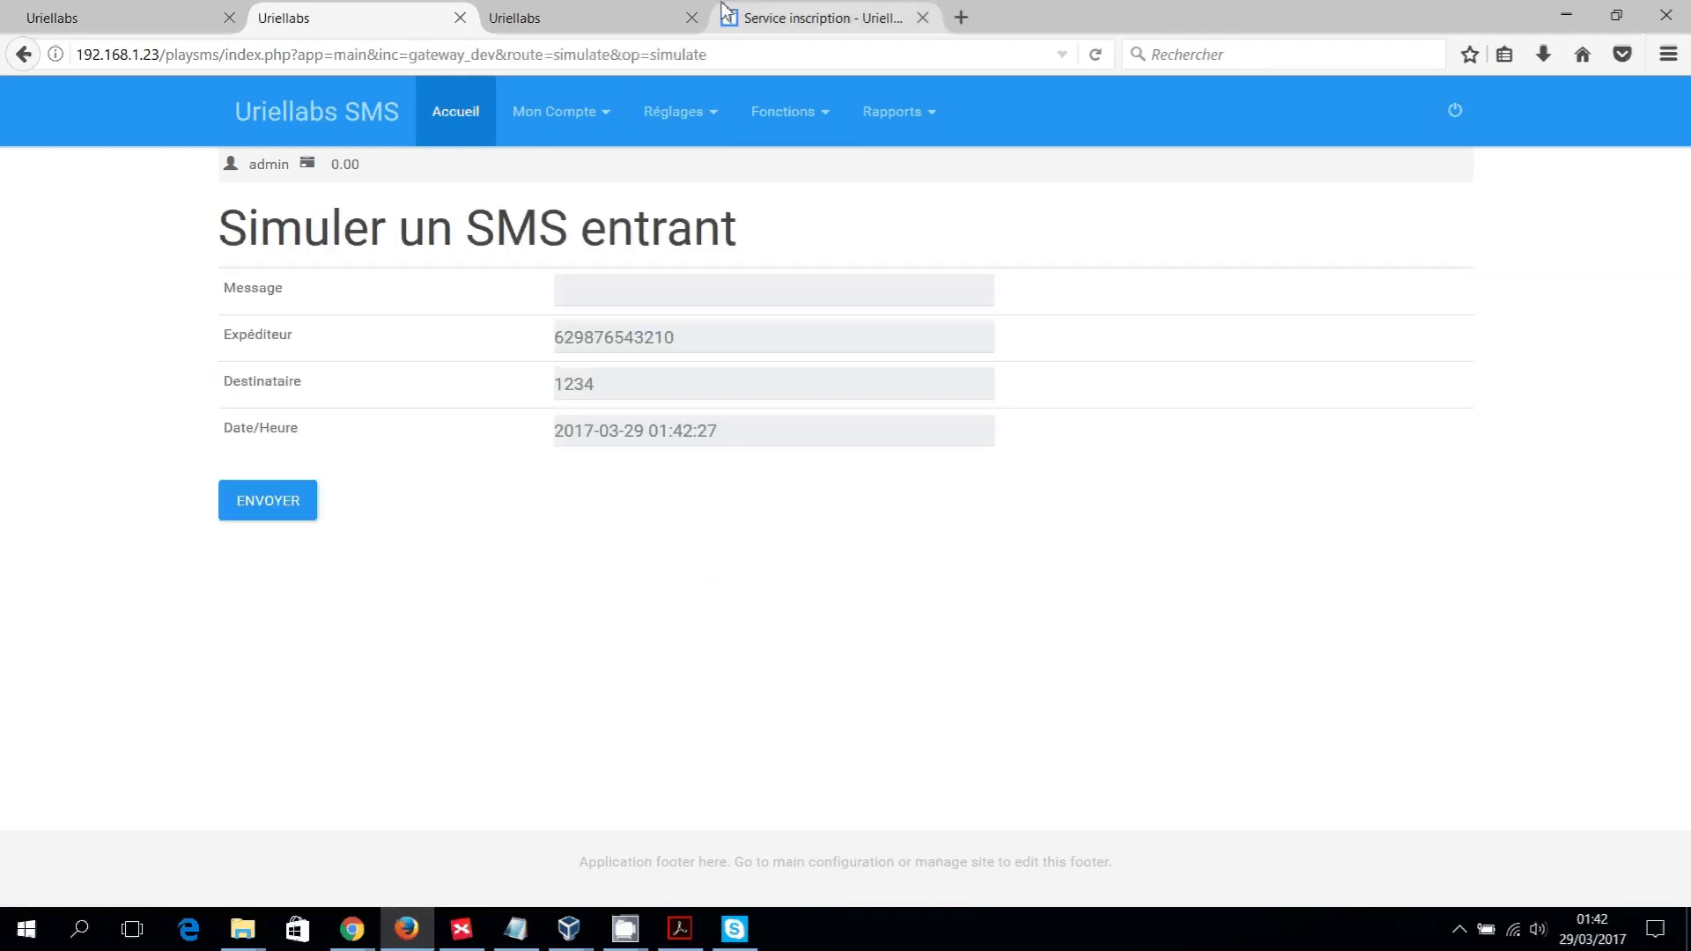
click(602, 23)
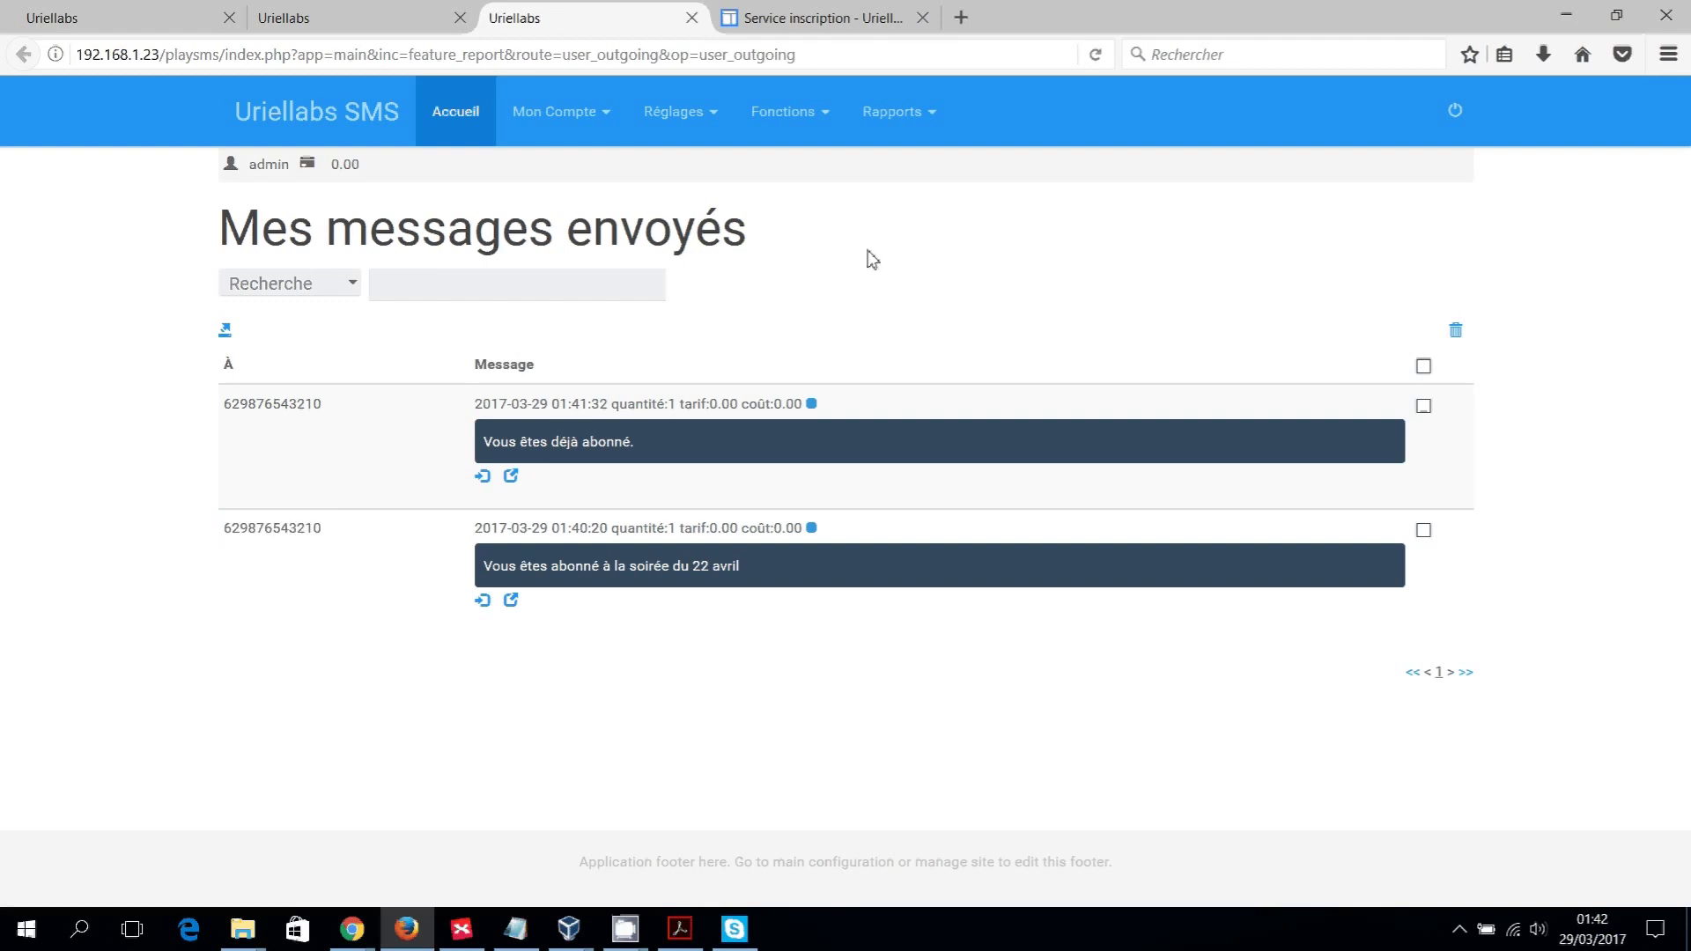
click(451, 33)
click(658, 298)
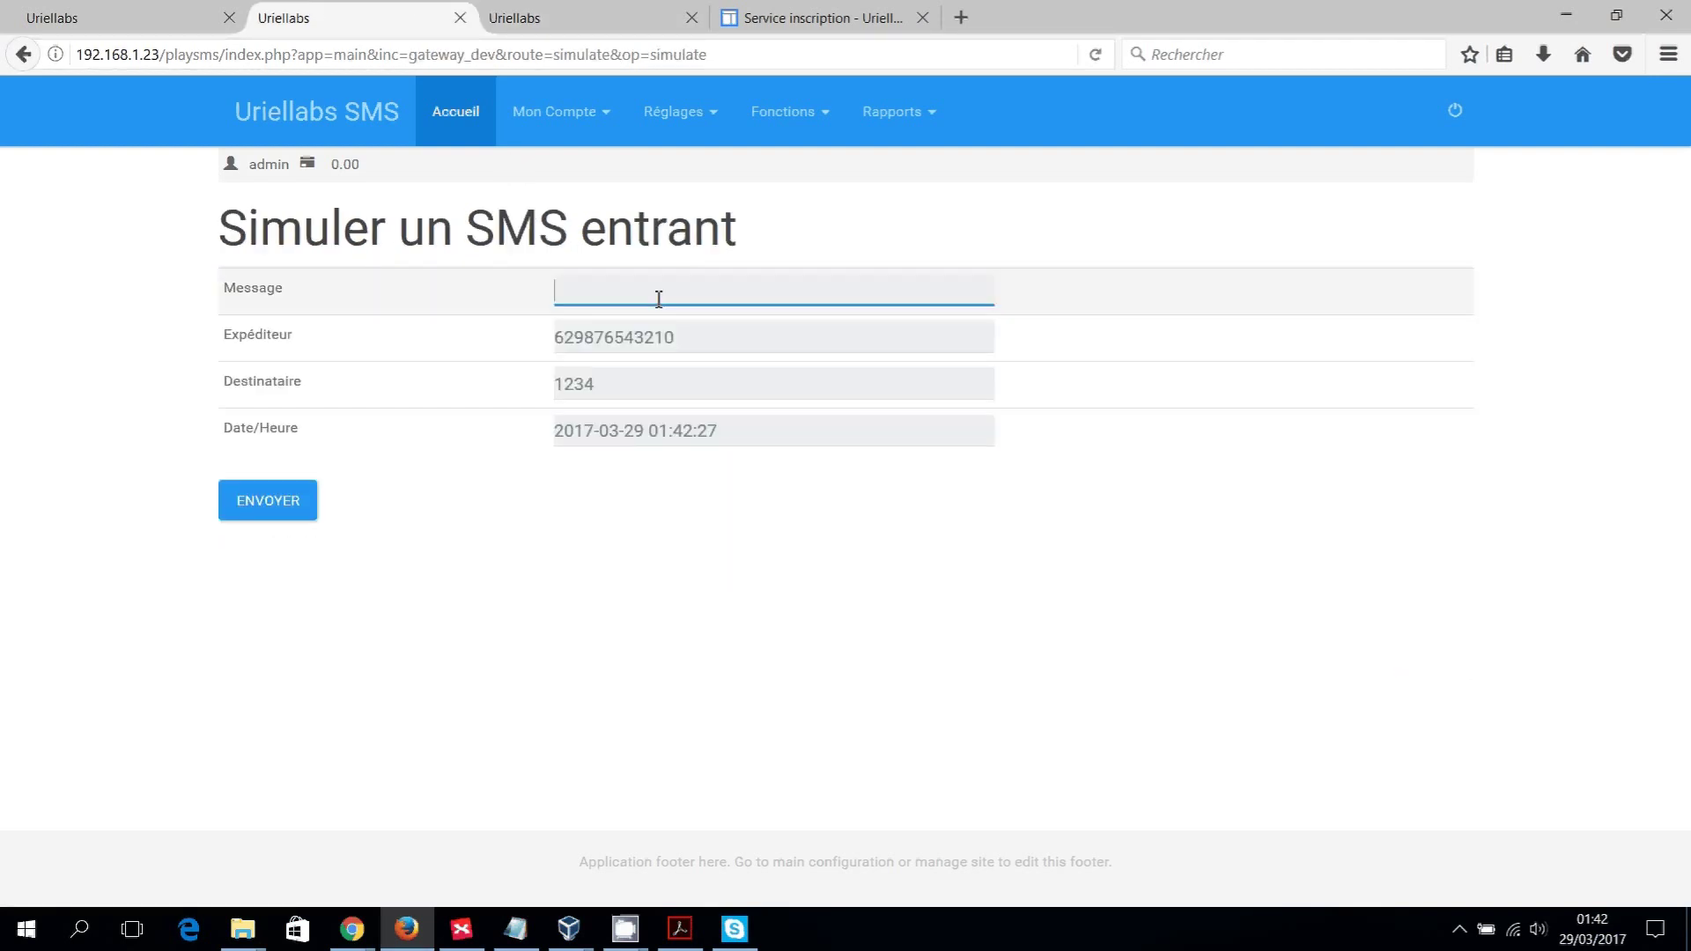
text(AB out)
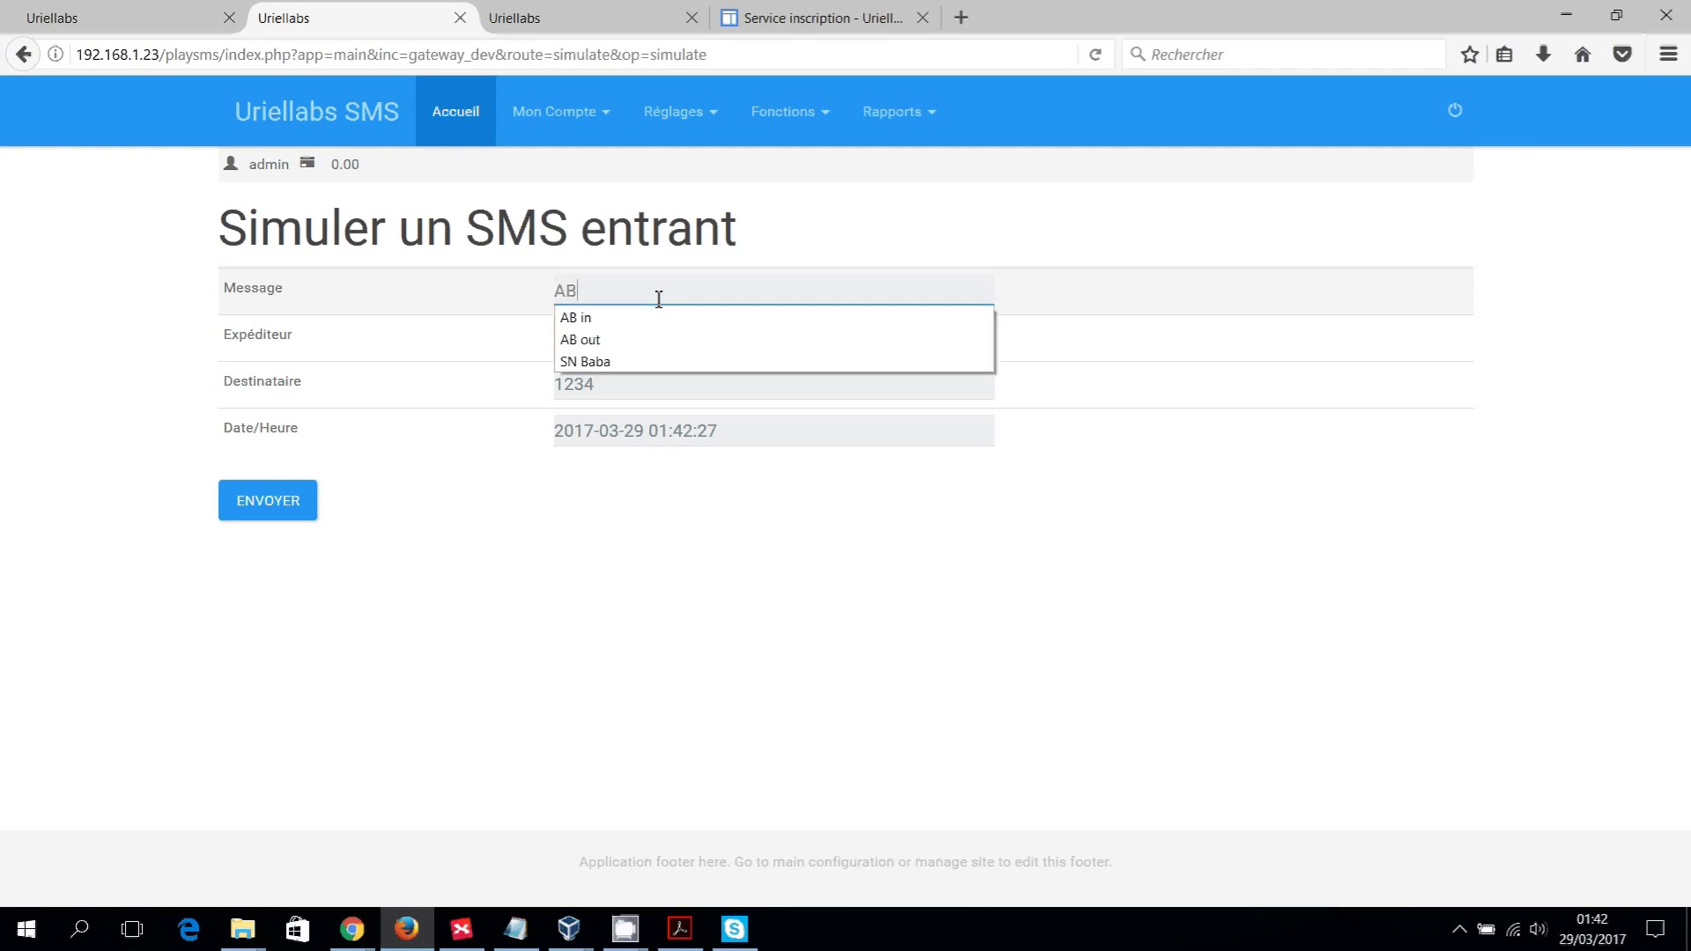
double_click(659, 298)
click(696, 530)
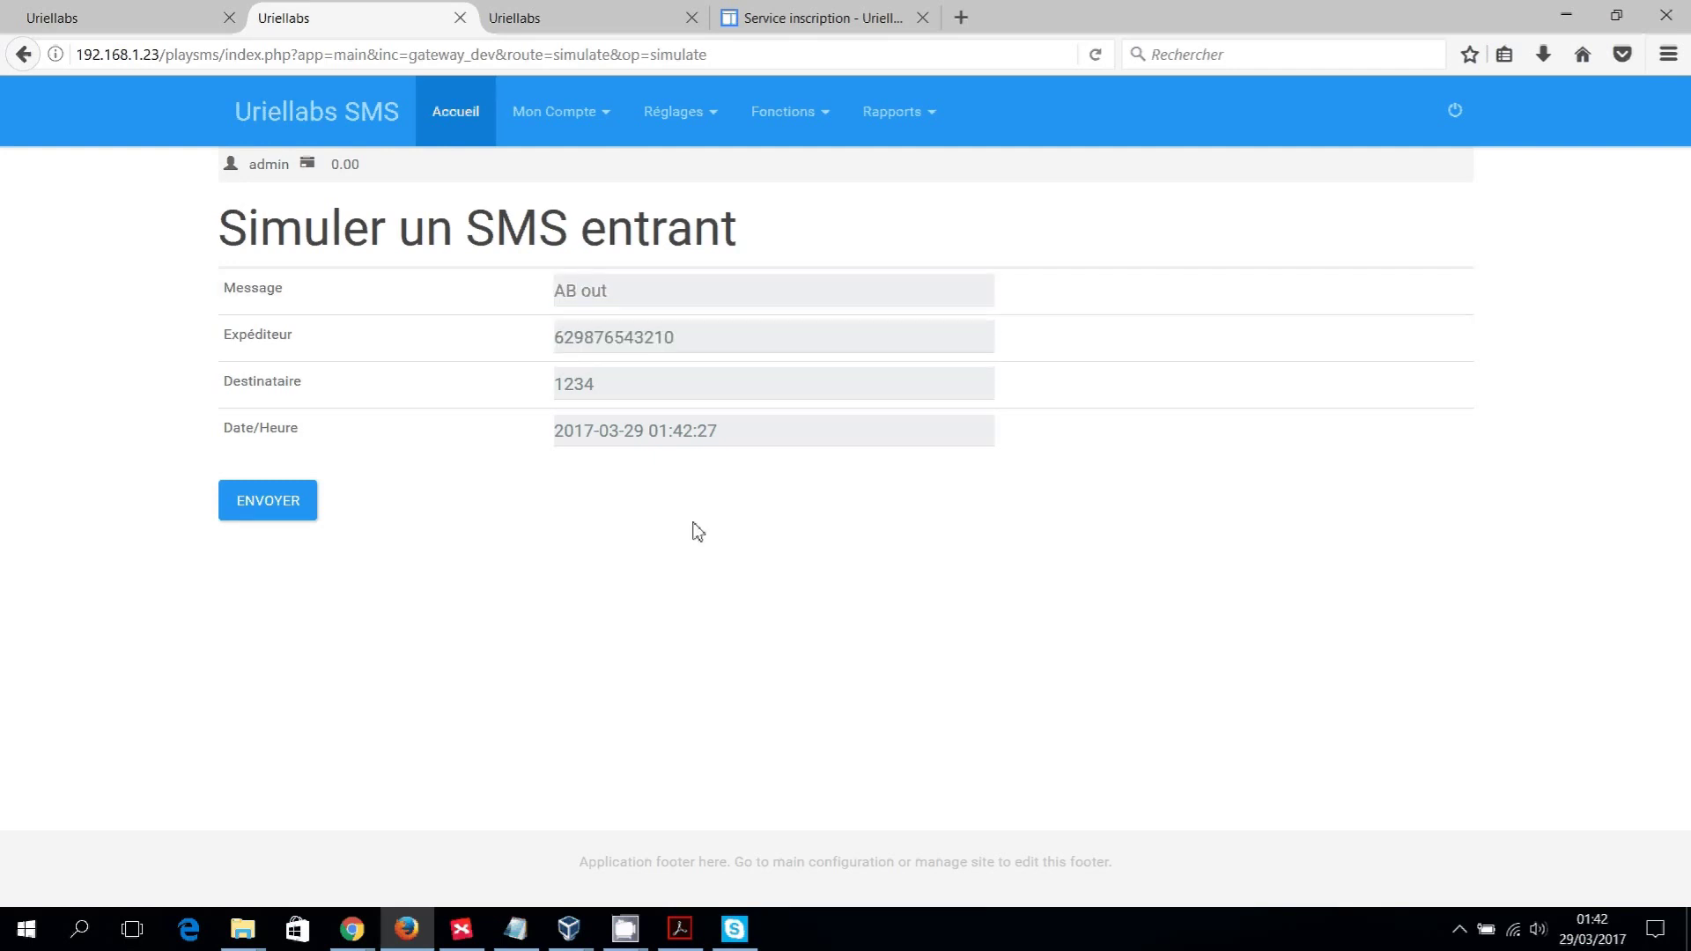
click(264, 516)
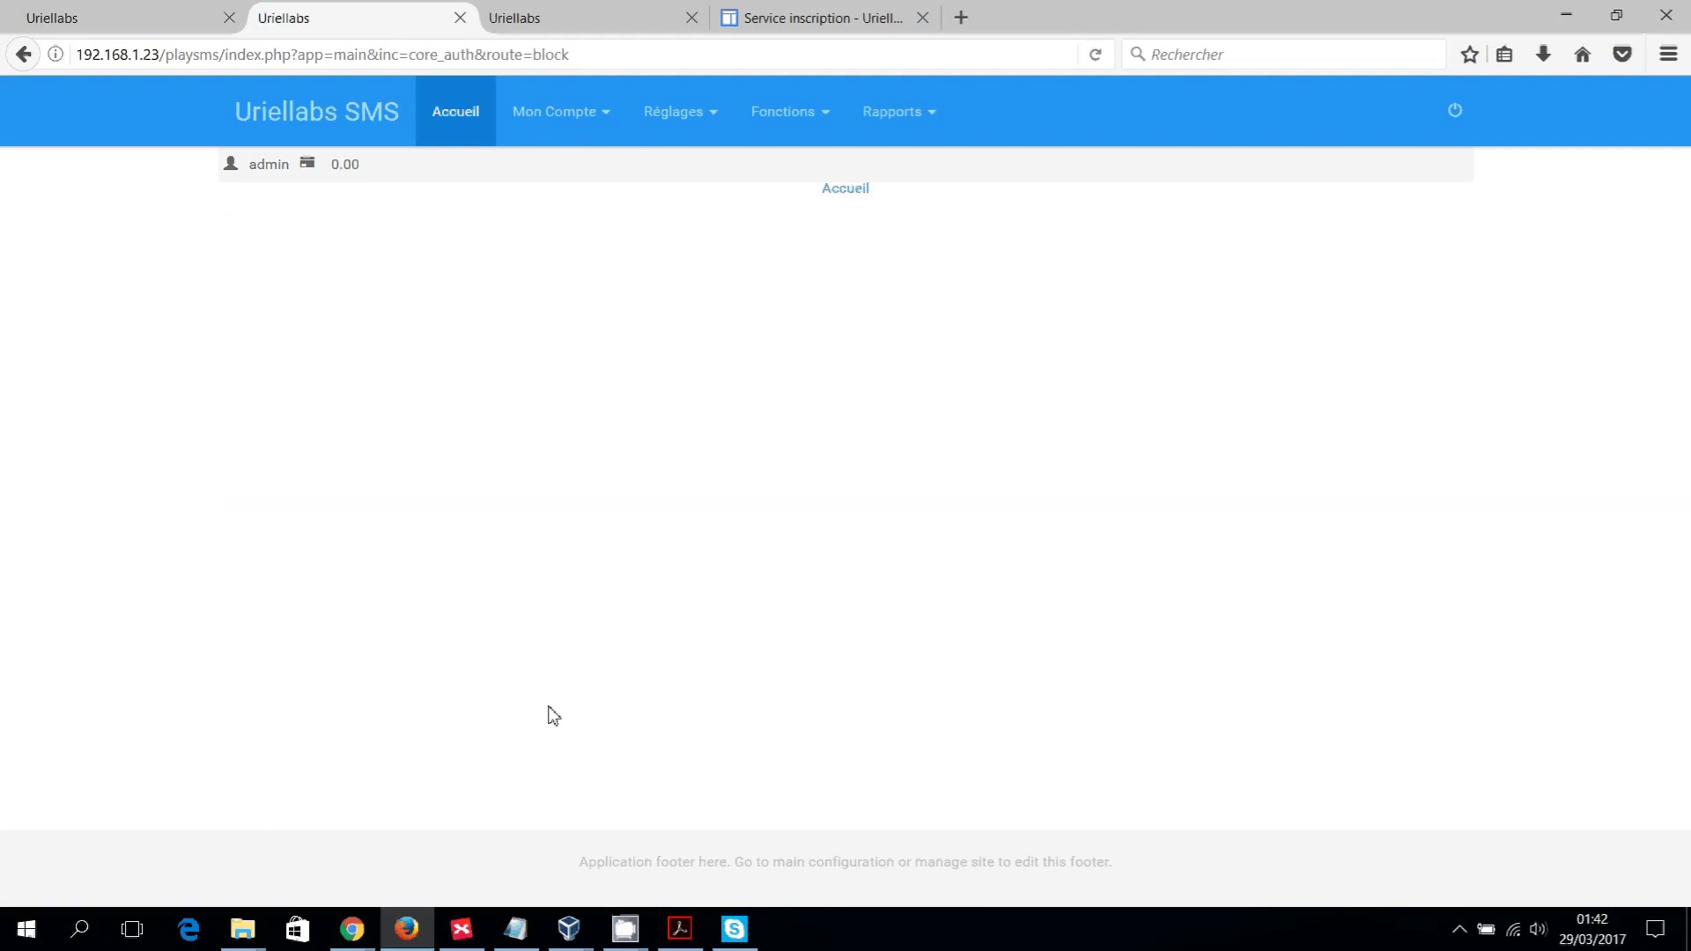
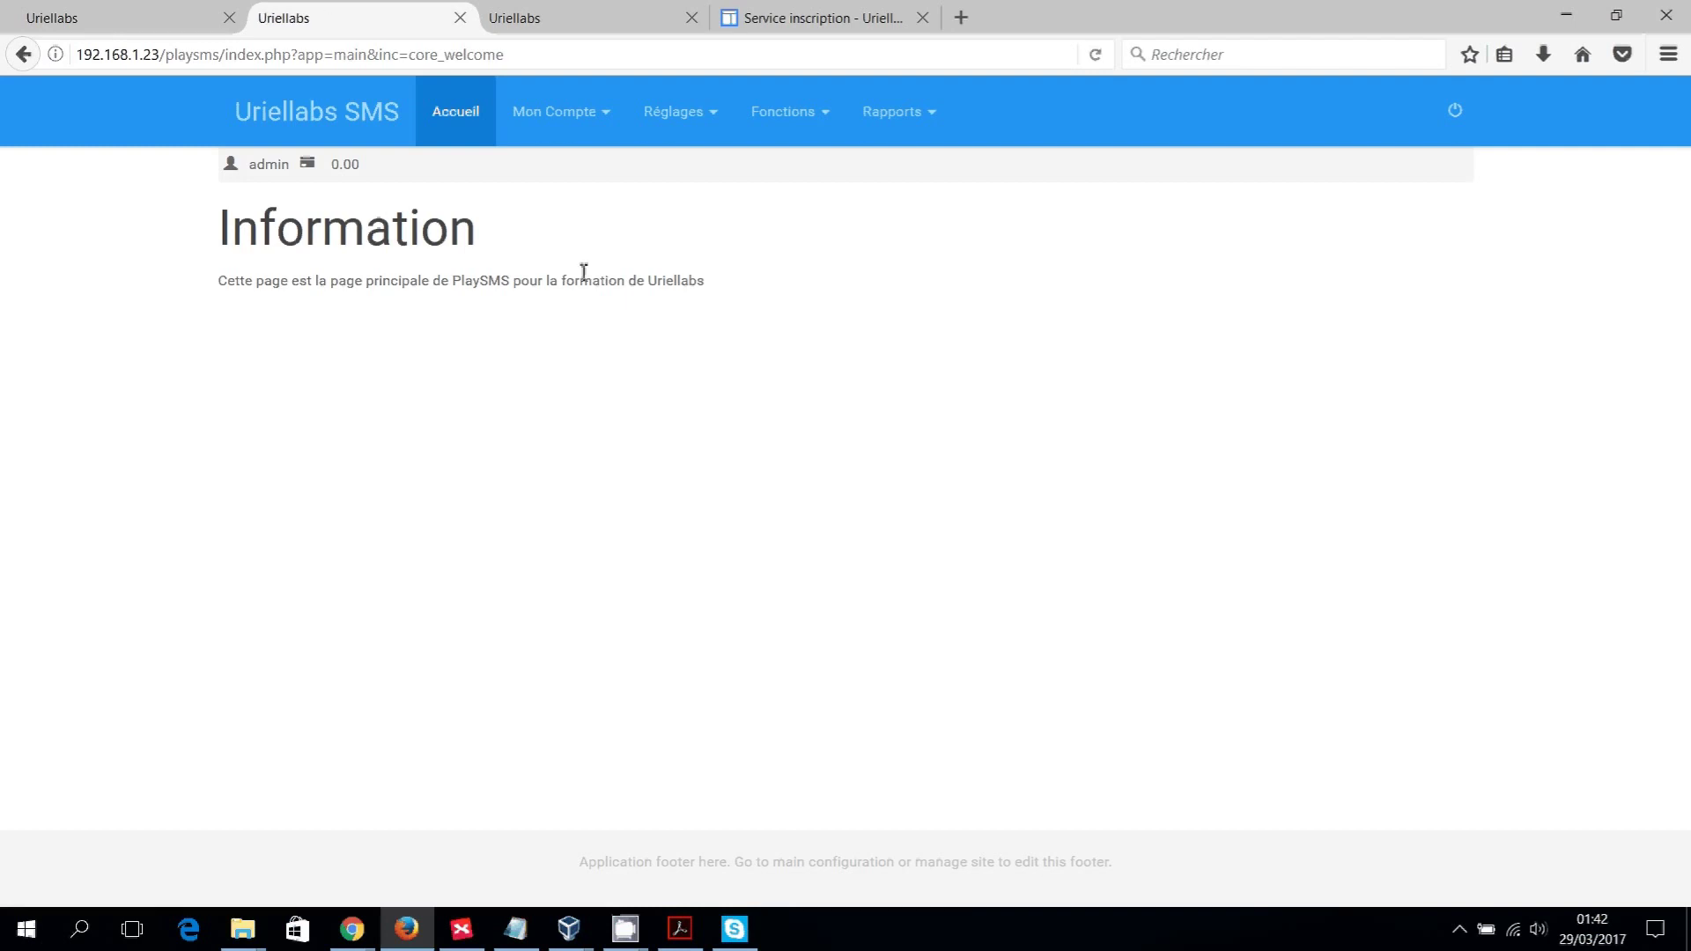
Load a fresh incoming SMS simulation form and send "AB out" from the same sender to test the unsubscribe reply.
click(710, 115)
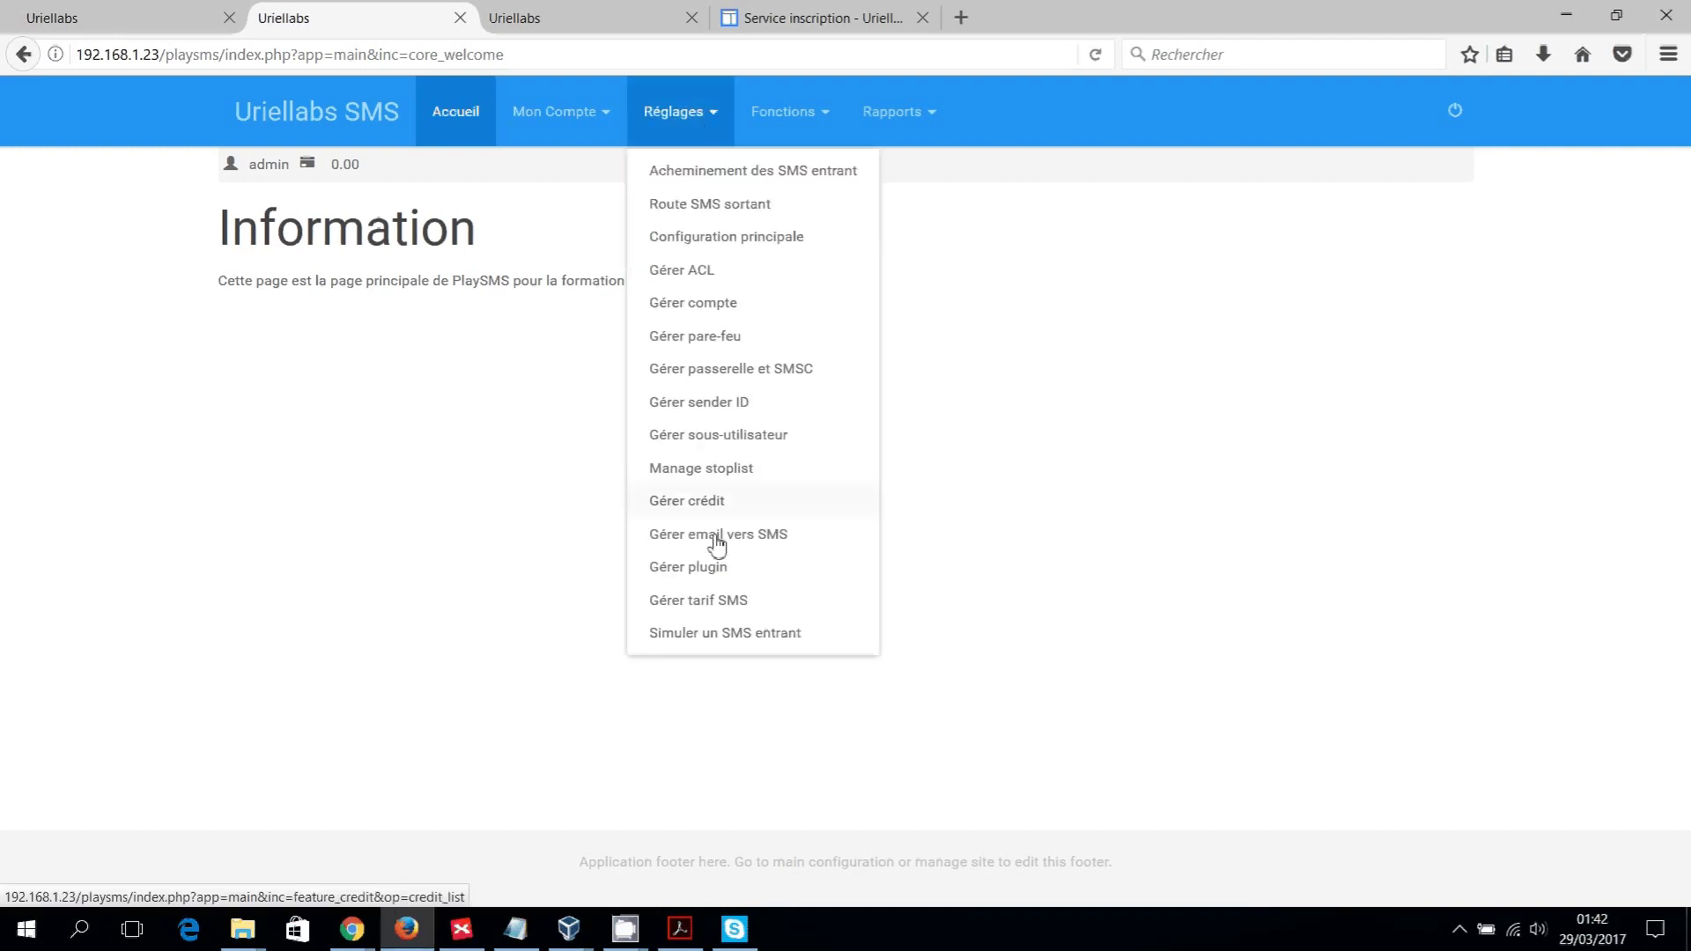
click(717, 636)
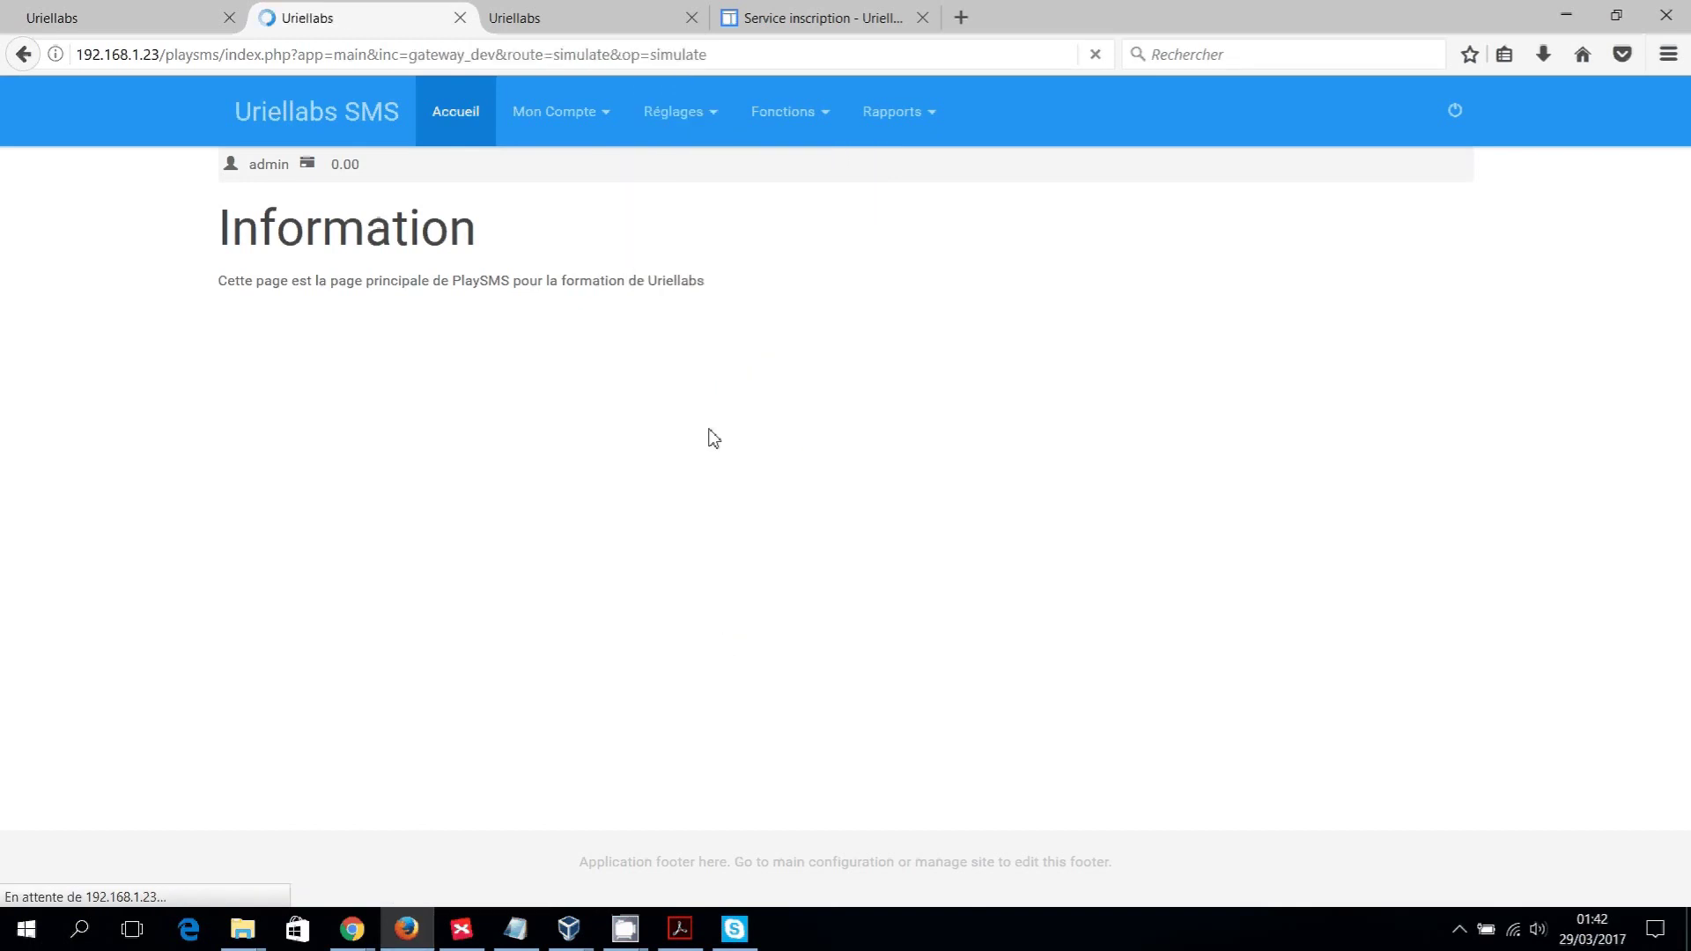
click(706, 289)
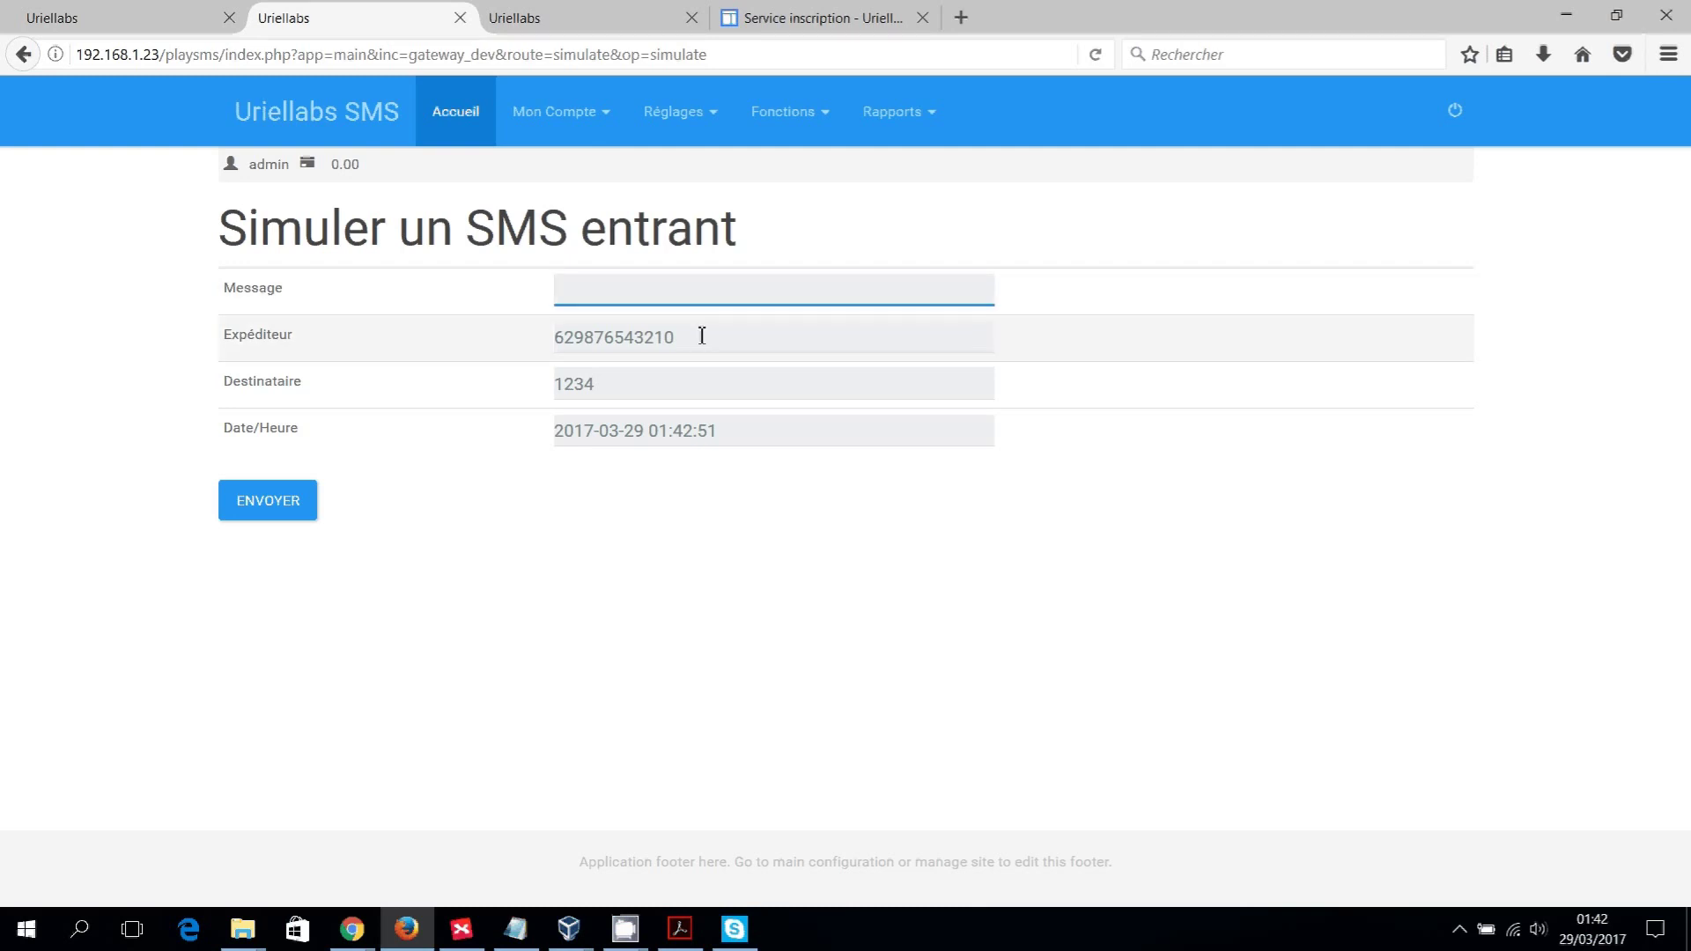
text(AB)
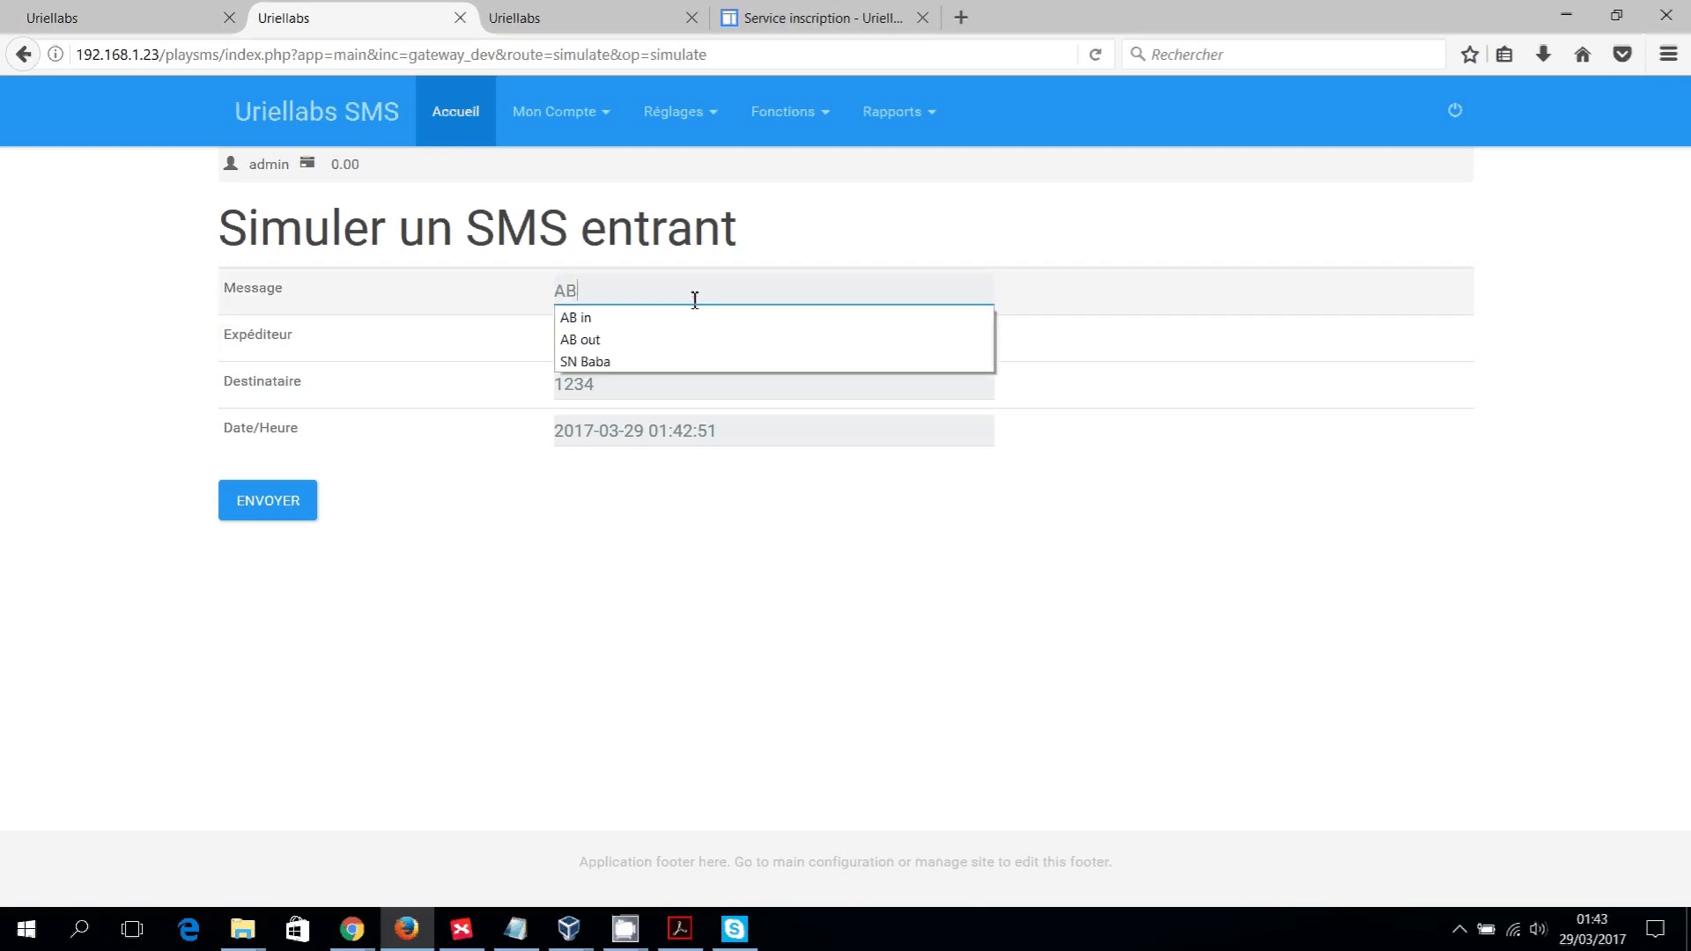
text( out)
key(Down)
key(Return)
click(260, 511)
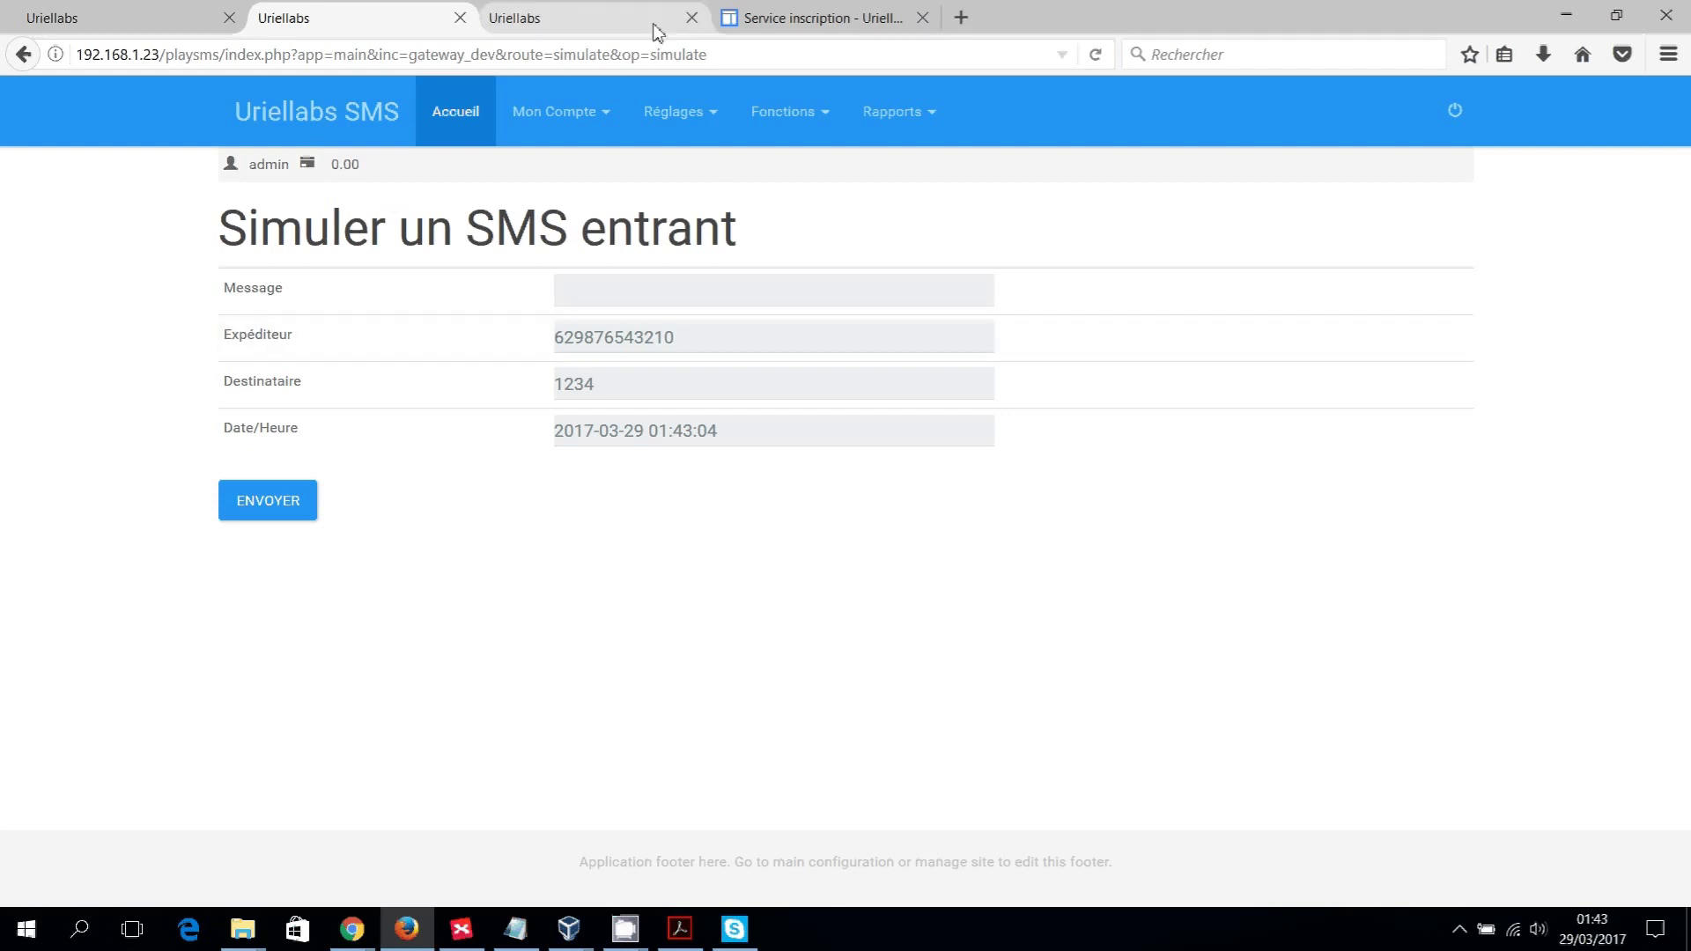
Refresh the sent messages report and check the recipient and text of the unsubscribe reply.
click(569, 23)
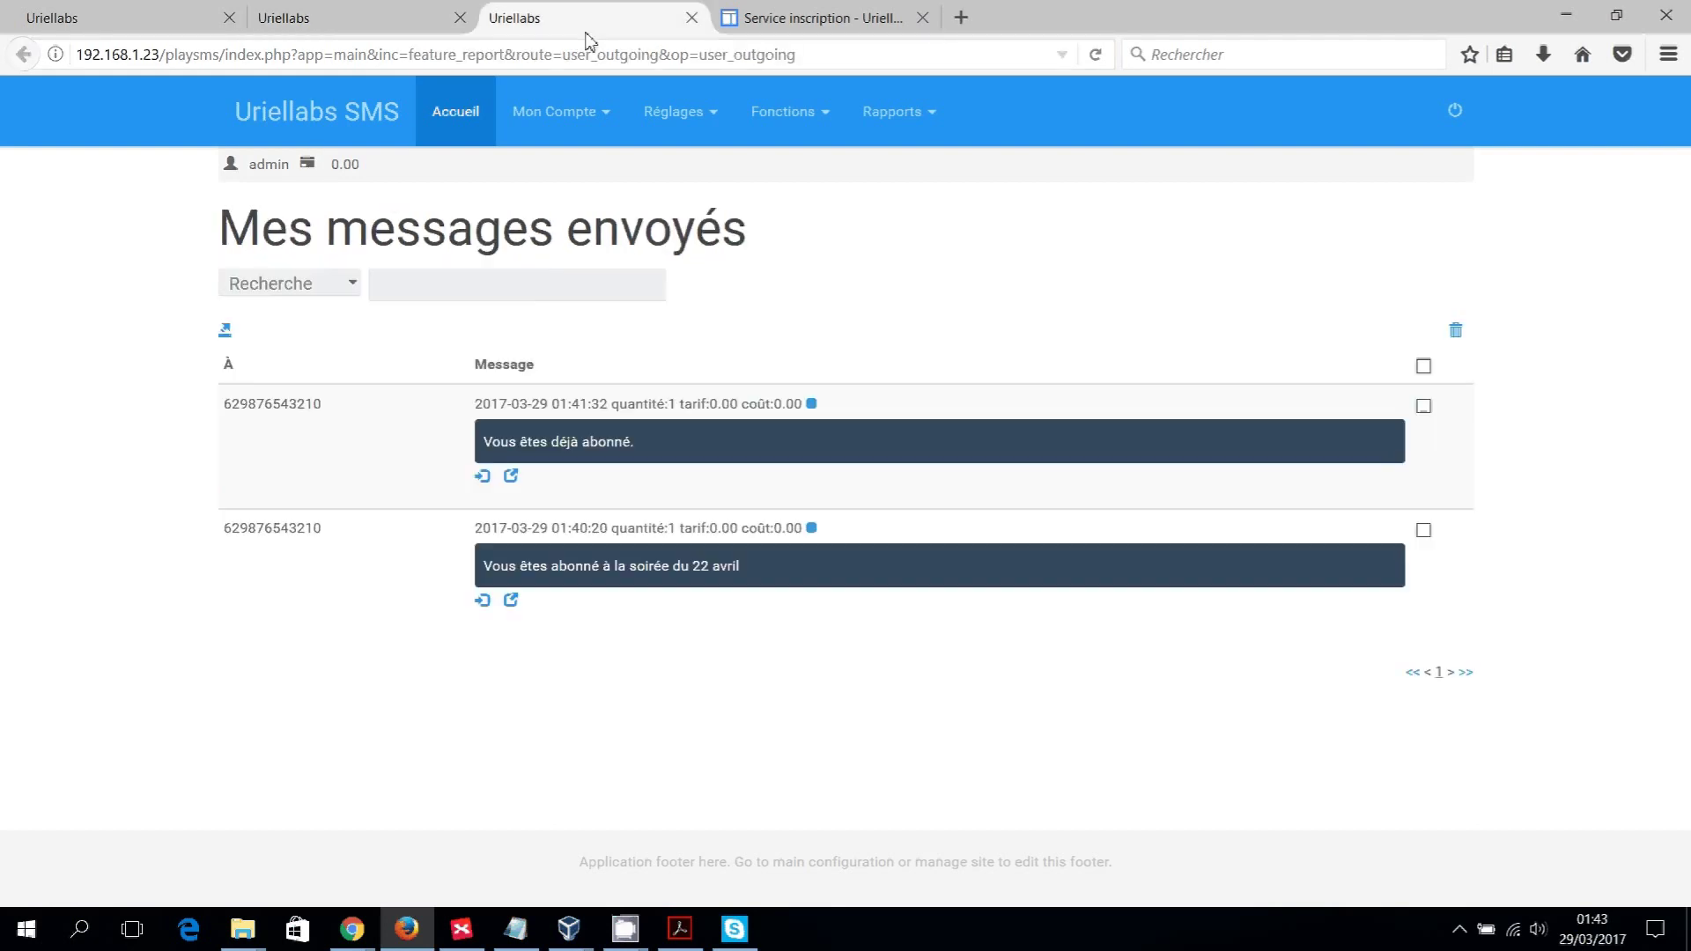
click(1095, 56)
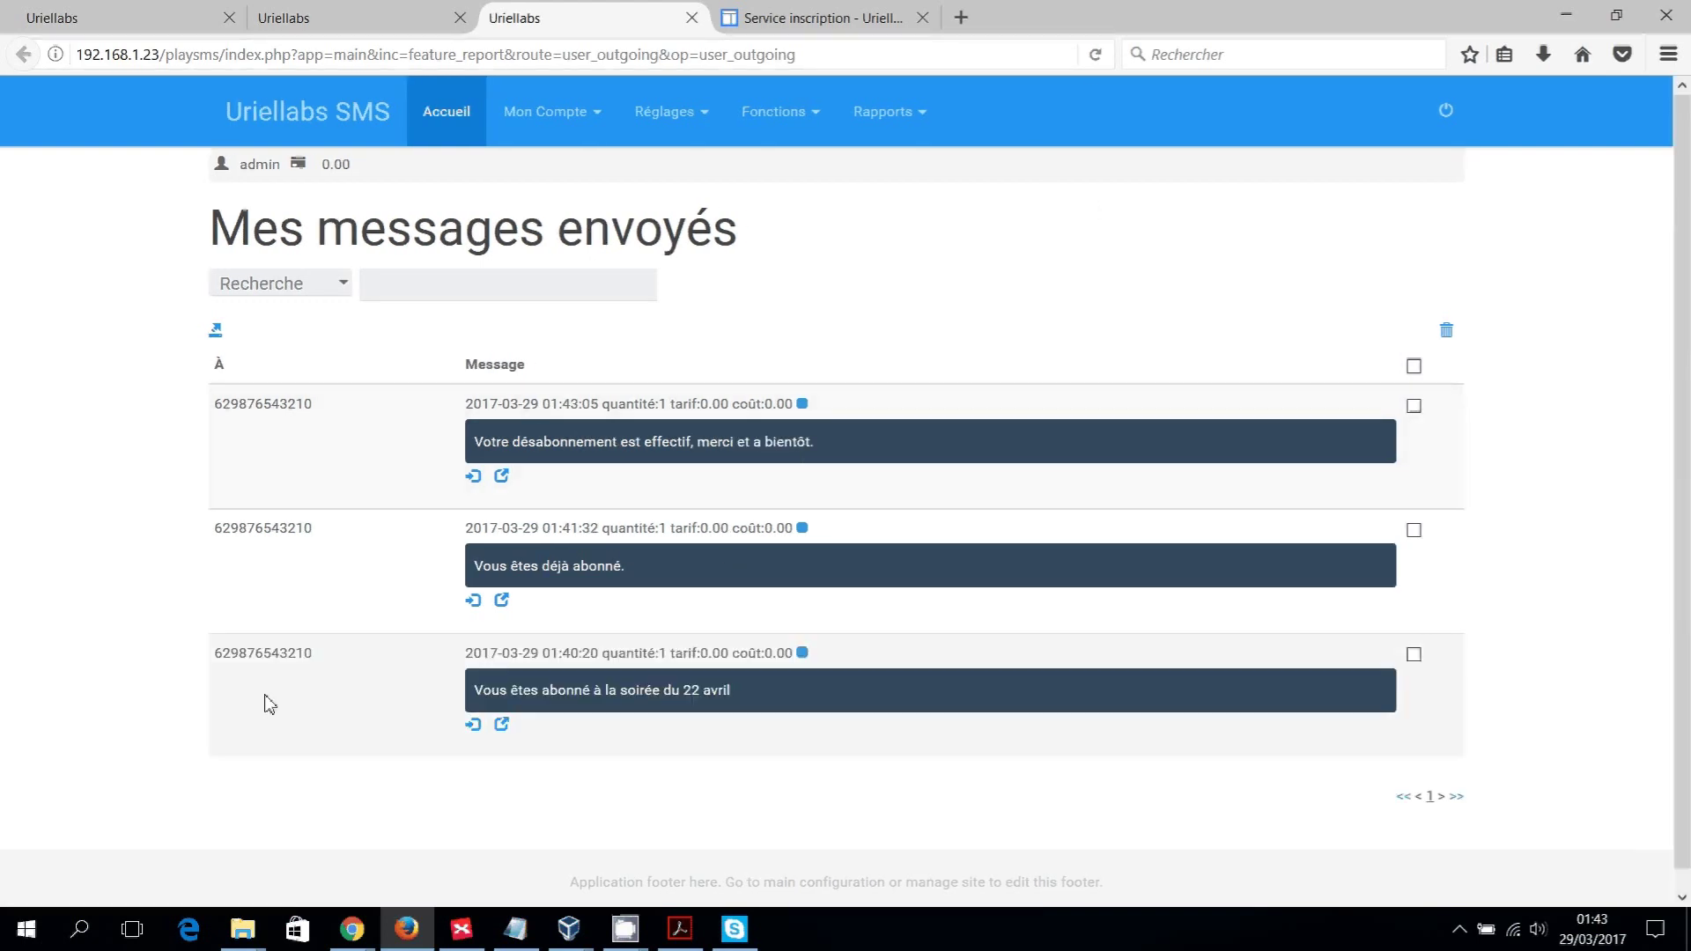
double_click(306, 403)
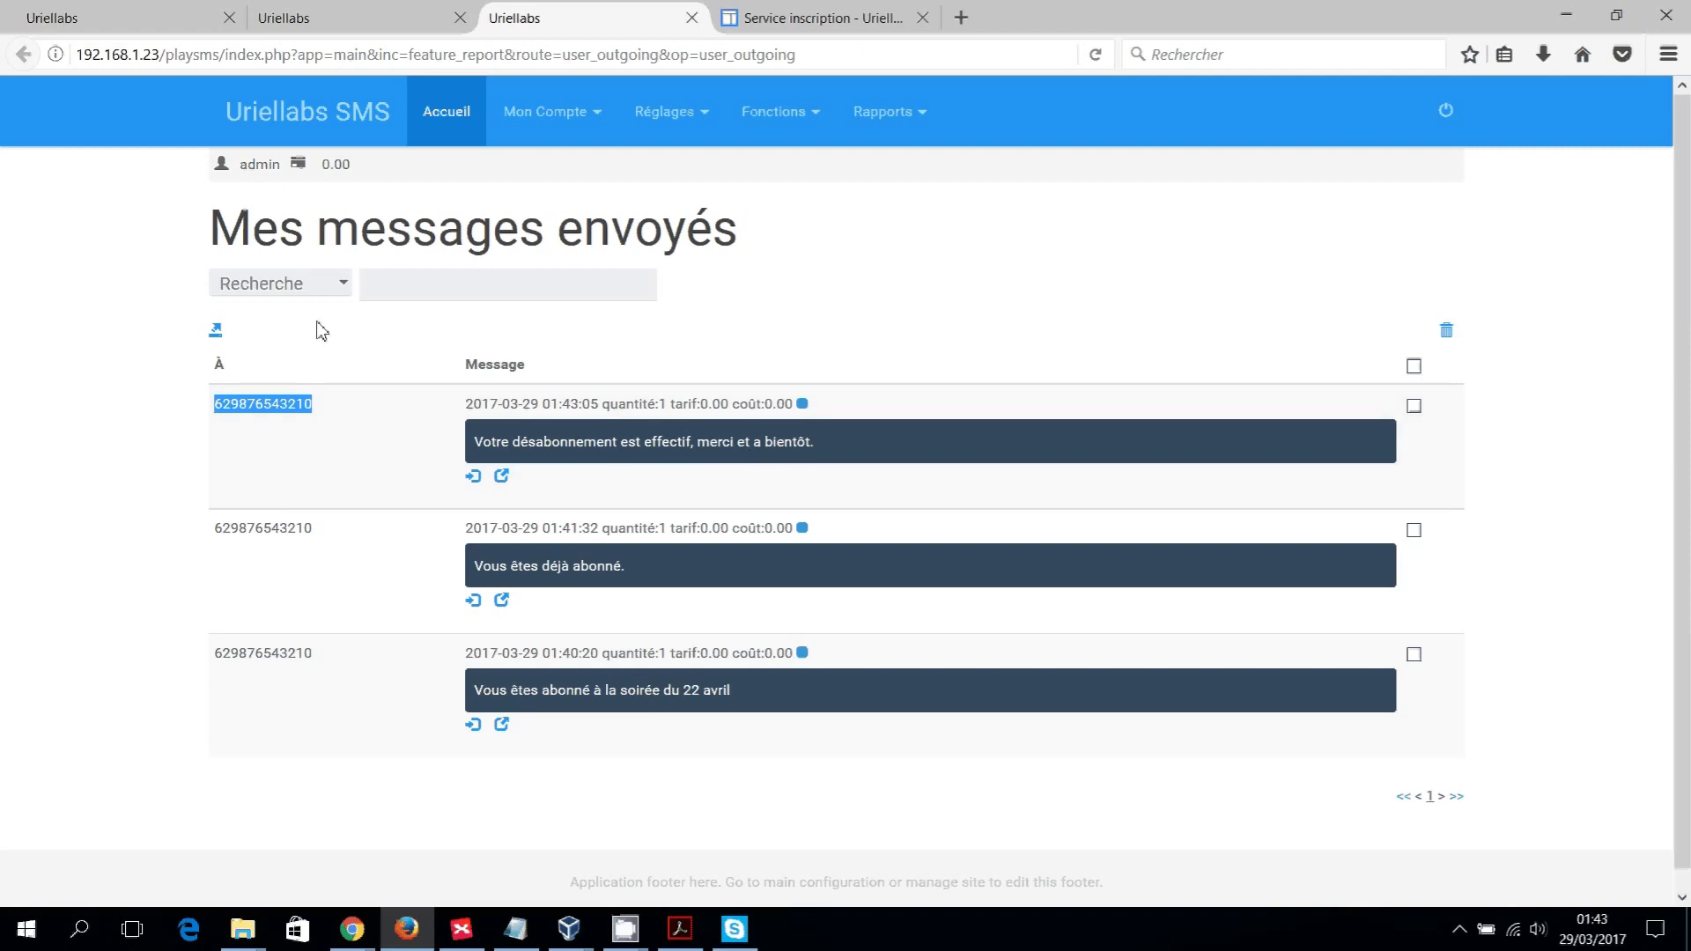
Enter the invalid message "AB ni" in the open incoming SMS simulation form.
click(377, 26)
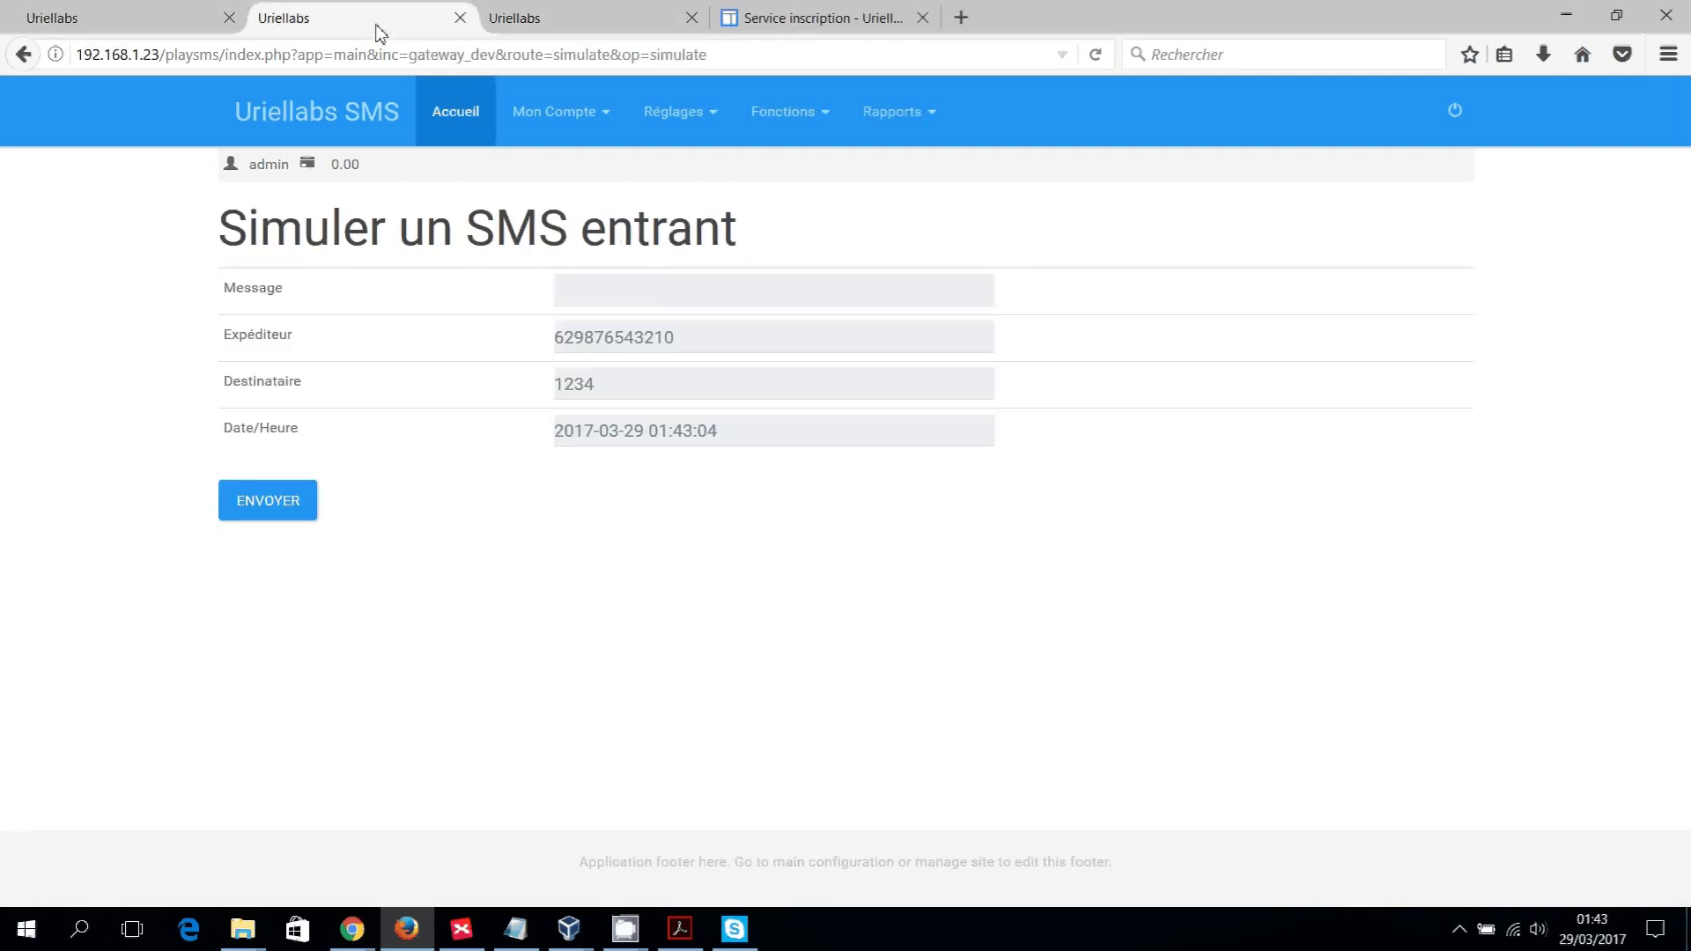
click(698, 290)
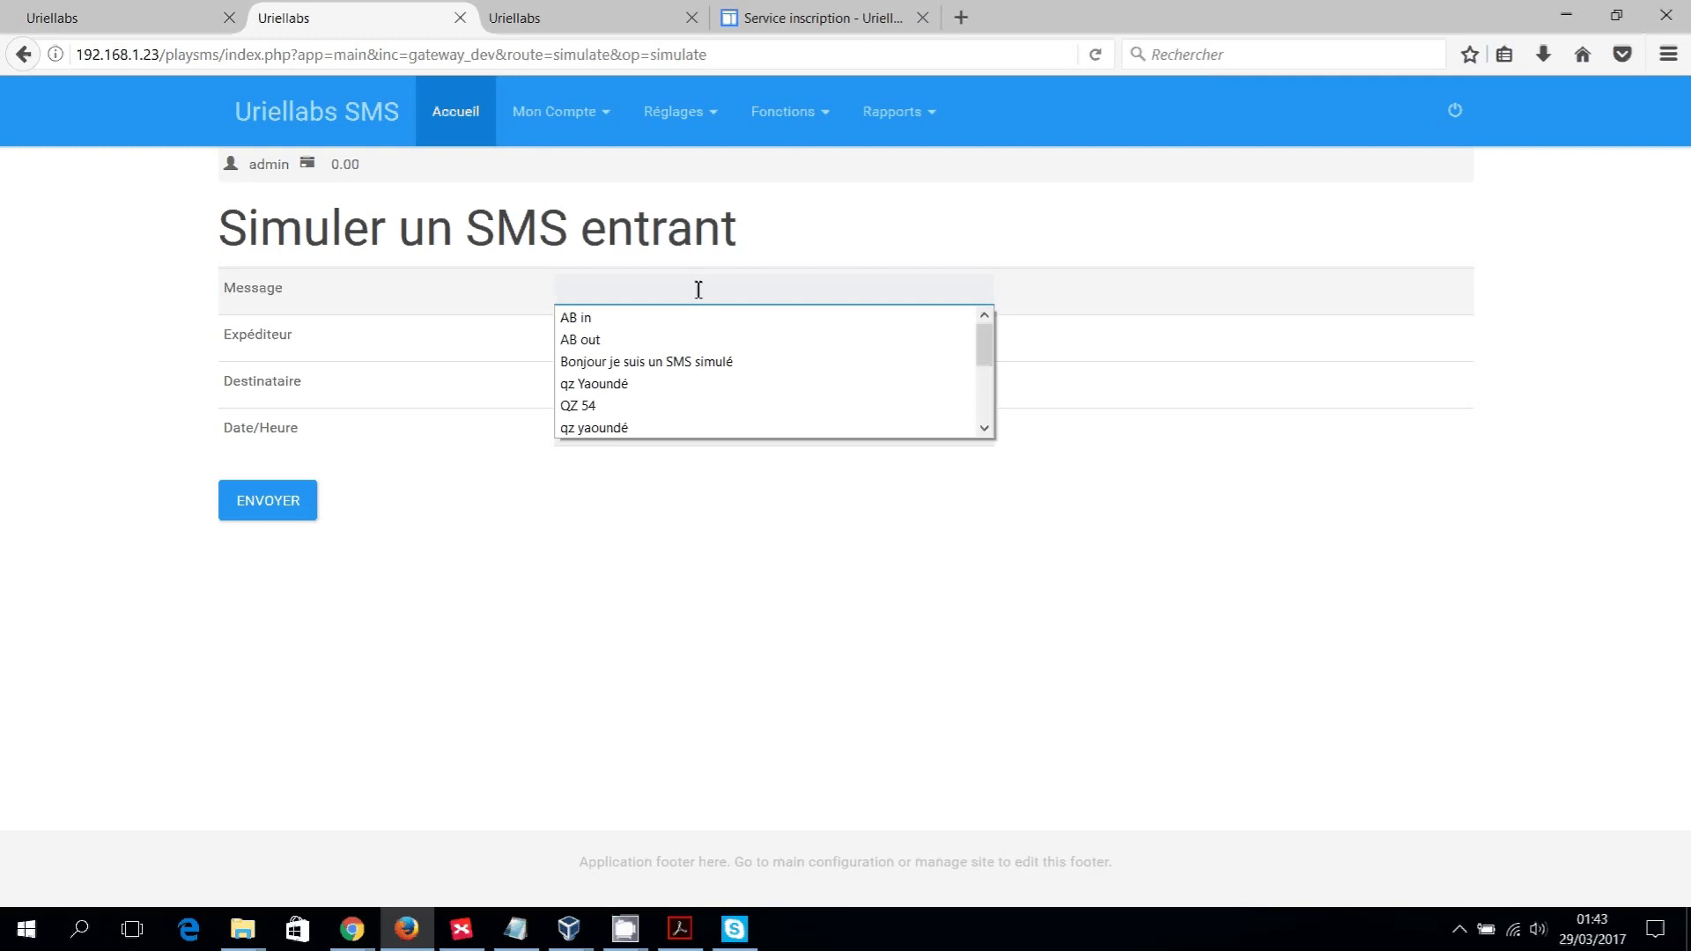
text(AB)
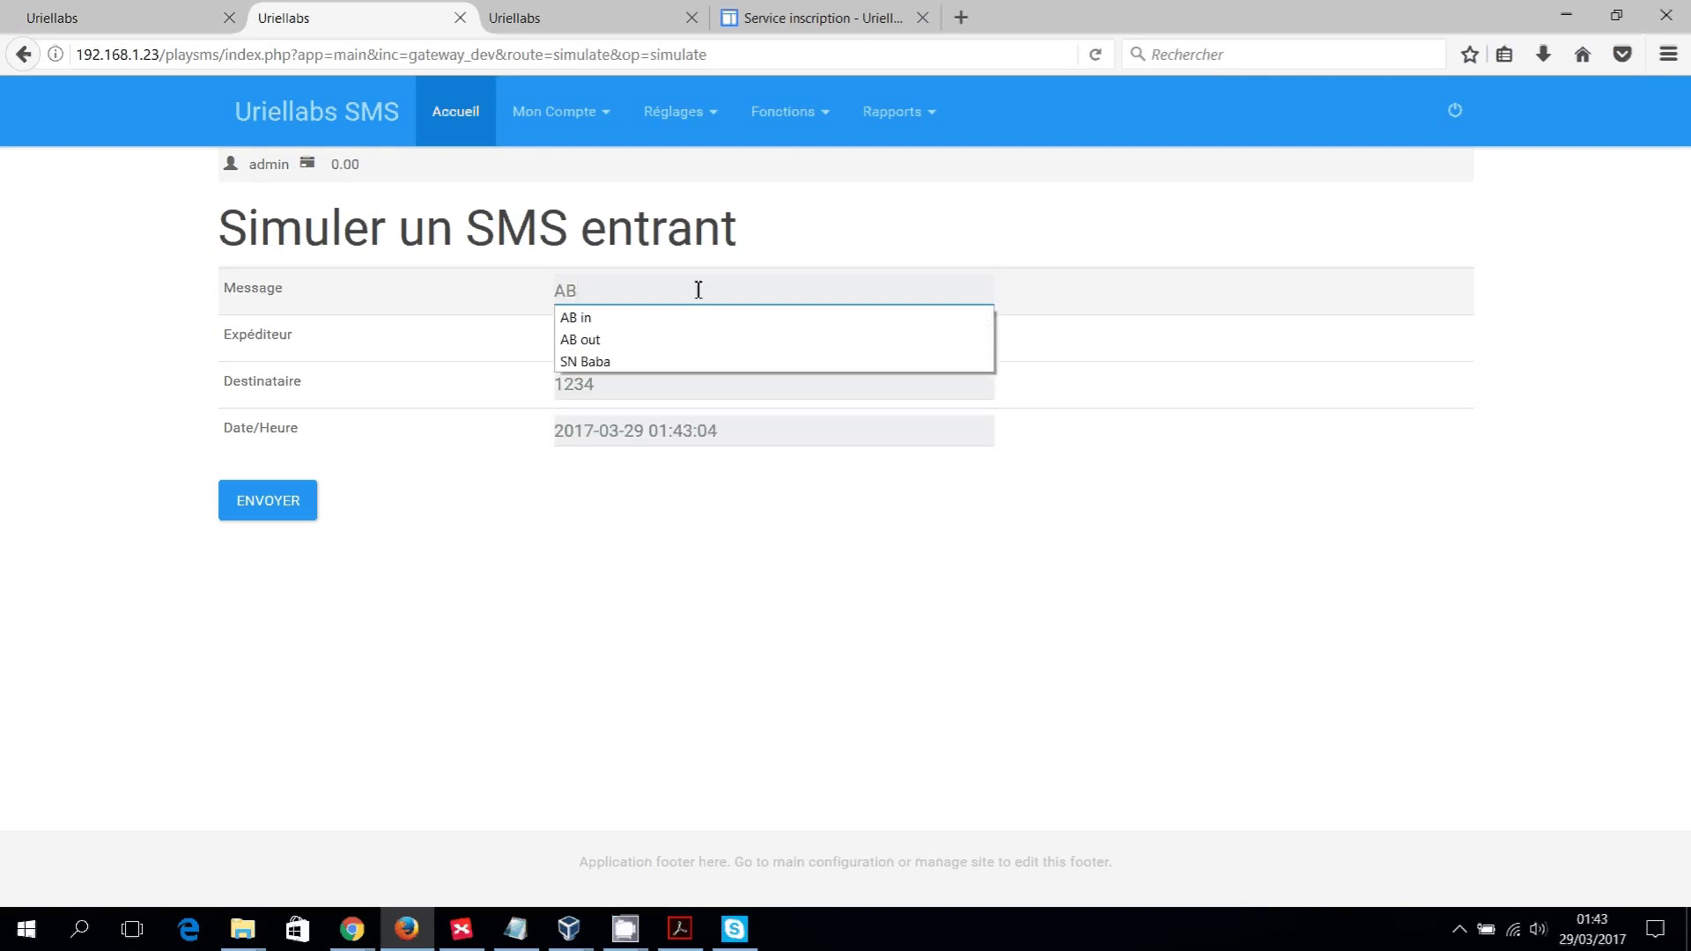
text( uot)
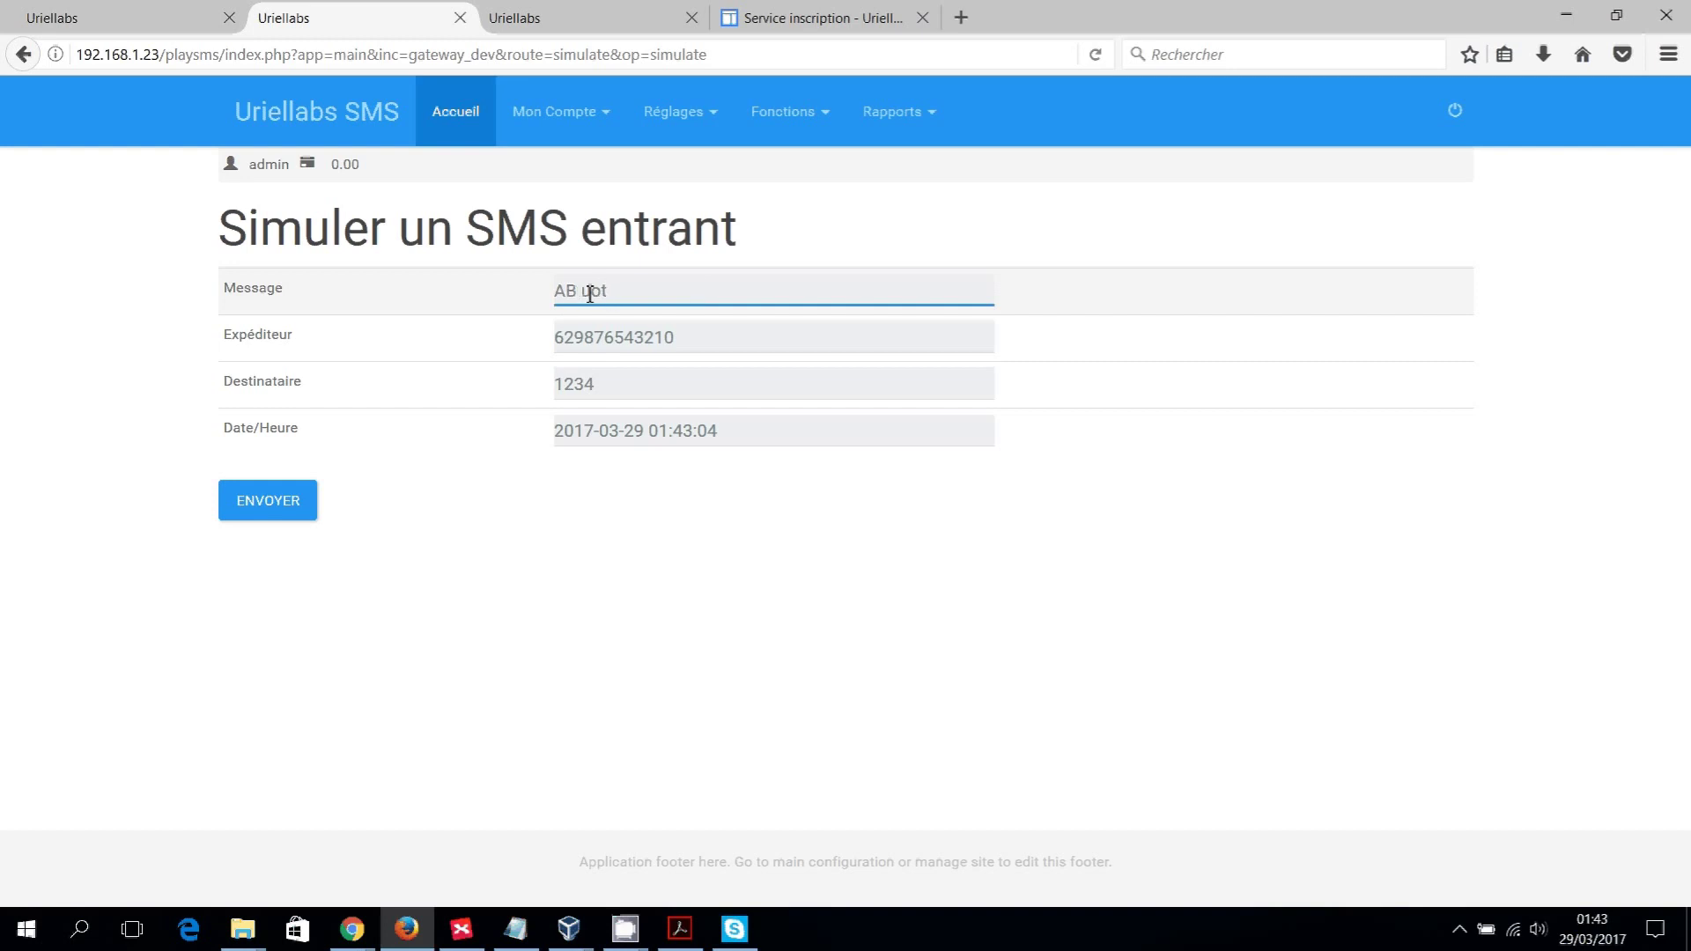
key(BackSpace)
key(BackSpace)
key(BackSpace)
key(BackSpace)
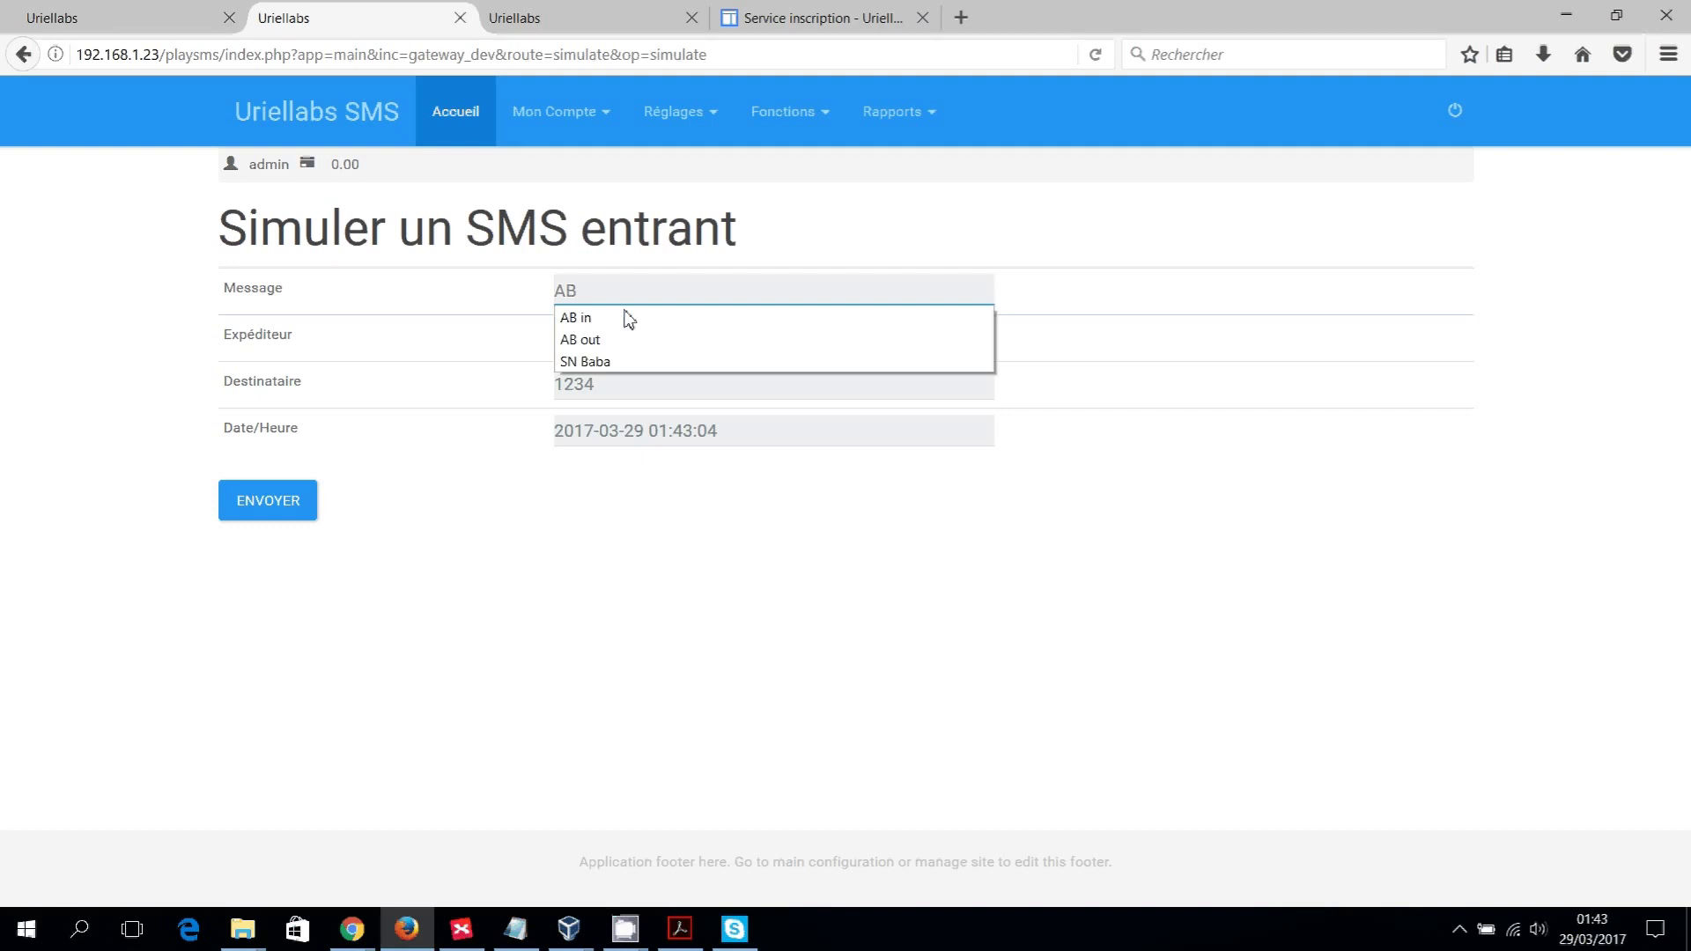
text(ni)
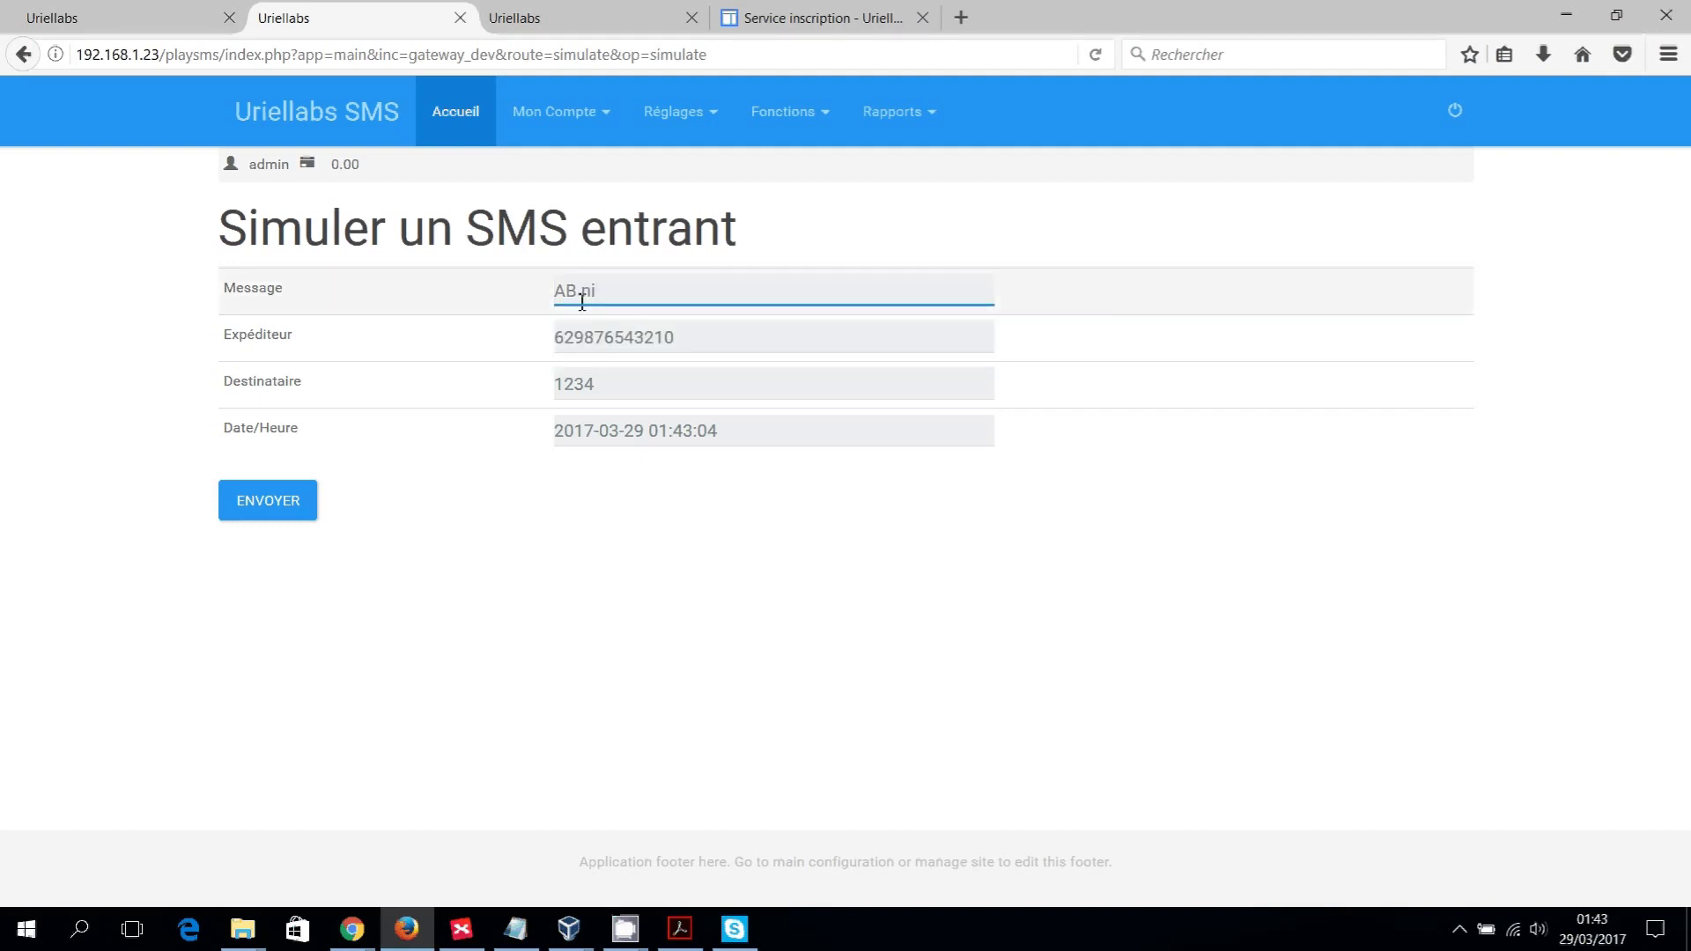
Change the last digit of the sender's number to 1 and try to send the simulated message.
double_click(702, 346)
key(End)
key(BackSpace)
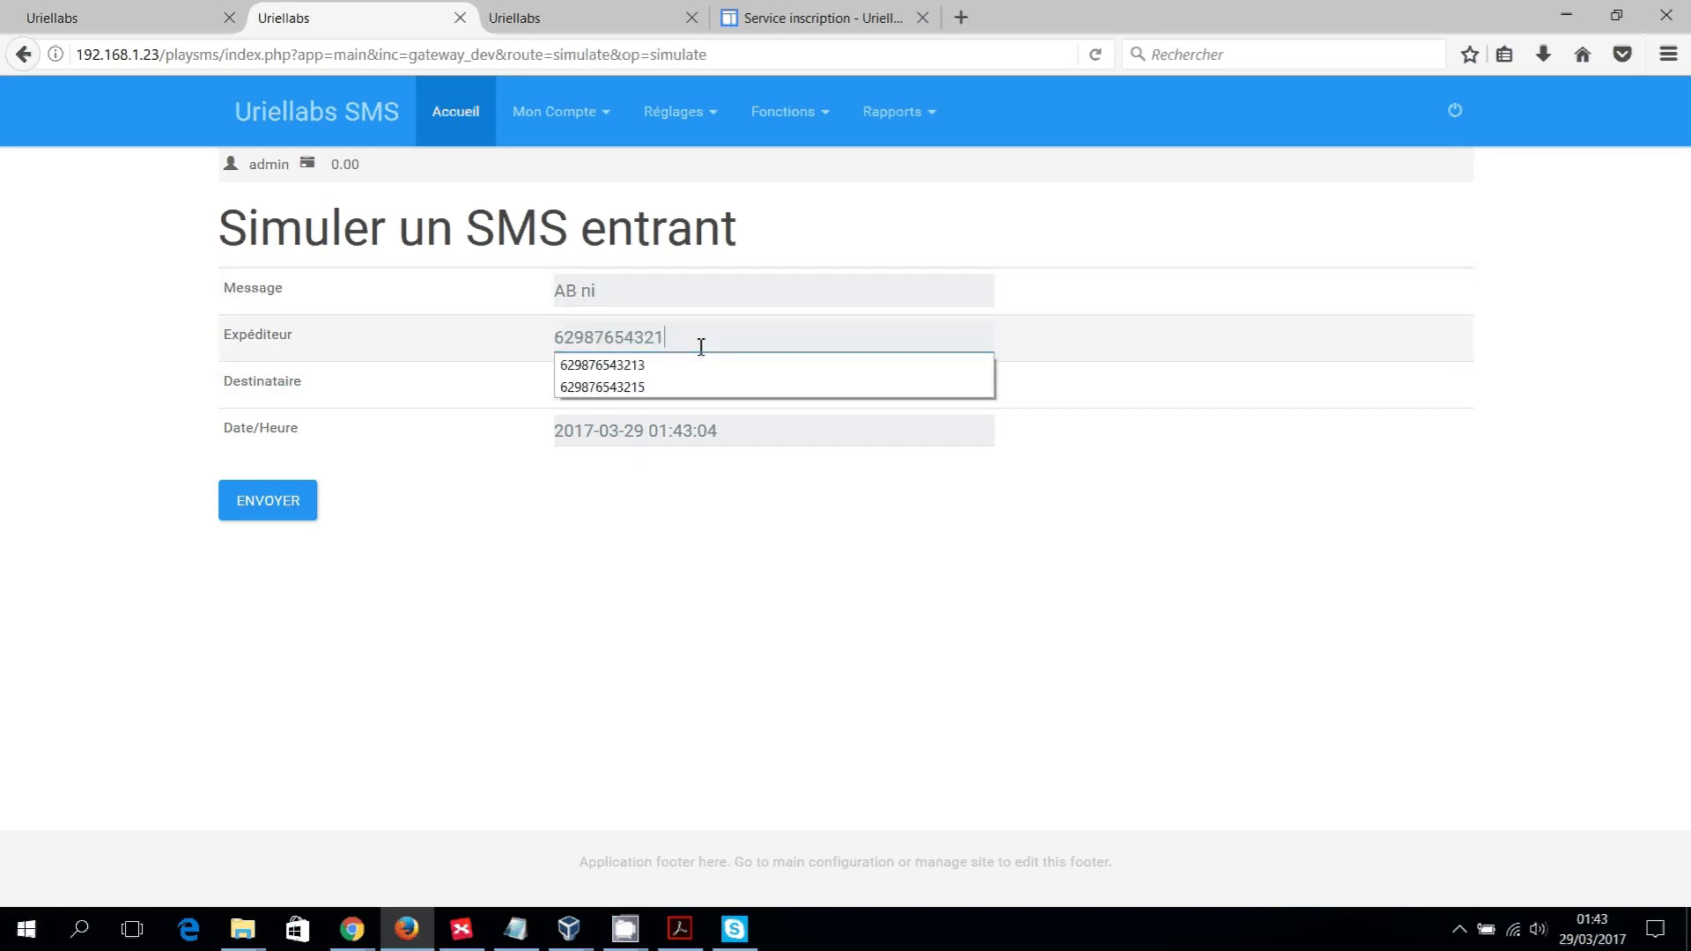
text(1)
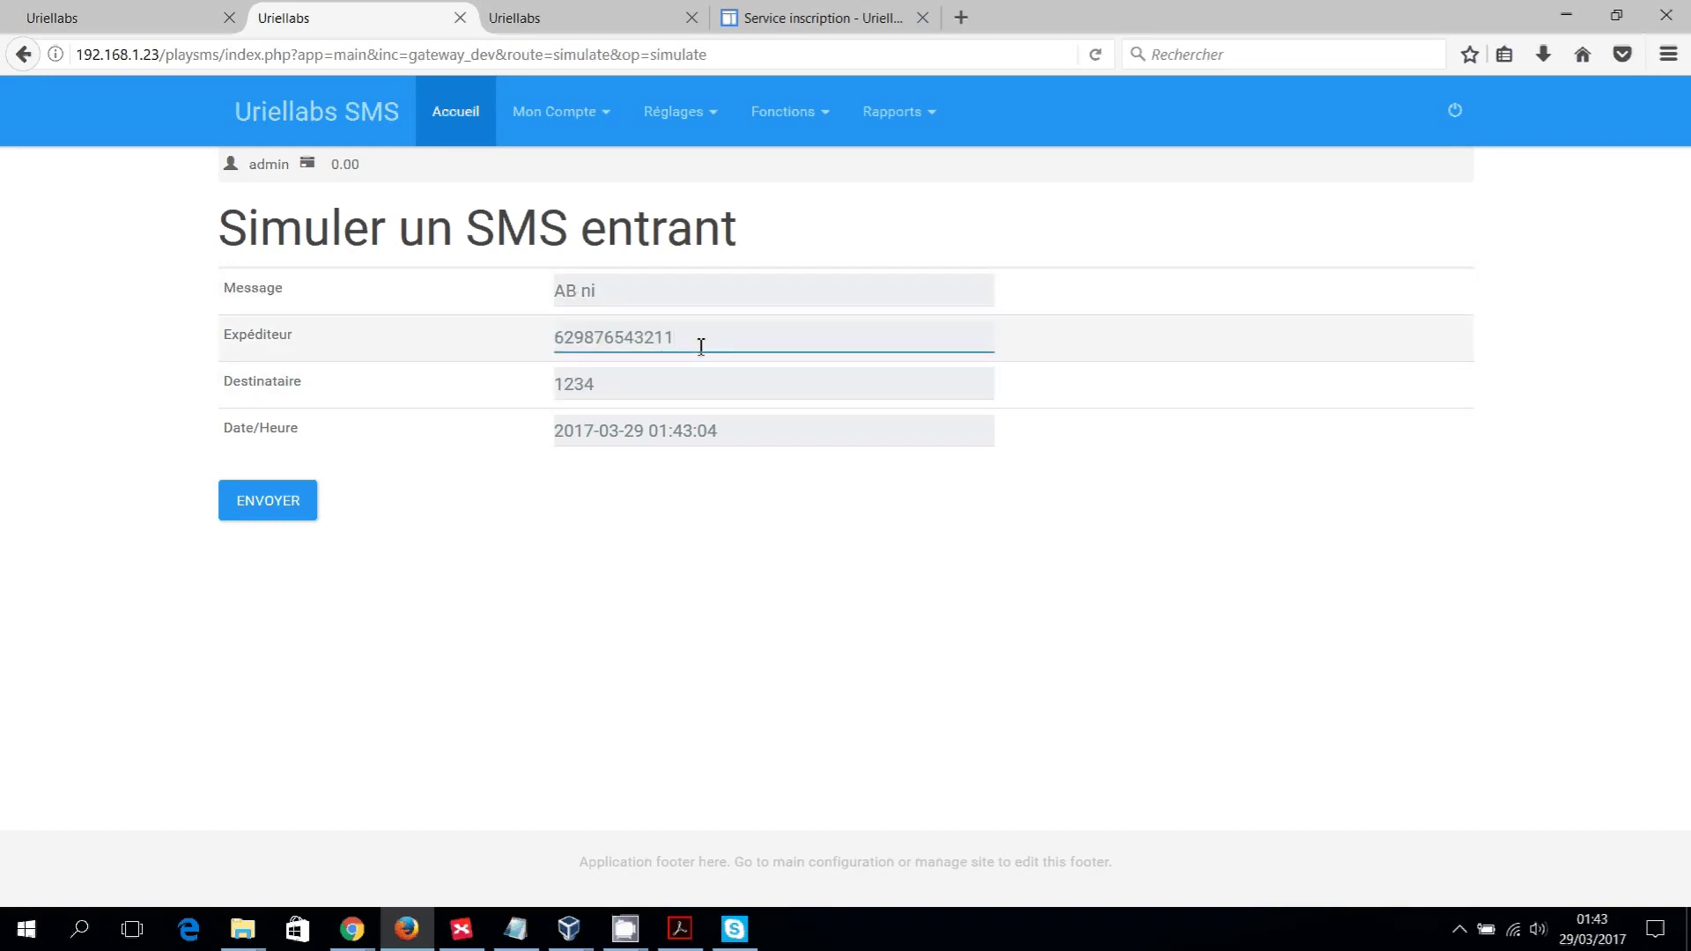
click(621, 645)
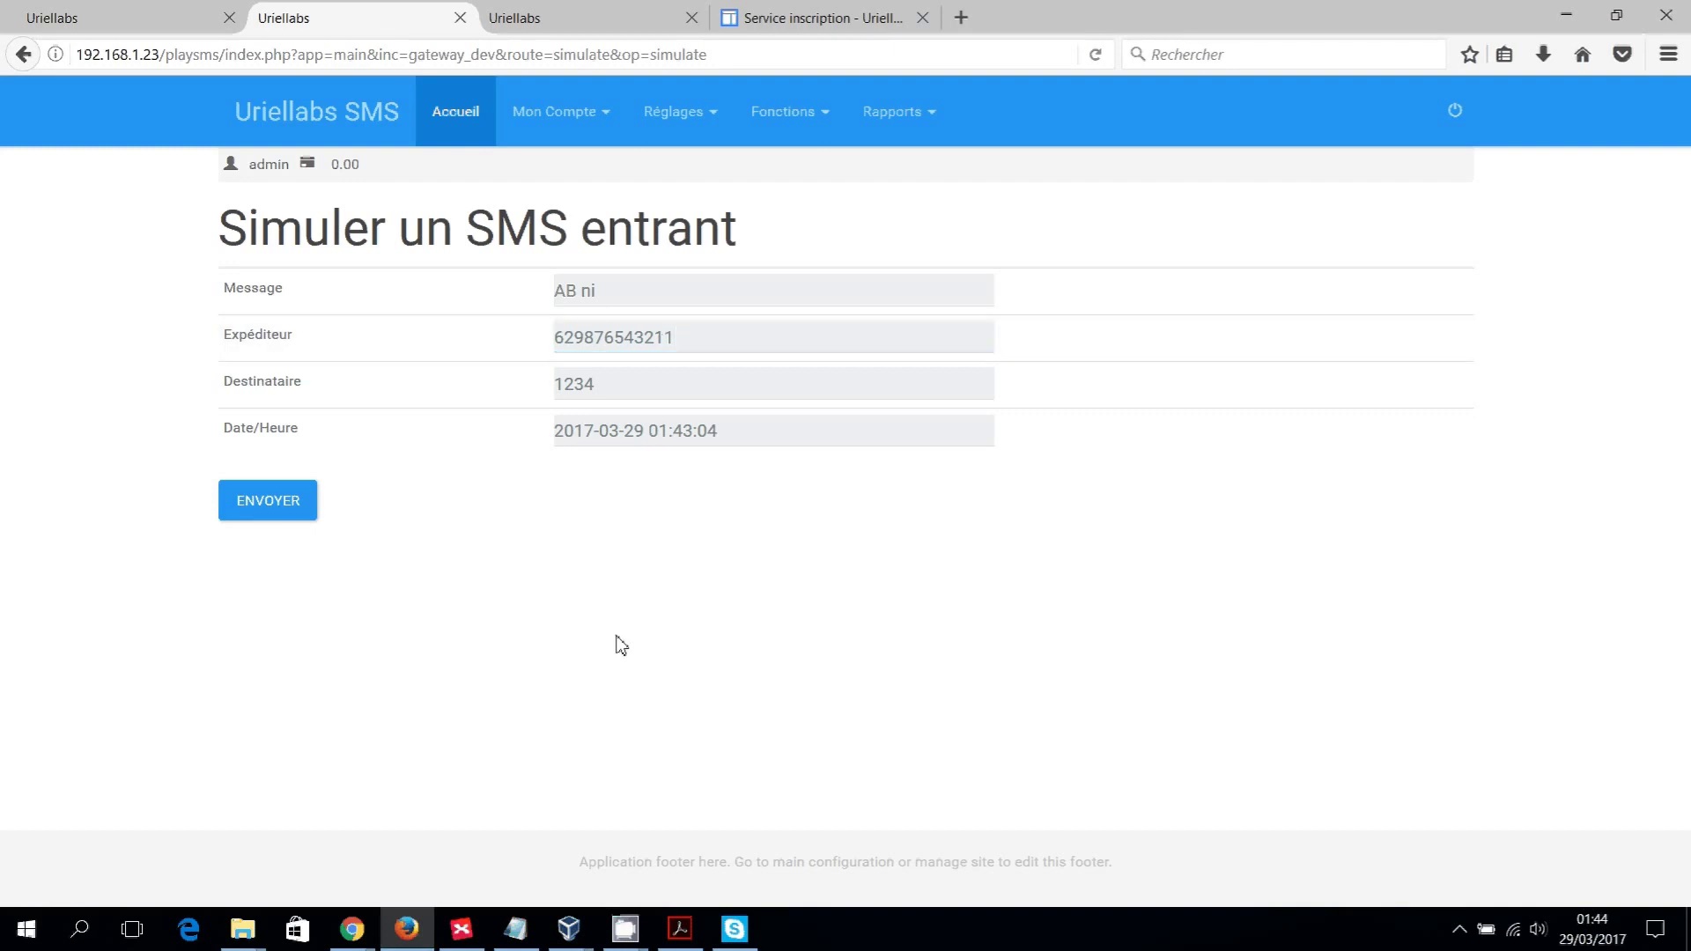
click(294, 502)
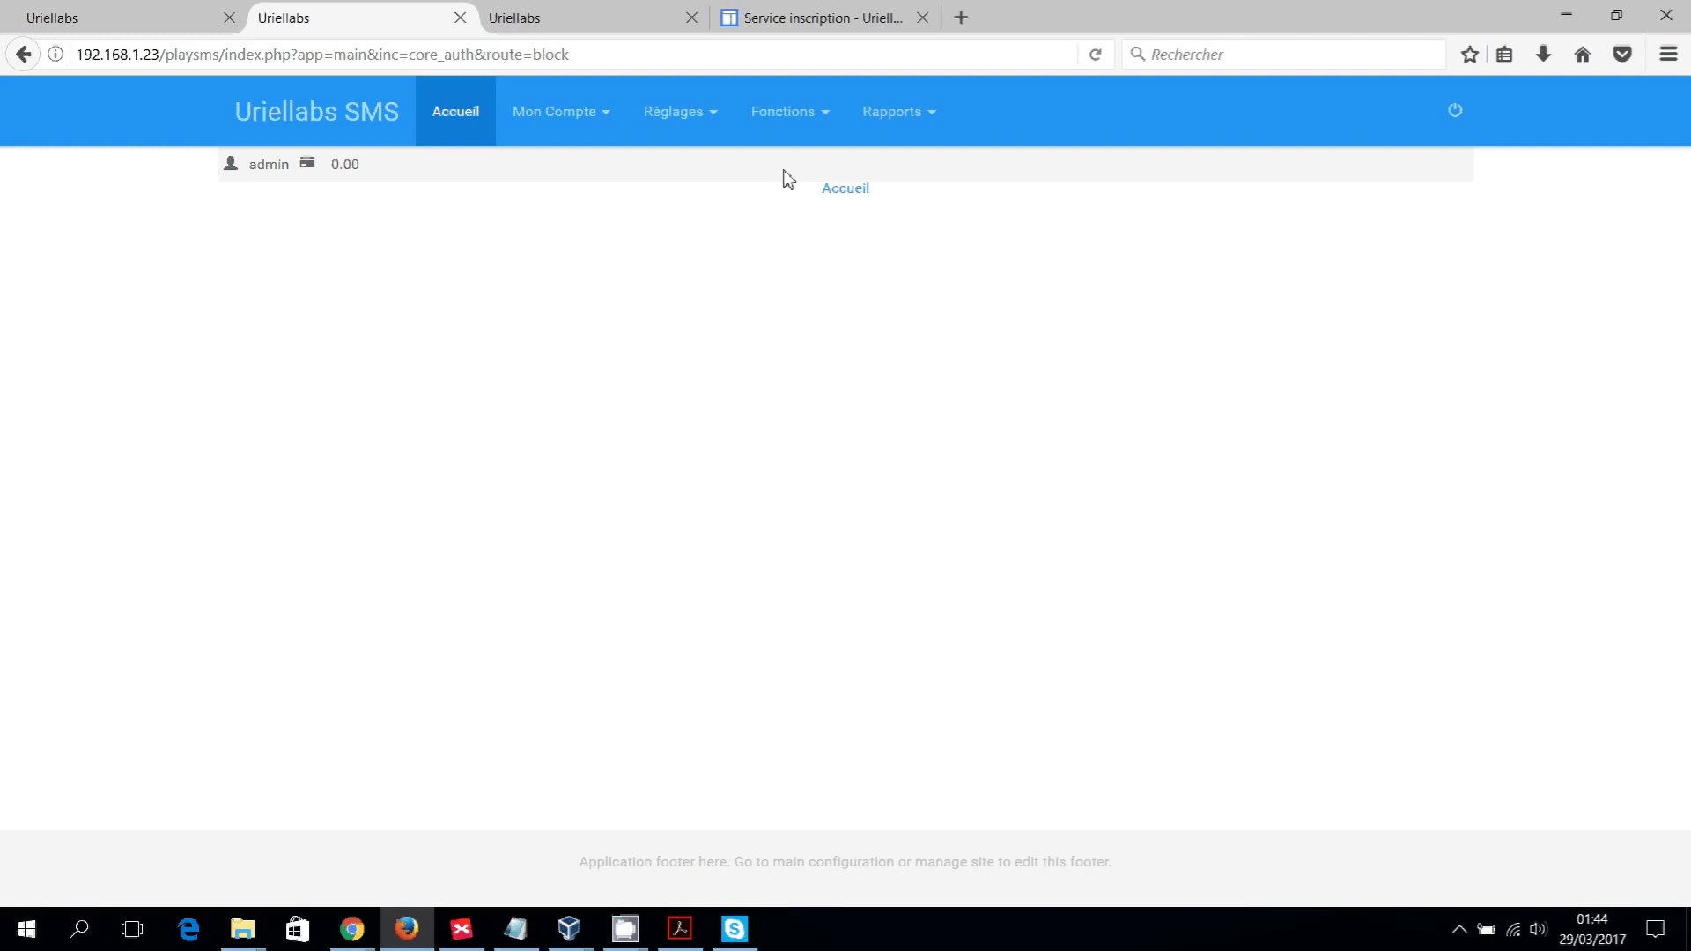
Load a fresh incoming SMS simulation form and enter the invalid message "AB ni".
click(715, 116)
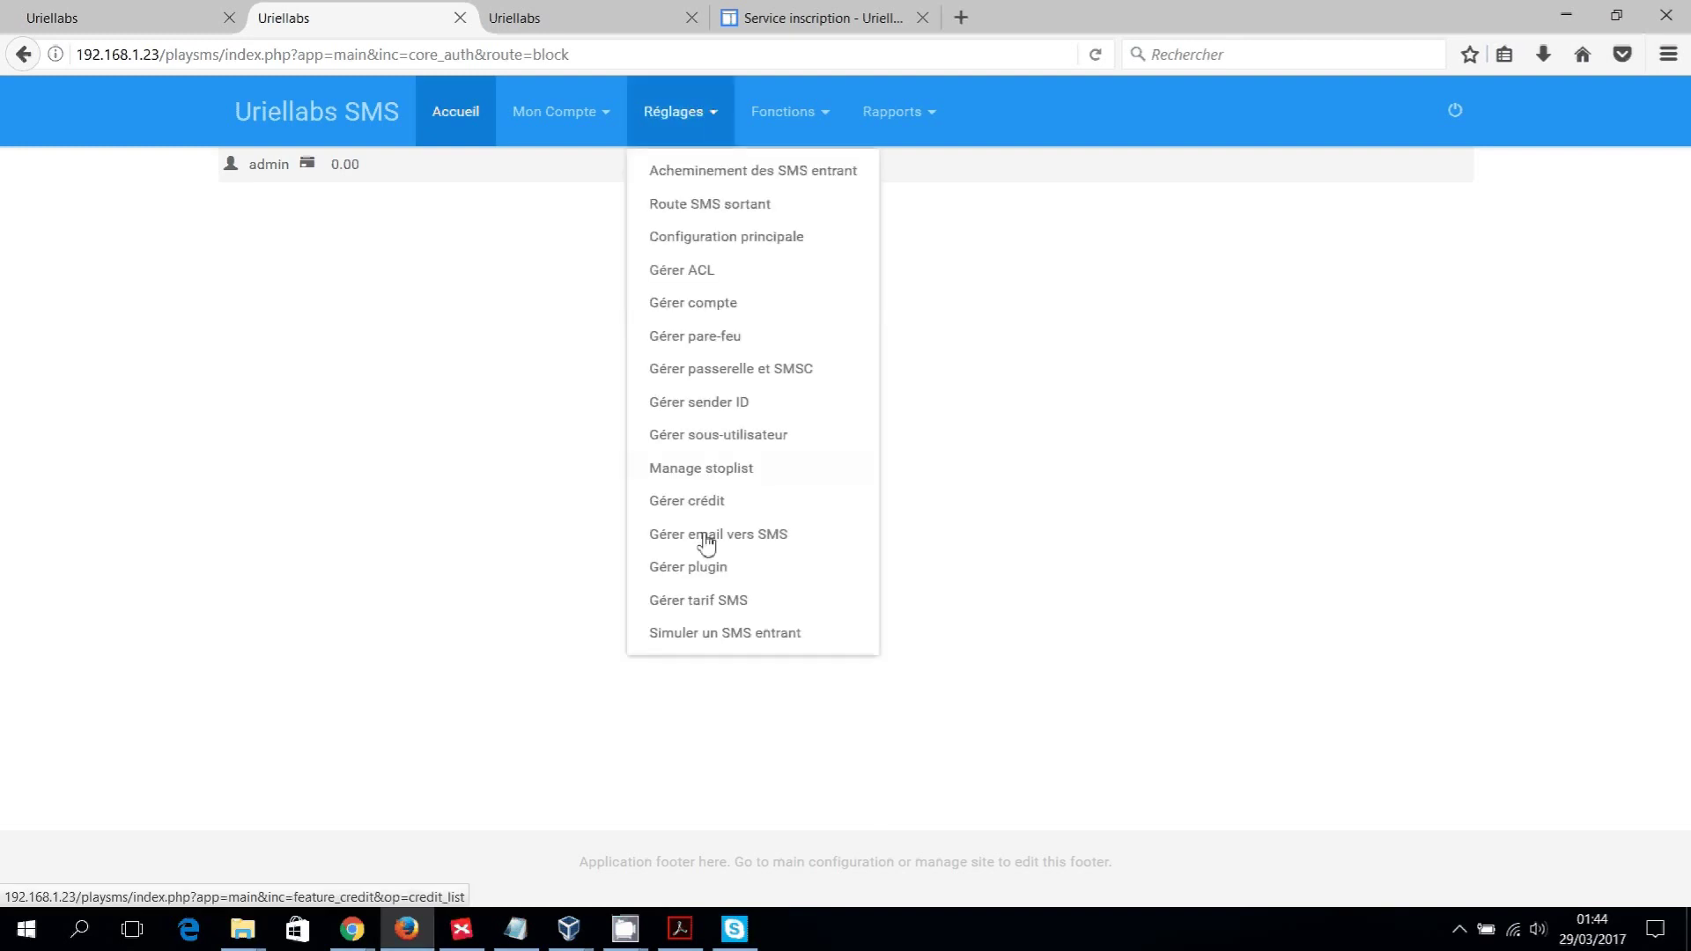
click(695, 636)
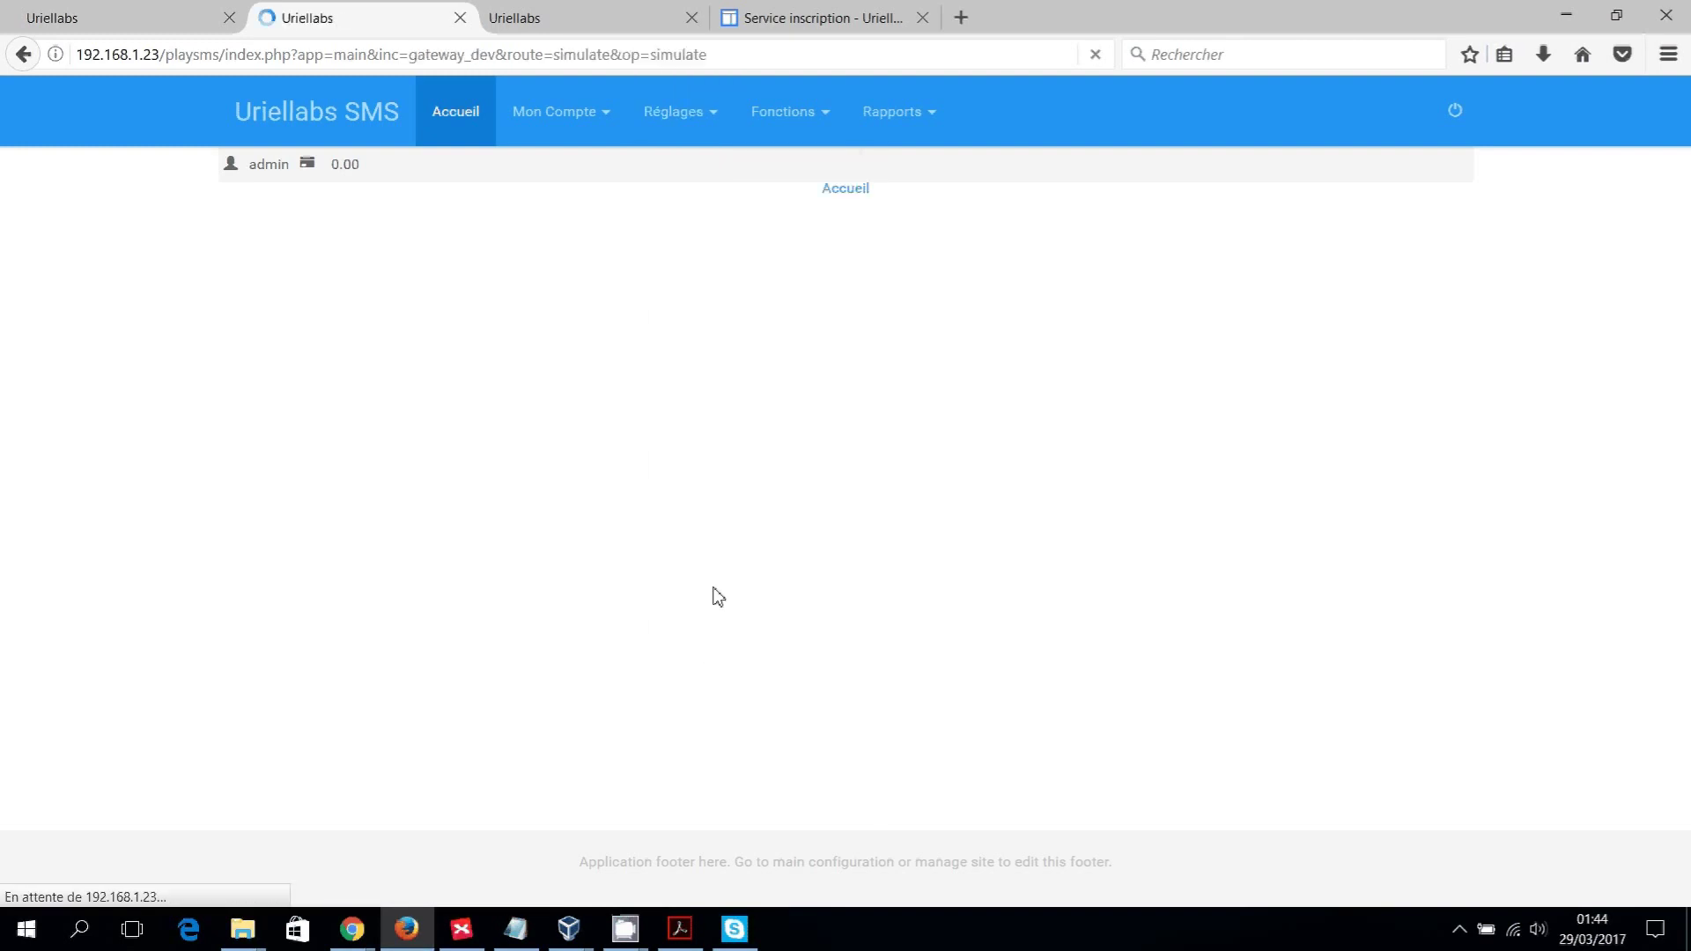
click(688, 292)
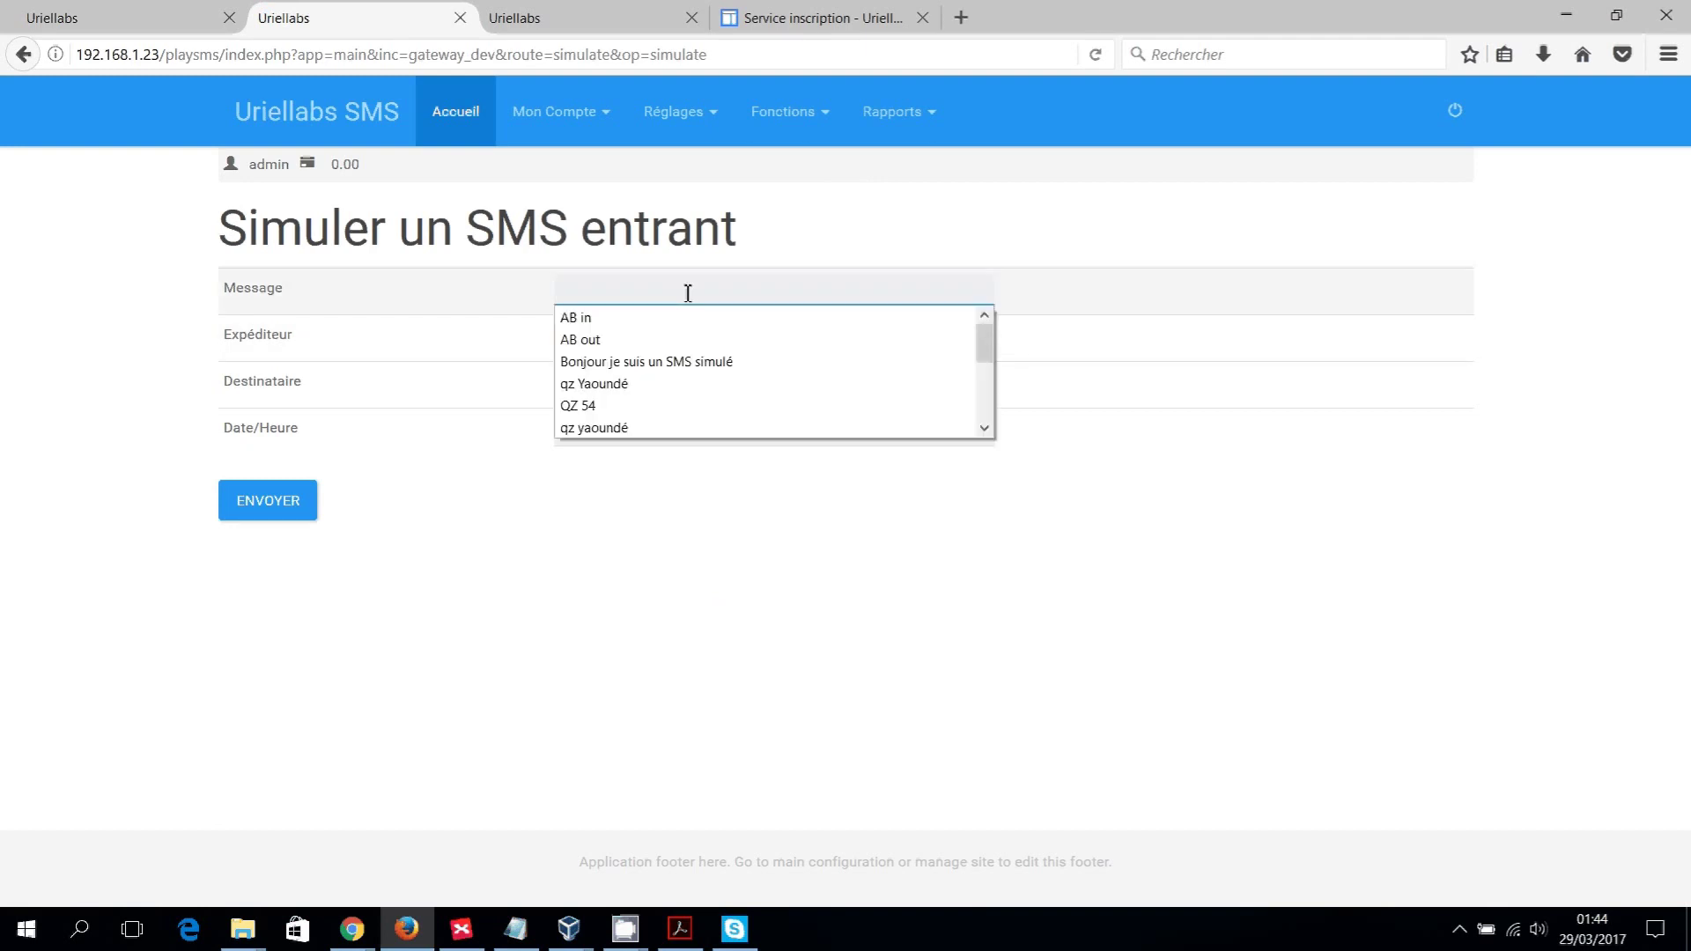
text(AB)
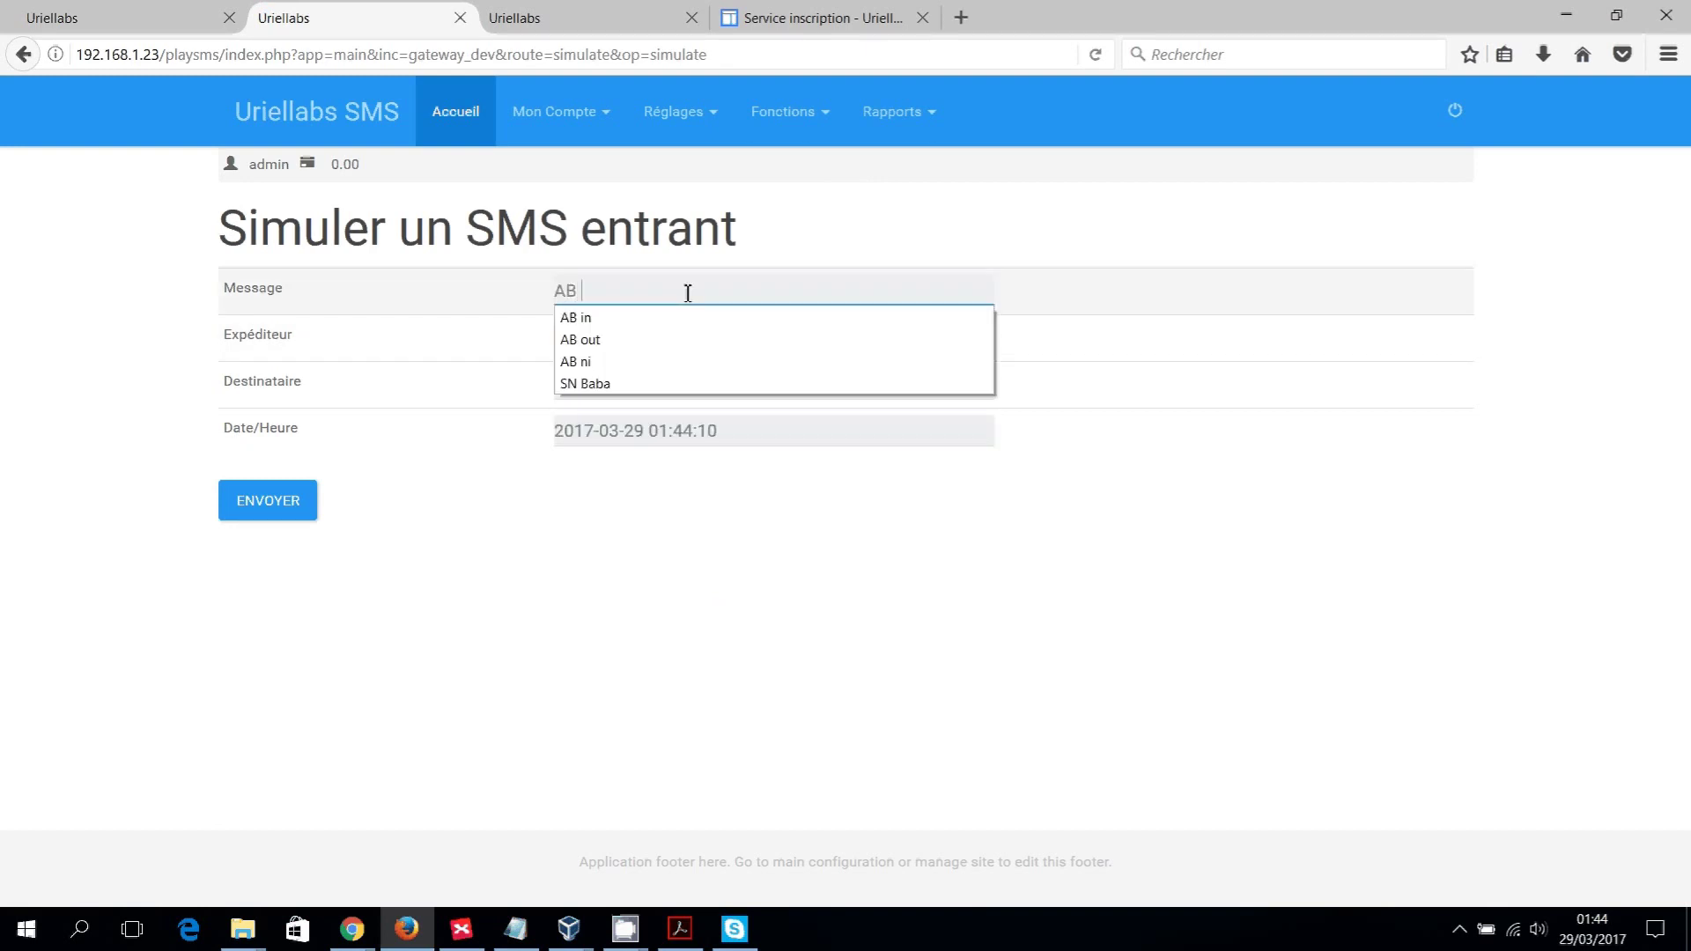
text( ni)
key(Down)
key(Return)
Change the last digit of the sender's number to 1 and send the simulated invalid message.
click(710, 340)
key(BackSpace)
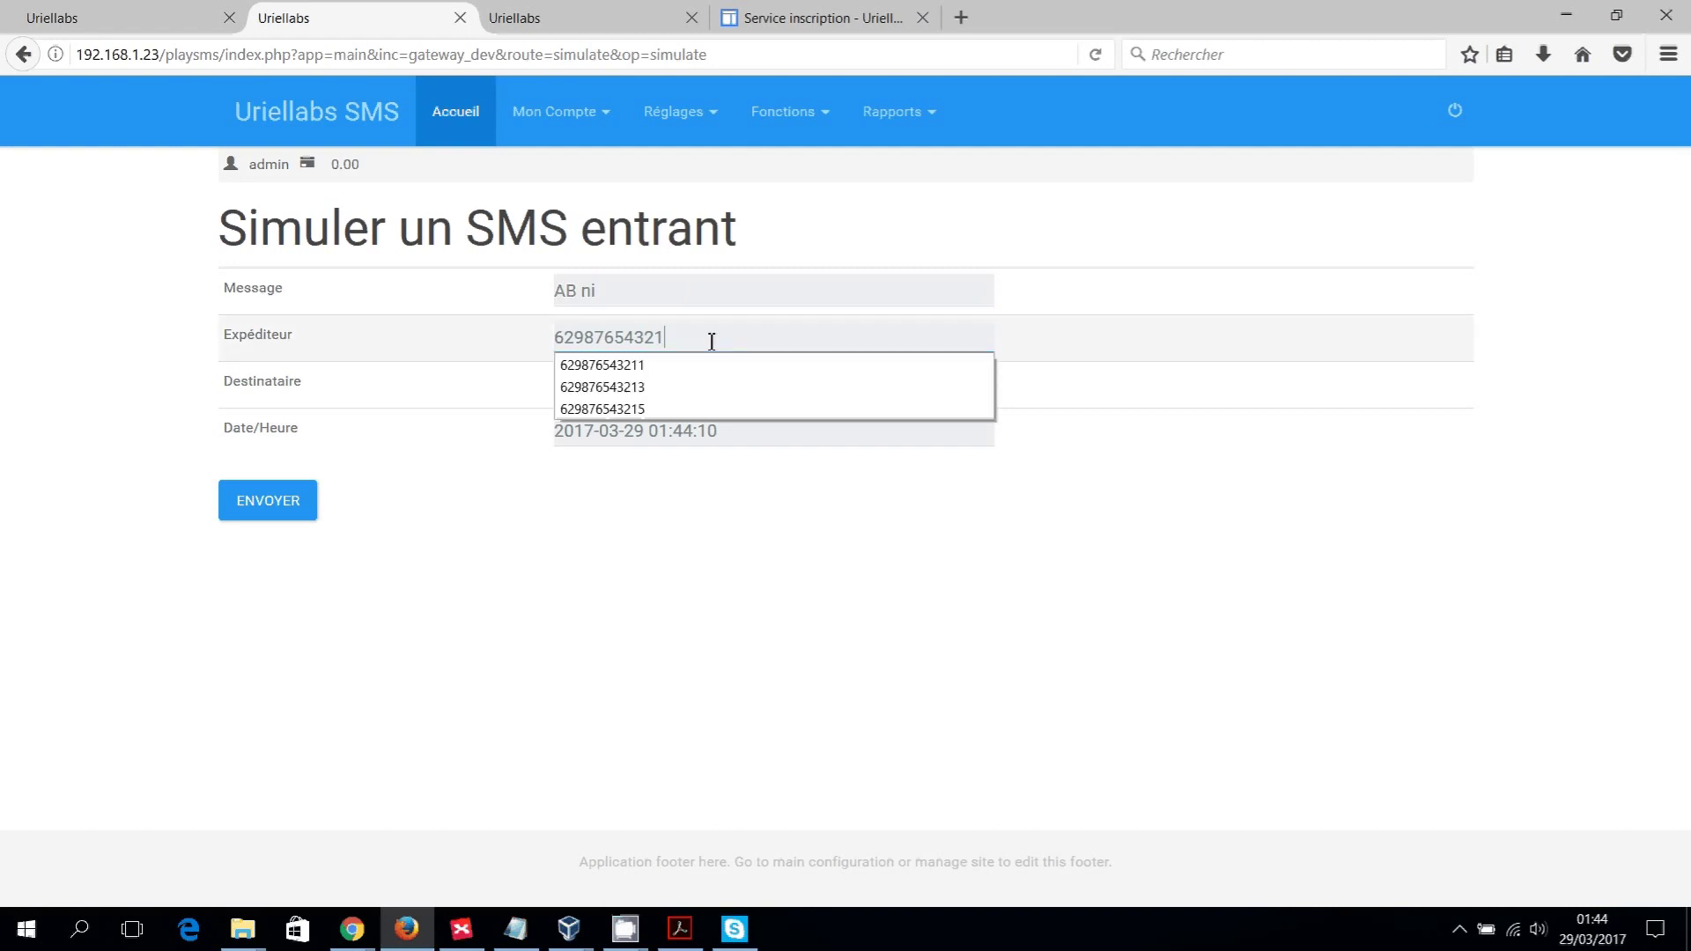
text(1)
click(679, 381)
click(282, 511)
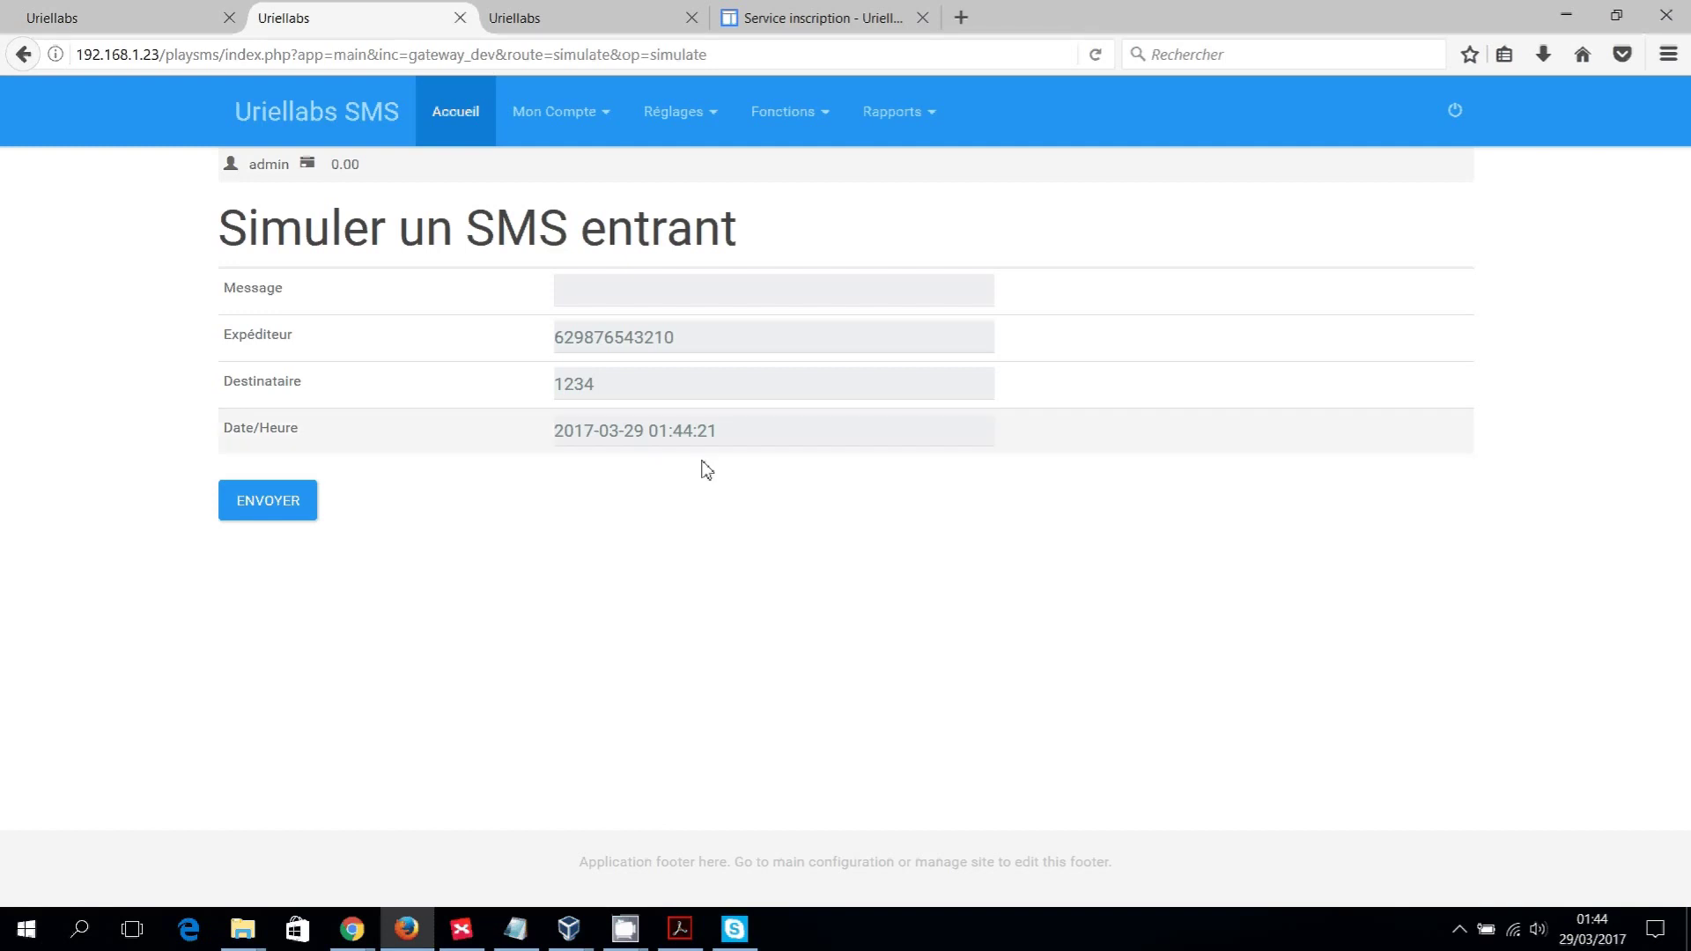
Refresh the sent messages report and check the reply to the invalid message.
click(593, 20)
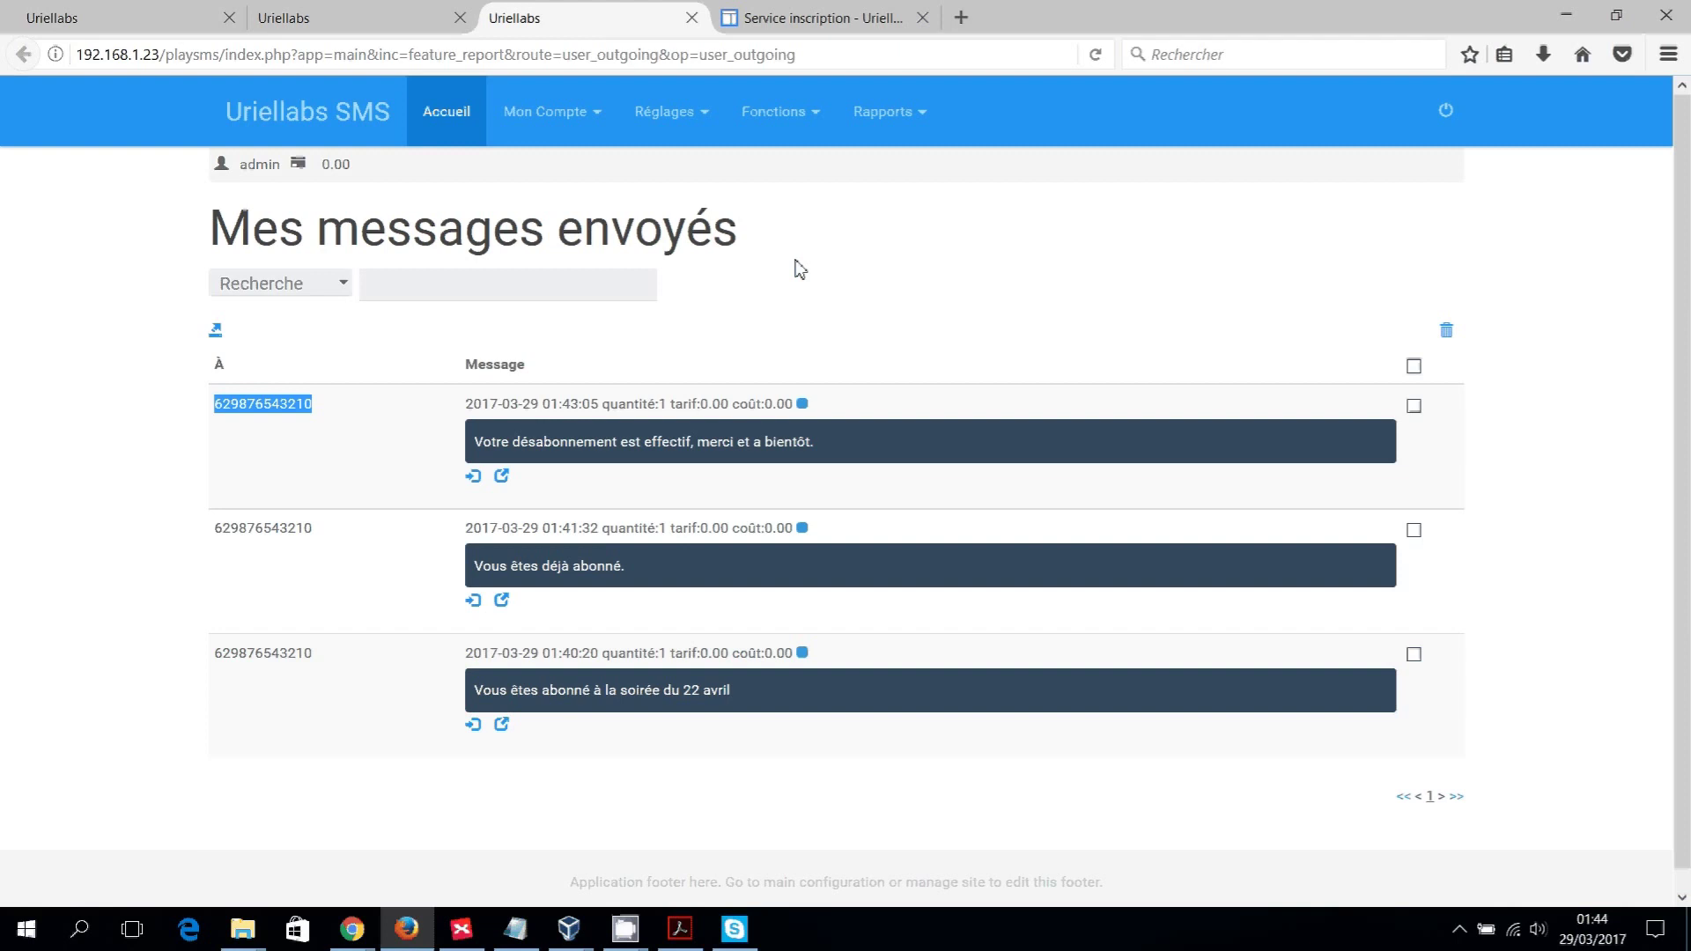
click(1097, 56)
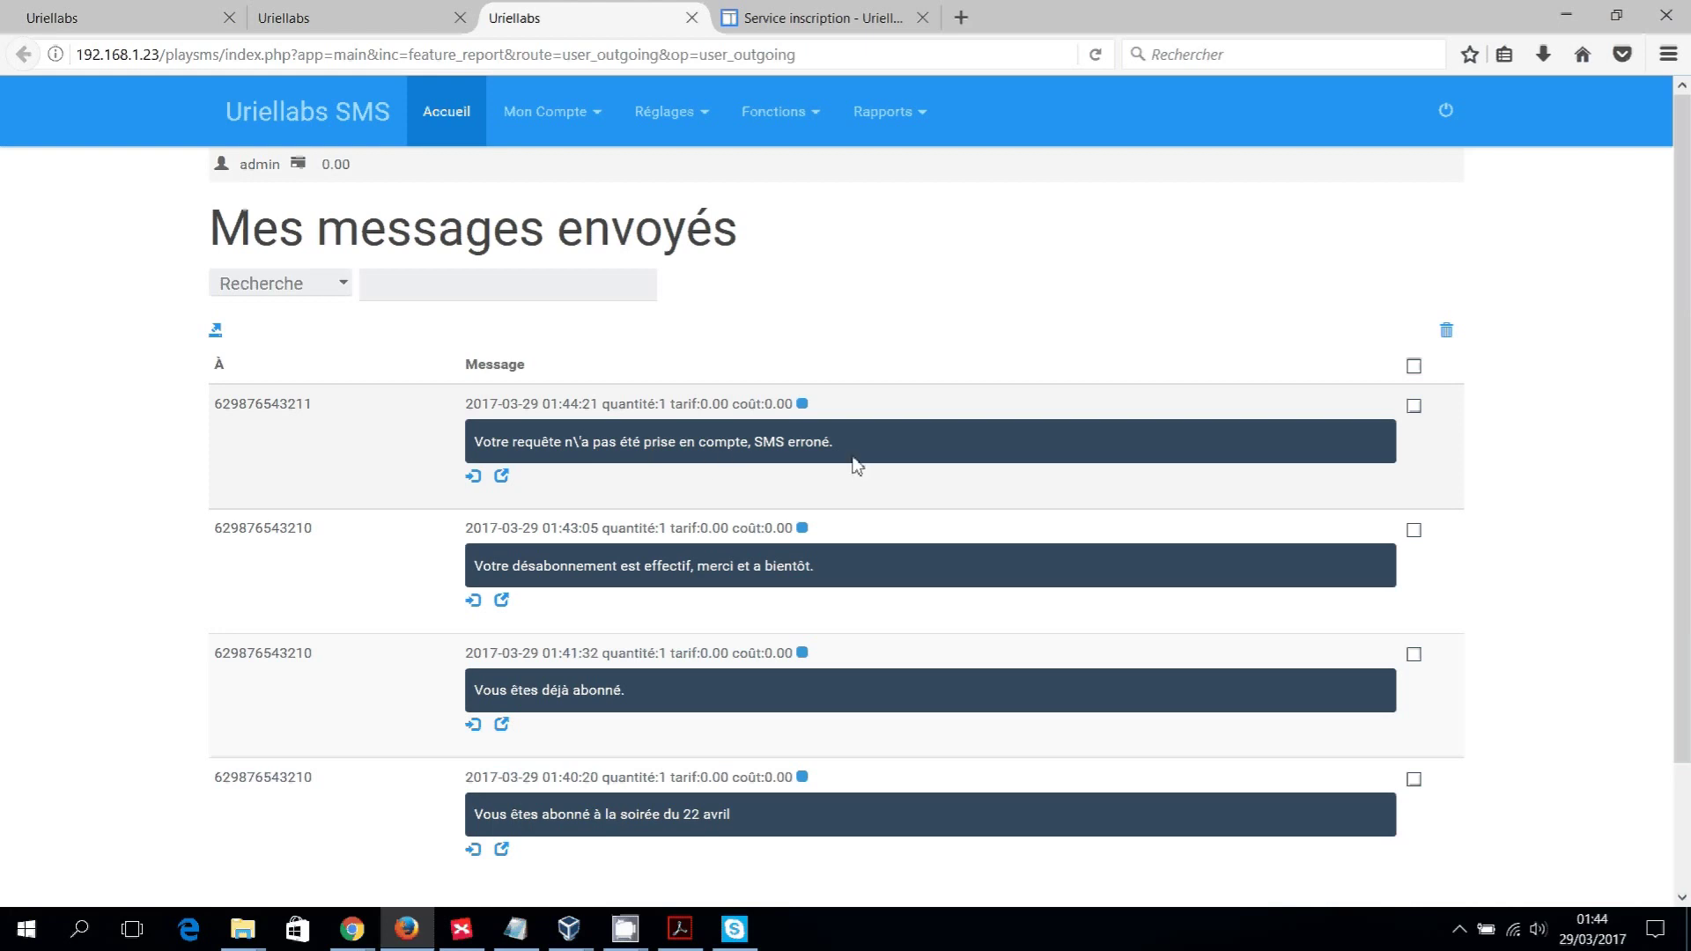
Try to send "AB in" from the default sender using the already open incoming SMS simulation form.
click(404, 18)
click(678, 296)
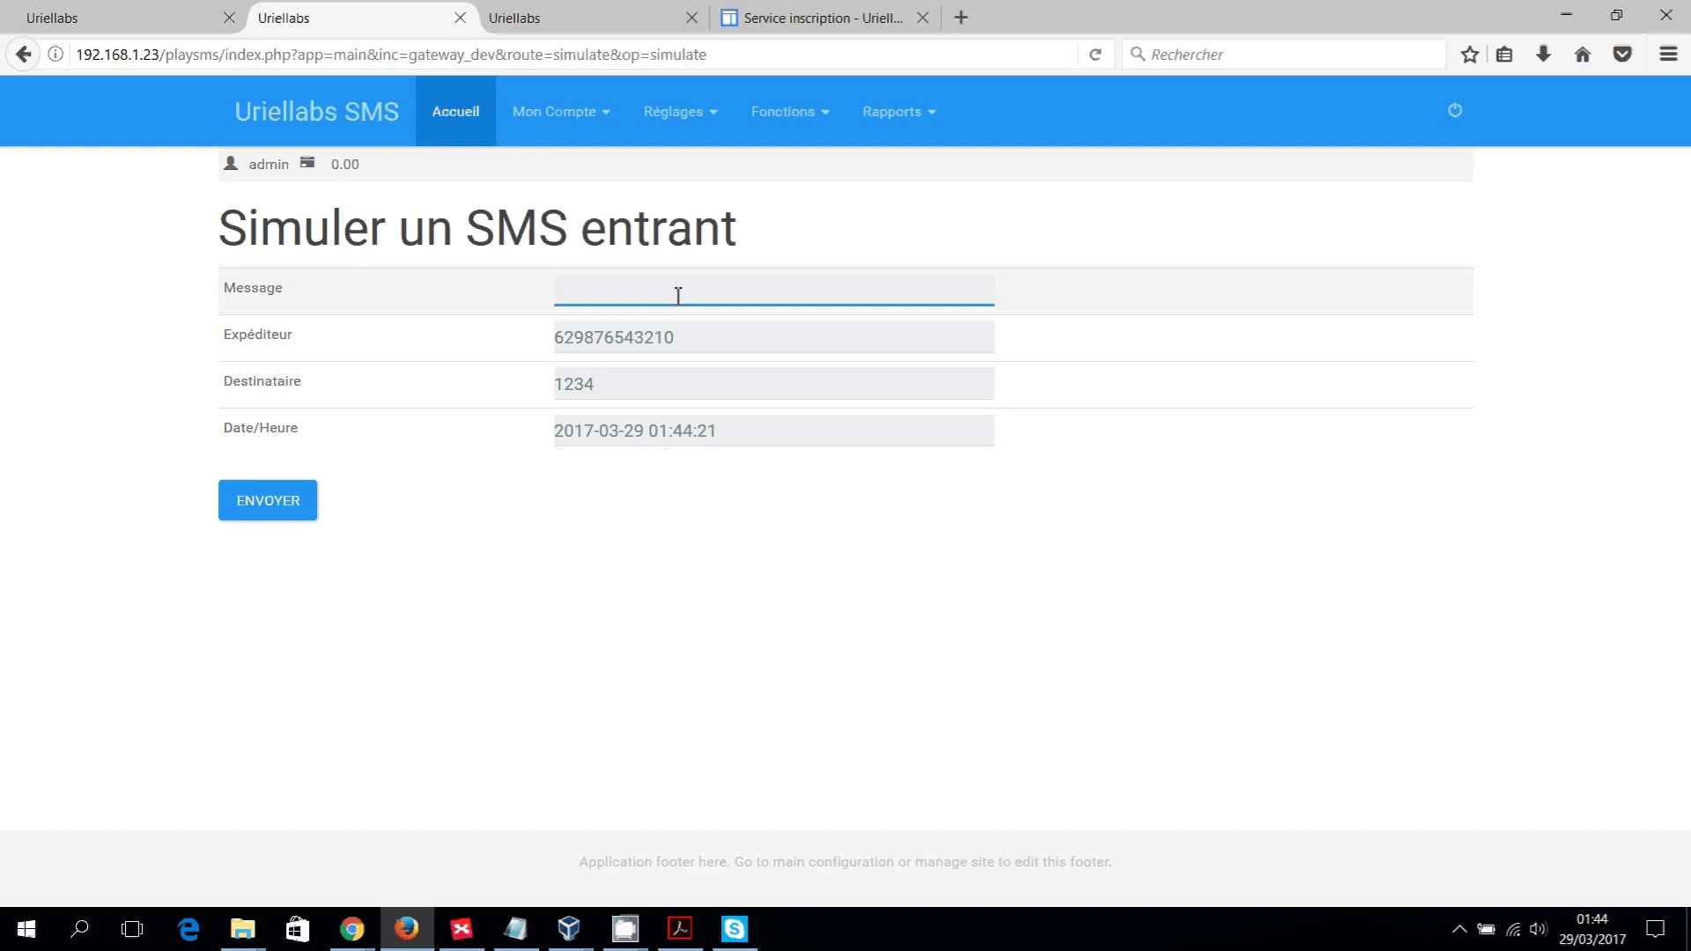
text(AB in)
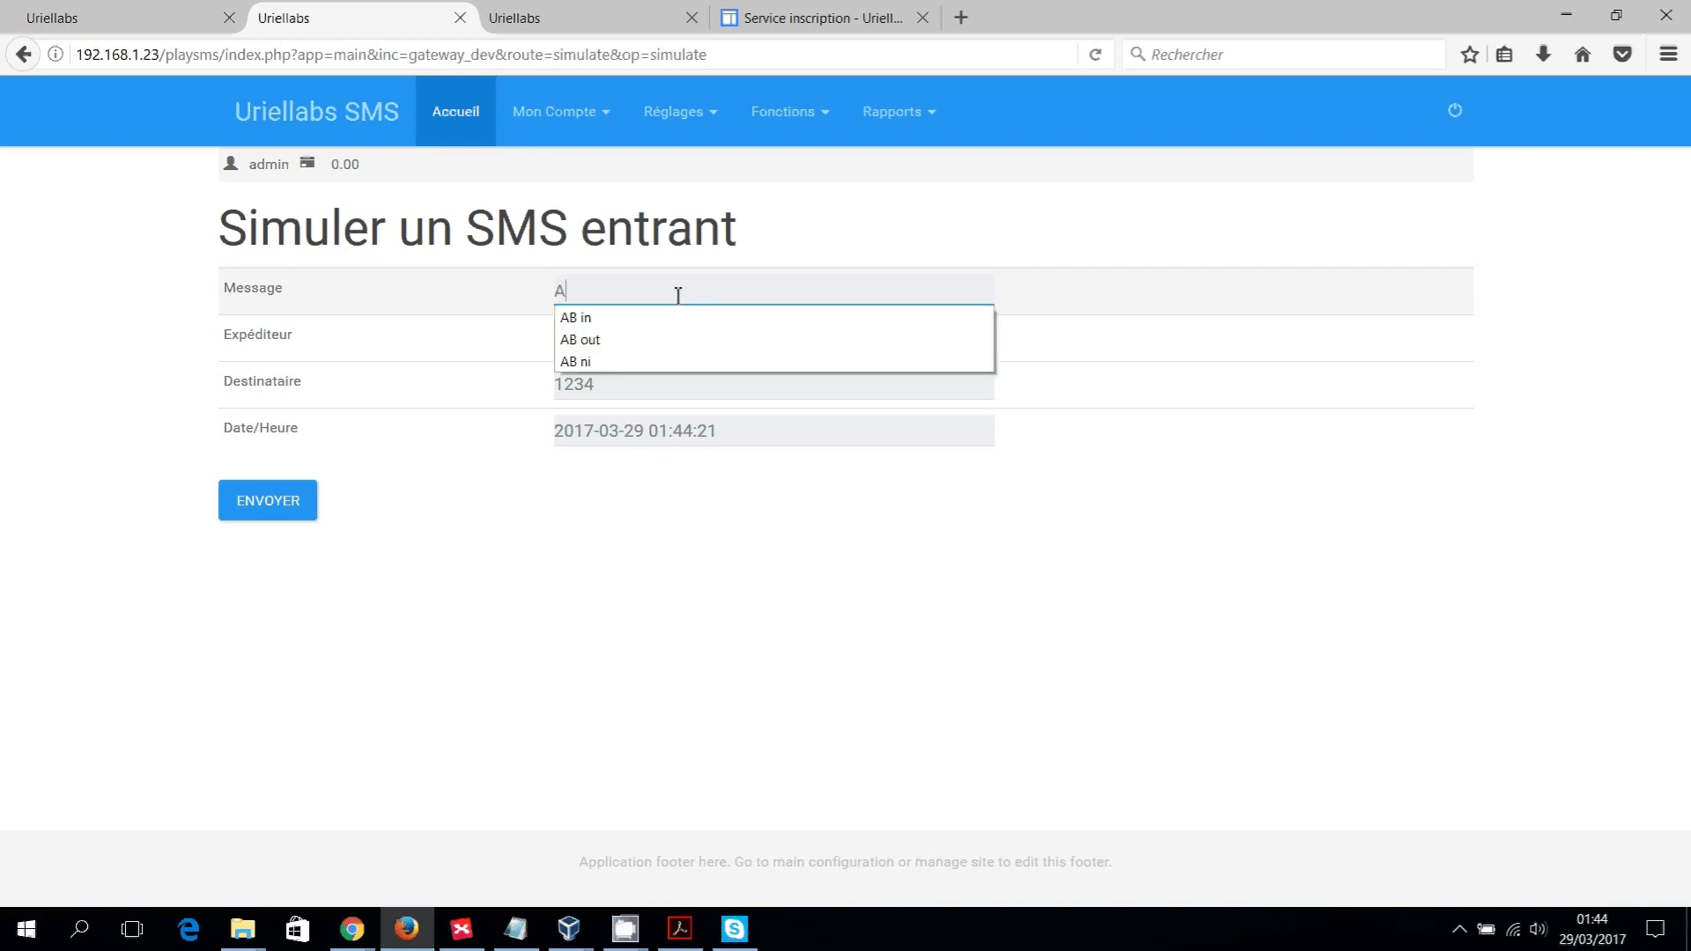
click(743, 536)
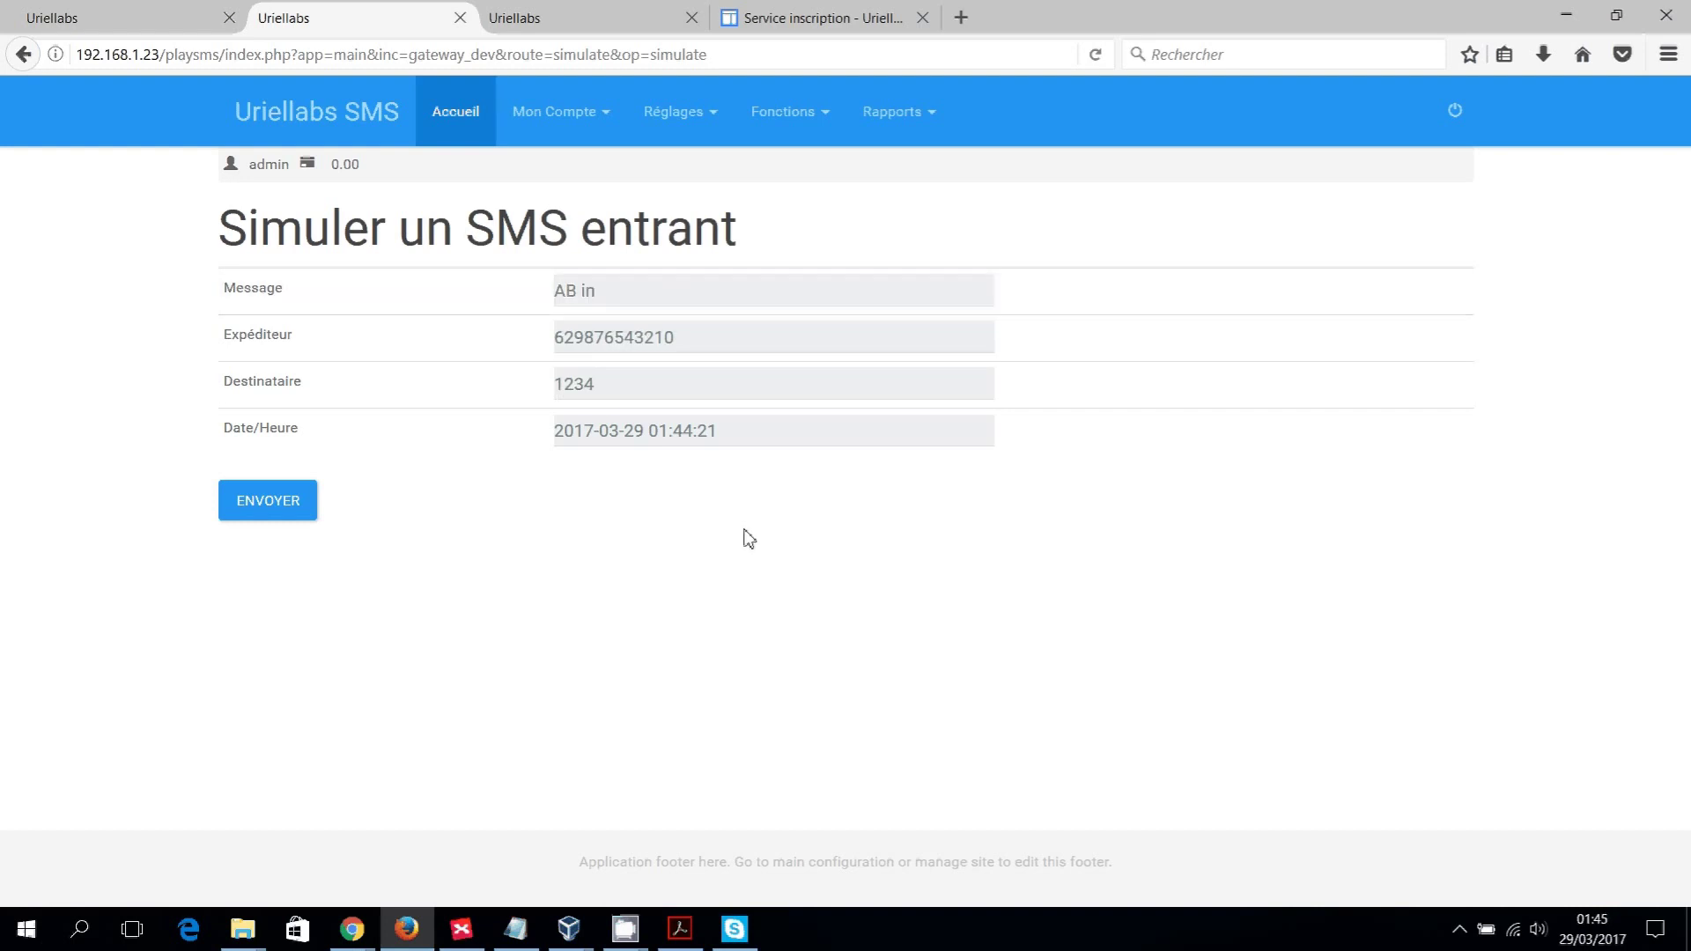
click(280, 515)
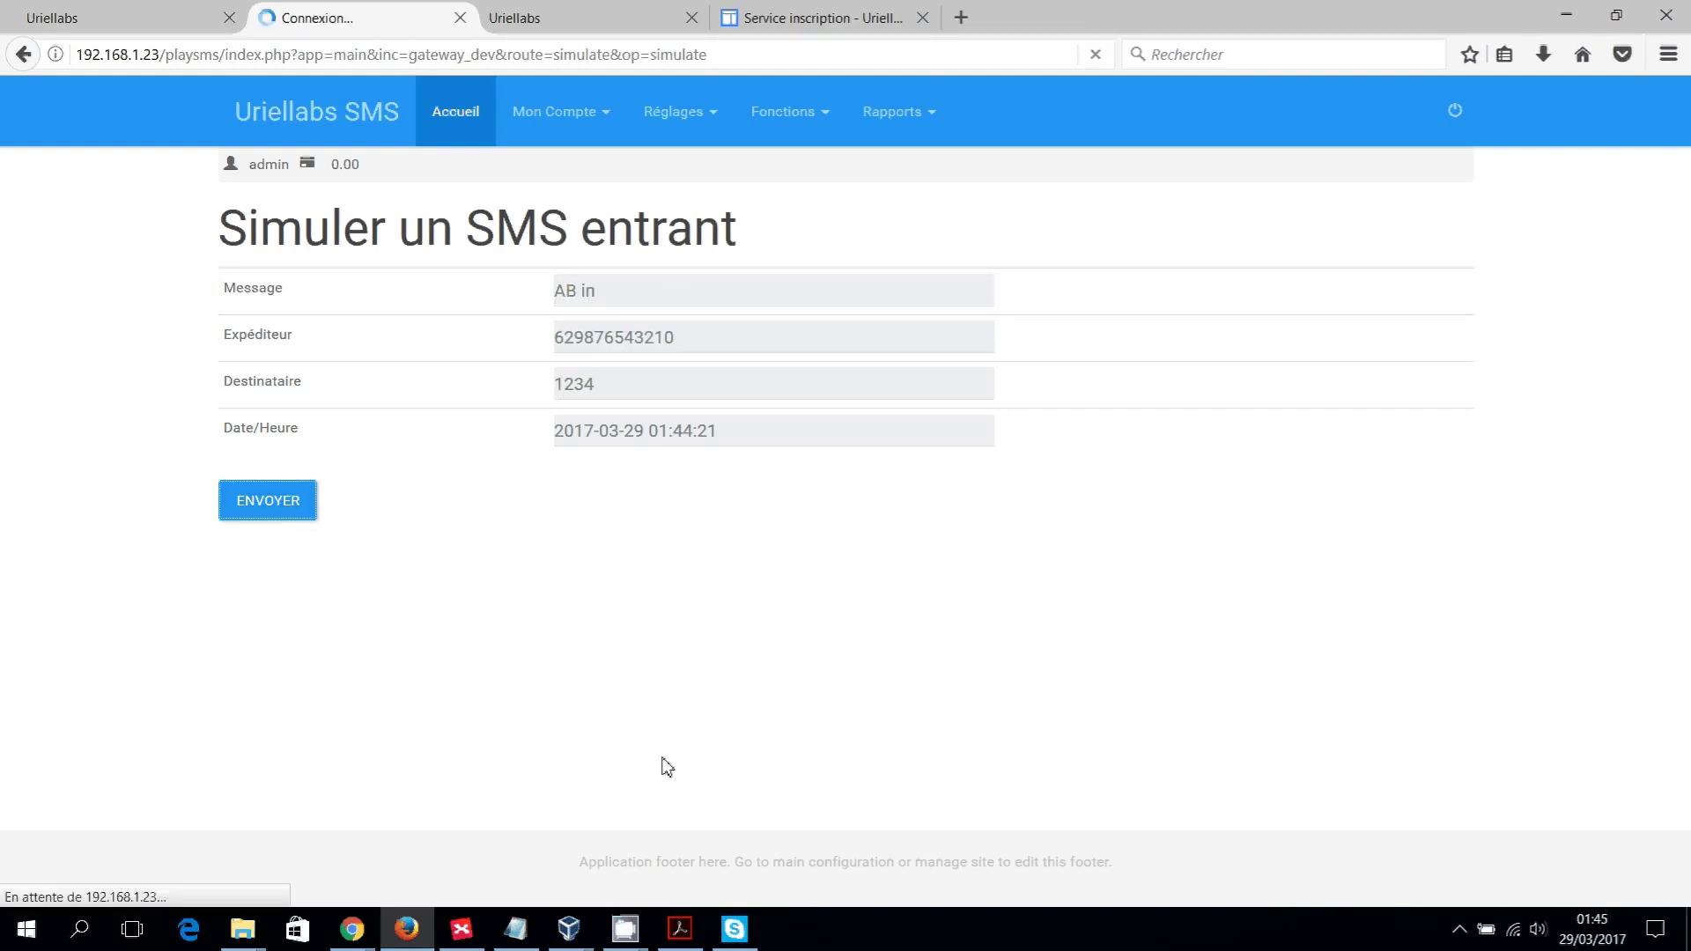
drag(849, 193, 773, 188)
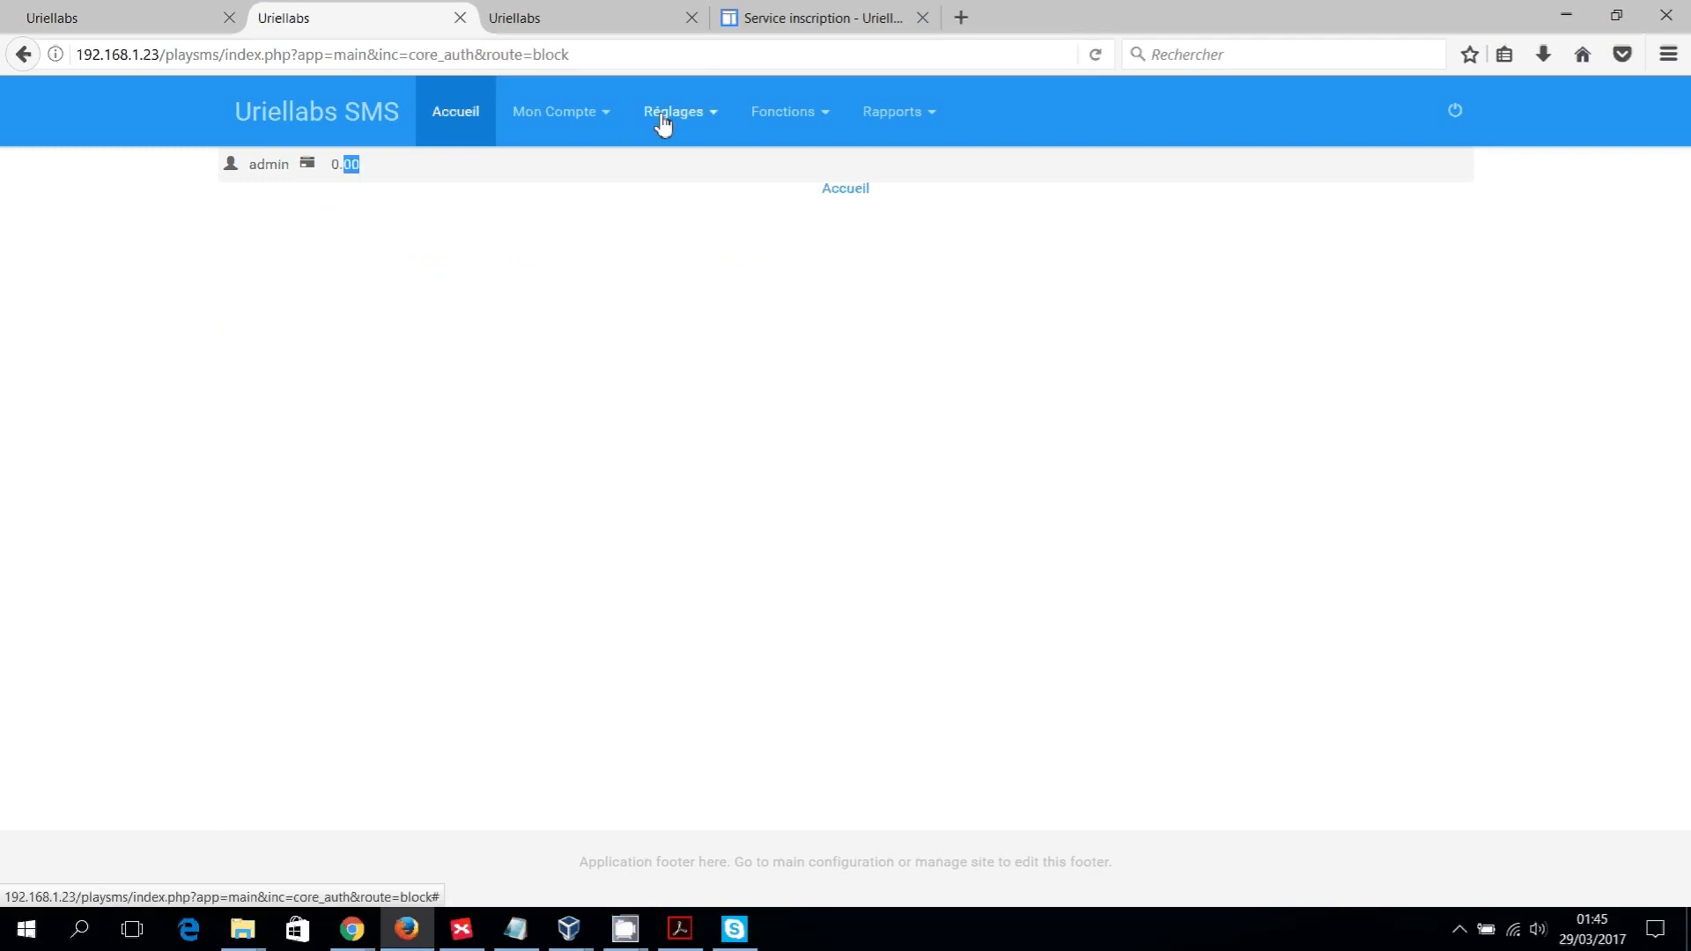
Load a fresh incoming SMS simulation form and enter the subscription message "AB in".
click(710, 132)
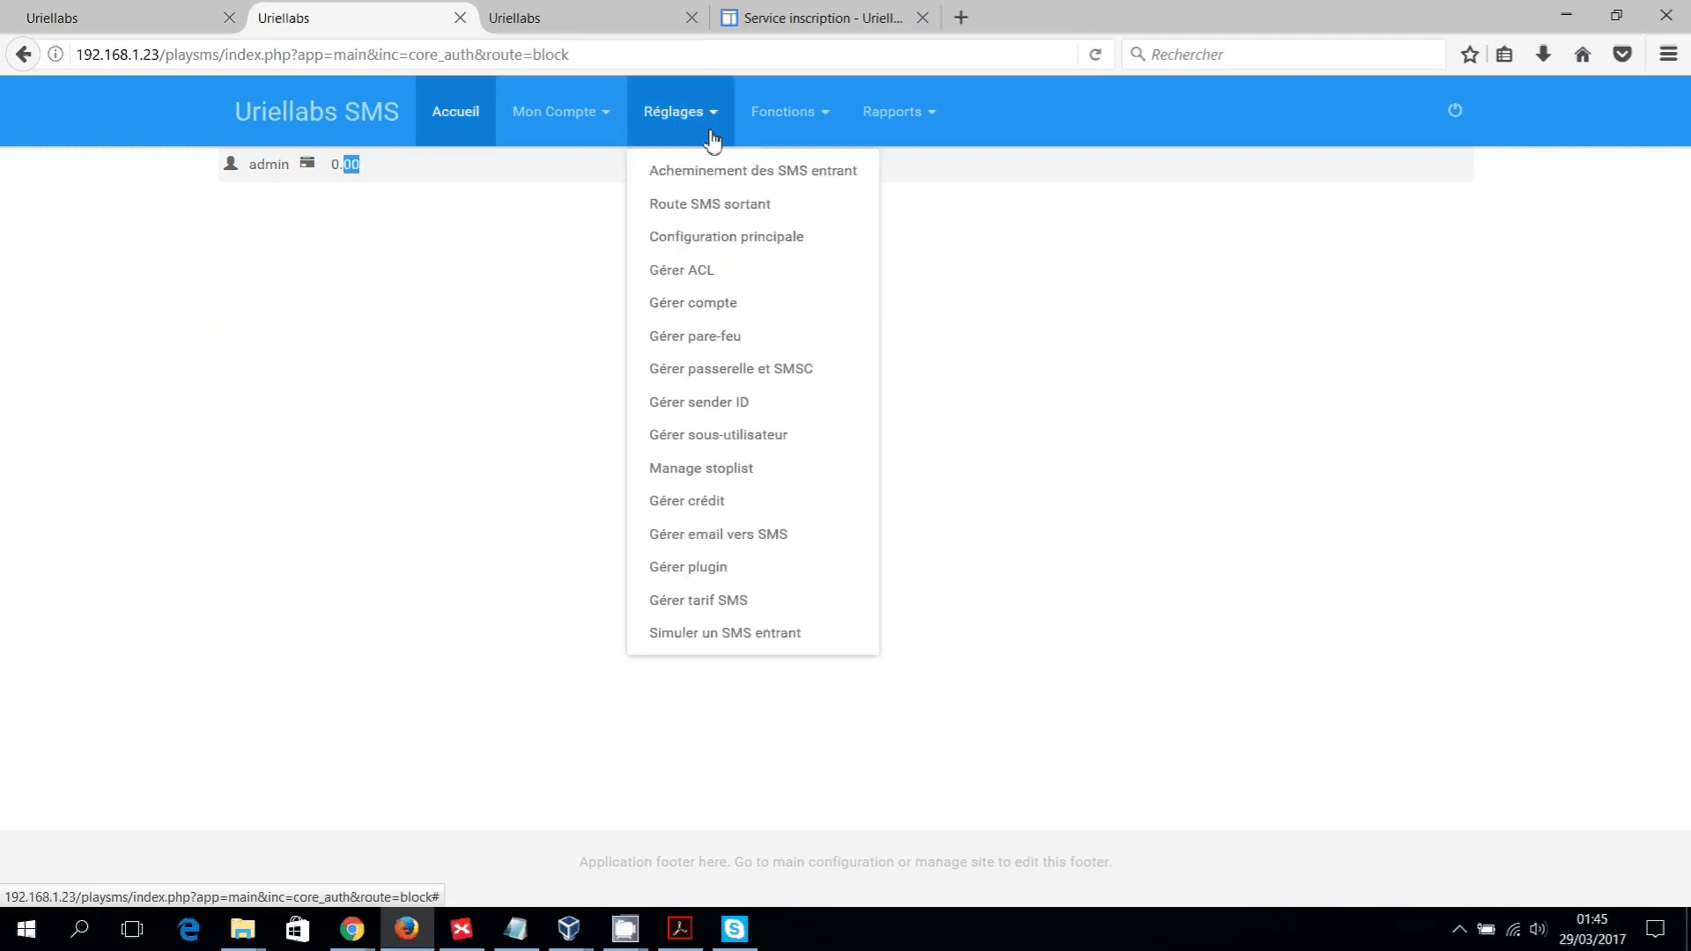
click(718, 634)
click(740, 287)
text(AB in)
key(Down)
key(Return)
Change the last digit of the sender's number to 1 and send the simulated subscription message.
double_click(714, 341)
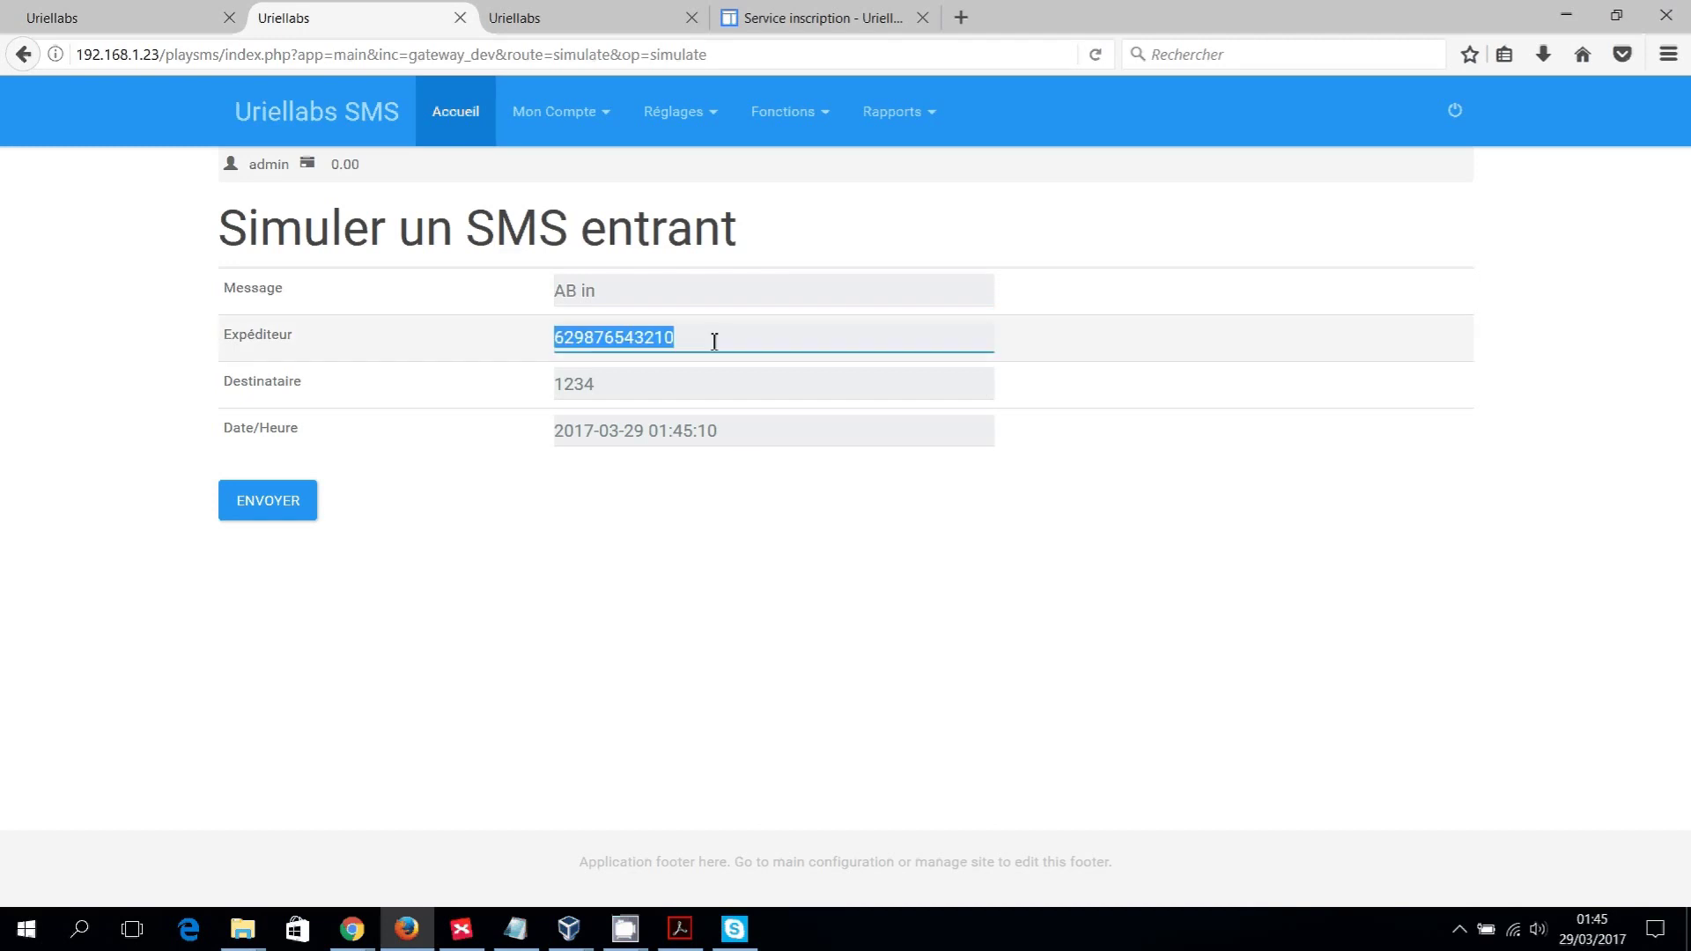
click(714, 342)
key(BackSpace)
text(1)
click(688, 521)
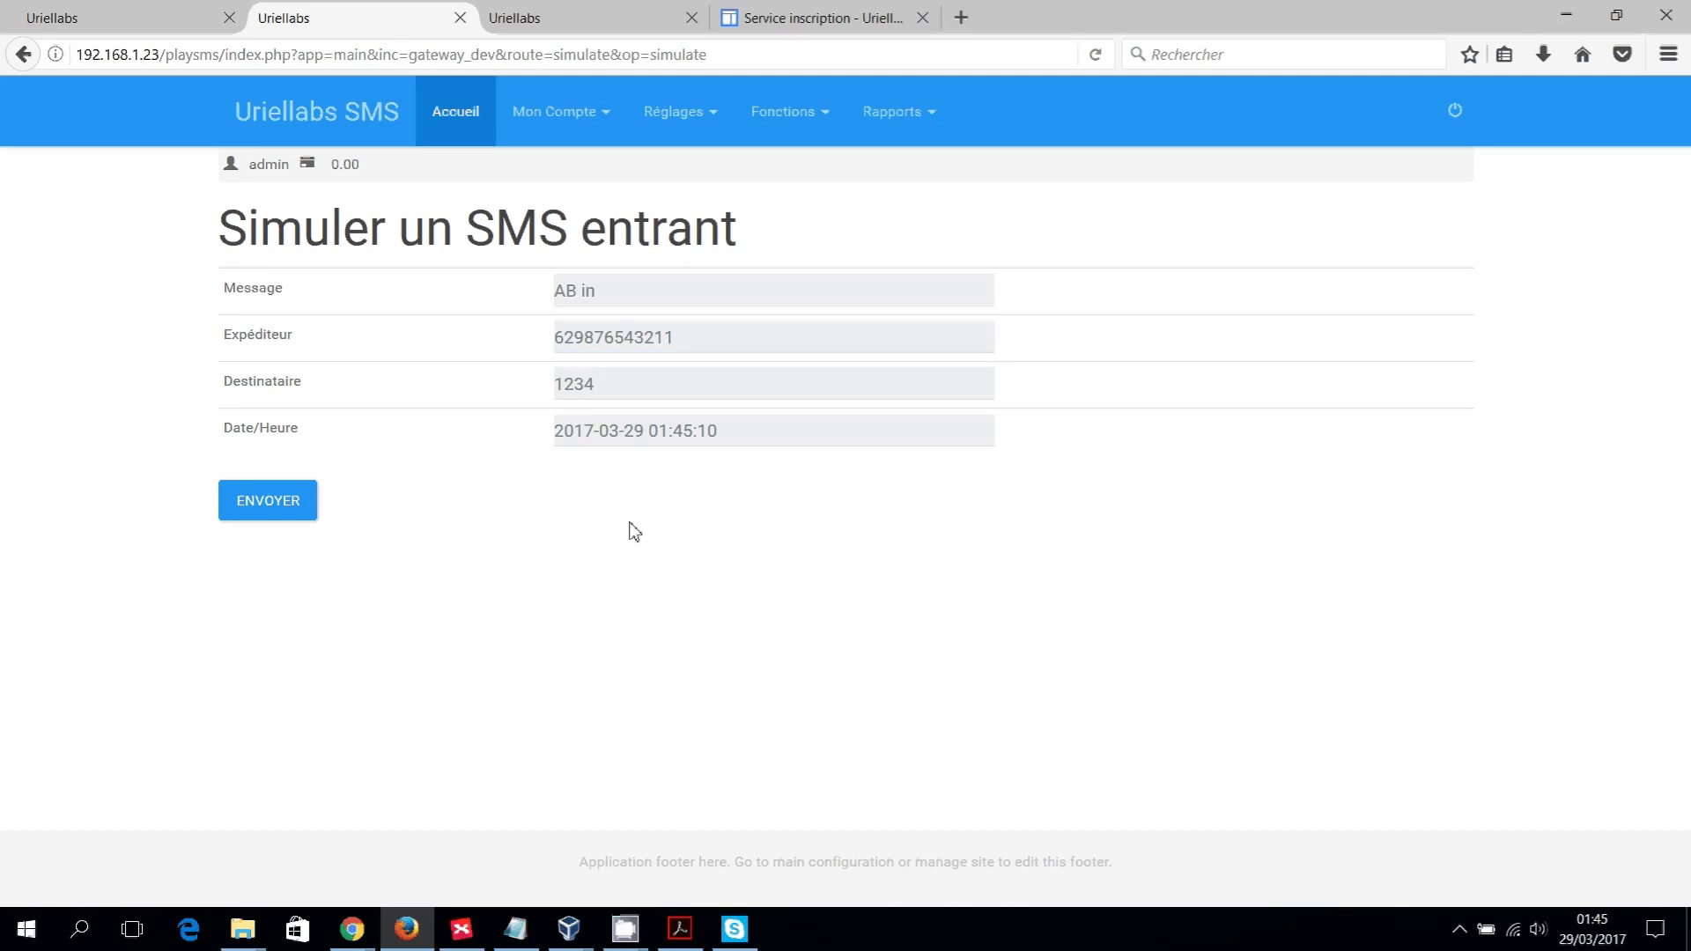
click(284, 509)
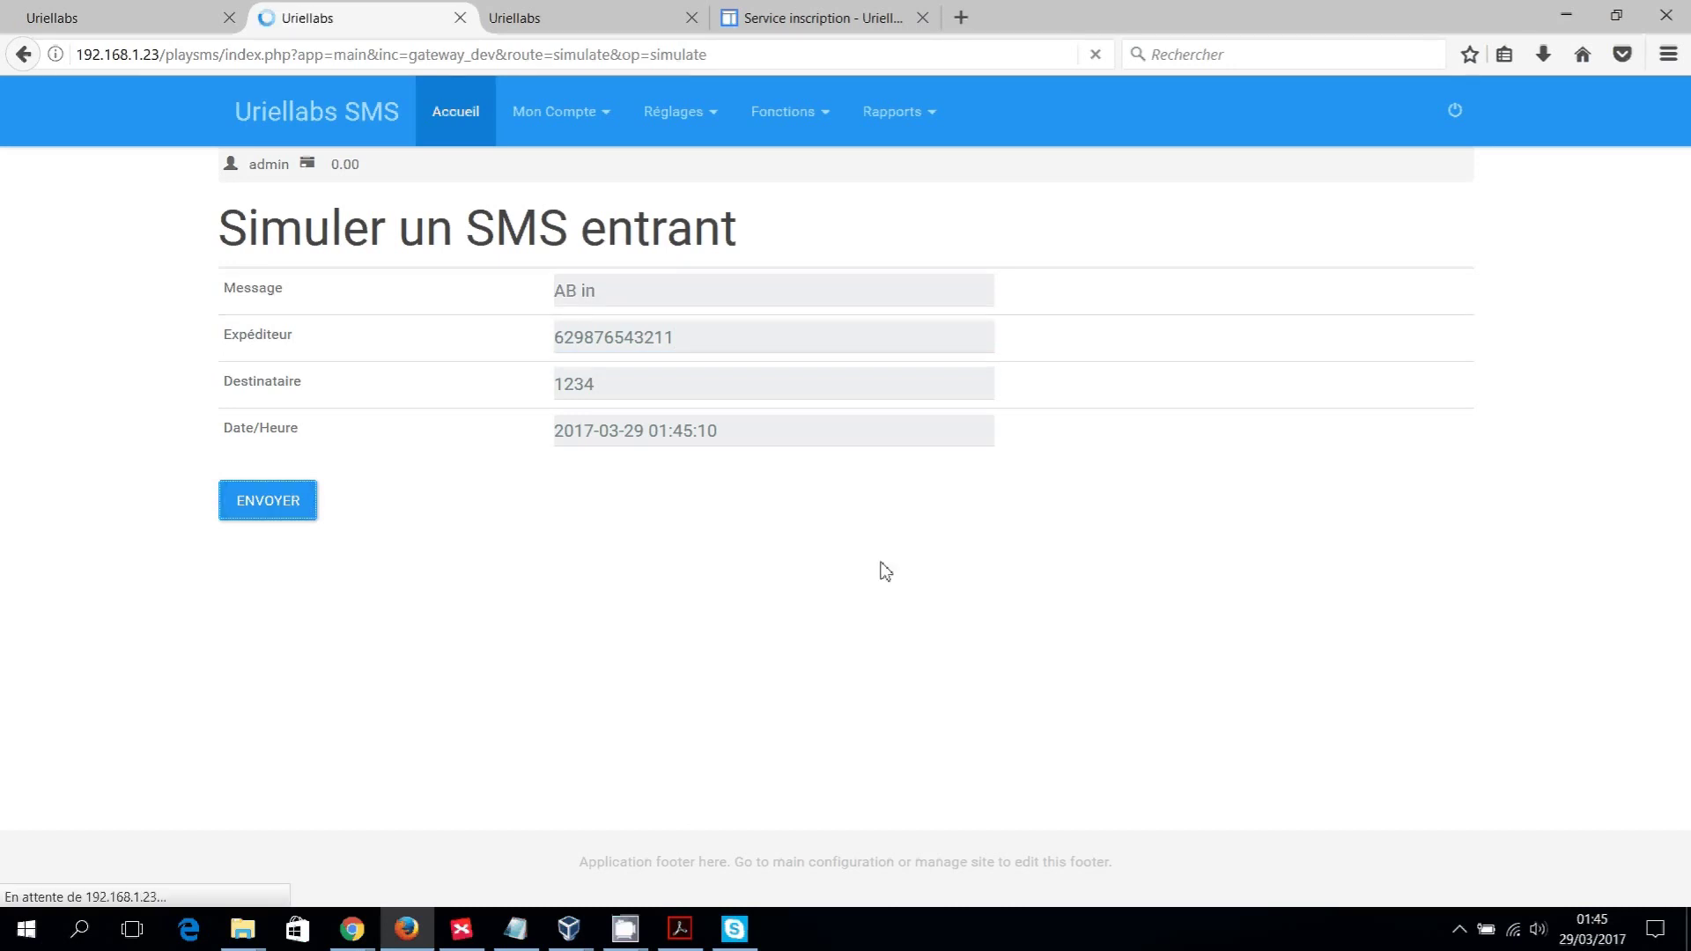
Refresh the sent messages report and check the subscription reply to the second sender.
click(652, 26)
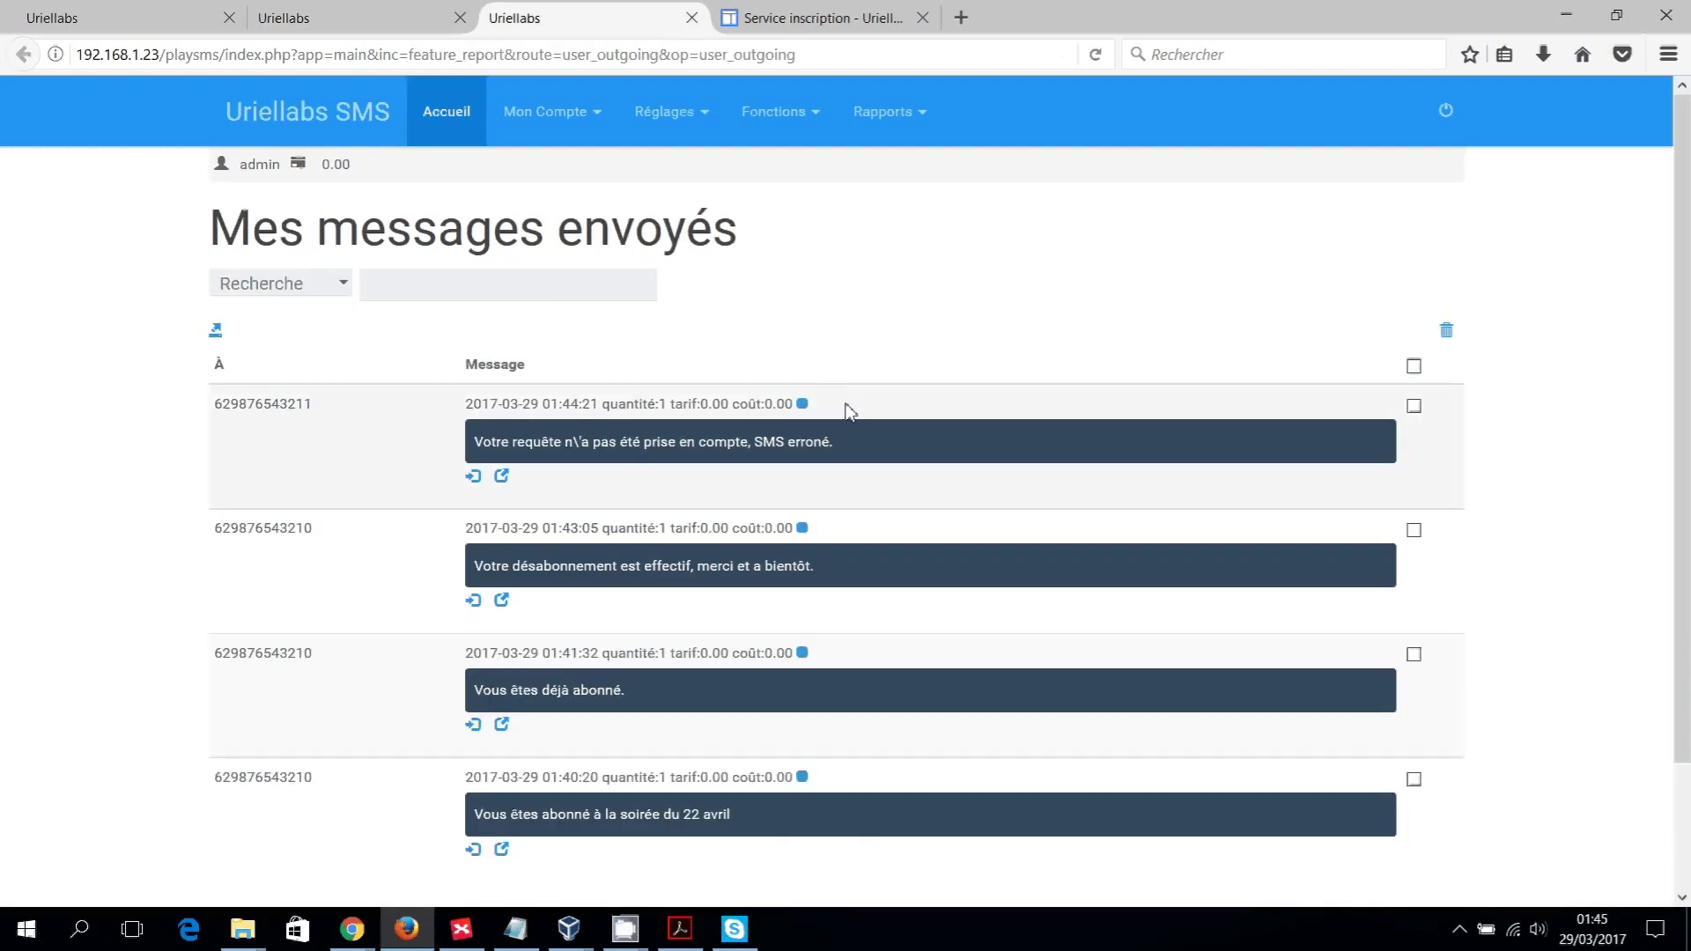
click(1095, 56)
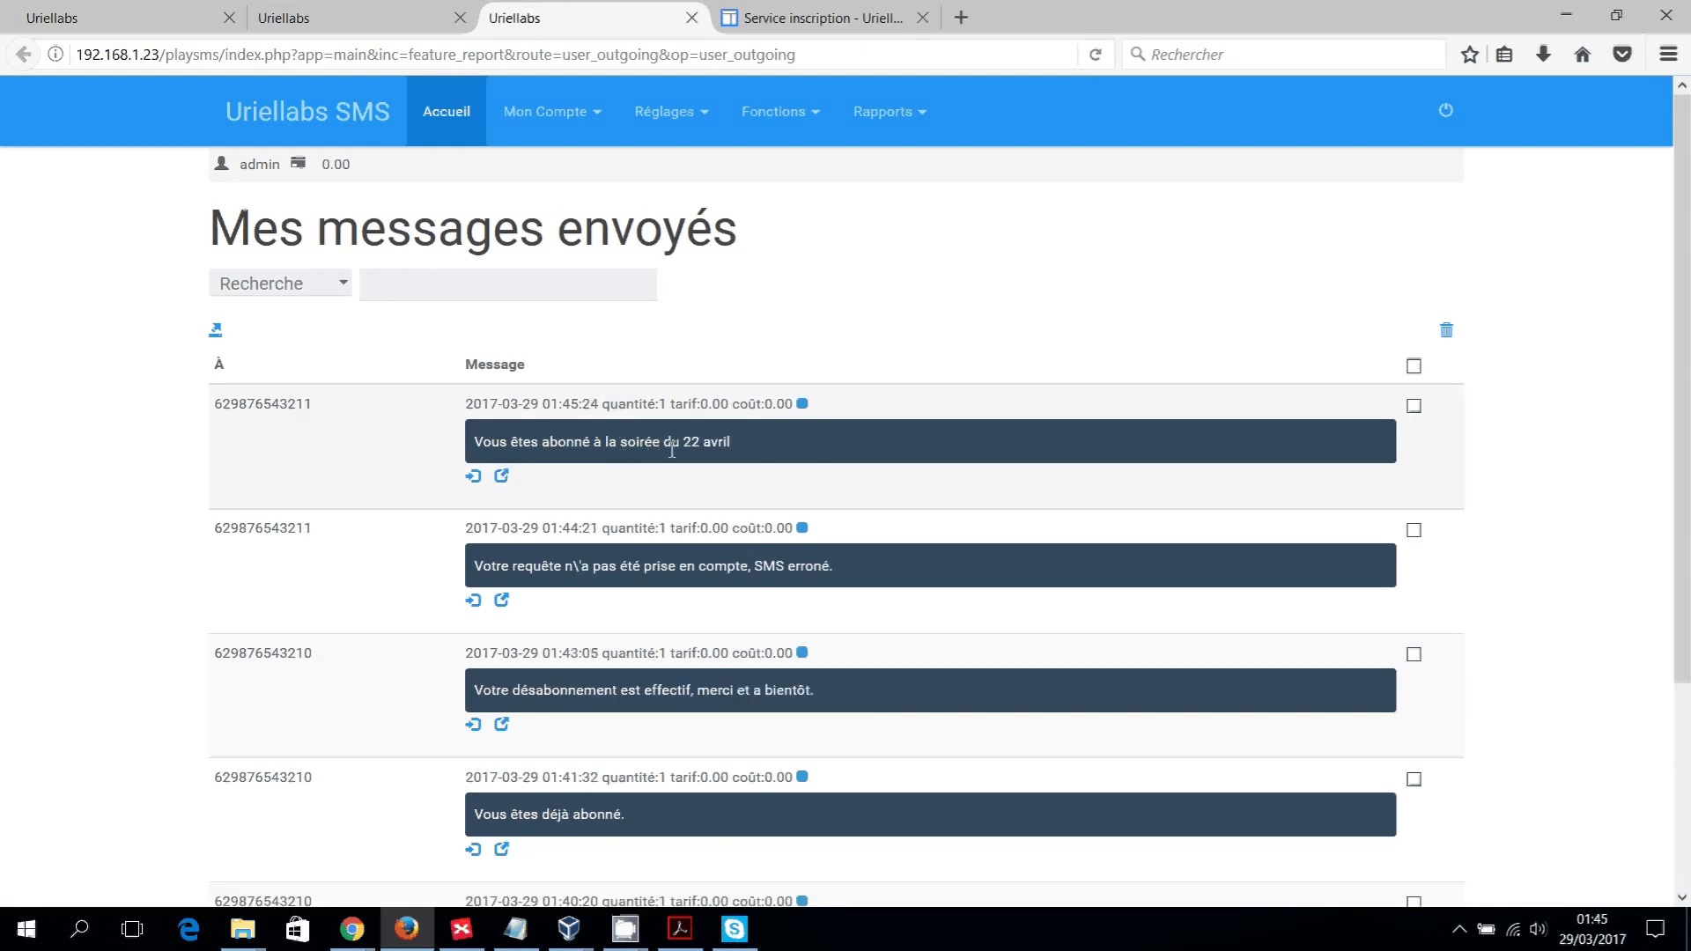
Try to send "AB in" from the sender number ending in 2 using the already open simulation form.
click(351, 19)
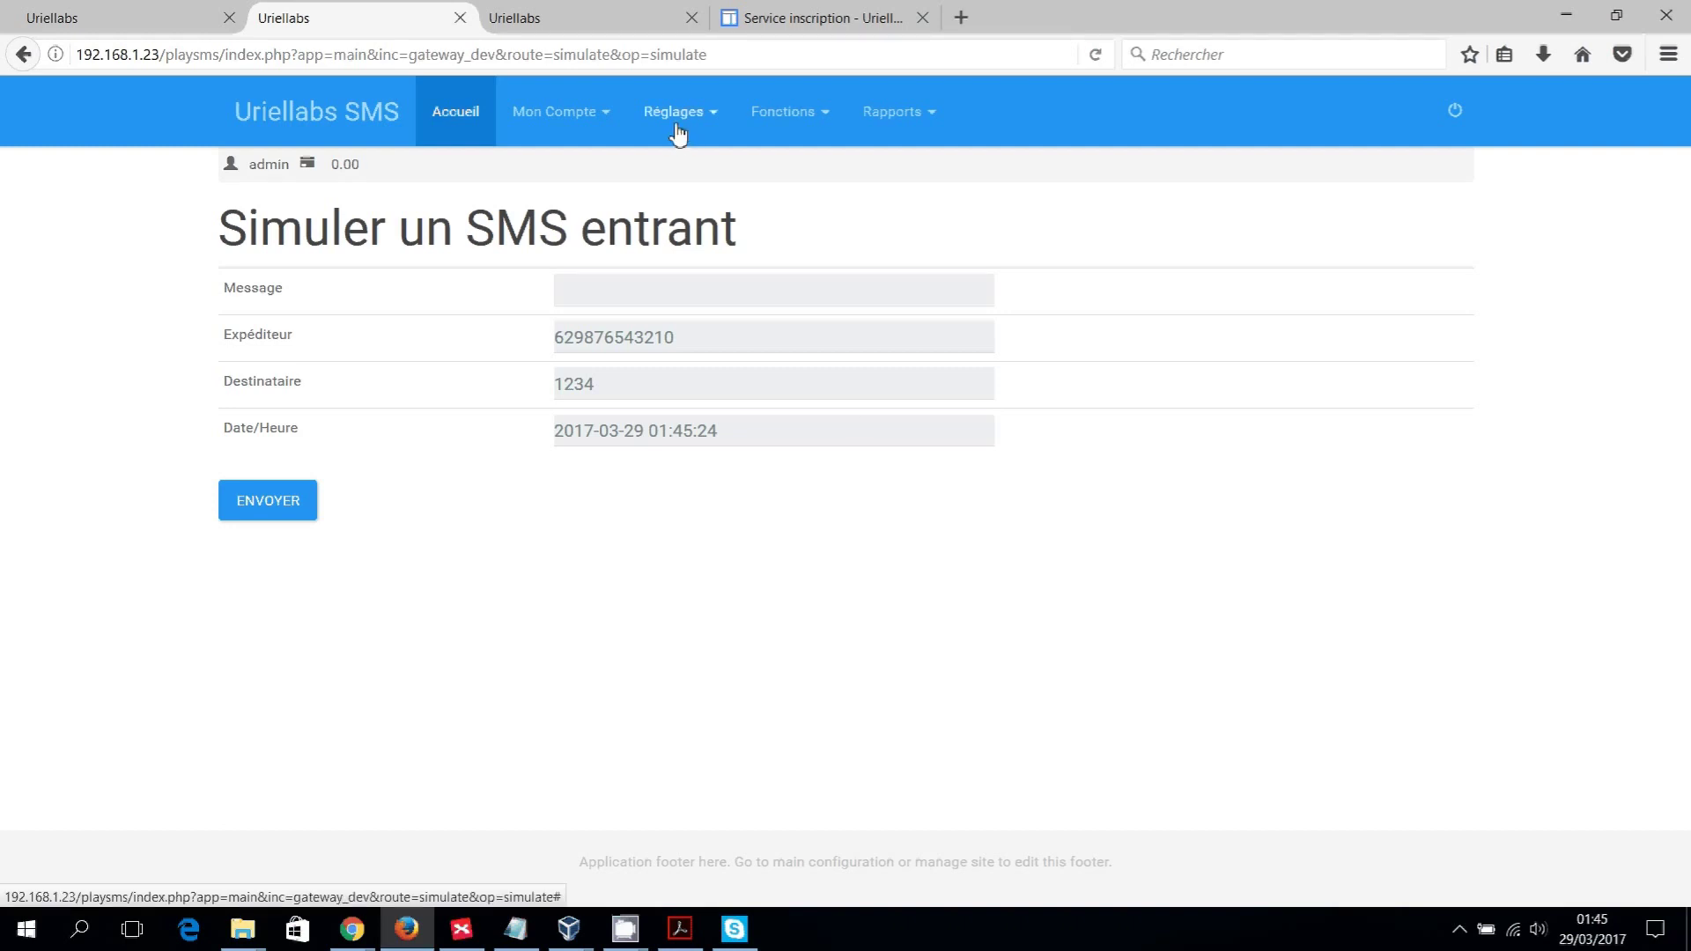
click(743, 294)
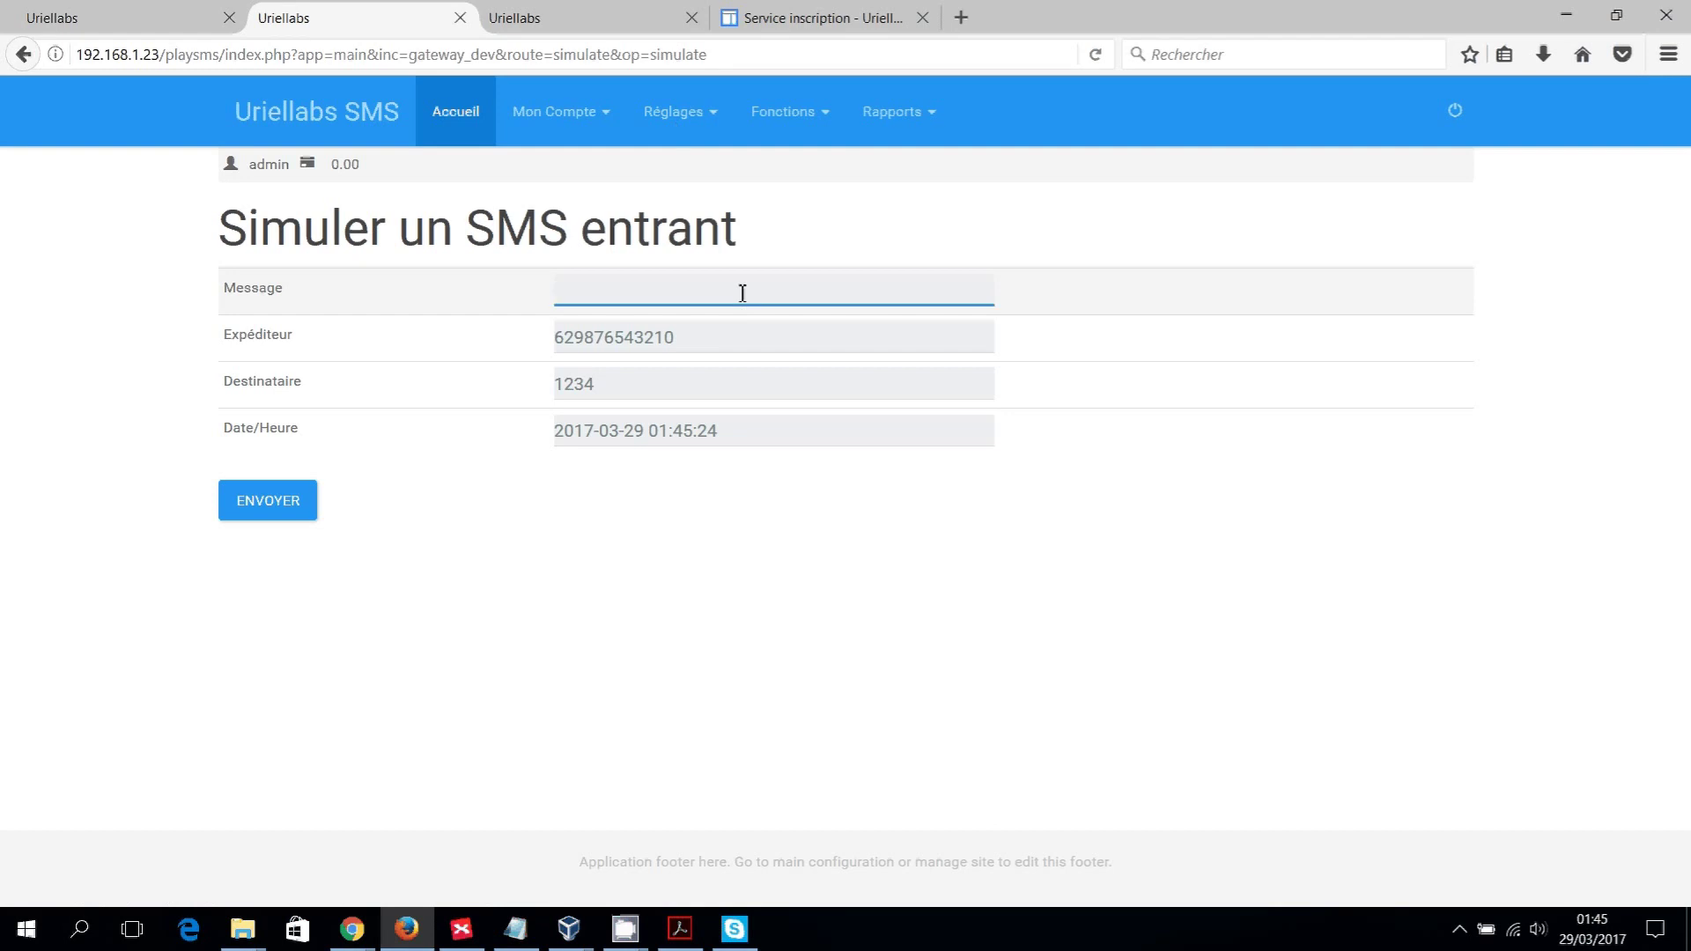
text(AB in)
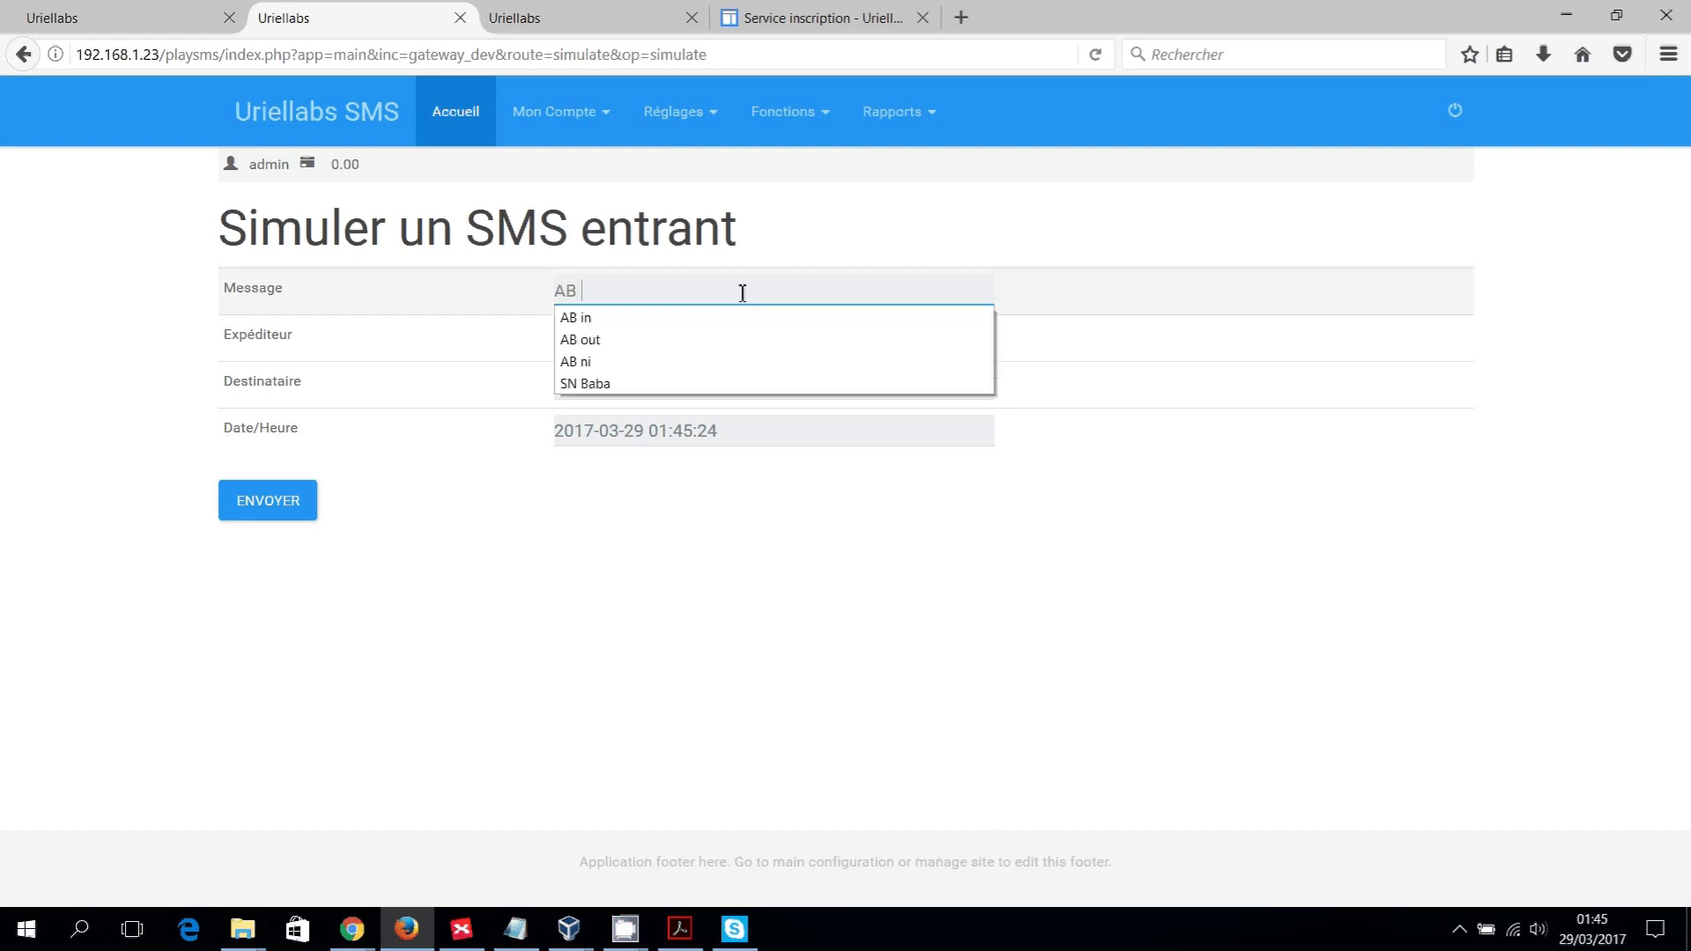
click(740, 338)
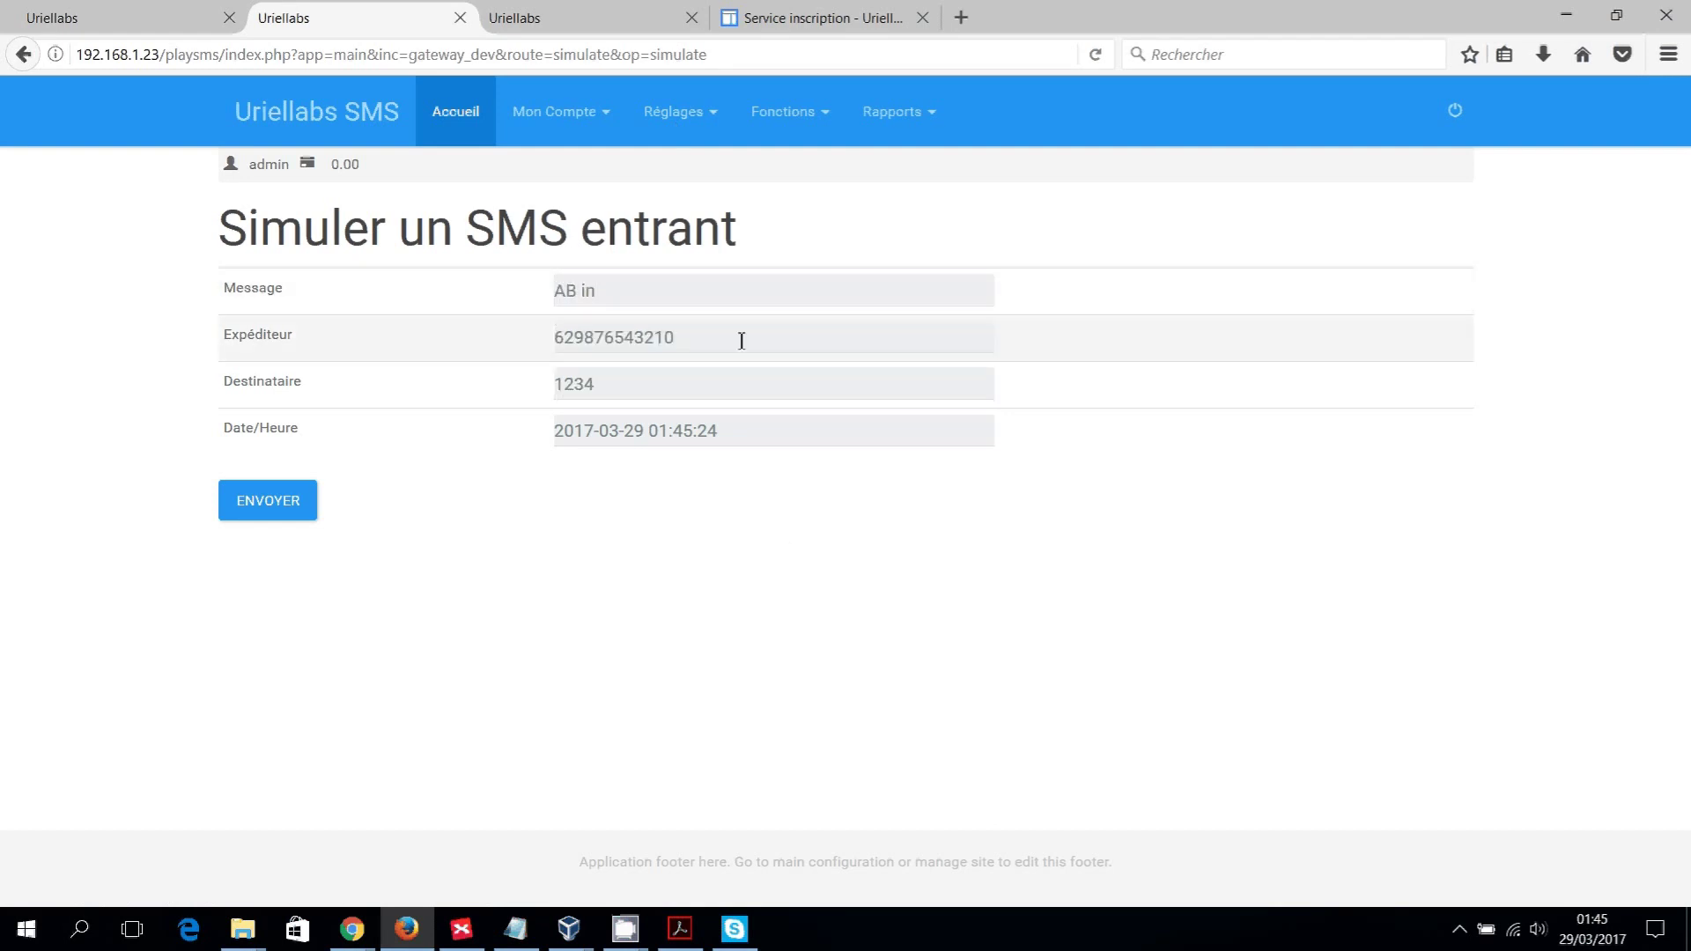
key(shift+Left)
text(2)
click(738, 524)
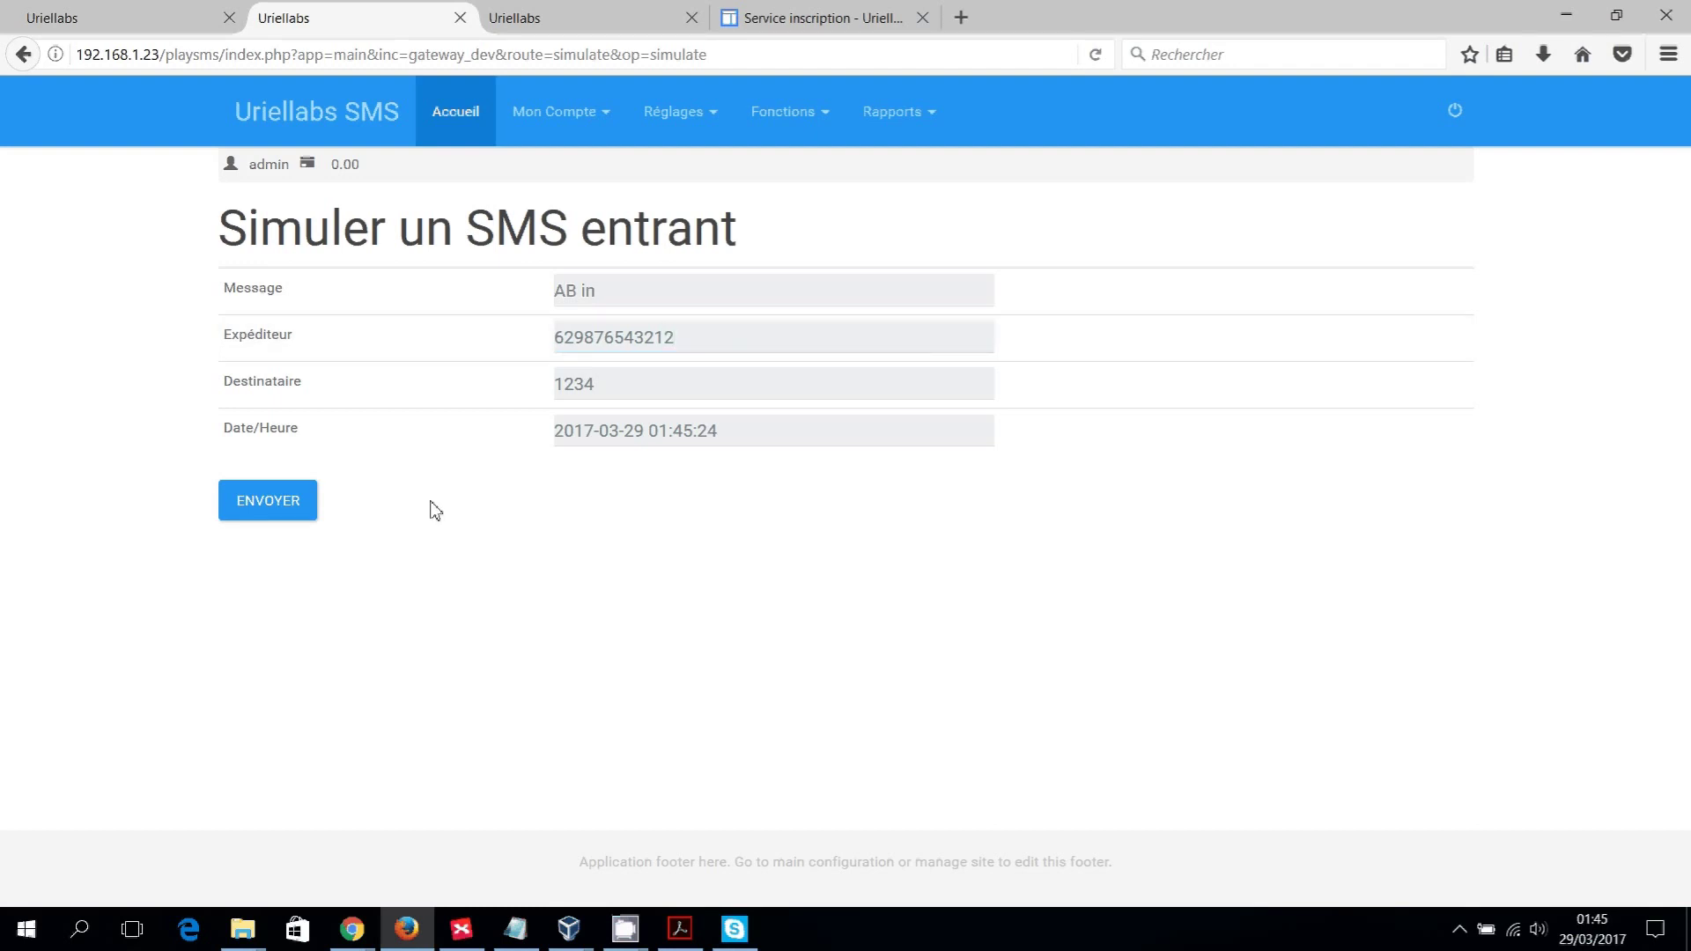
click(280, 501)
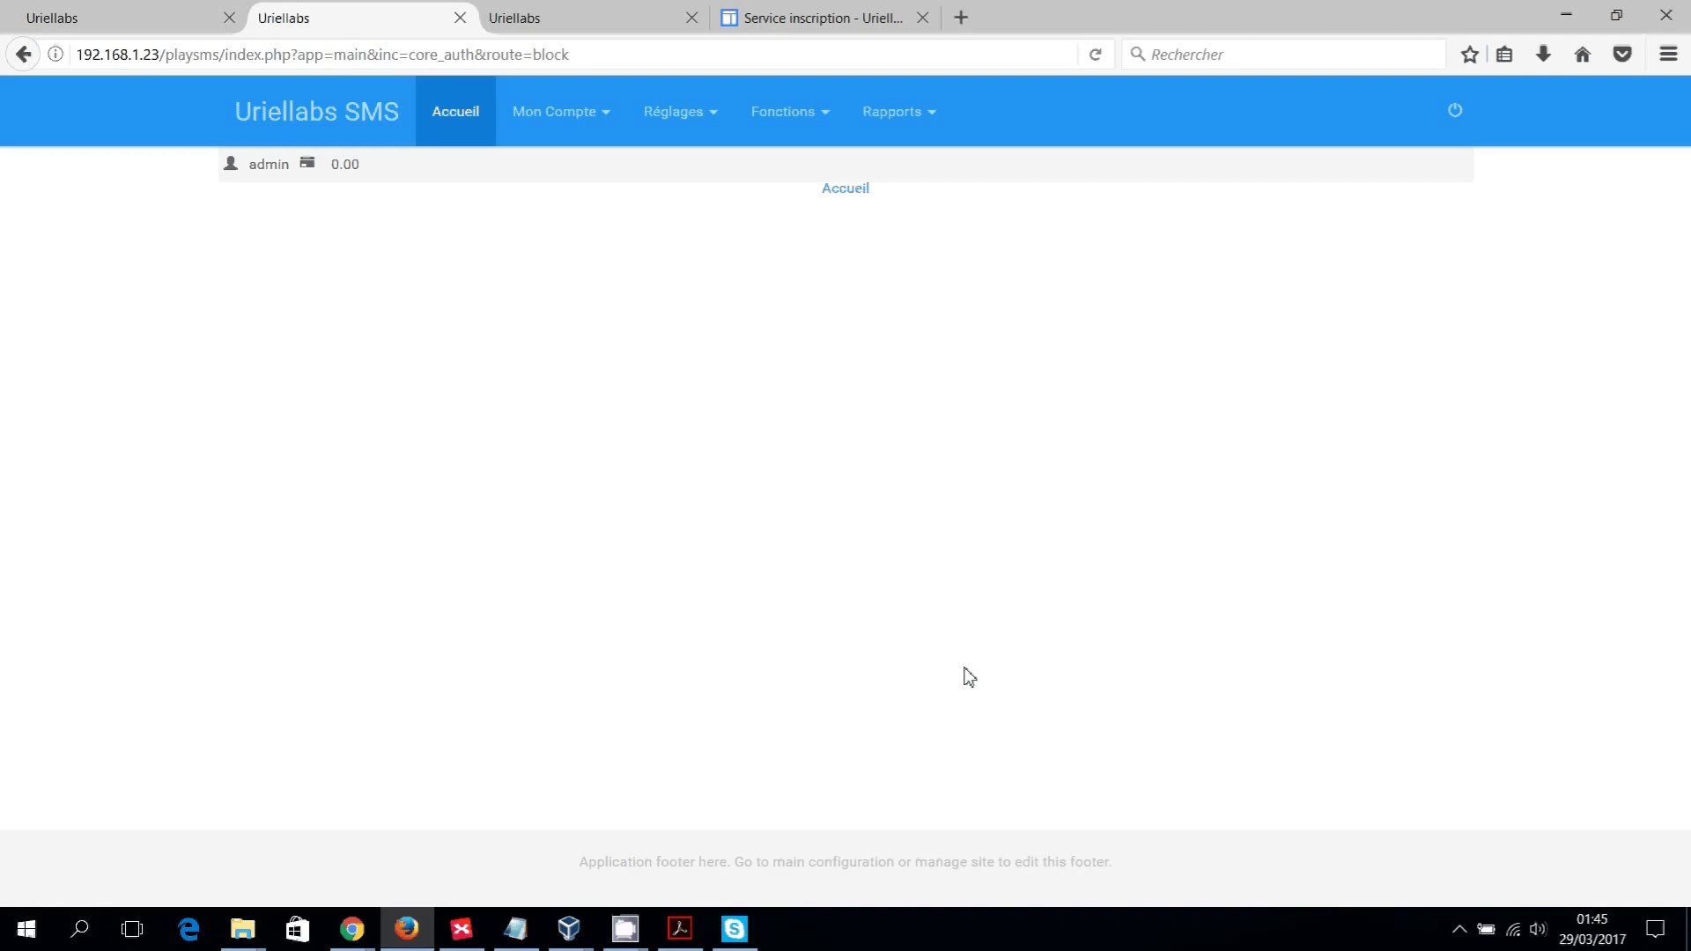
click(844, 190)
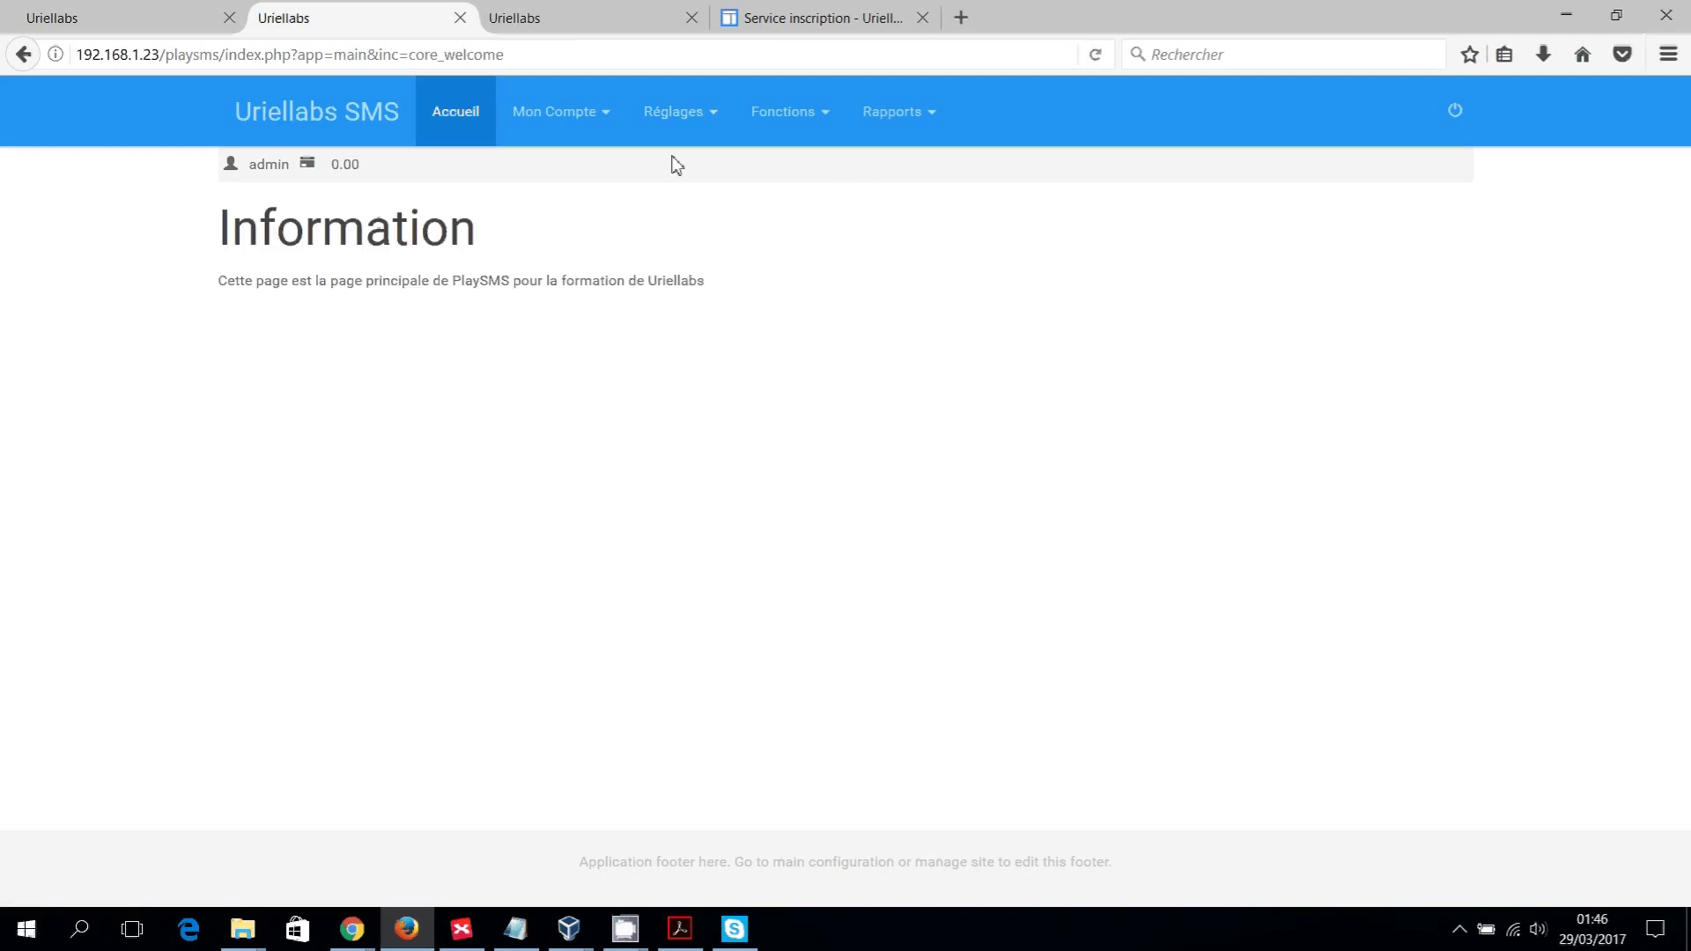
Open the incoming SMS simulation form again and enter the message "AB in".
click(710, 121)
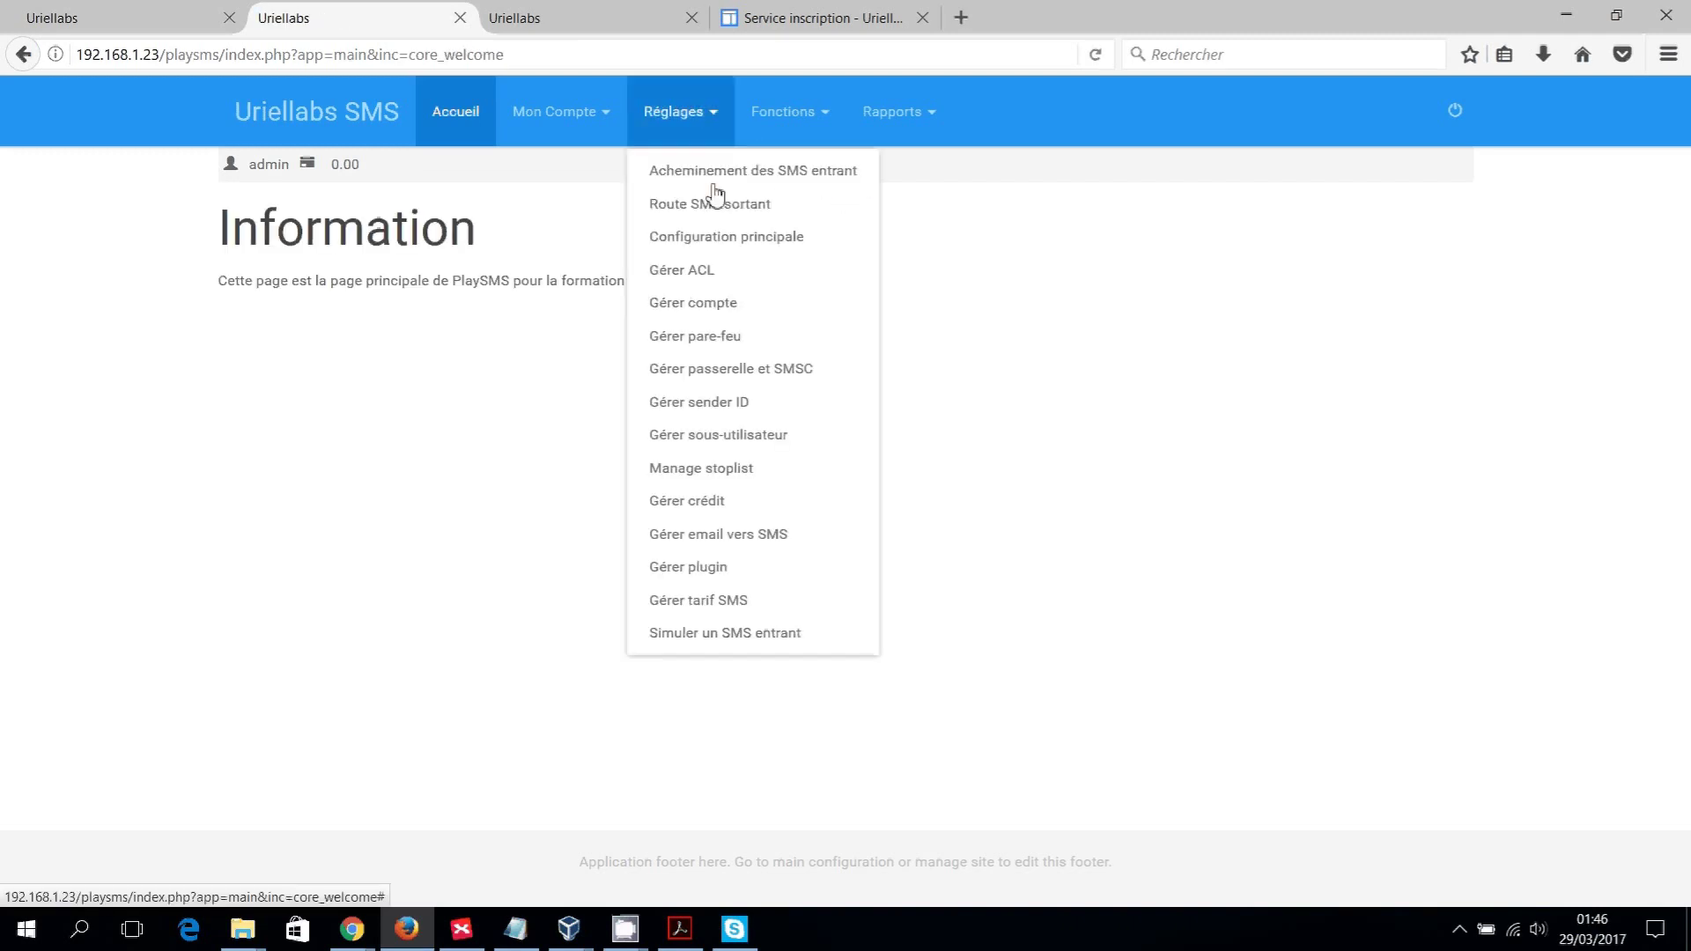
click(725, 638)
click(779, 291)
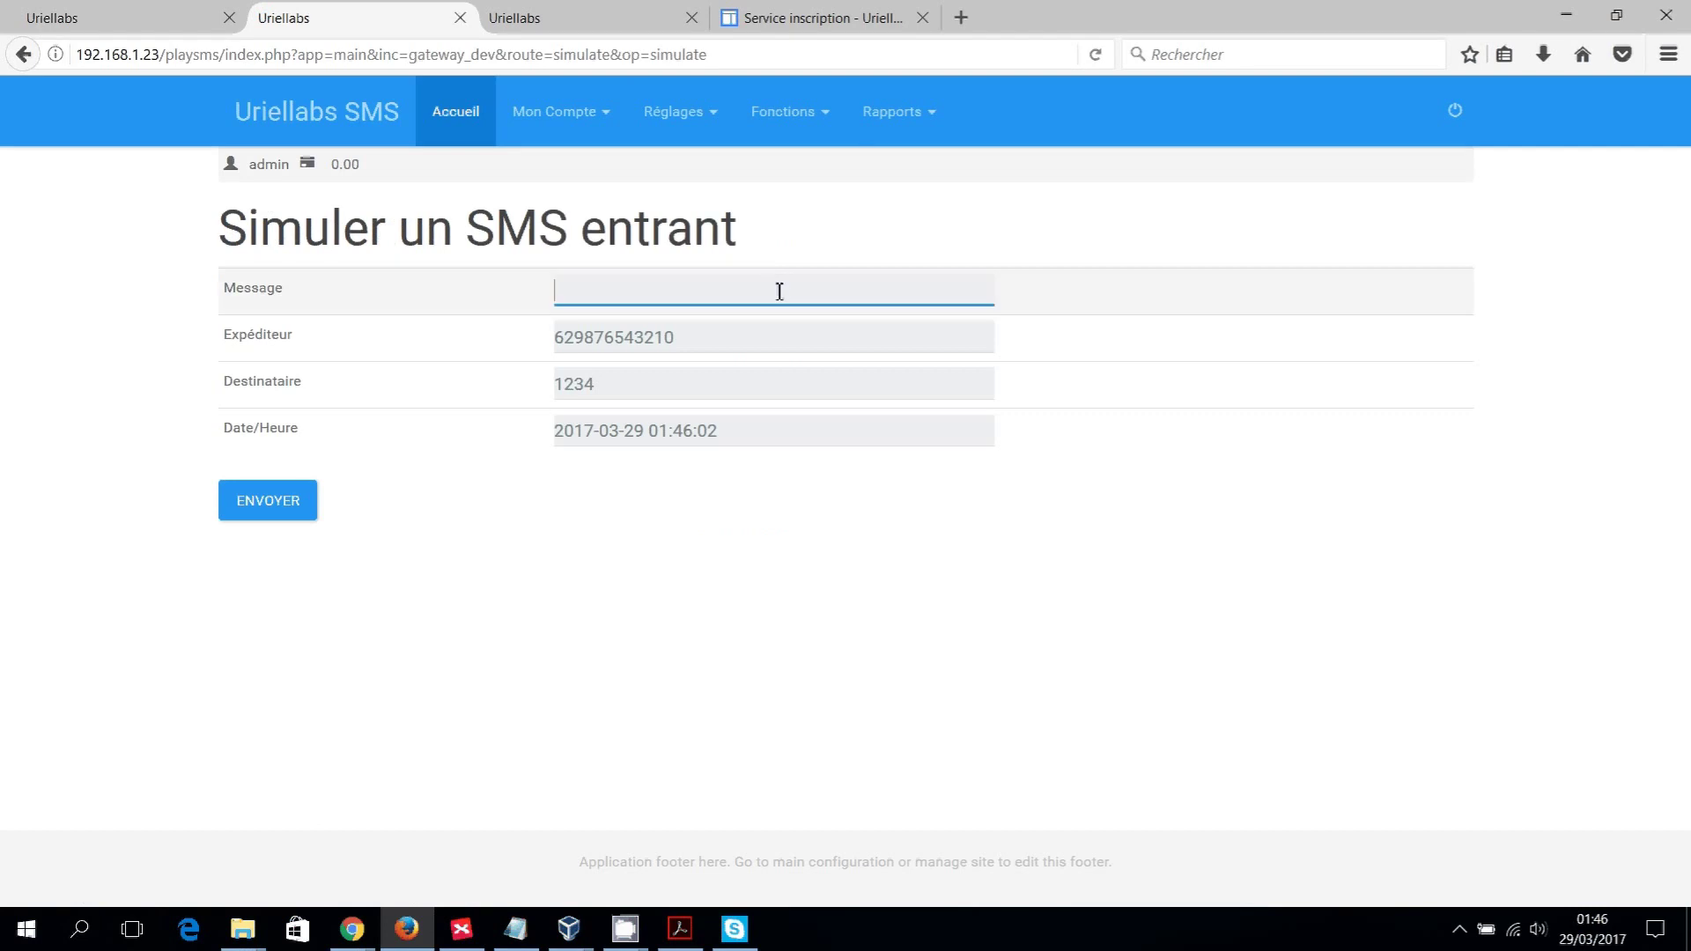
text(AB in)
key(Down)
click(754, 368)
Change the last digit of the sender's number to 2 and send the simulated message.
click(714, 337)
key(BackSpace)
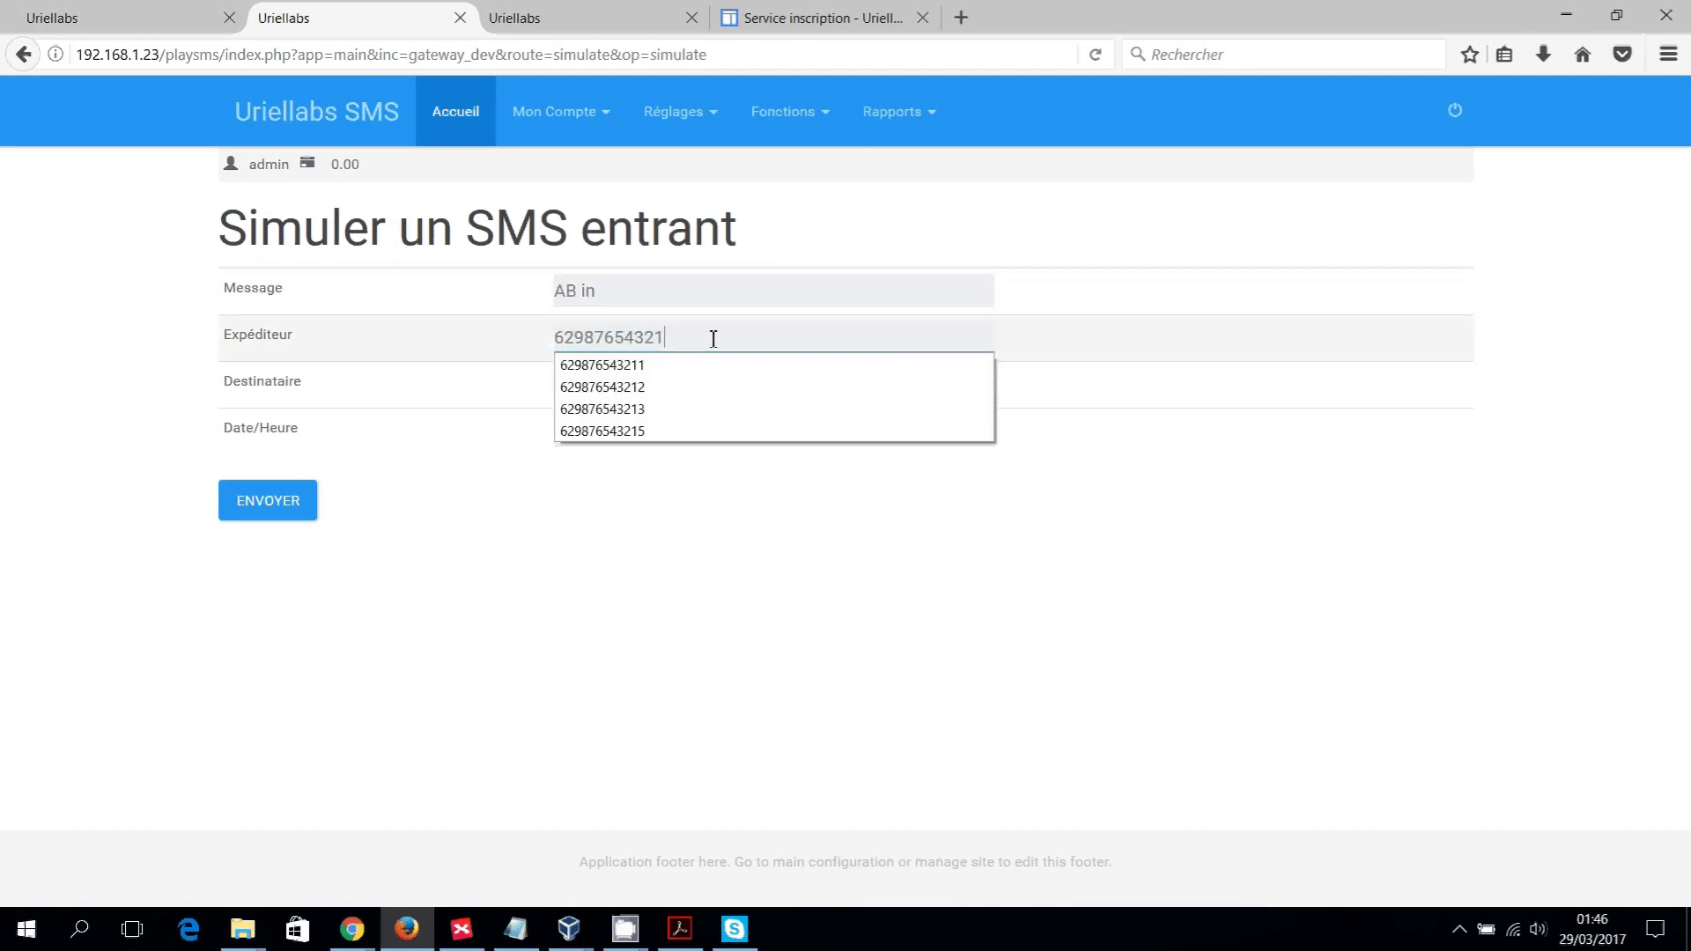
text(2)
click(651, 365)
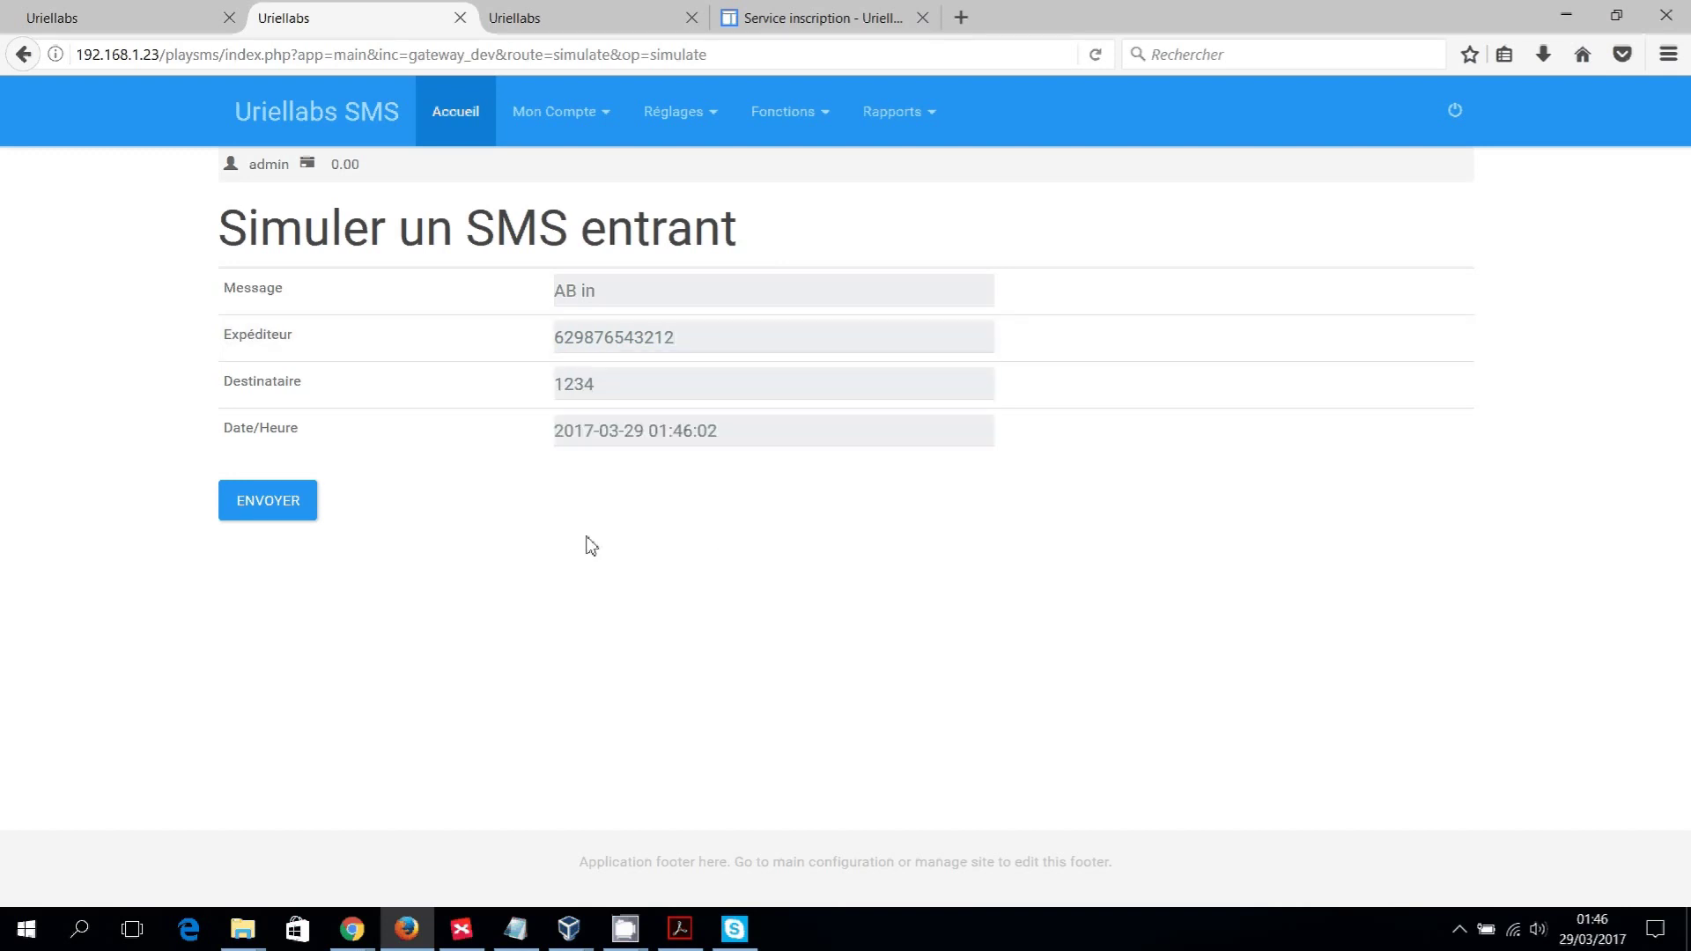
click(309, 514)
Simulate an incoming SMS "AB in" after changing the last digit of the sender's number to 3.
click(799, 291)
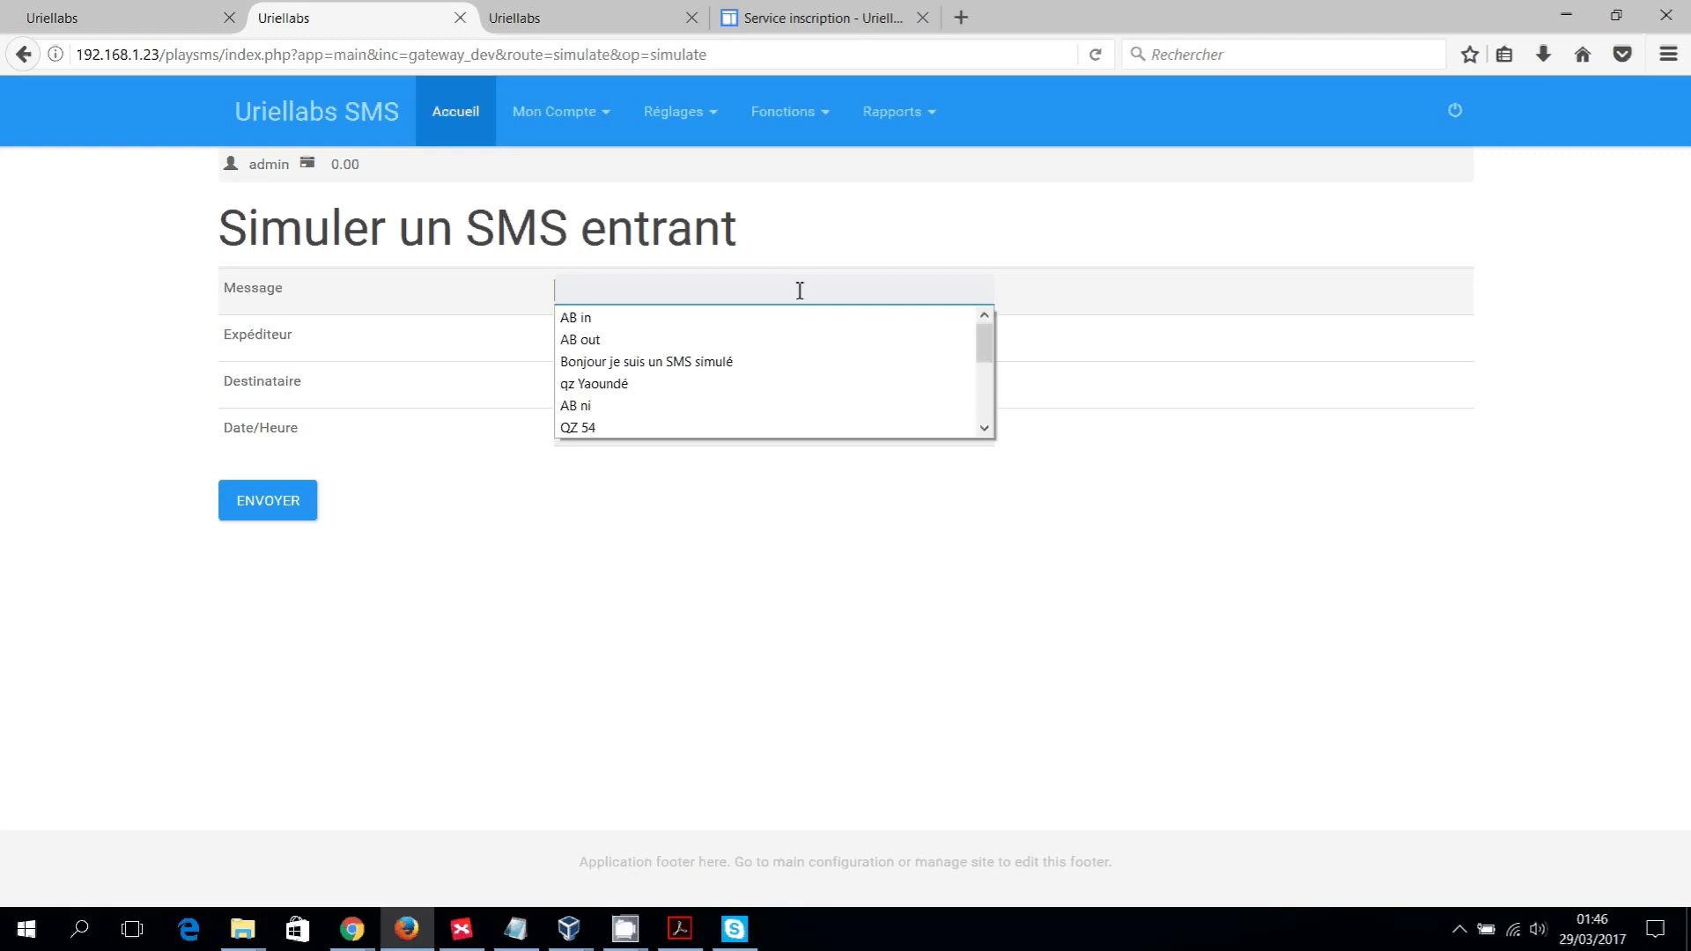
text(AB in)
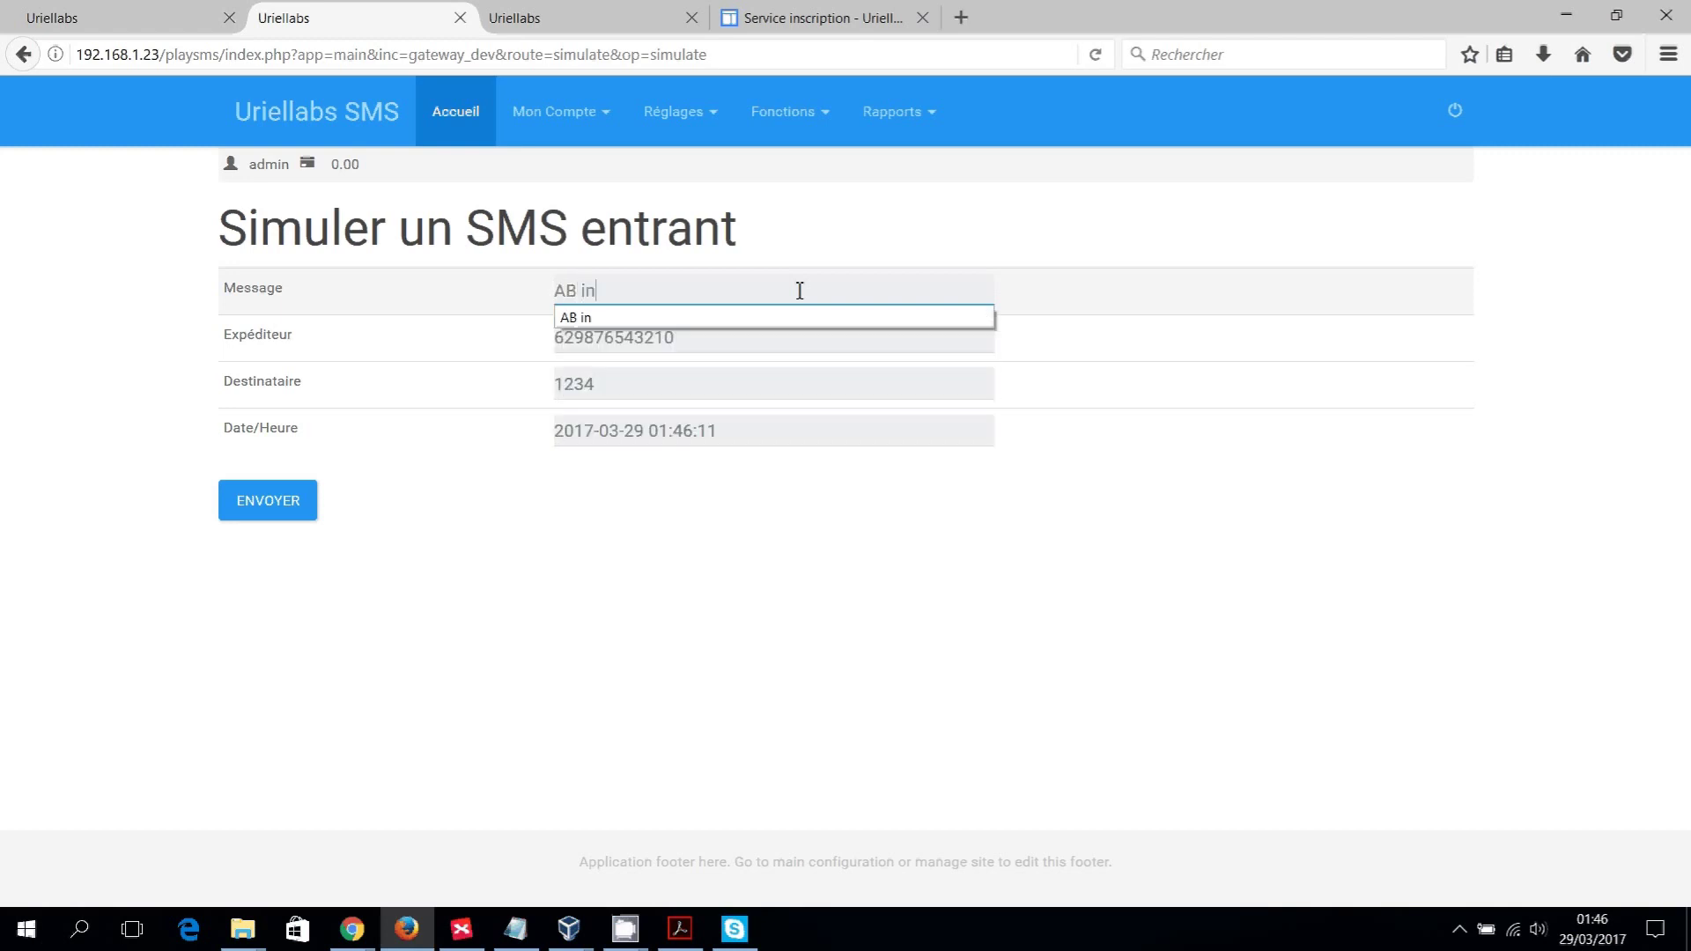
click(816, 551)
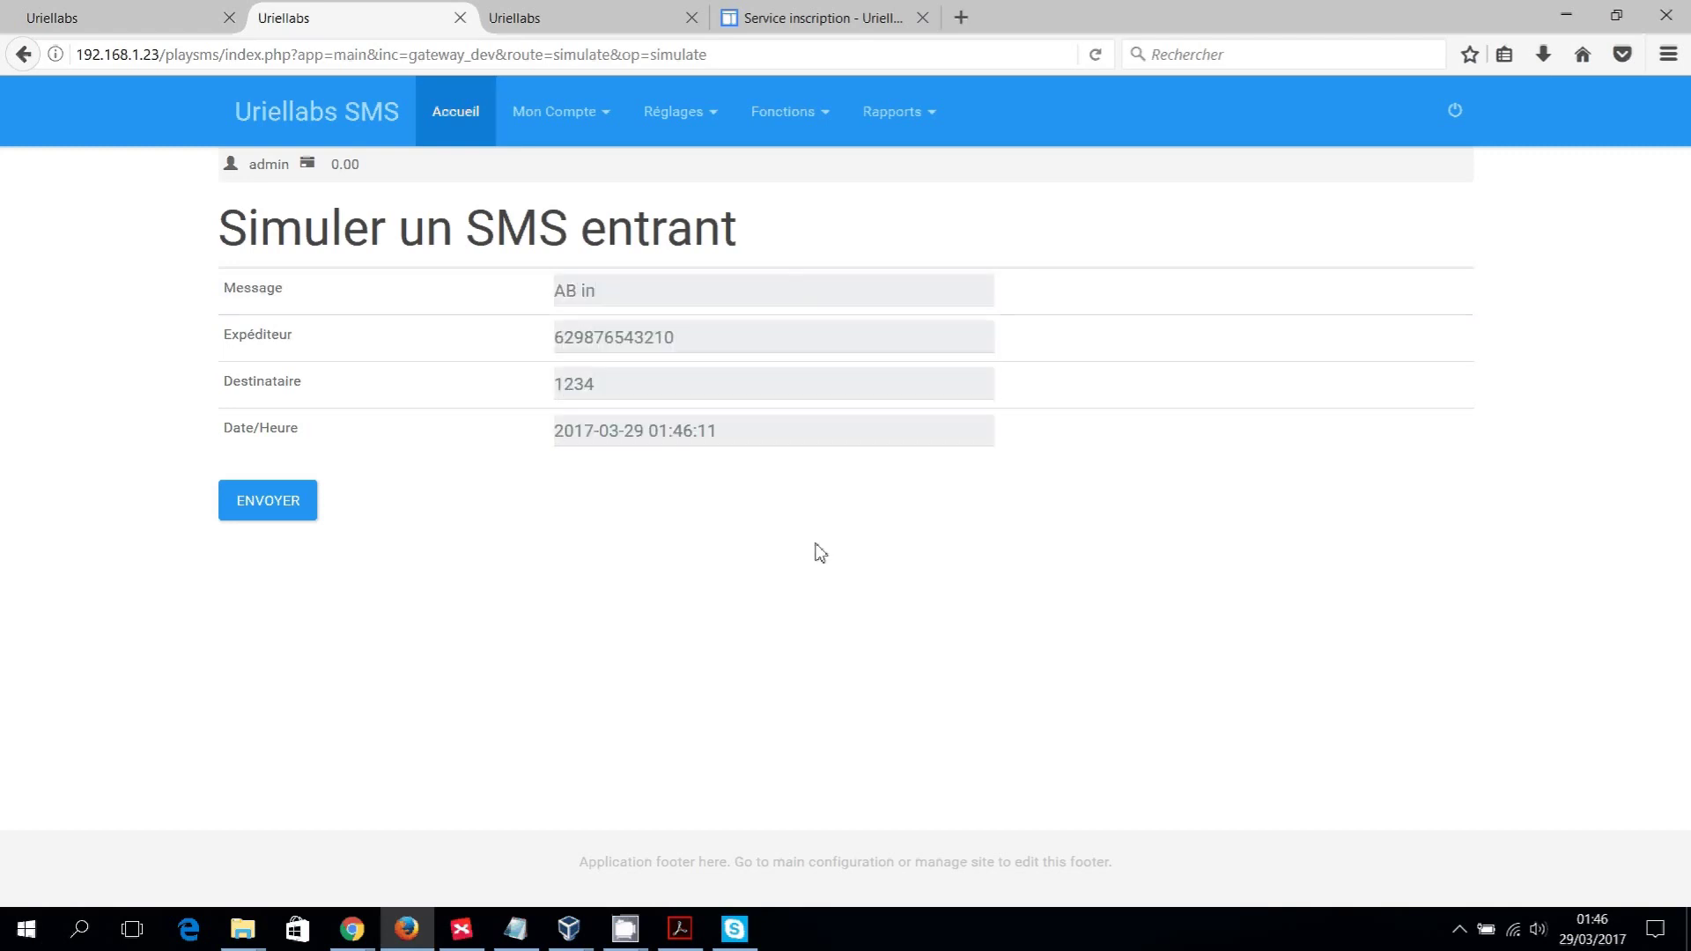
click(677, 343)
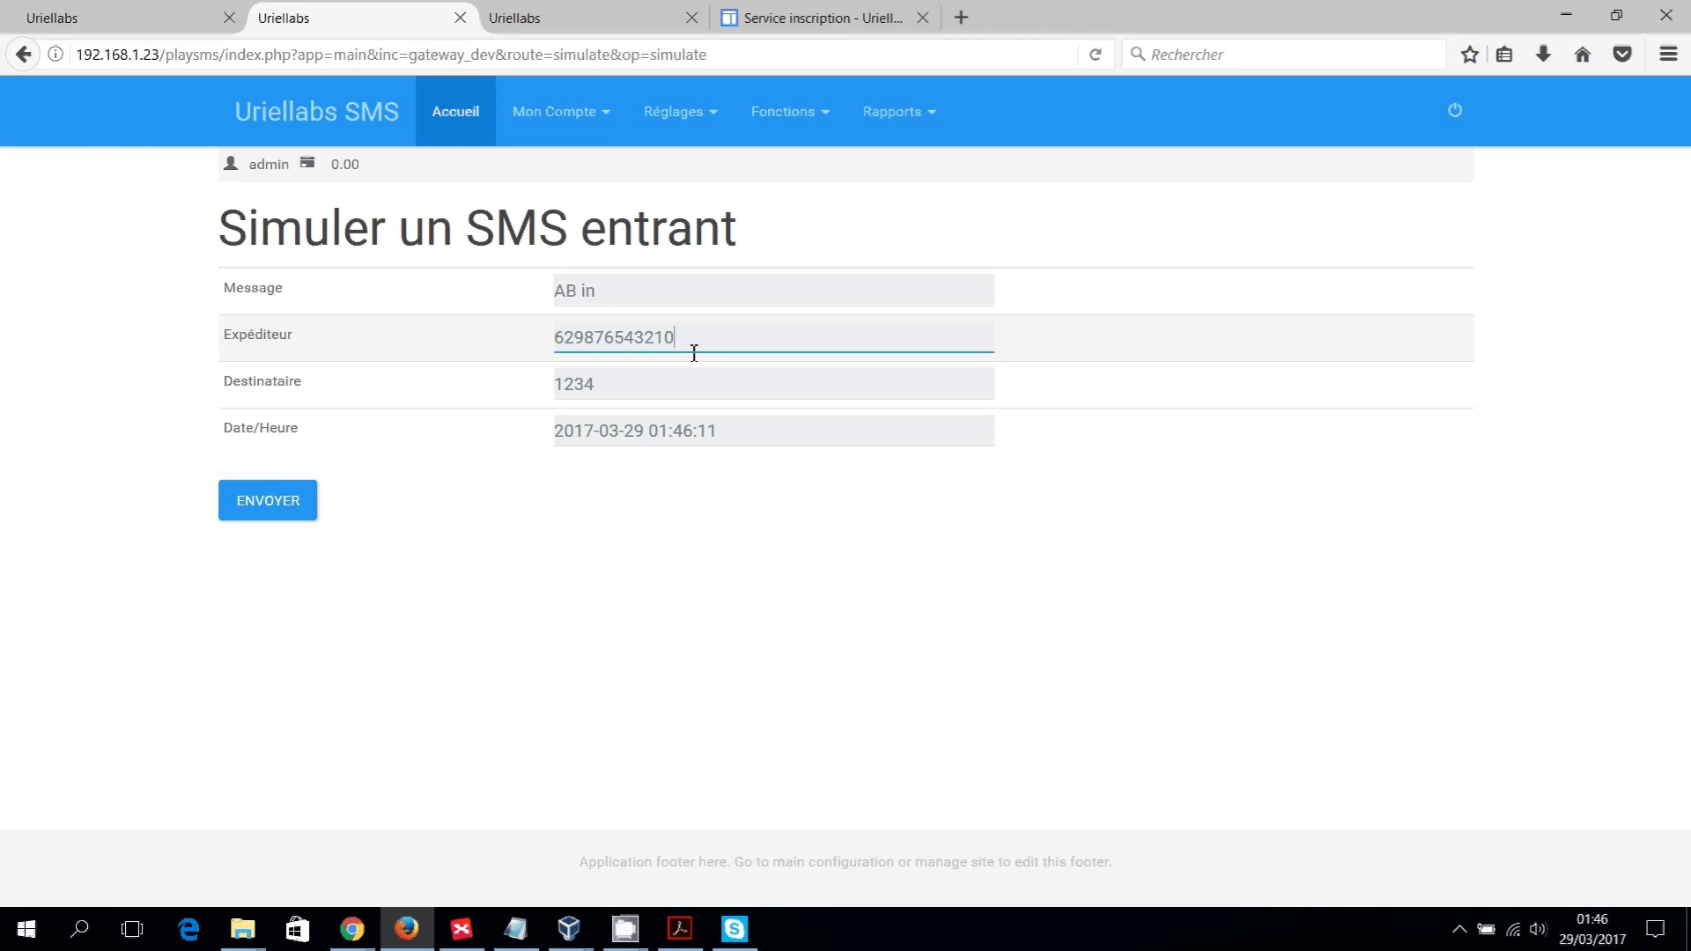
key(BackSpace)
text(3)
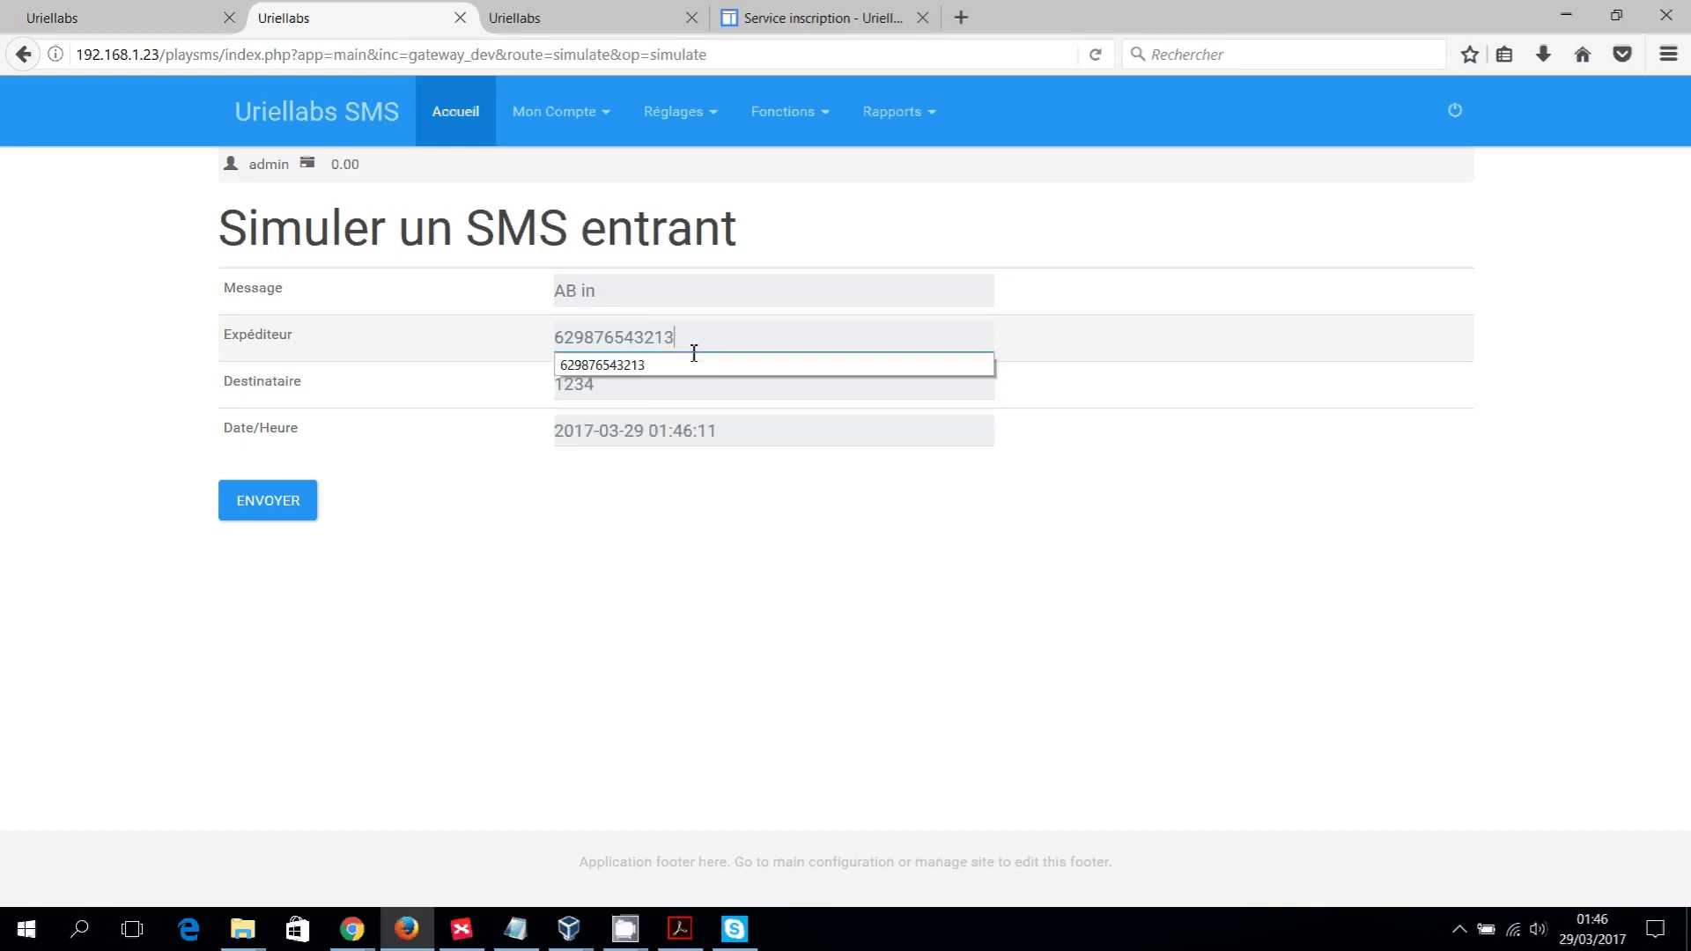
click(744, 543)
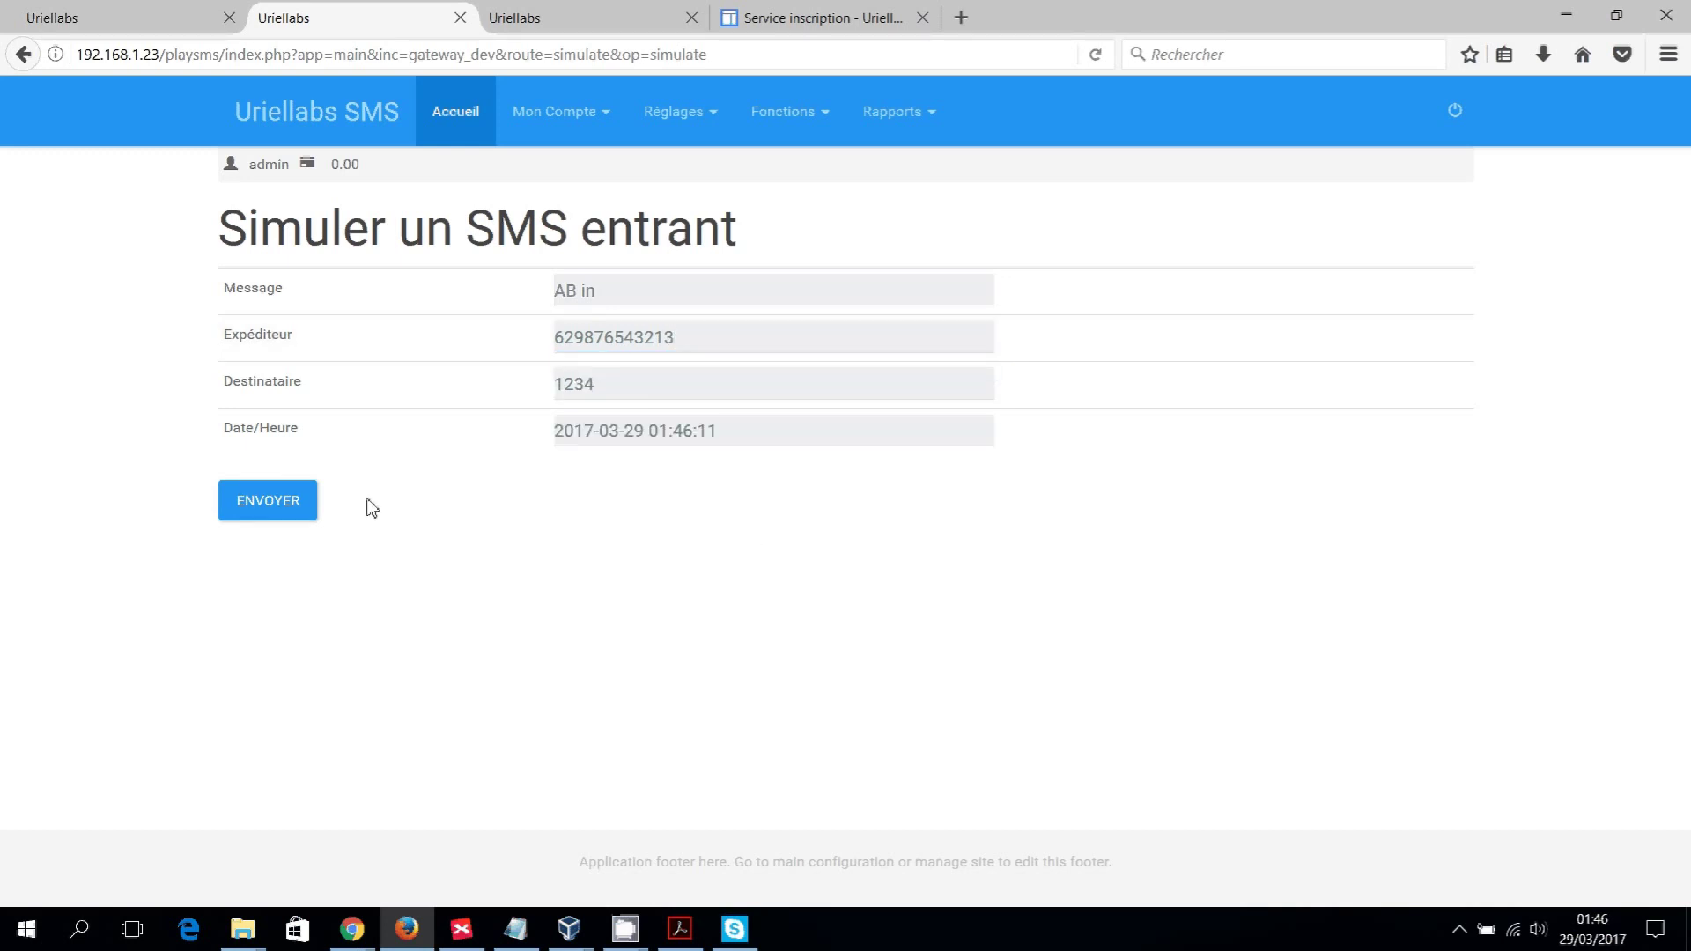
click(287, 508)
Send another simulated "AB in" message with the last digit of the sender's number changed to 4.
click(690, 295)
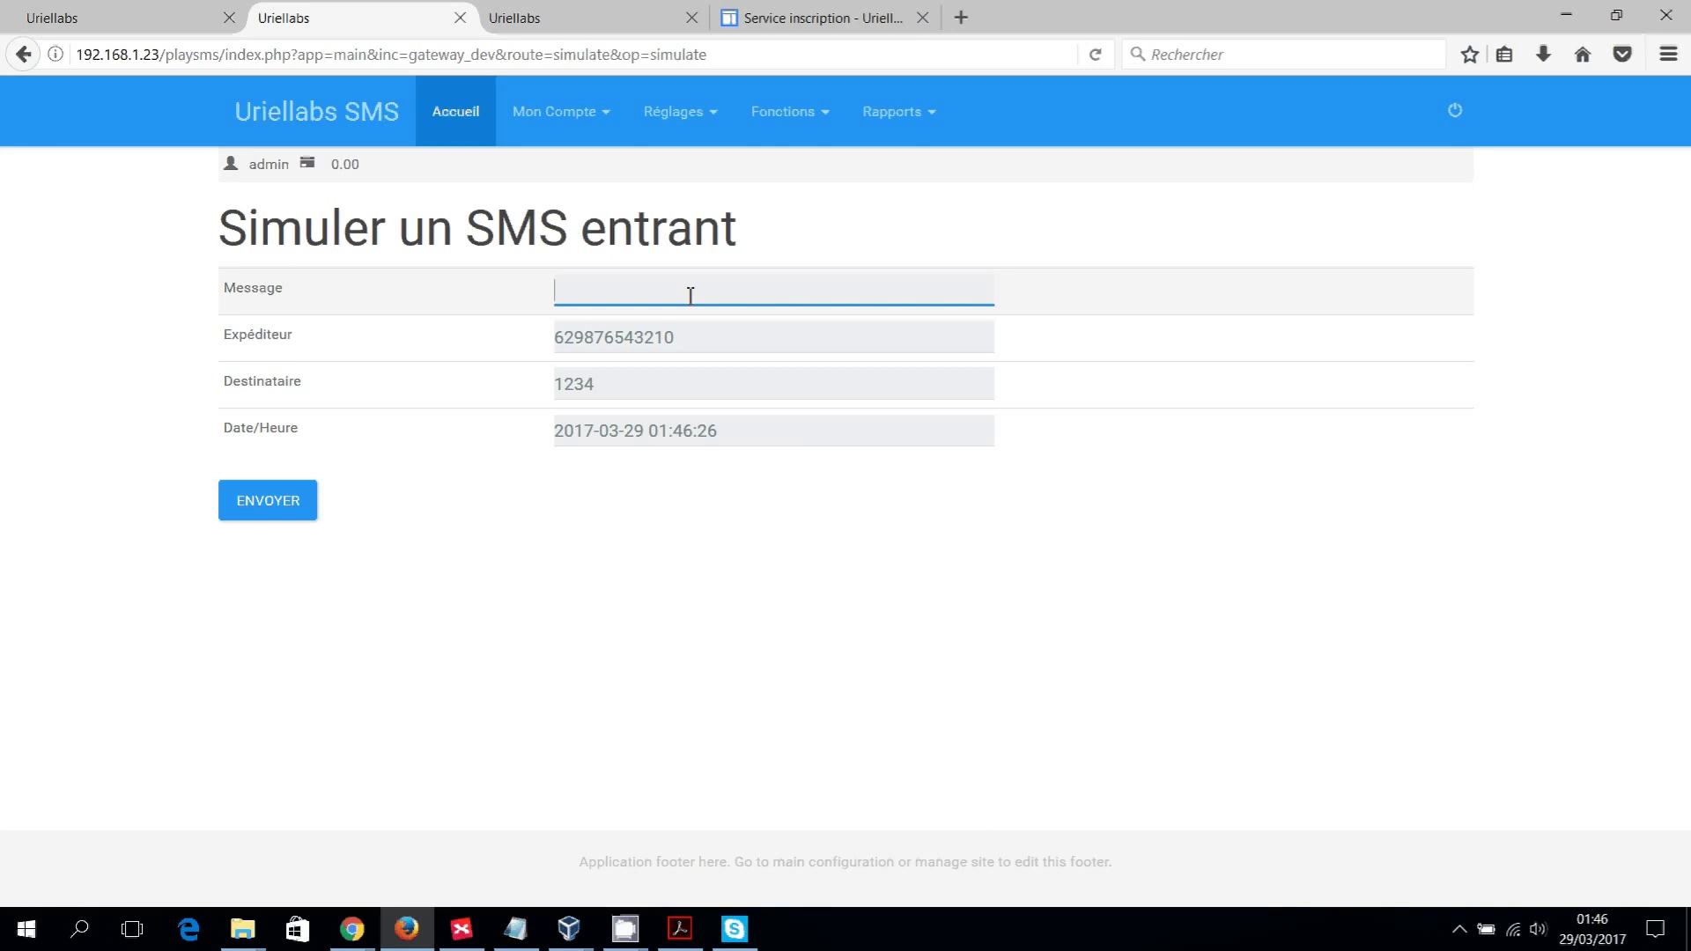
text(AB in)
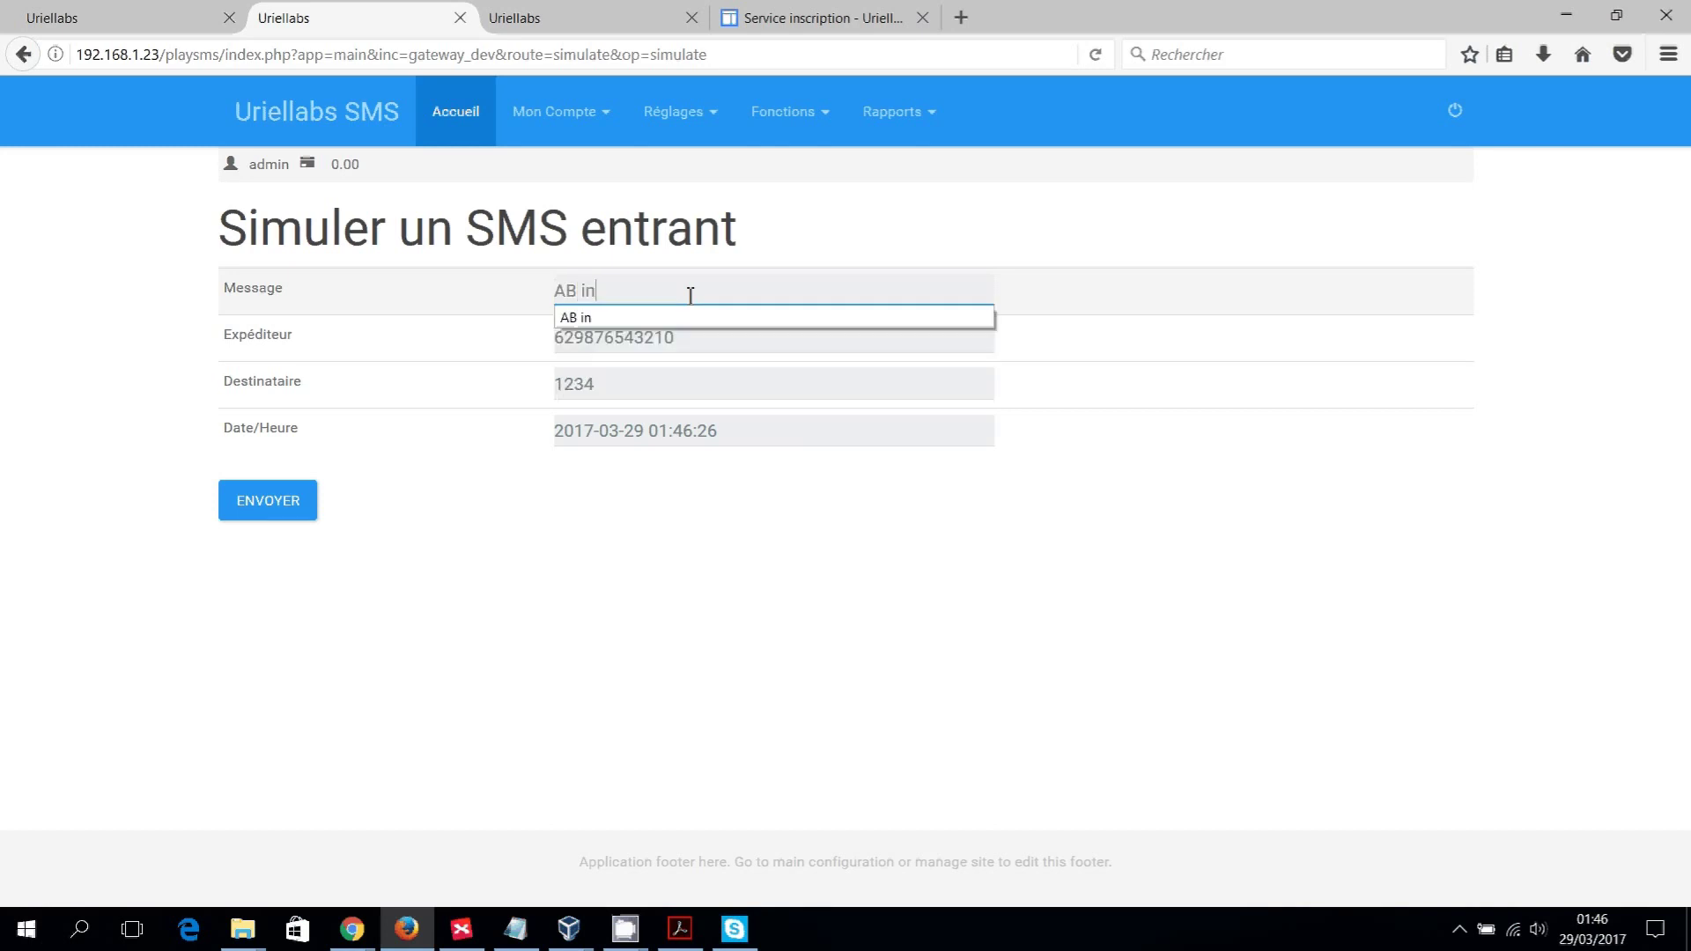
key(Down)
click(691, 343)
key(BackSpace)
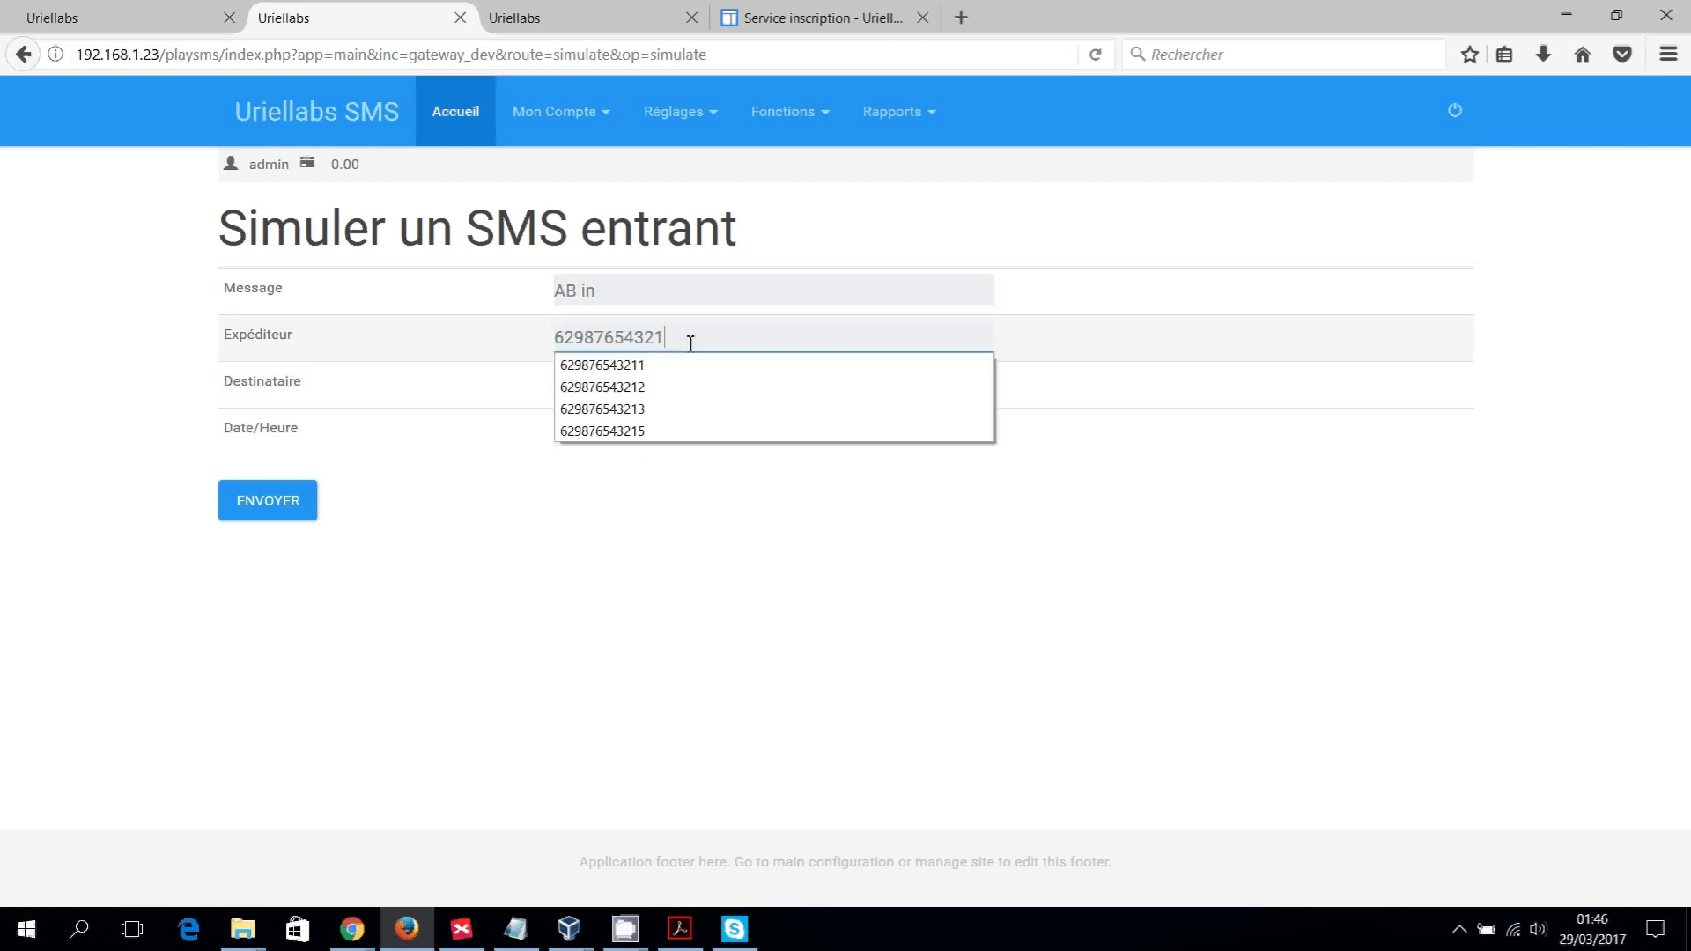
text(4)
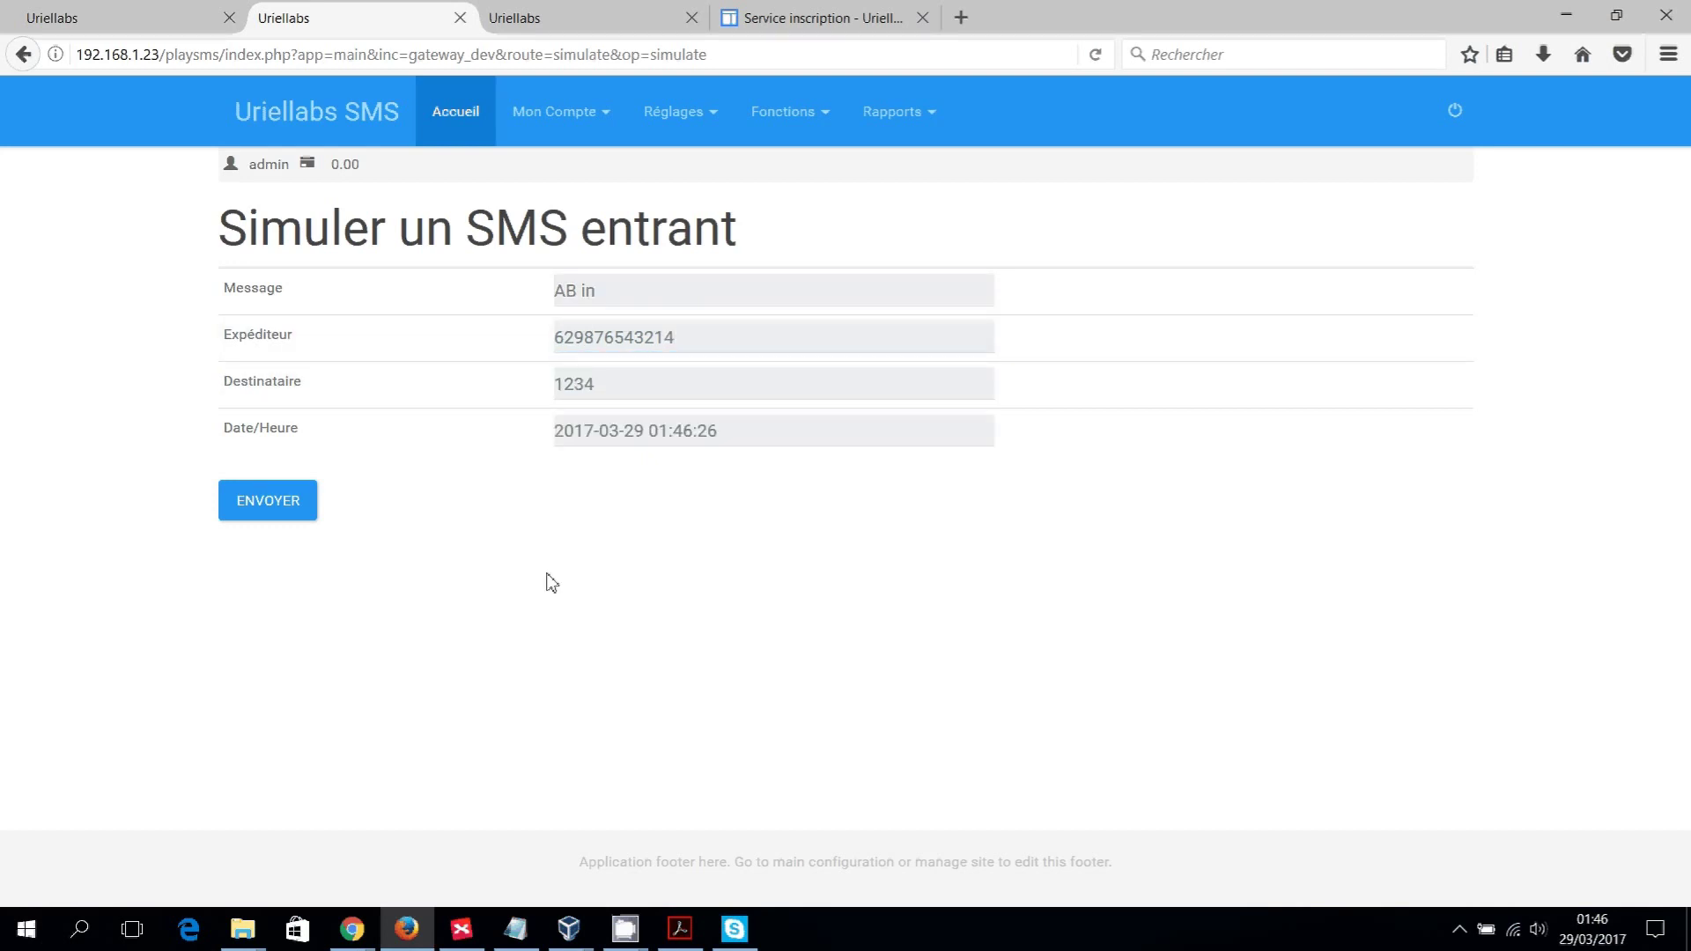
click(291, 511)
Reload the sent messages report and review the subscription replies to the newly subscribed senders.
click(625, 25)
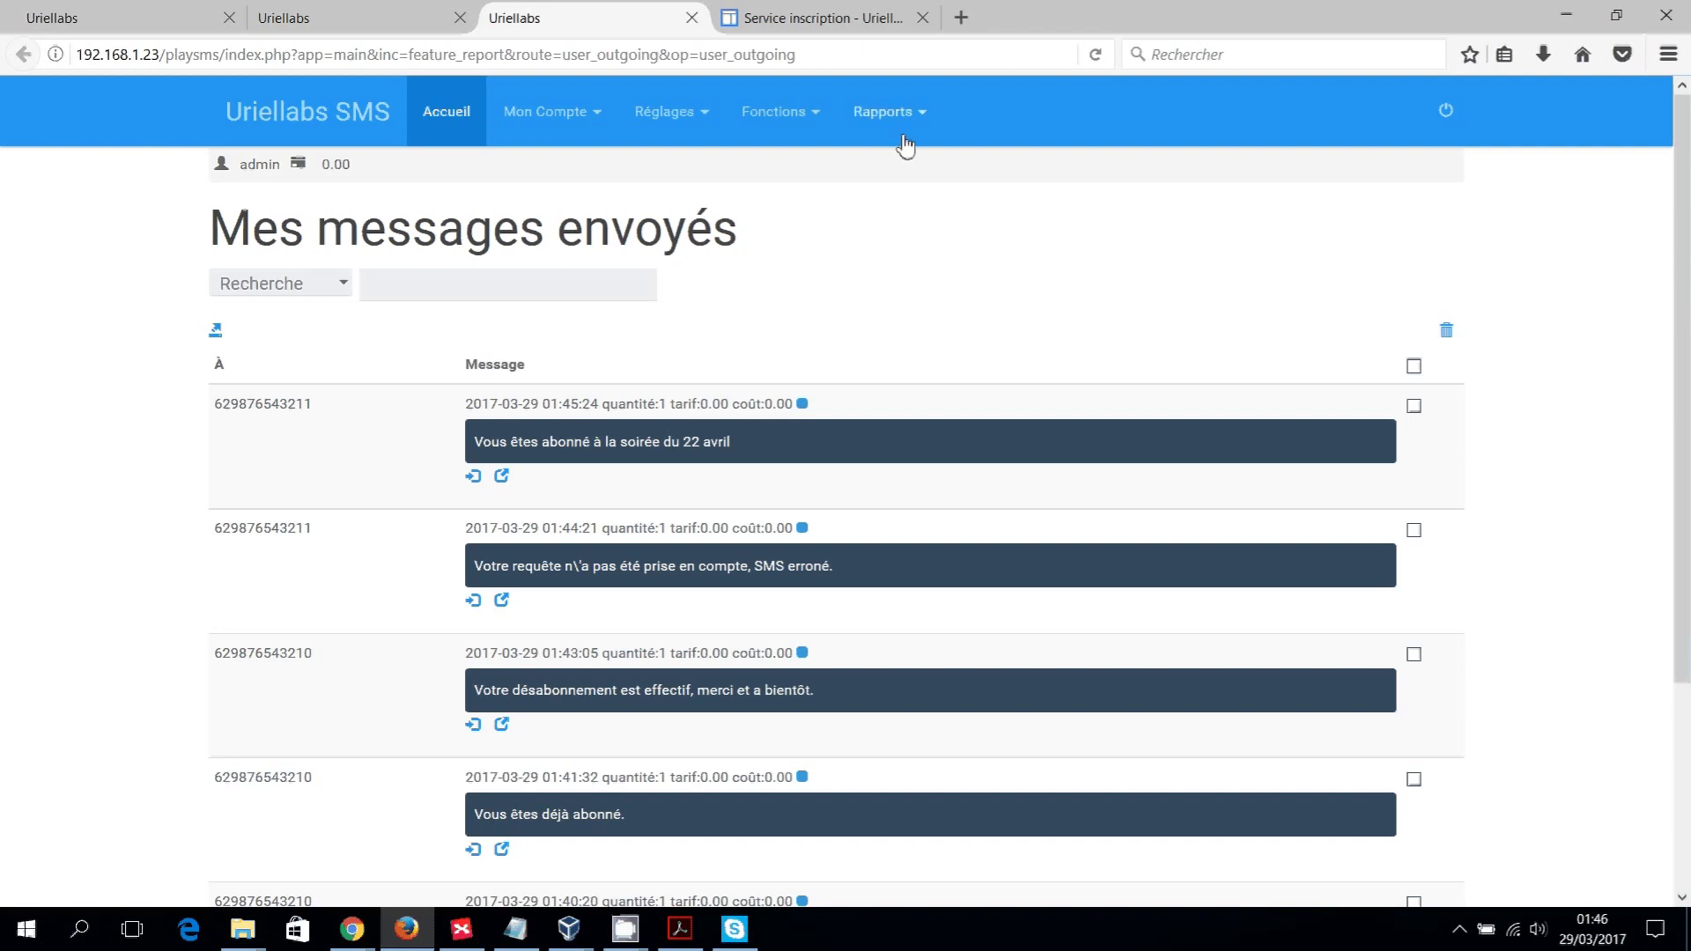
click(924, 118)
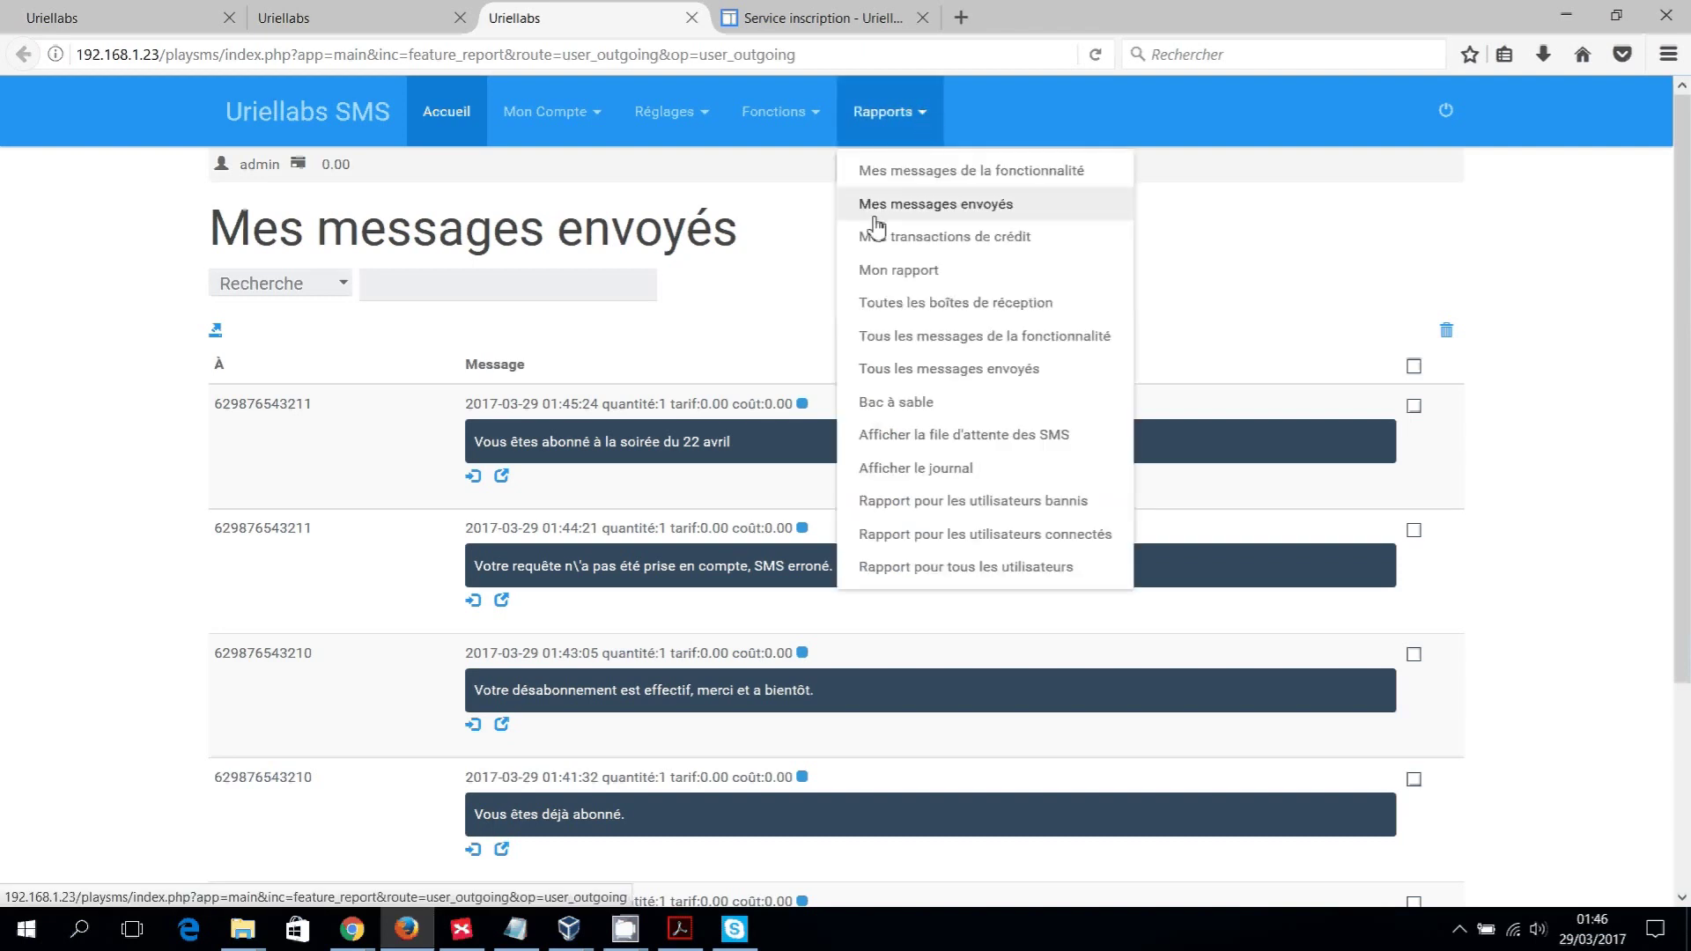
click(771, 271)
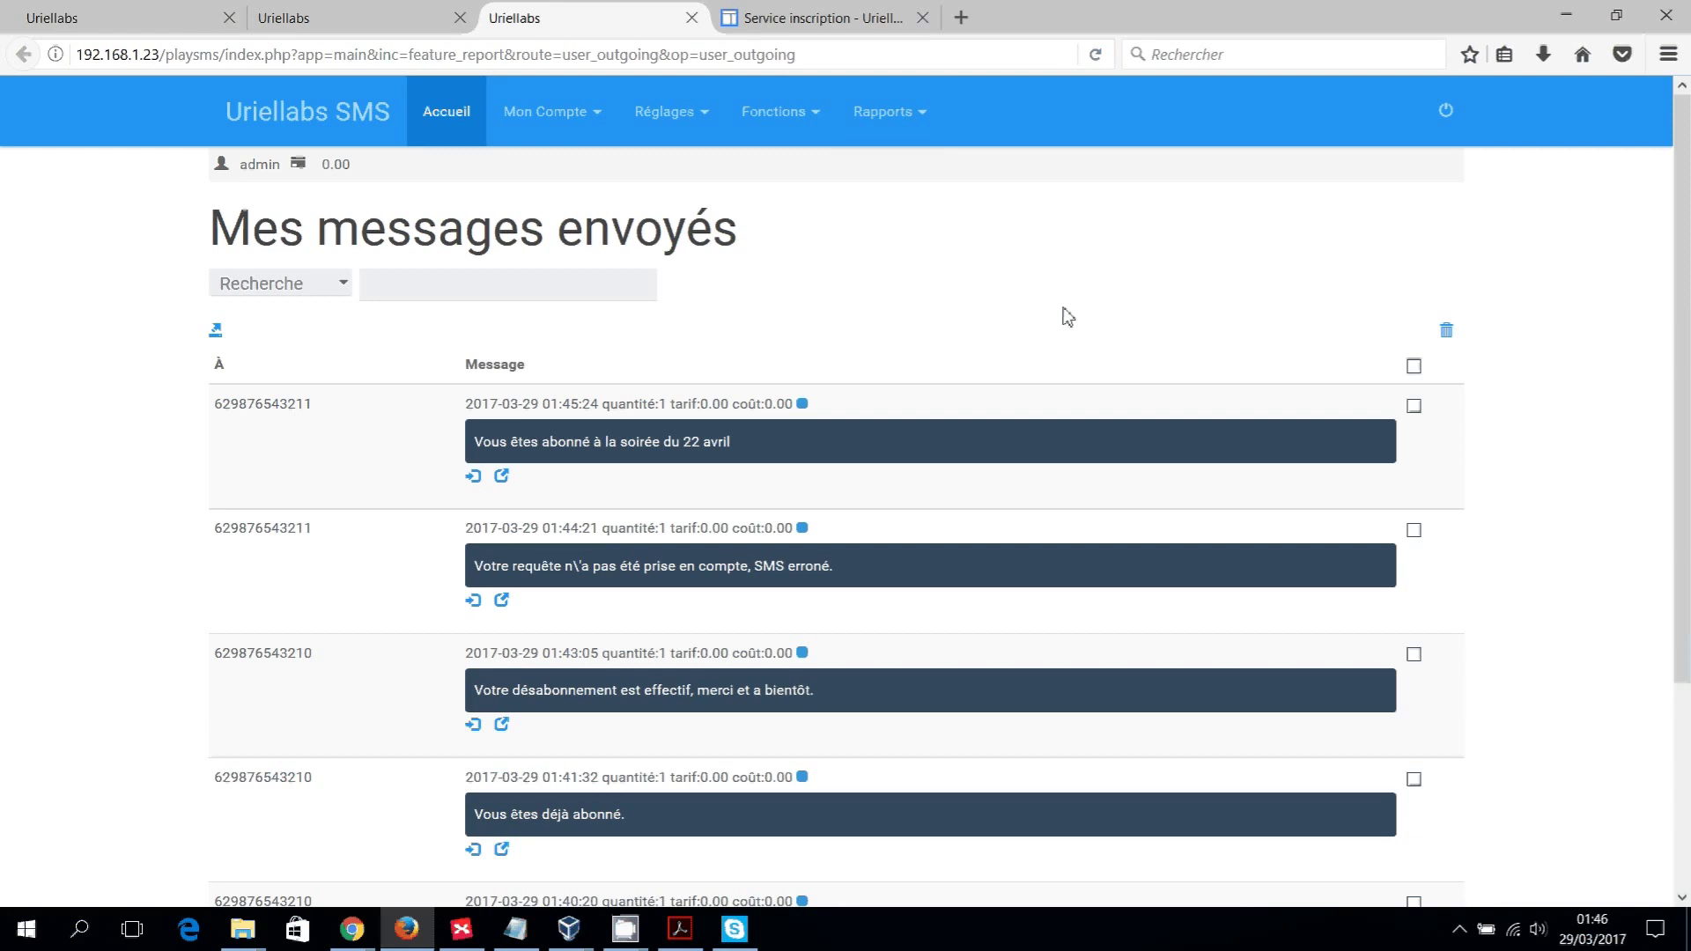
click(1096, 56)
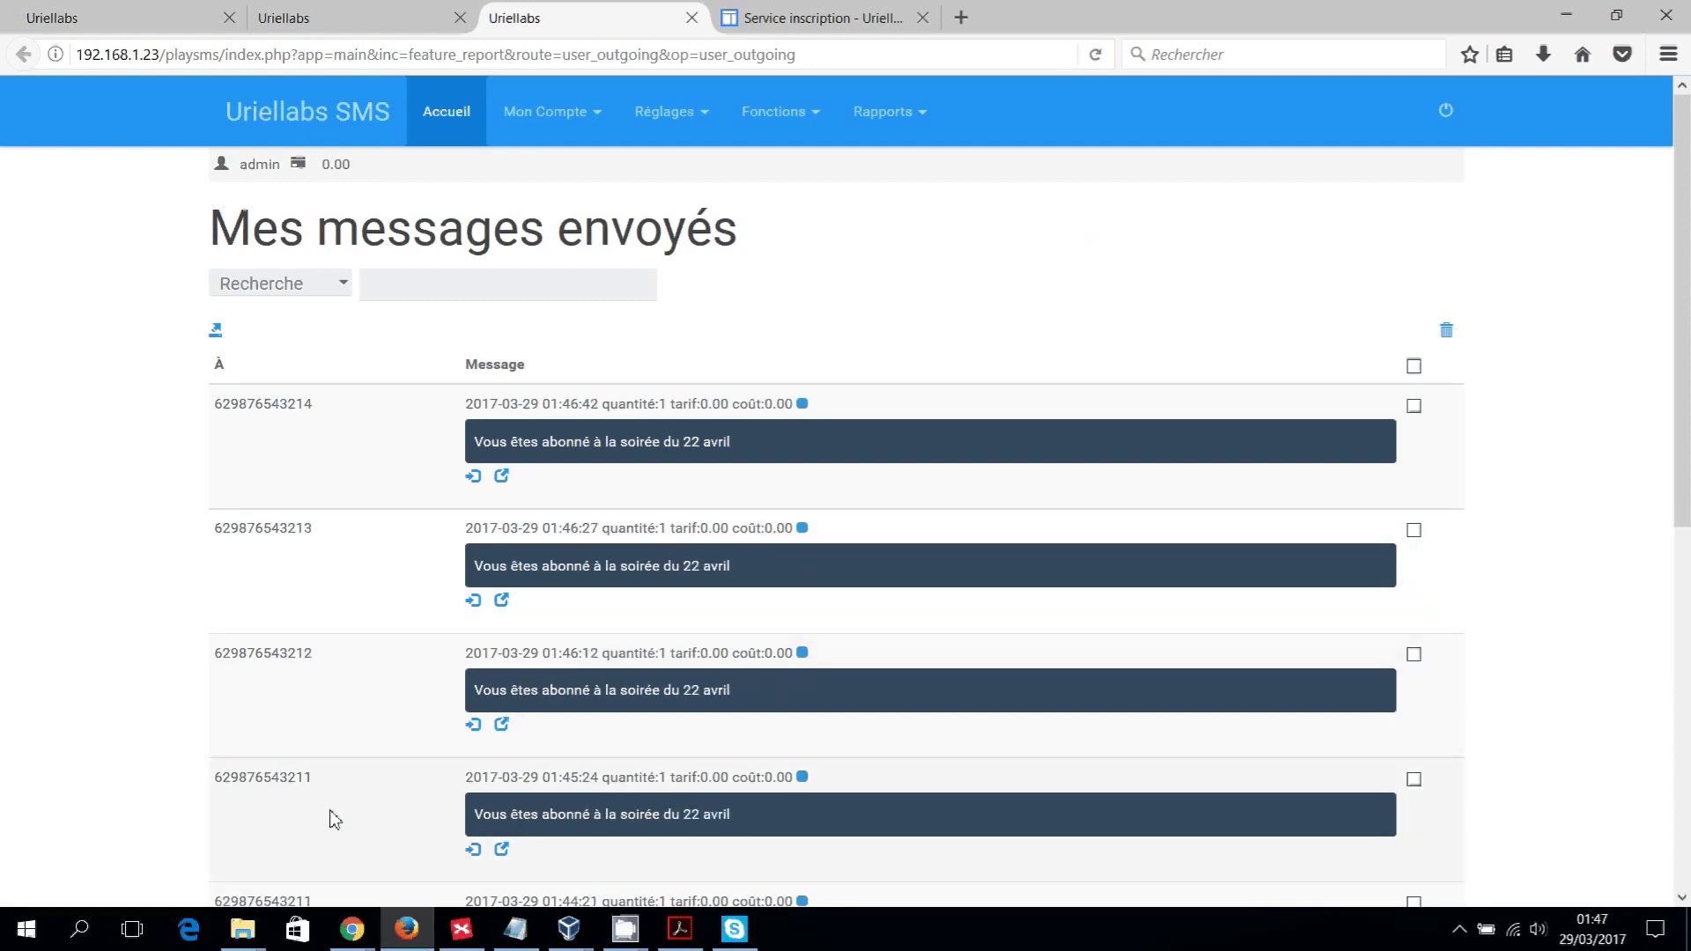
scroll(344, 784, down, 5)
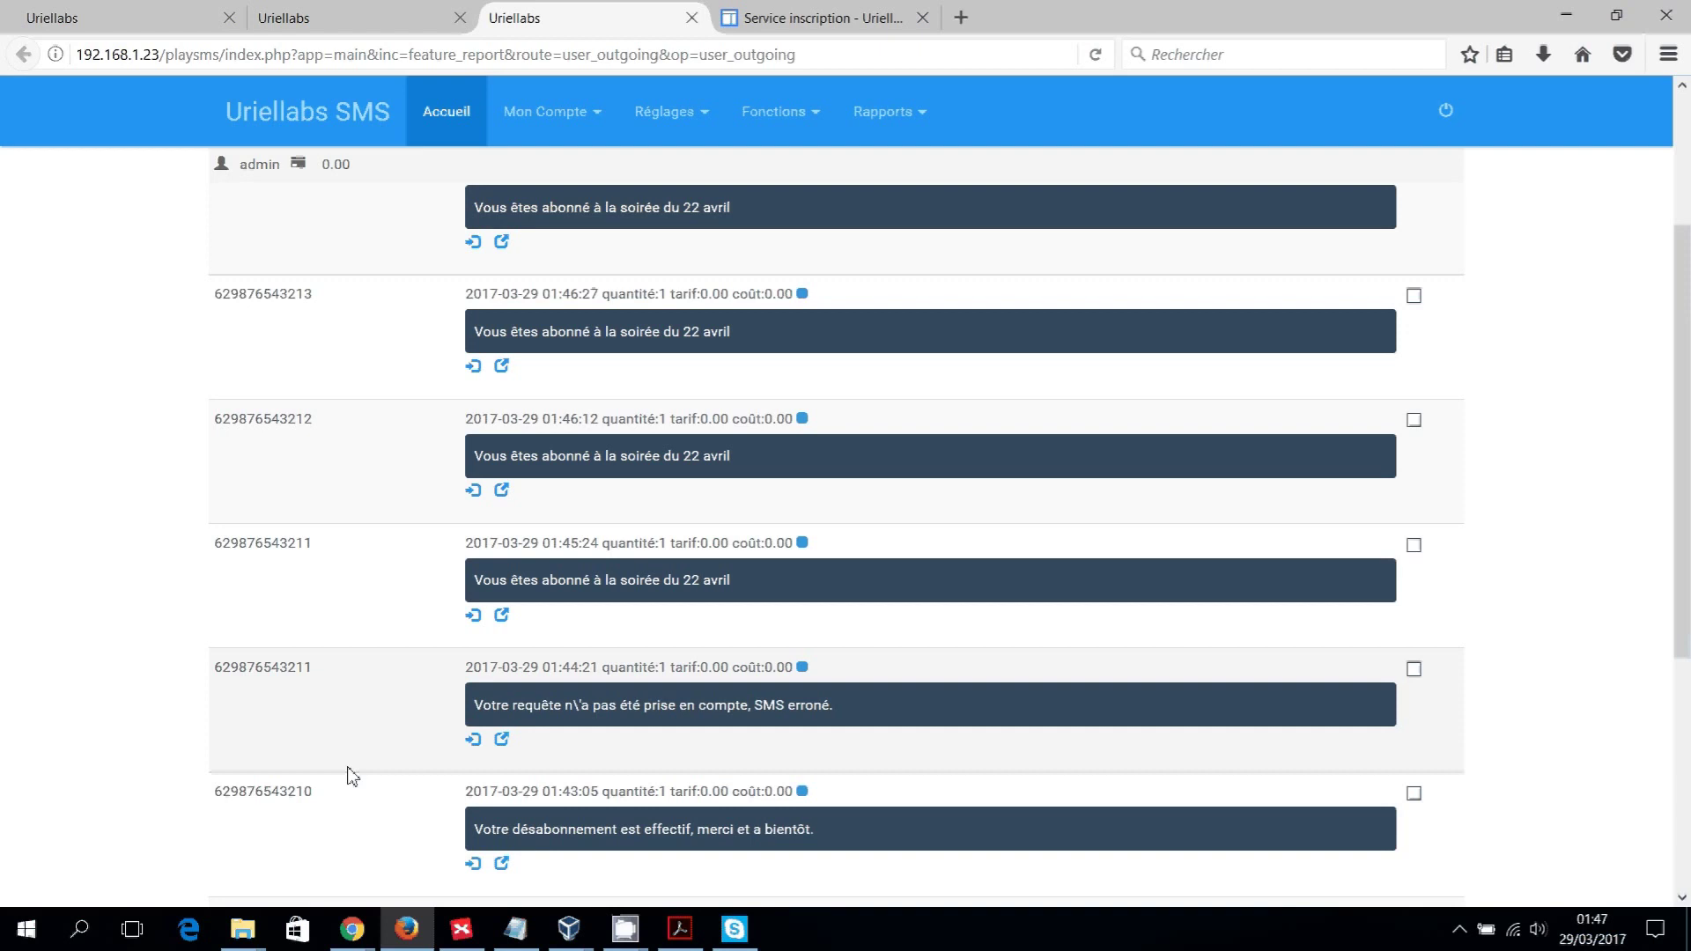
scroll(322, 548, up, 3)
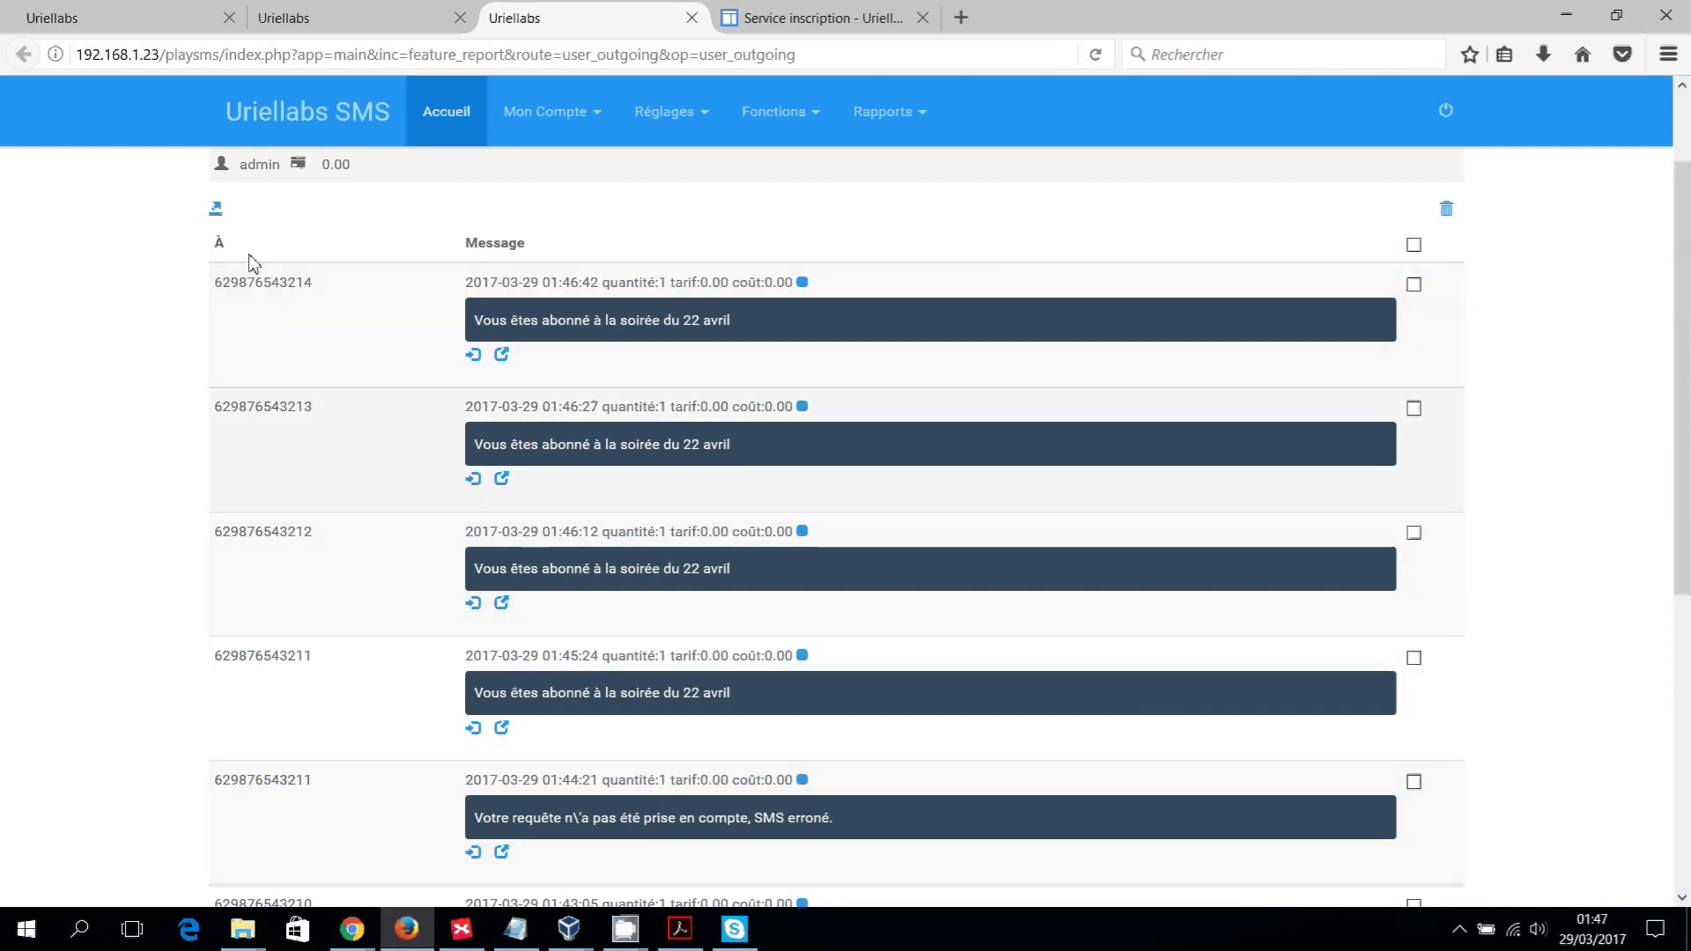
Refresh the SMS subscription list, view the members registered for keyword AB, and return to the list.
click(153, 20)
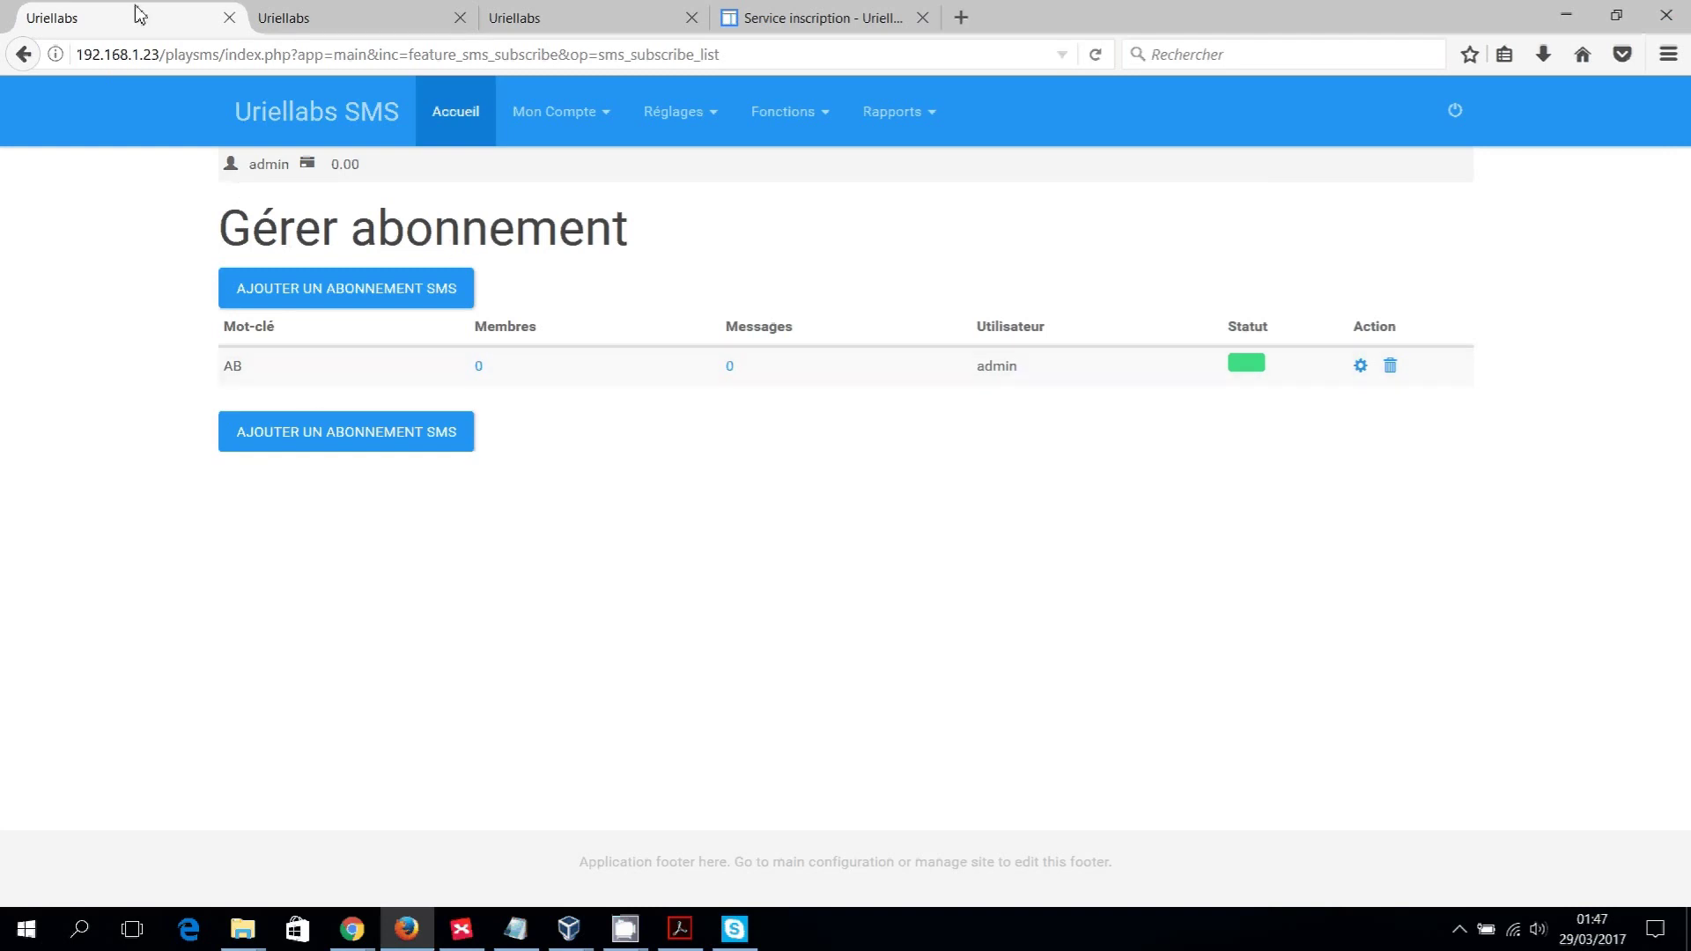
click(1095, 56)
click(481, 368)
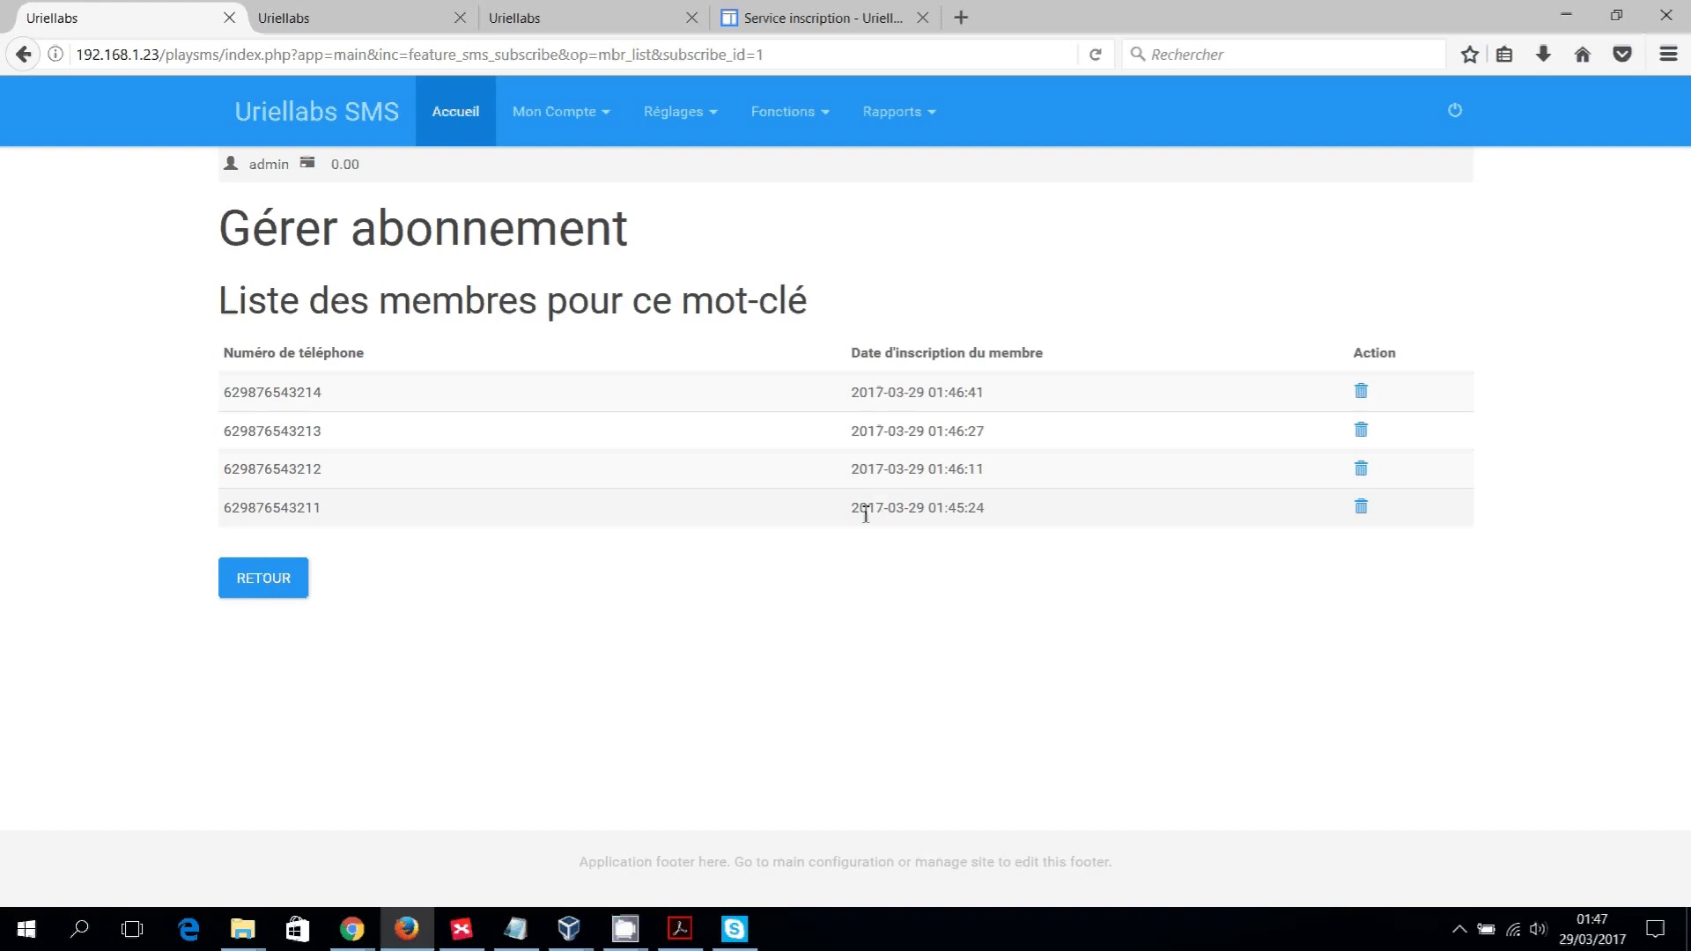
click(301, 583)
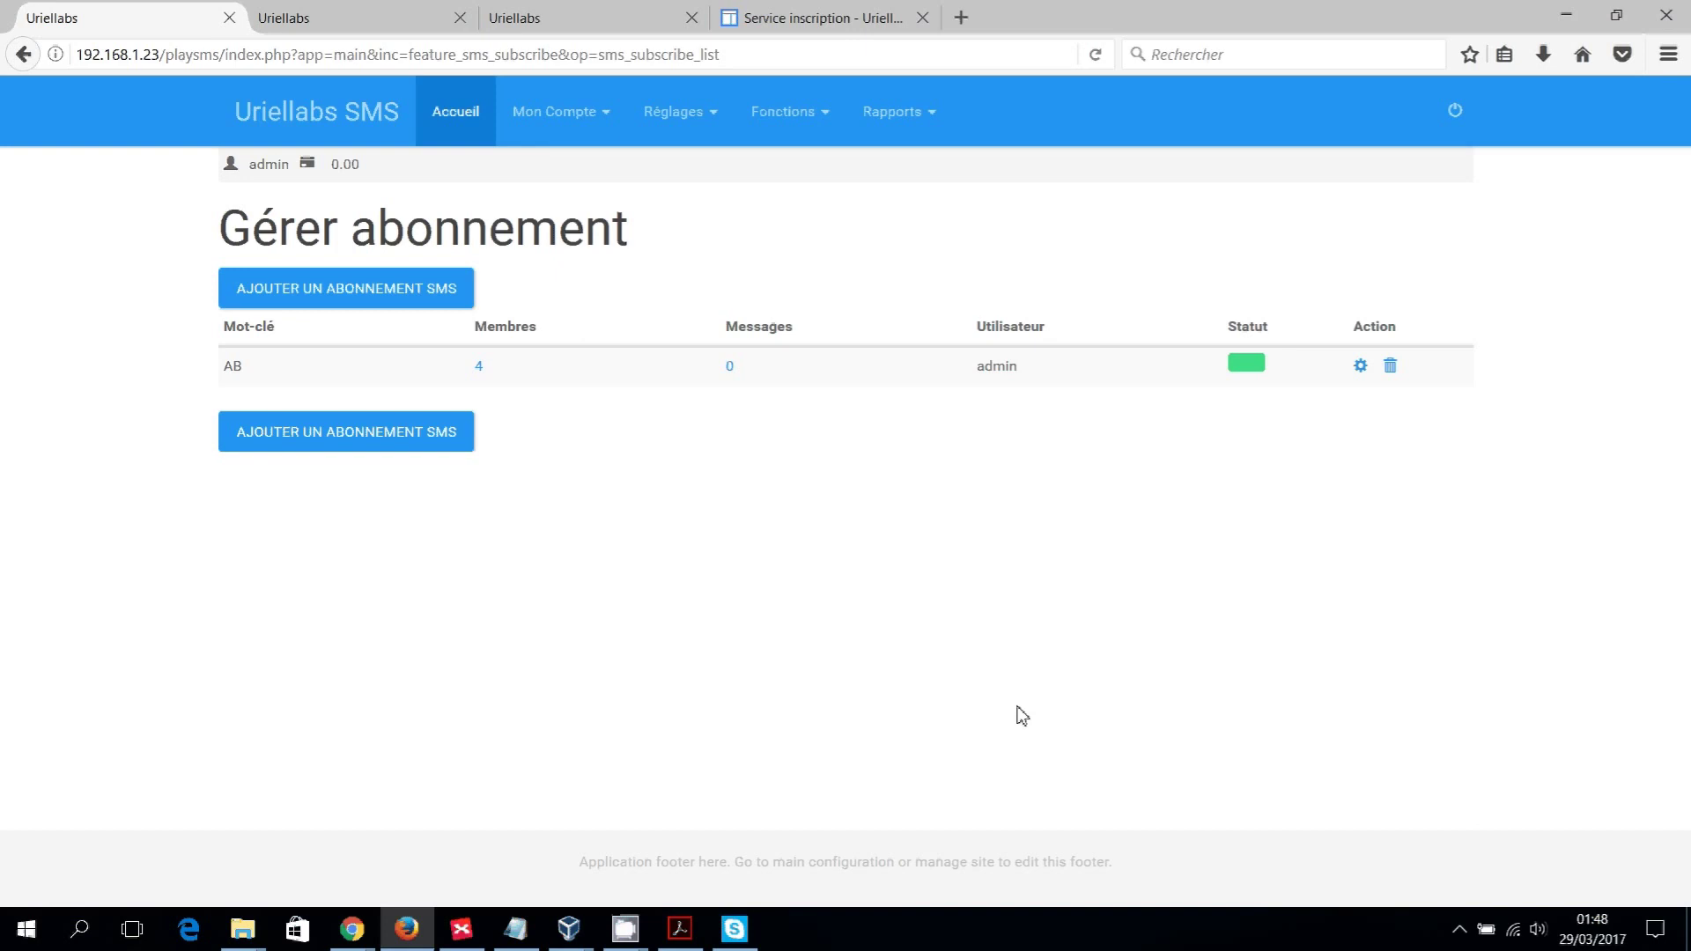
Add the message "Chers ami la fête est décallée pour le 28 avril" to the AB subscription and return to its message list.
click(730, 367)
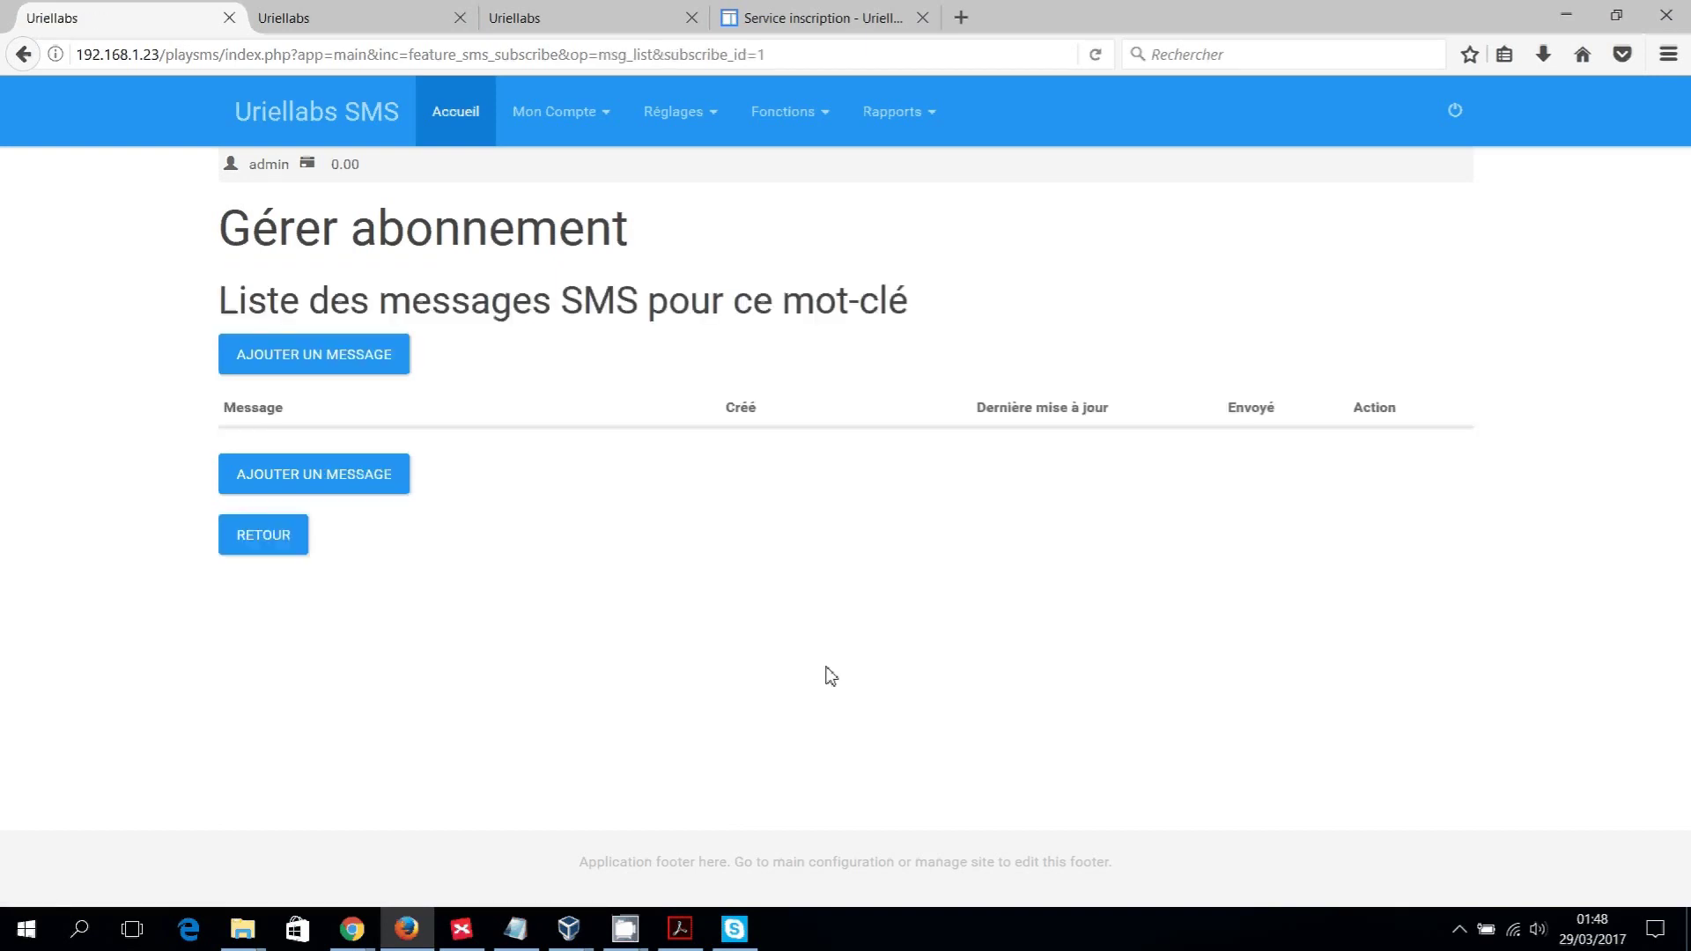
click(371, 366)
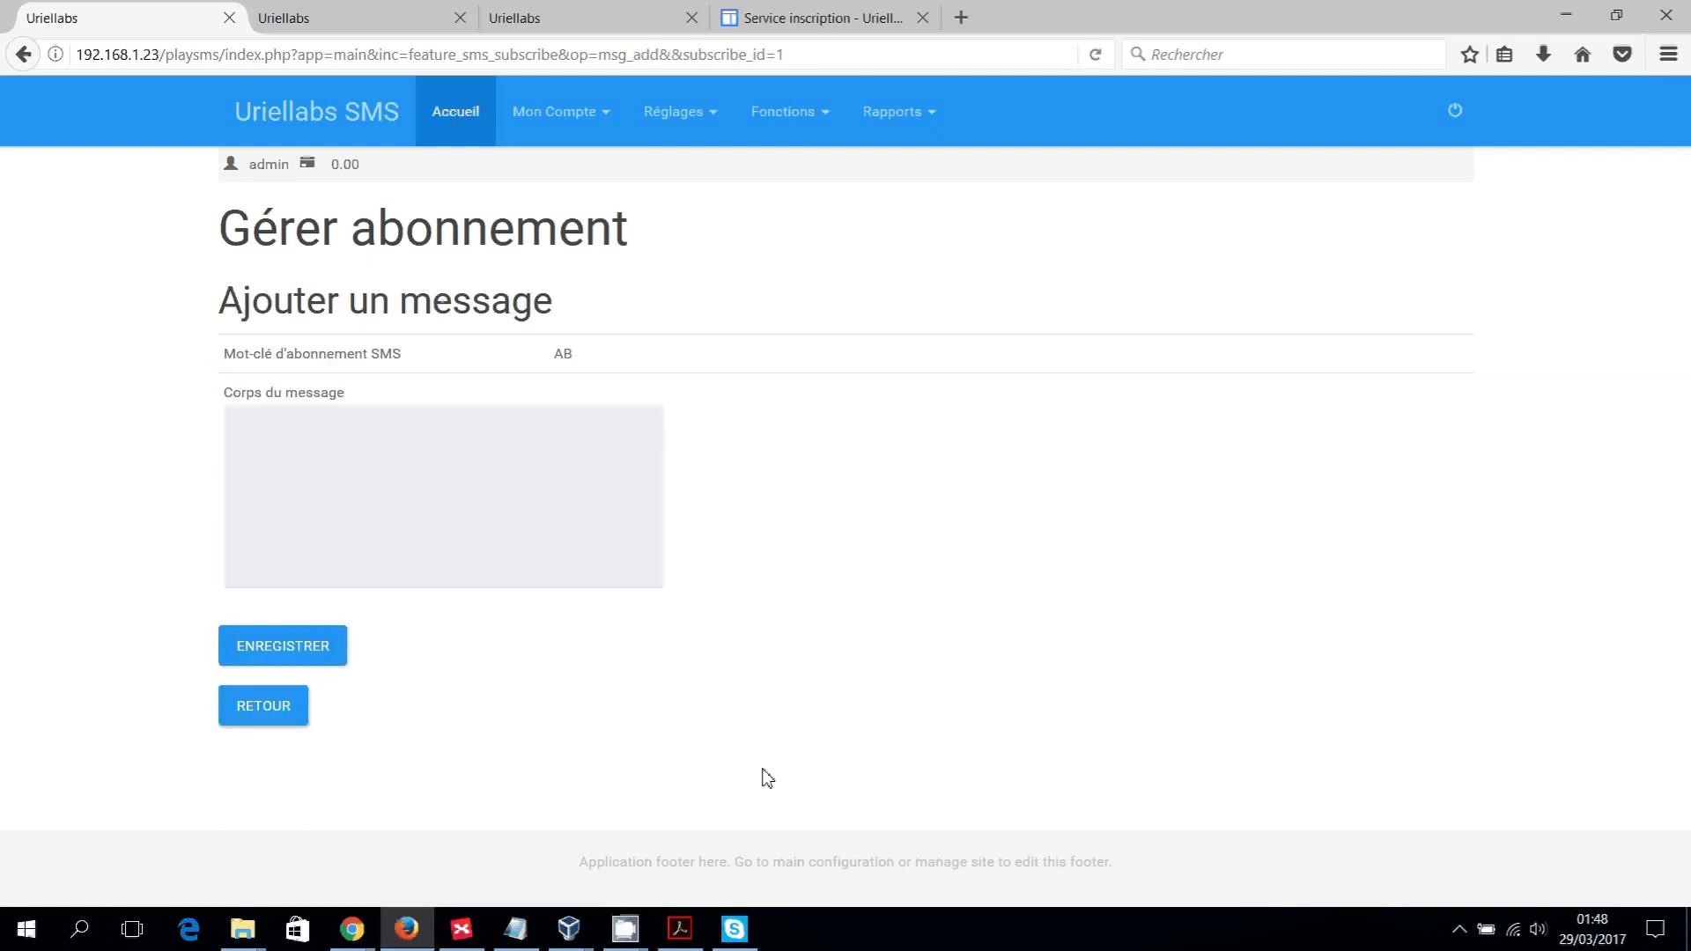
click(539, 434)
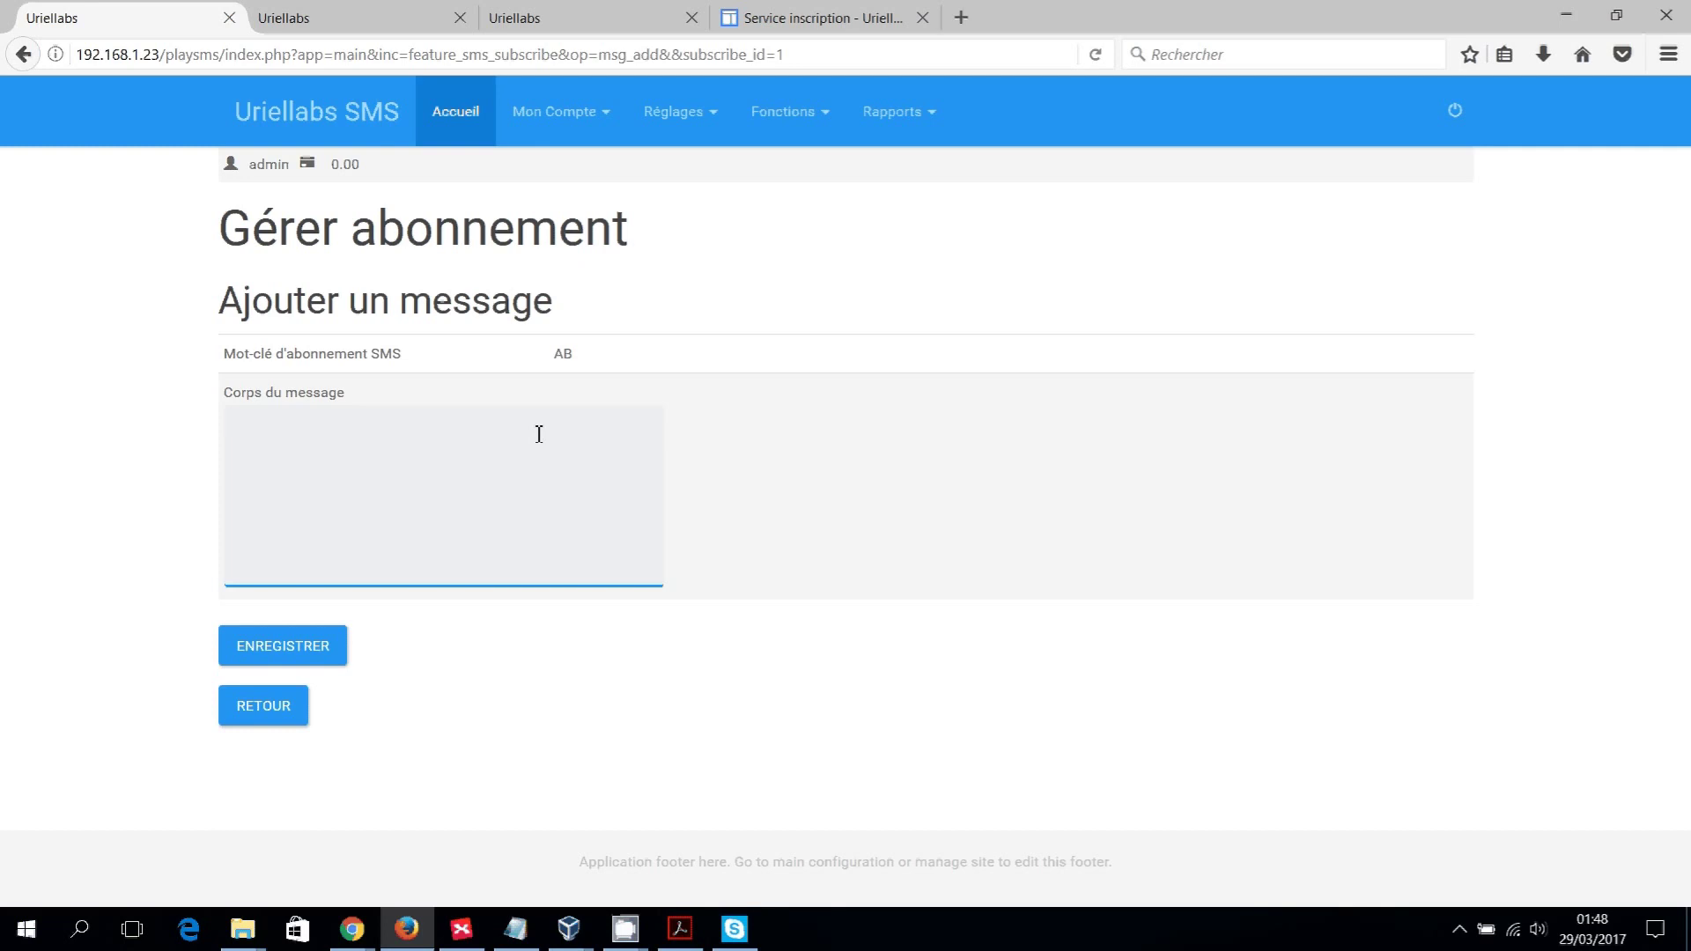
text(Chers ami la fête est déc)
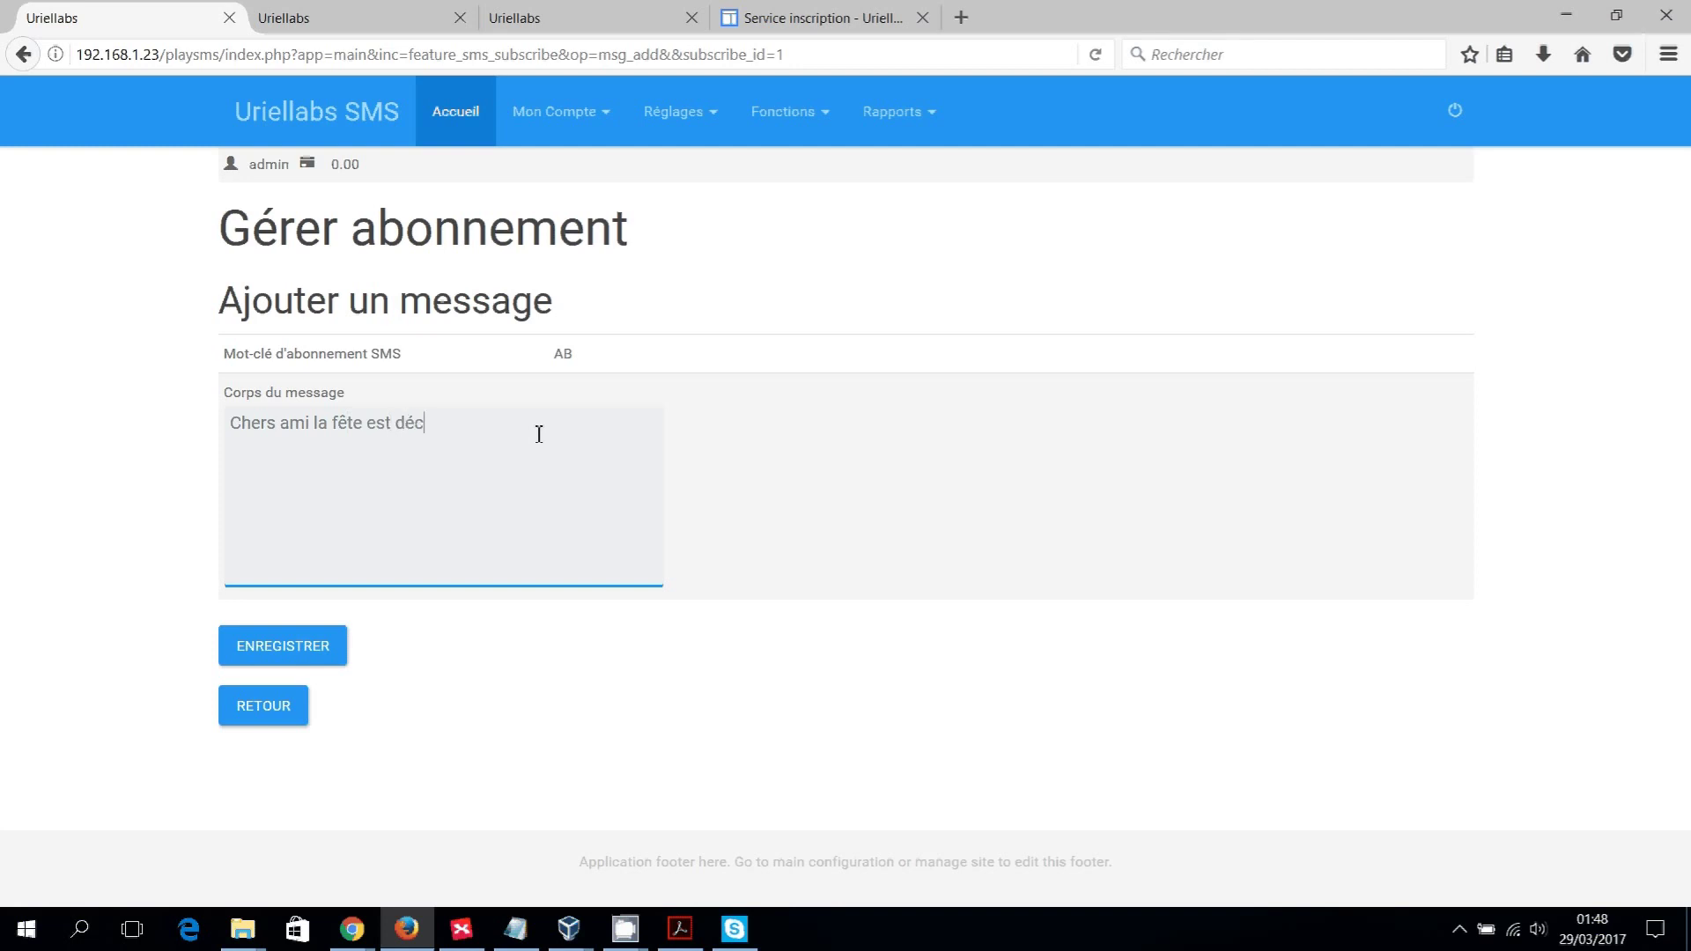
text(allée pour le 28 a)
text(vril)
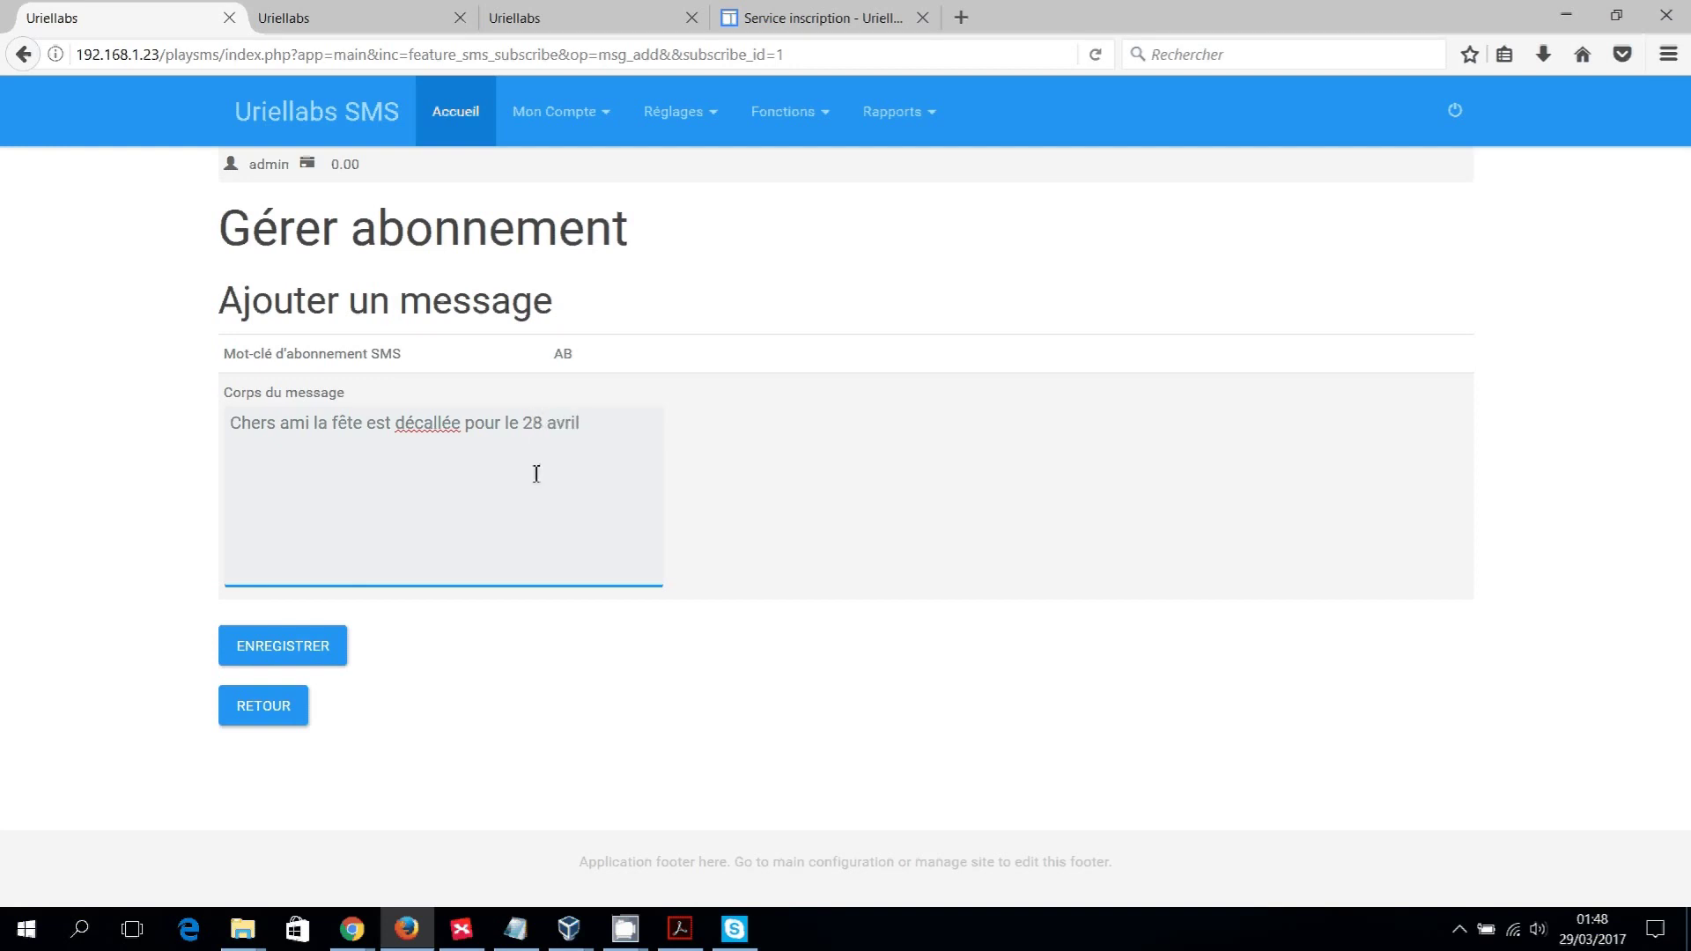
click(333, 649)
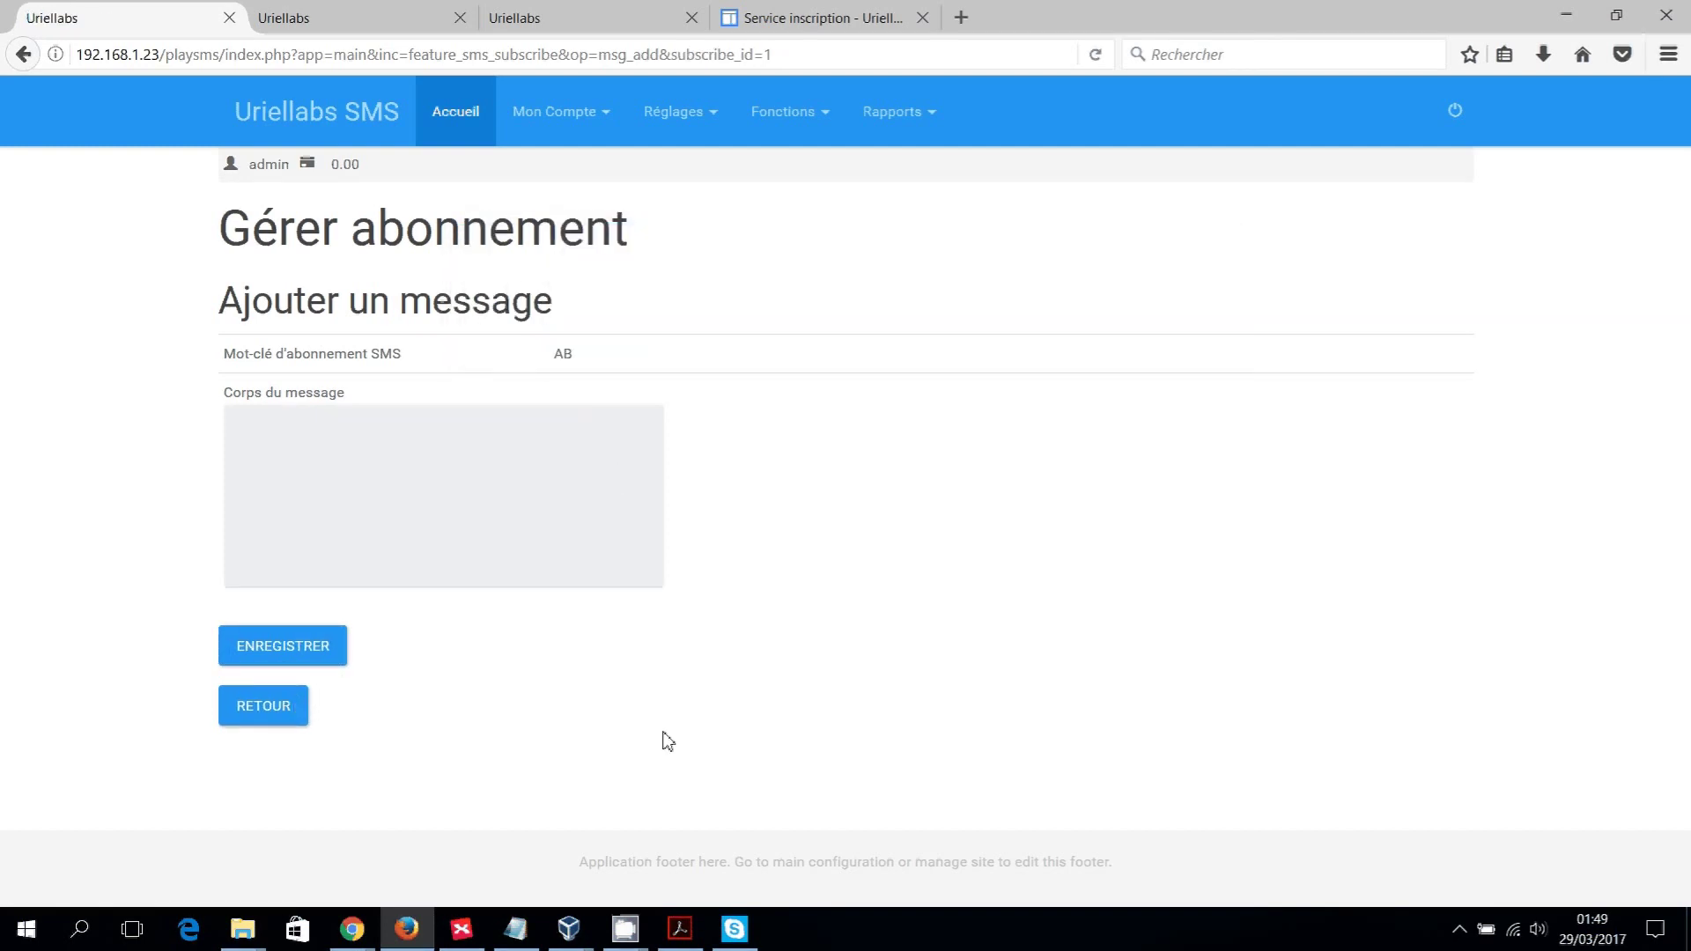
click(234, 713)
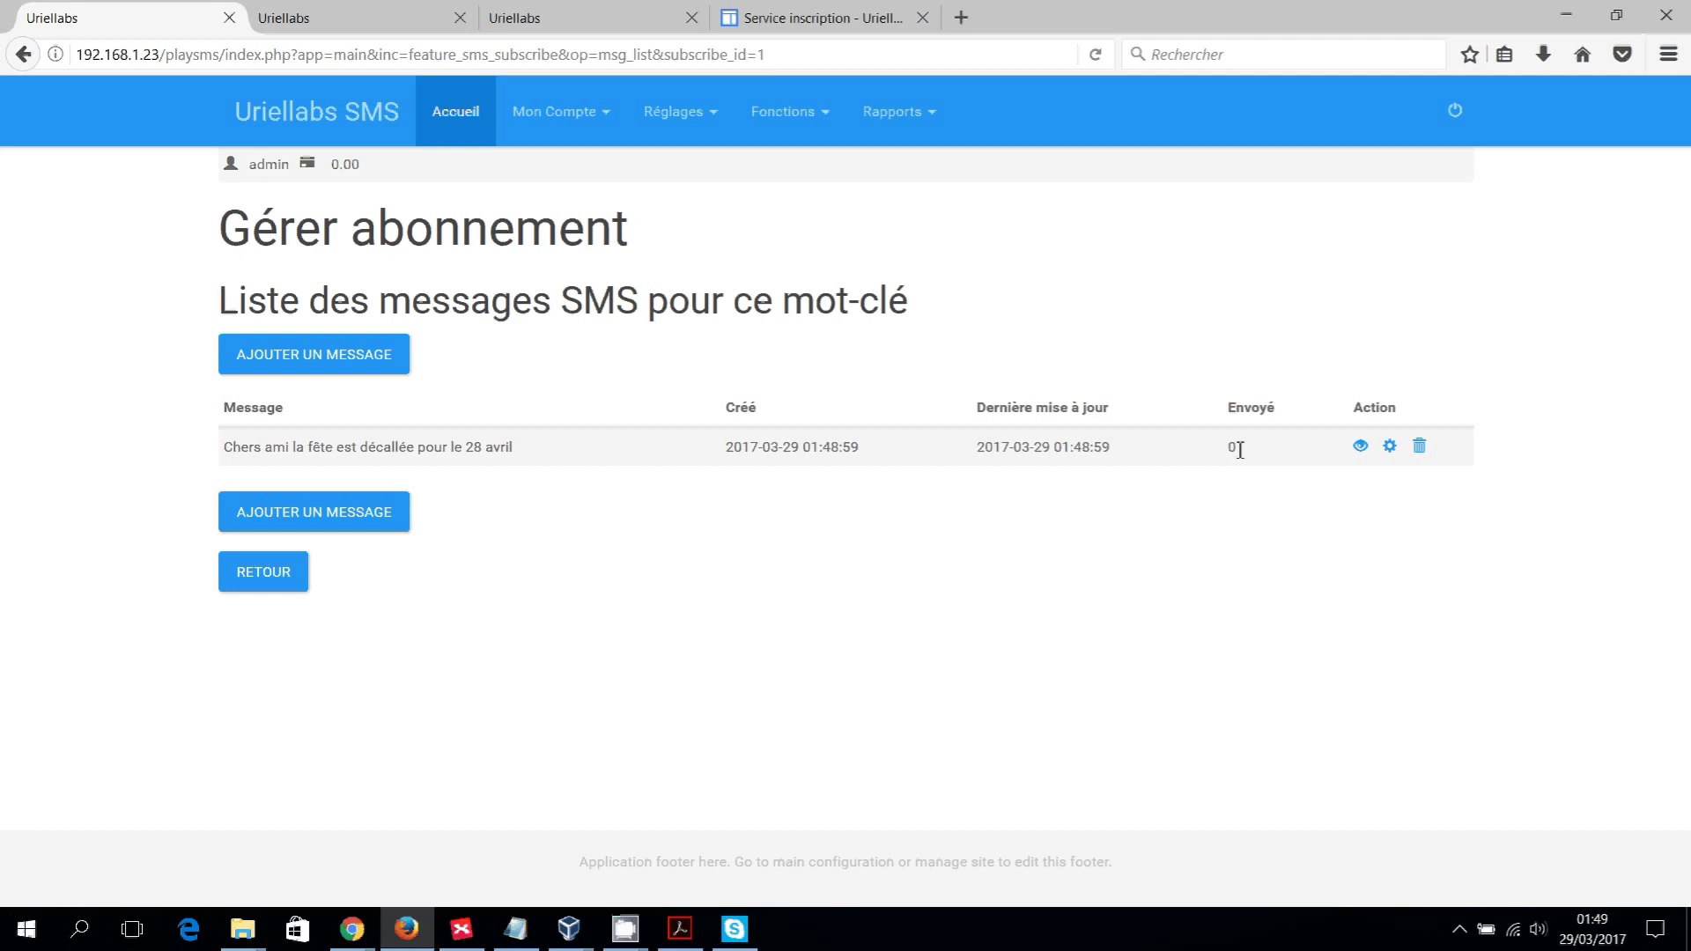
Send the saved message about 28 avril to all AB members from its details, and return to the subscription list.
click(1361, 447)
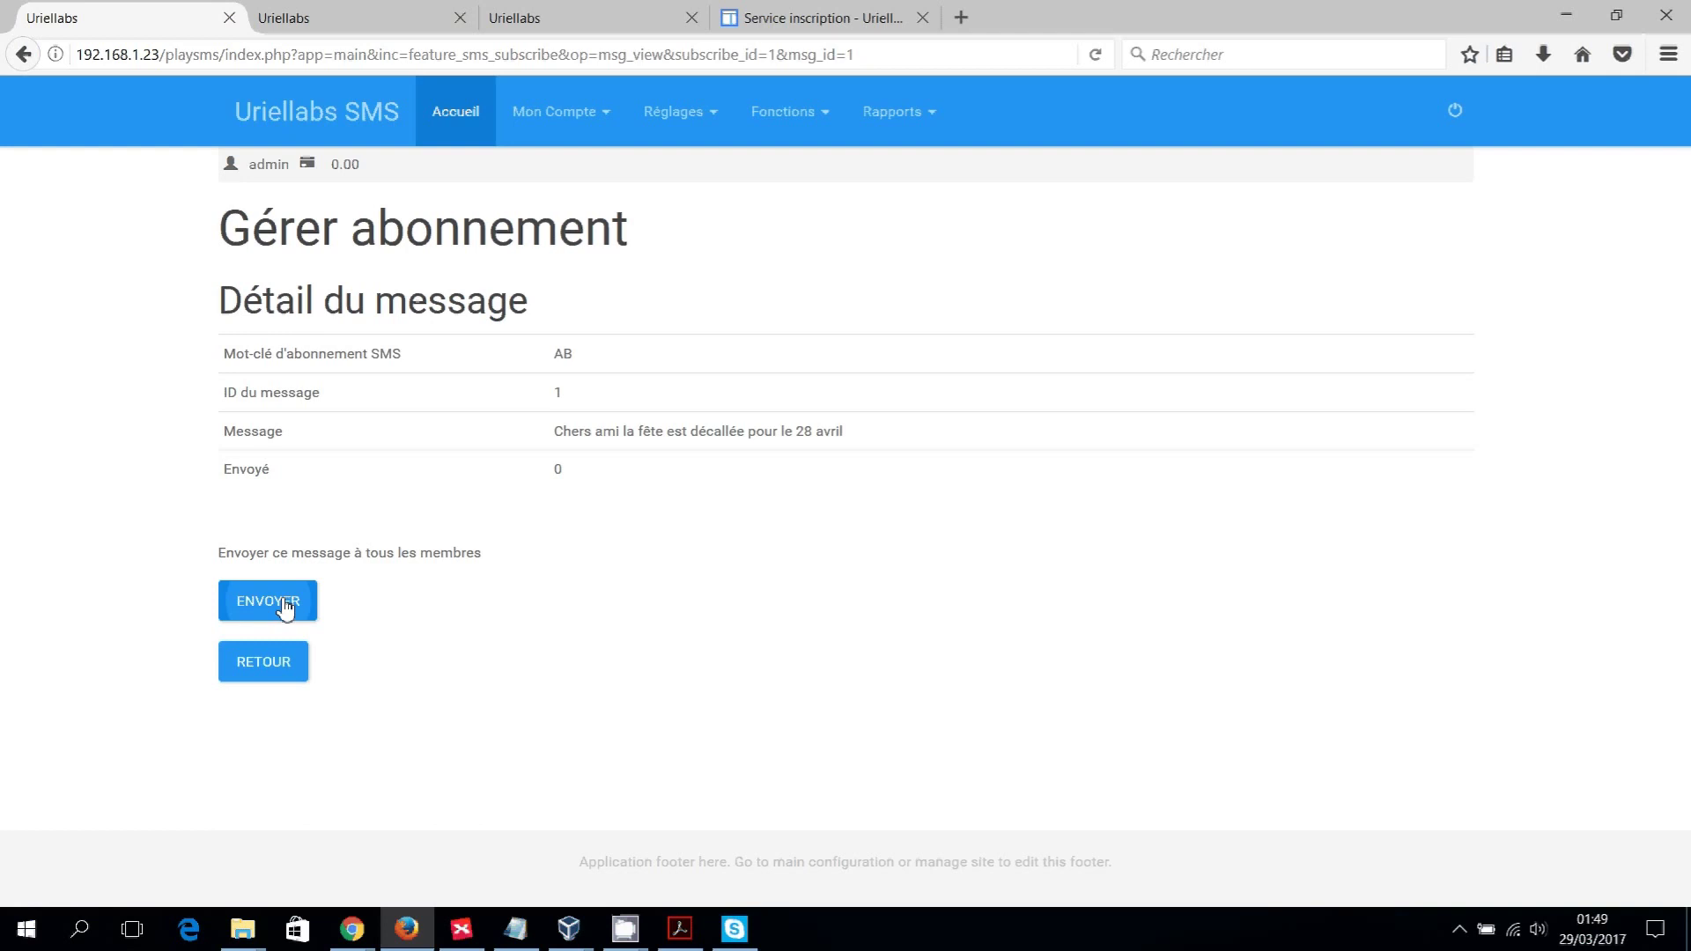
click(278, 669)
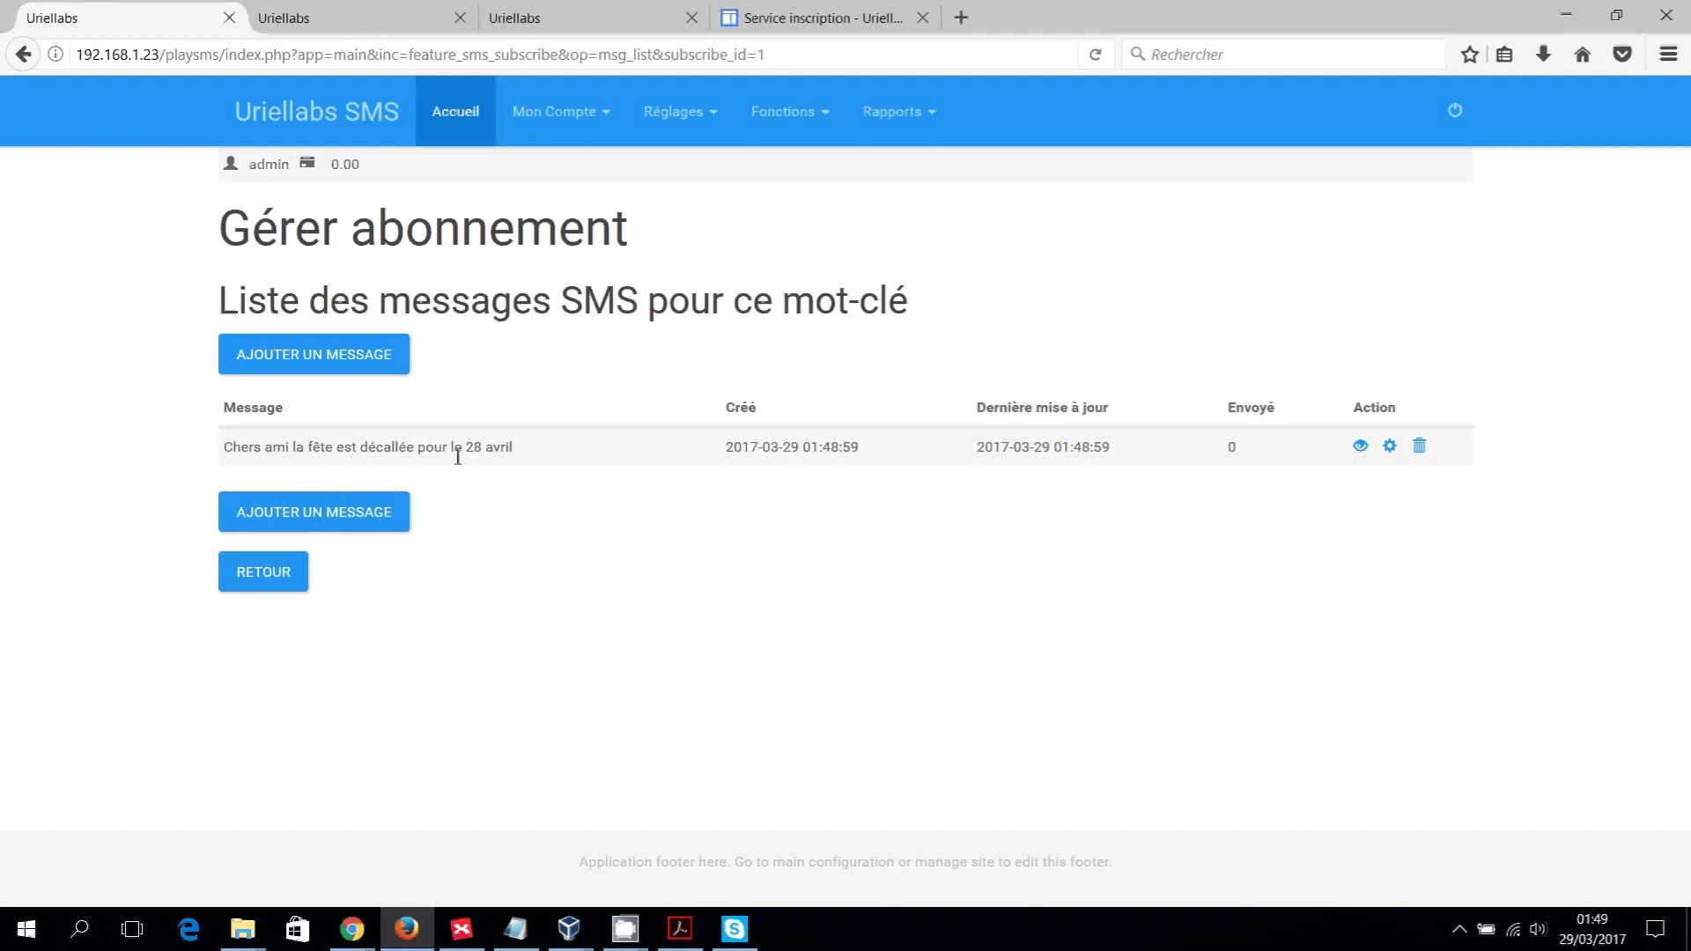
click(1361, 447)
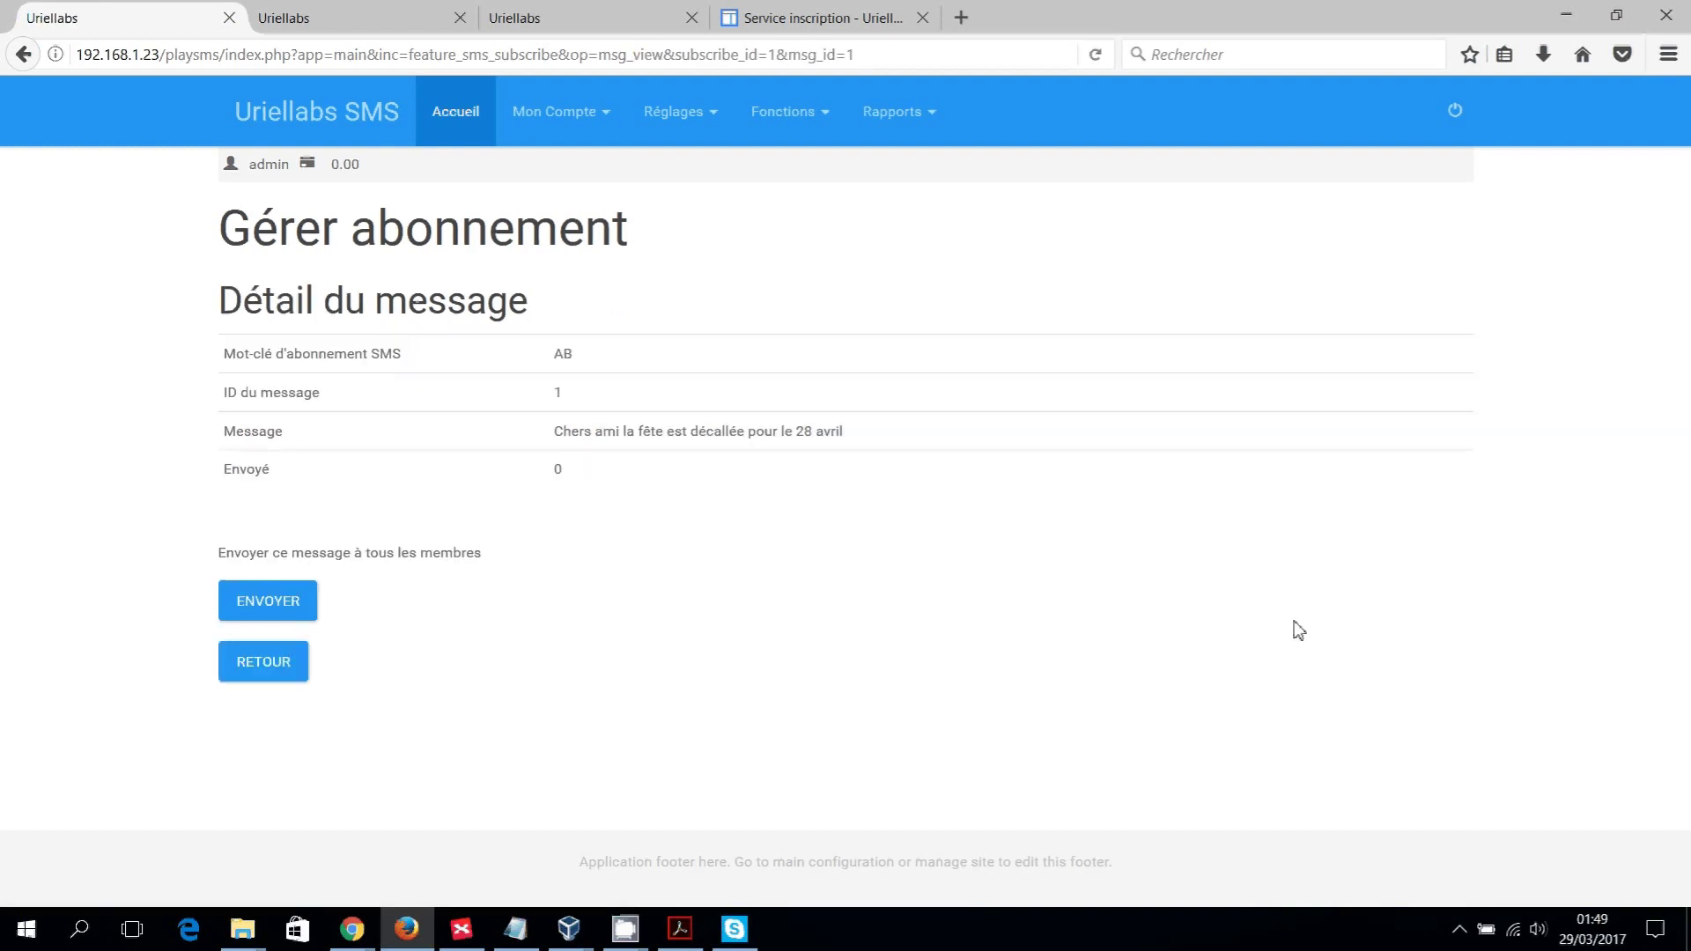
click(268, 615)
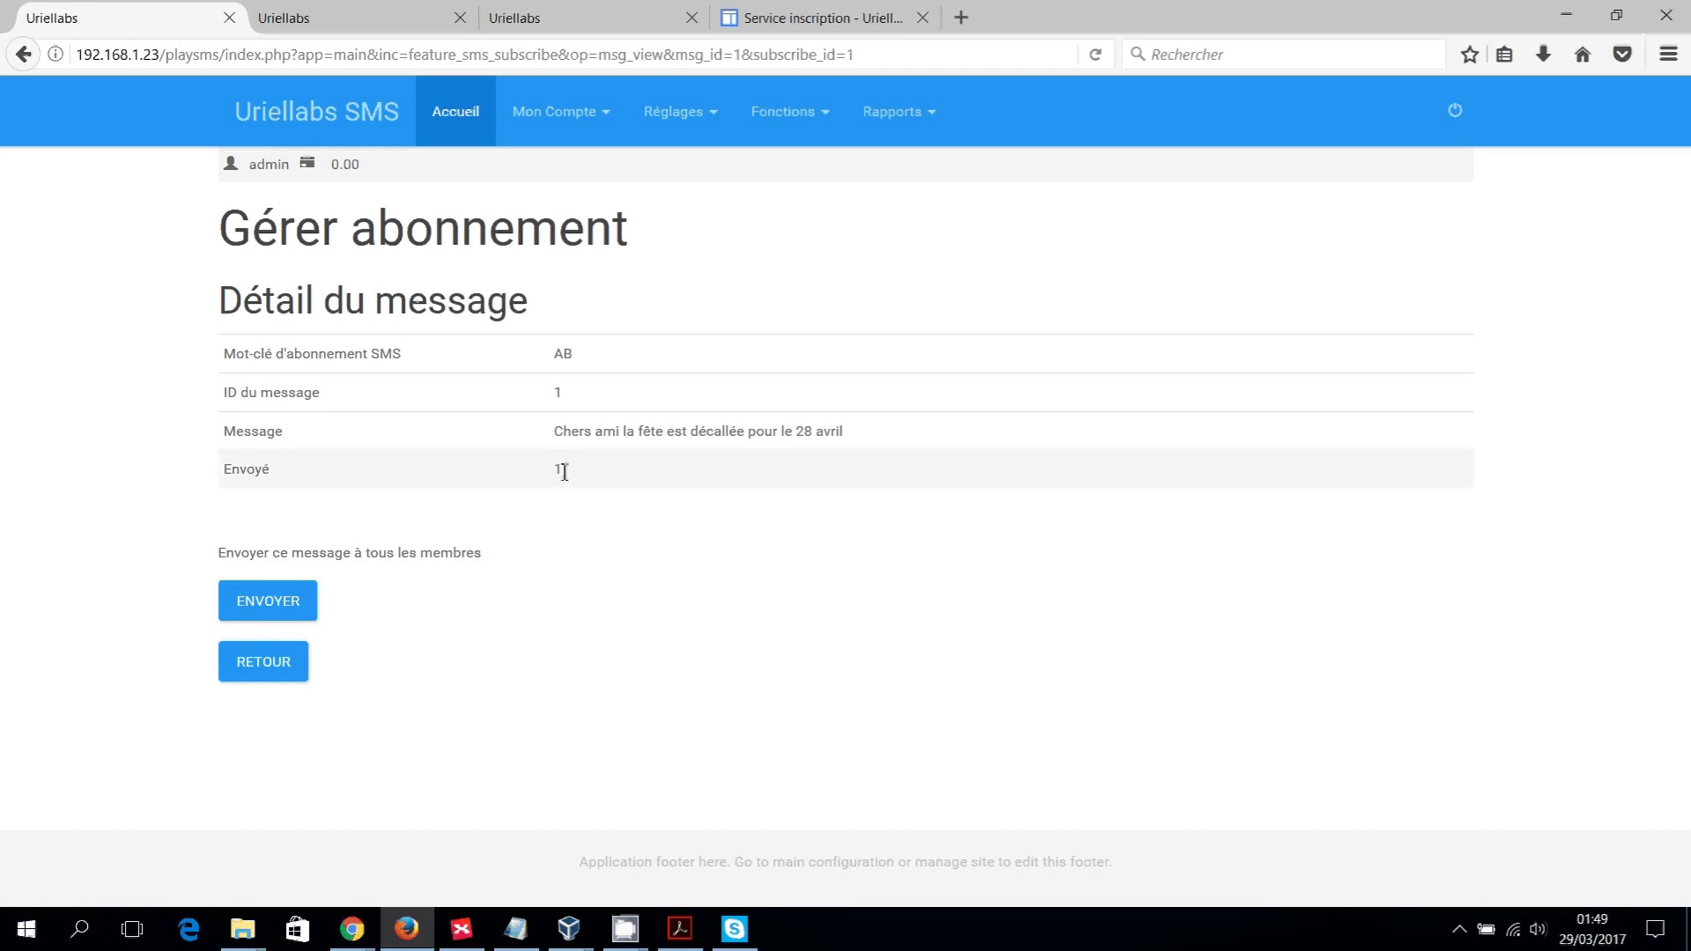
click(280, 673)
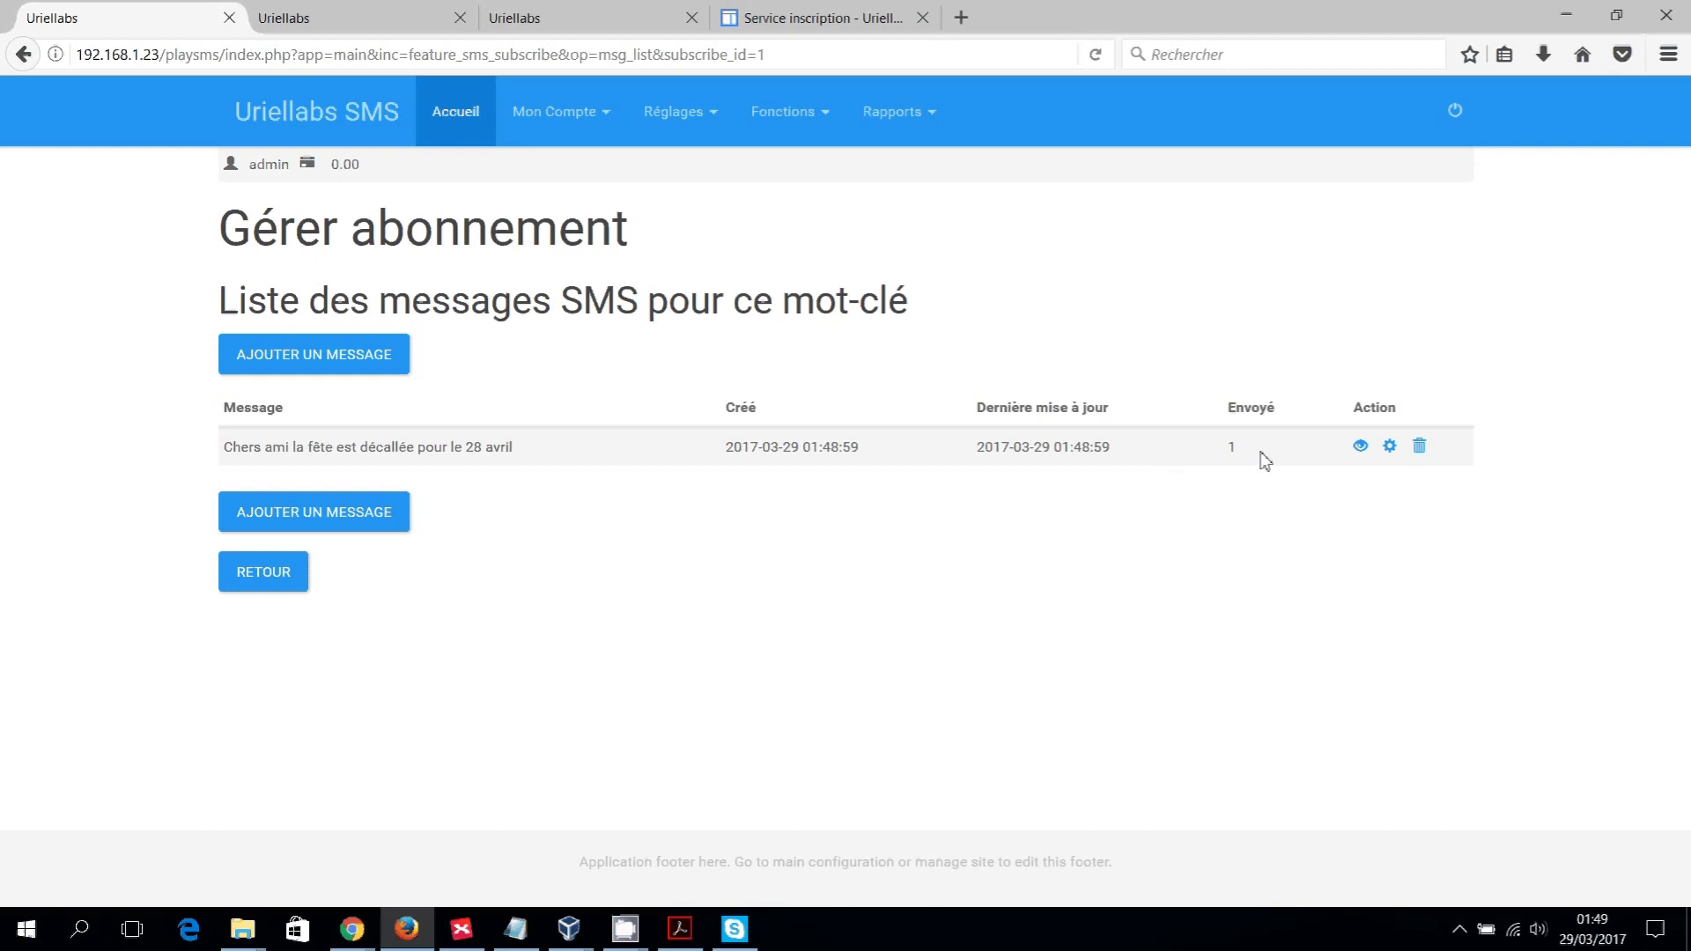
click(296, 568)
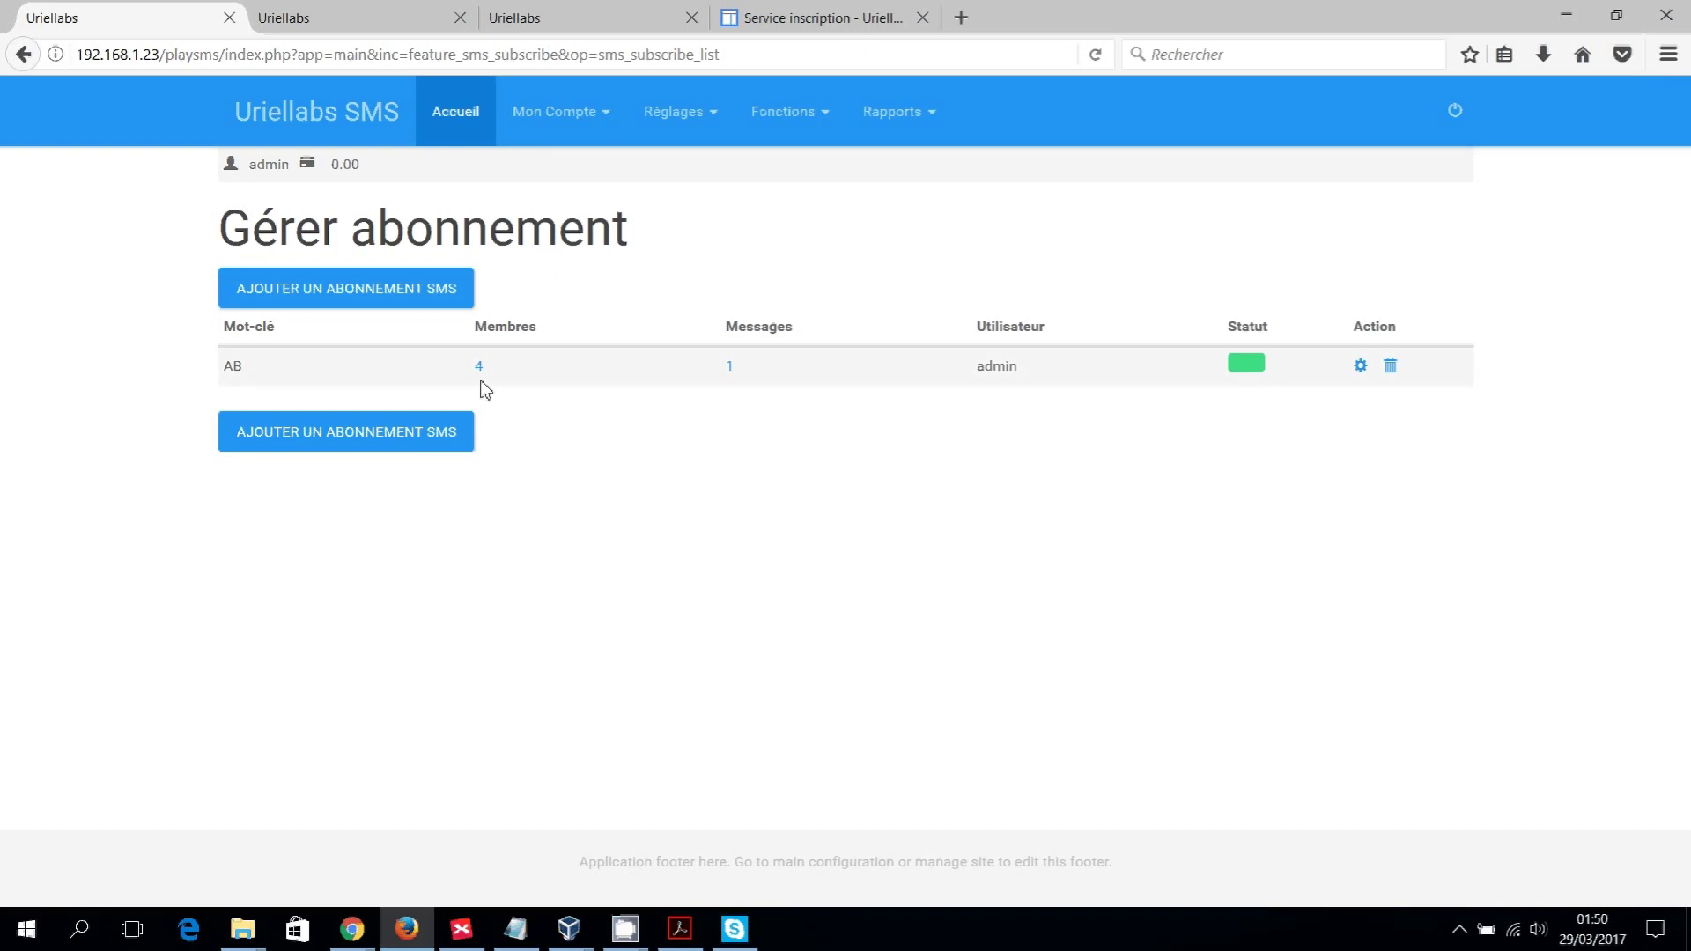
Reload the sent messages report to check the delivery of the message sent to all AB members.
click(368, 29)
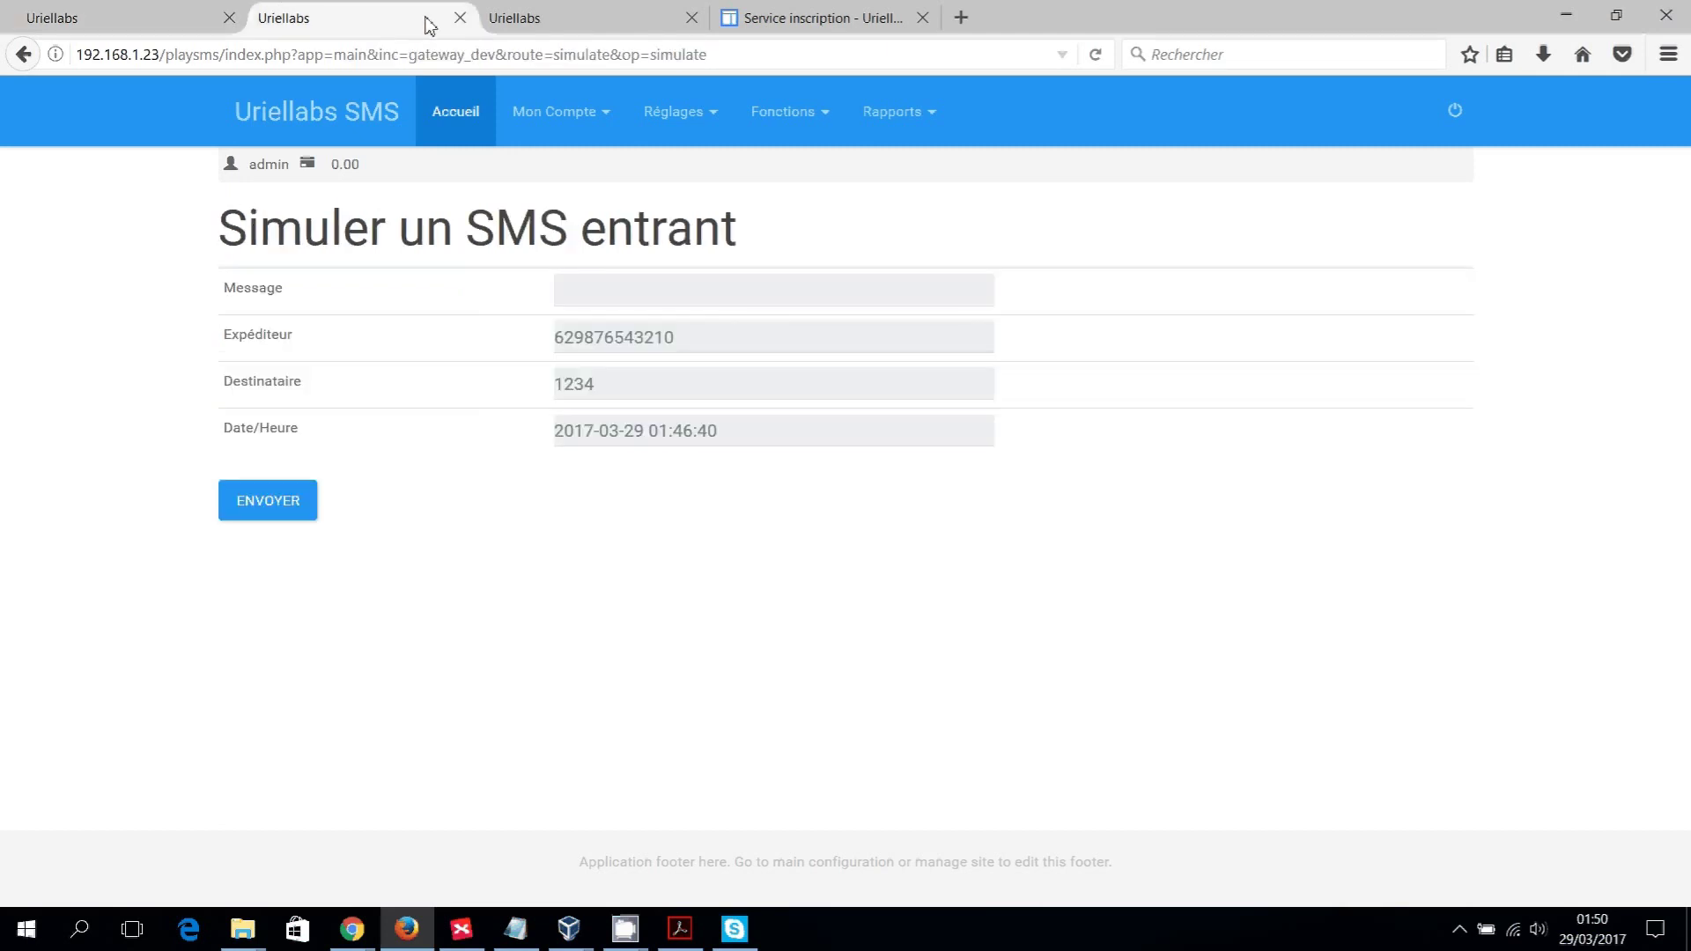
click(546, 20)
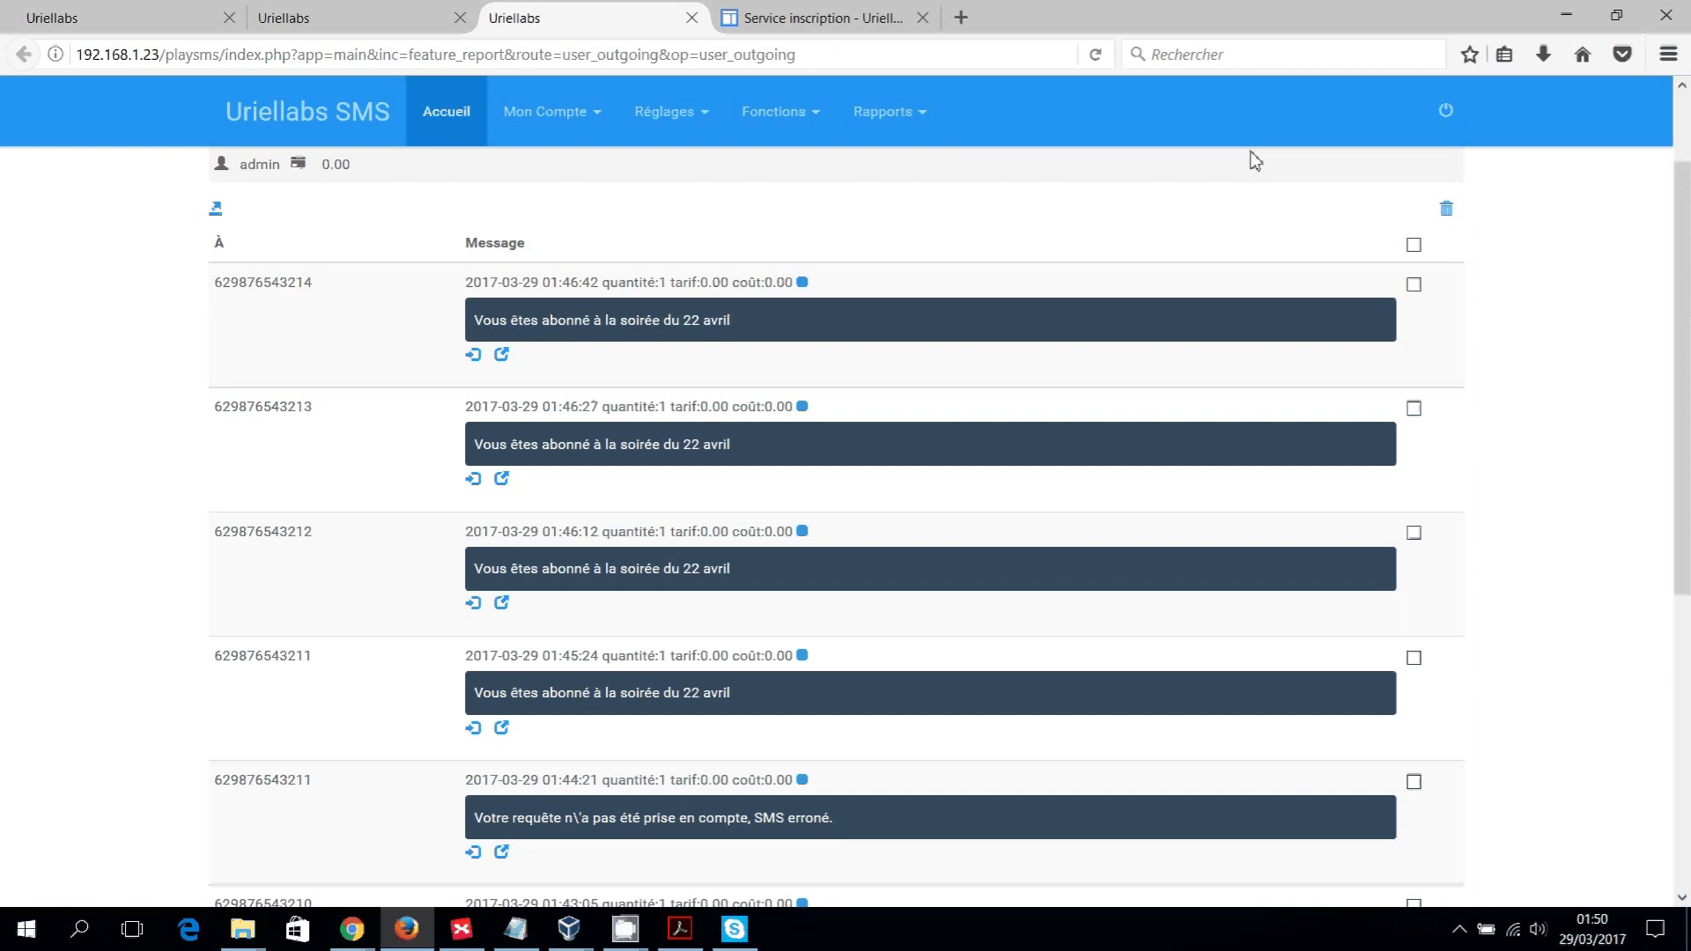
click(1095, 56)
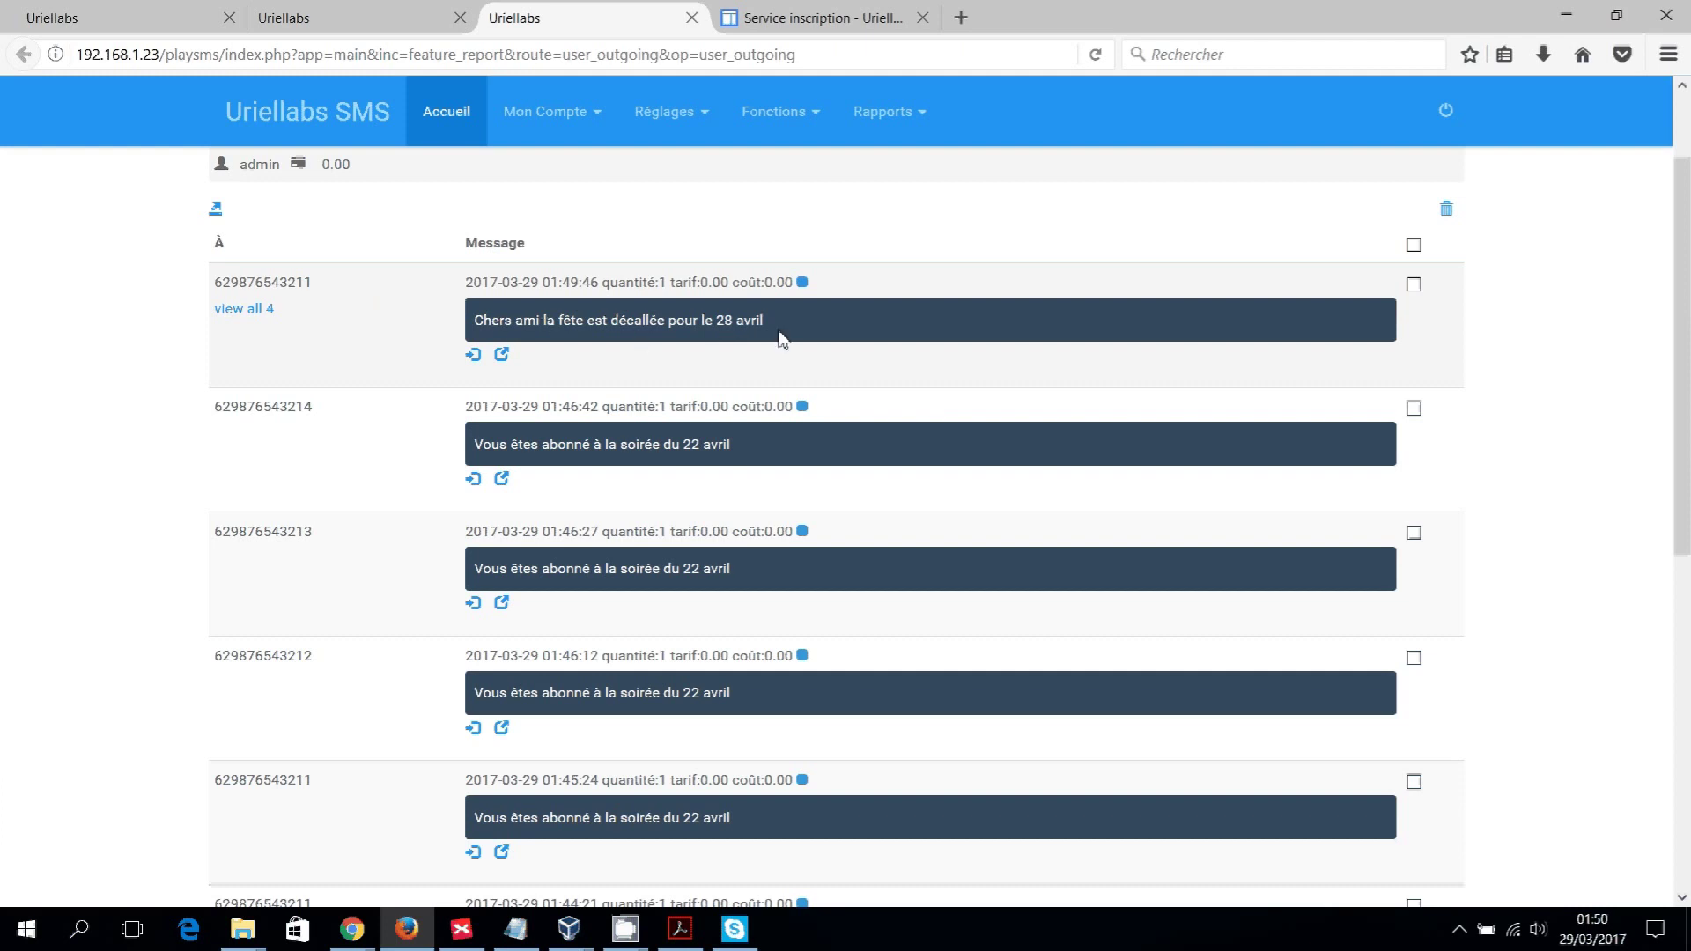
View all recipients of the sent message about 28 avril, and return to the sent messages report.
click(253, 310)
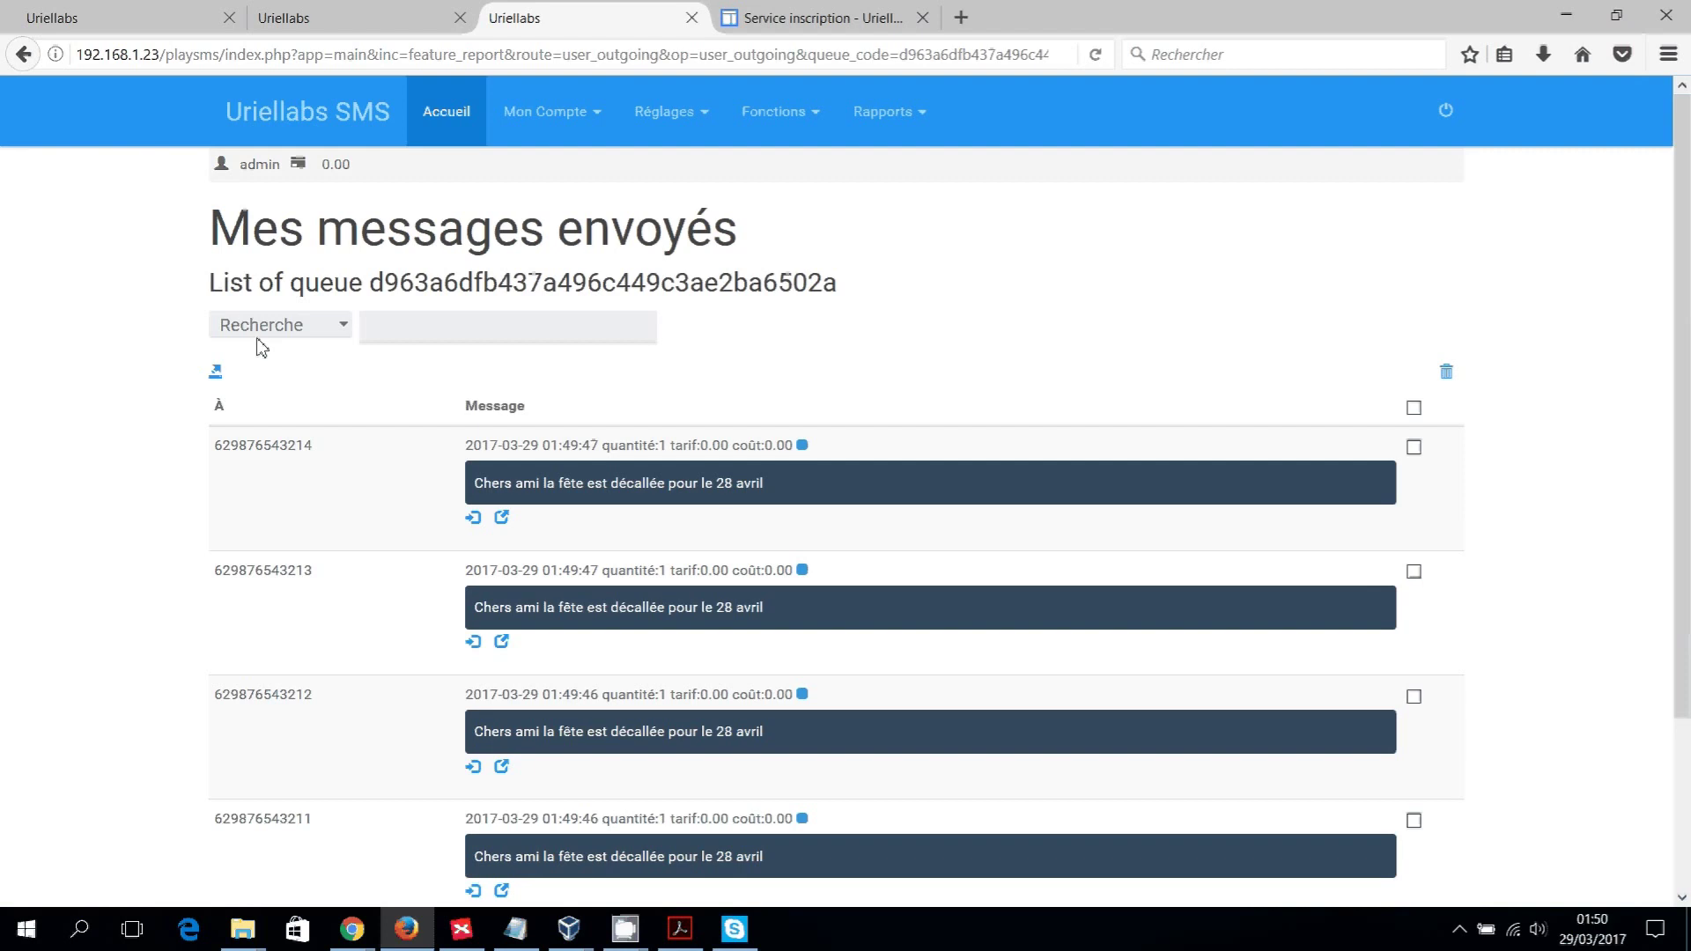
scroll(293, 536, down, 3)
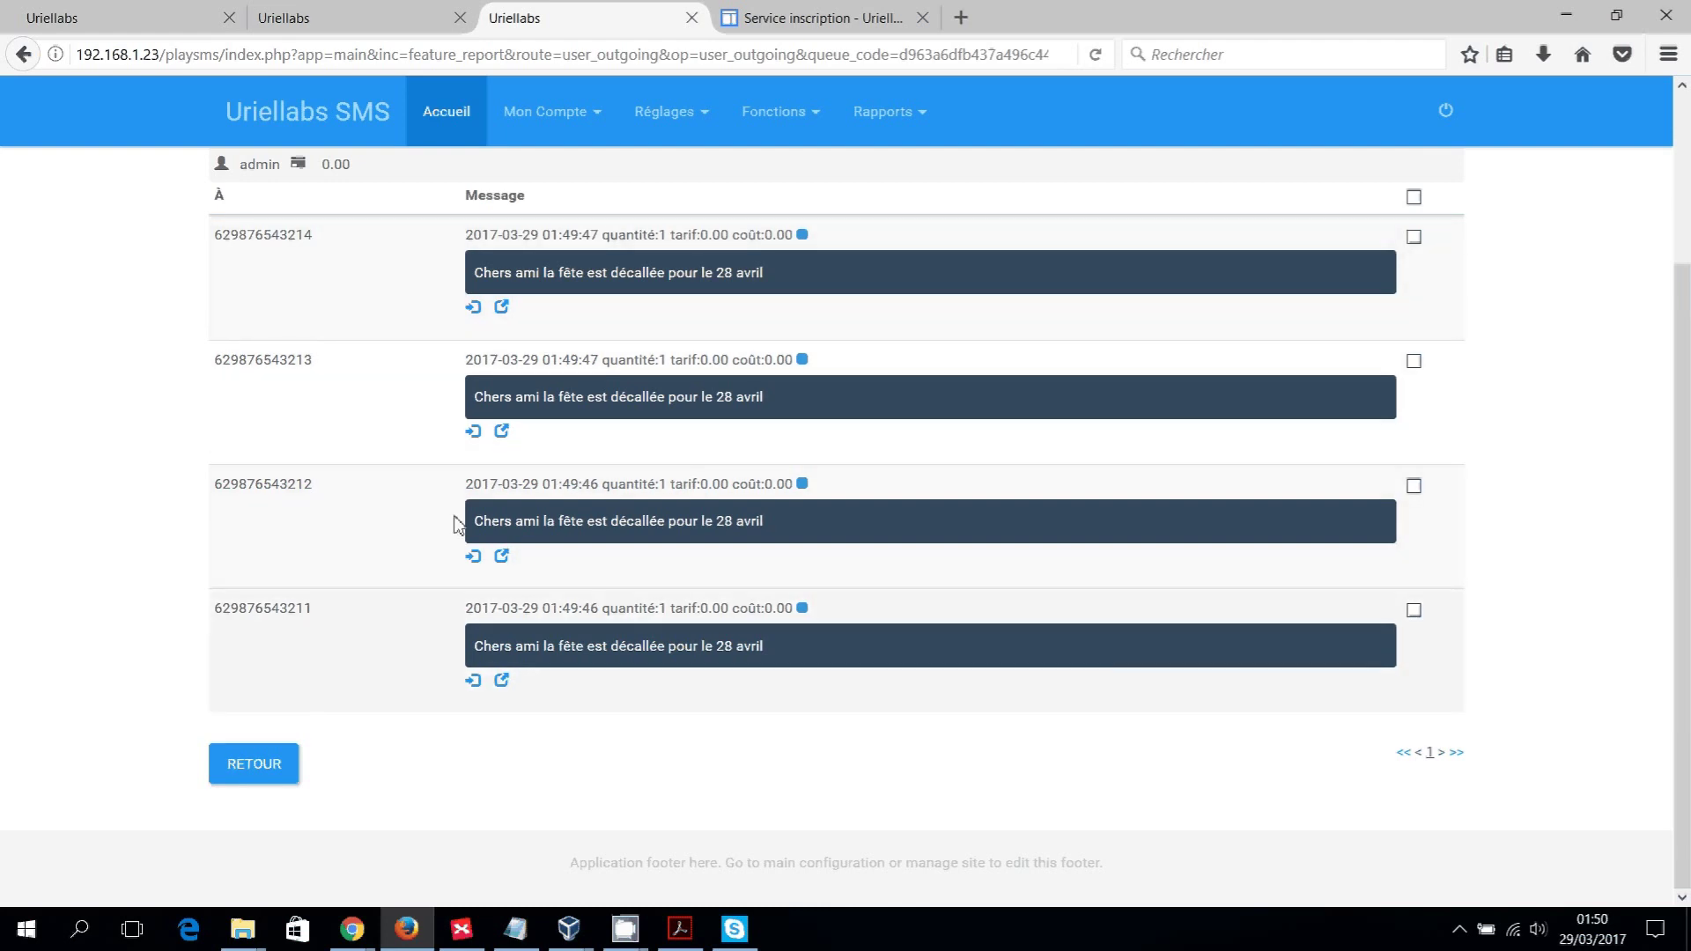
click(270, 765)
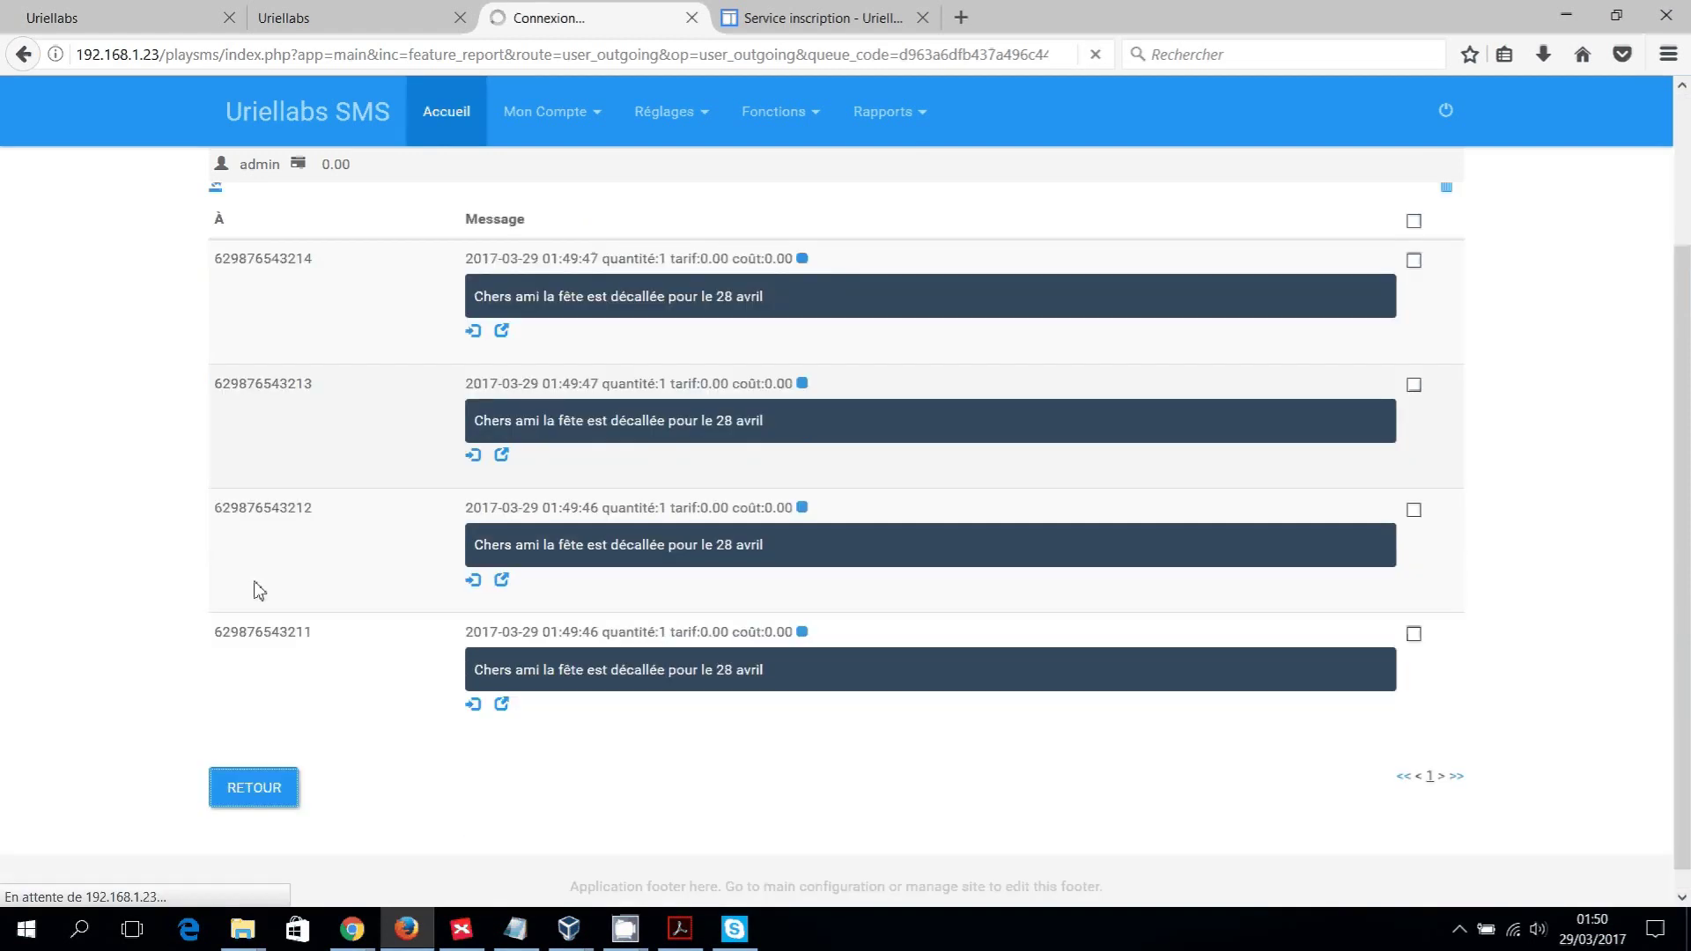
click(247, 766)
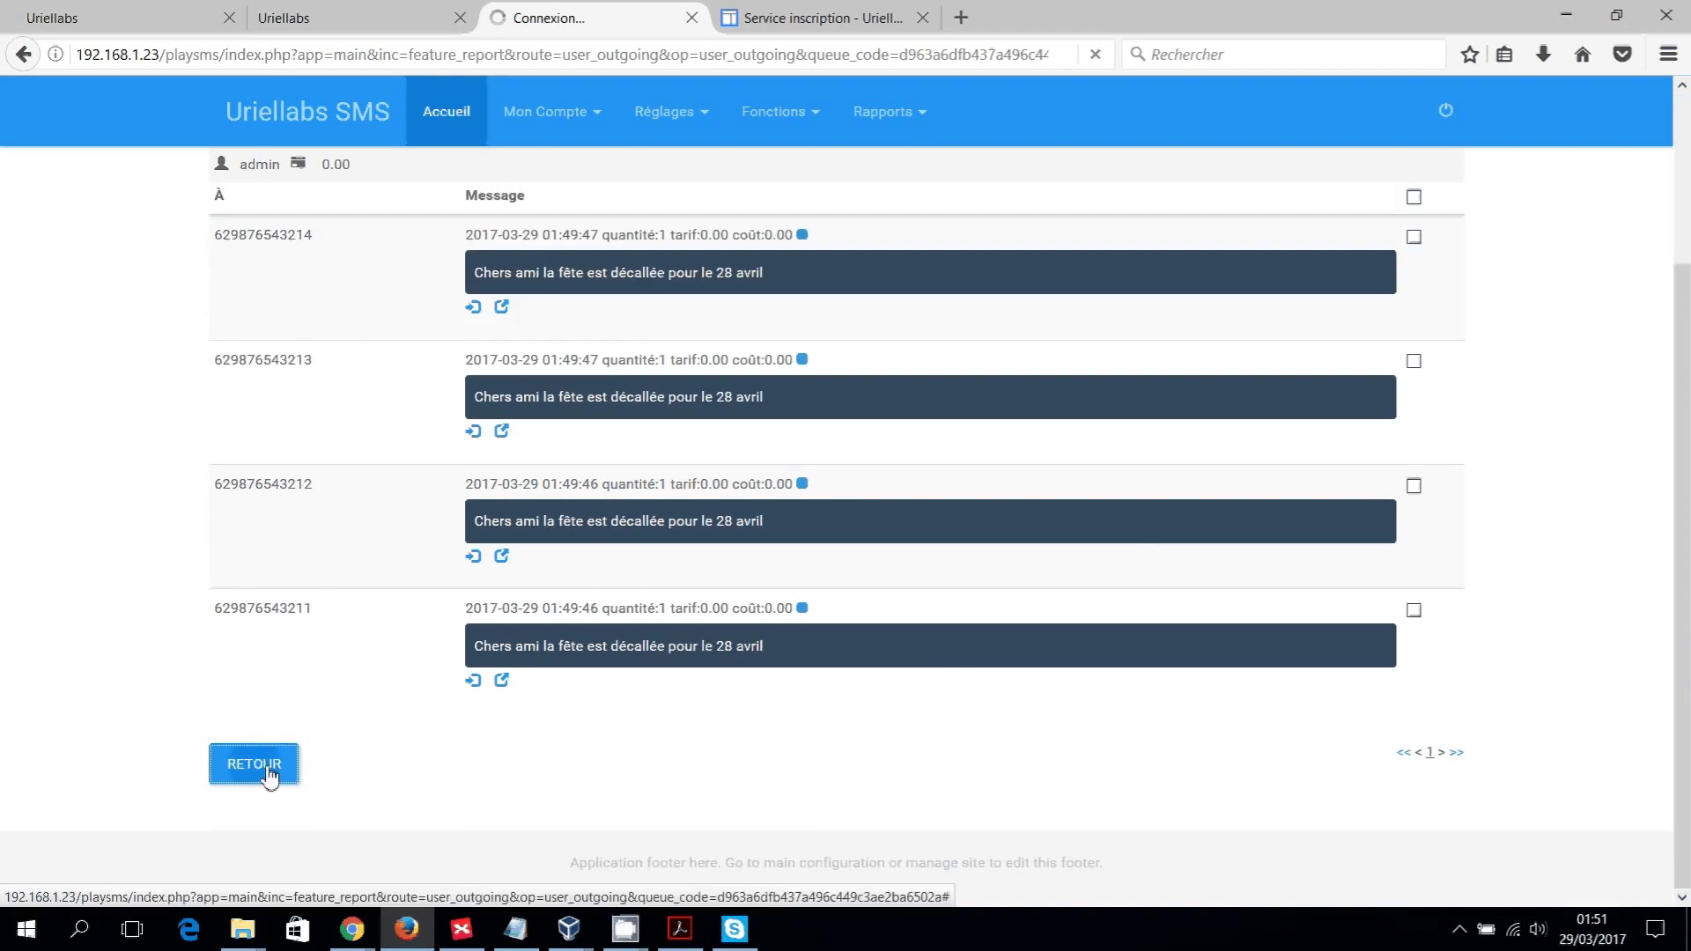
click(264, 774)
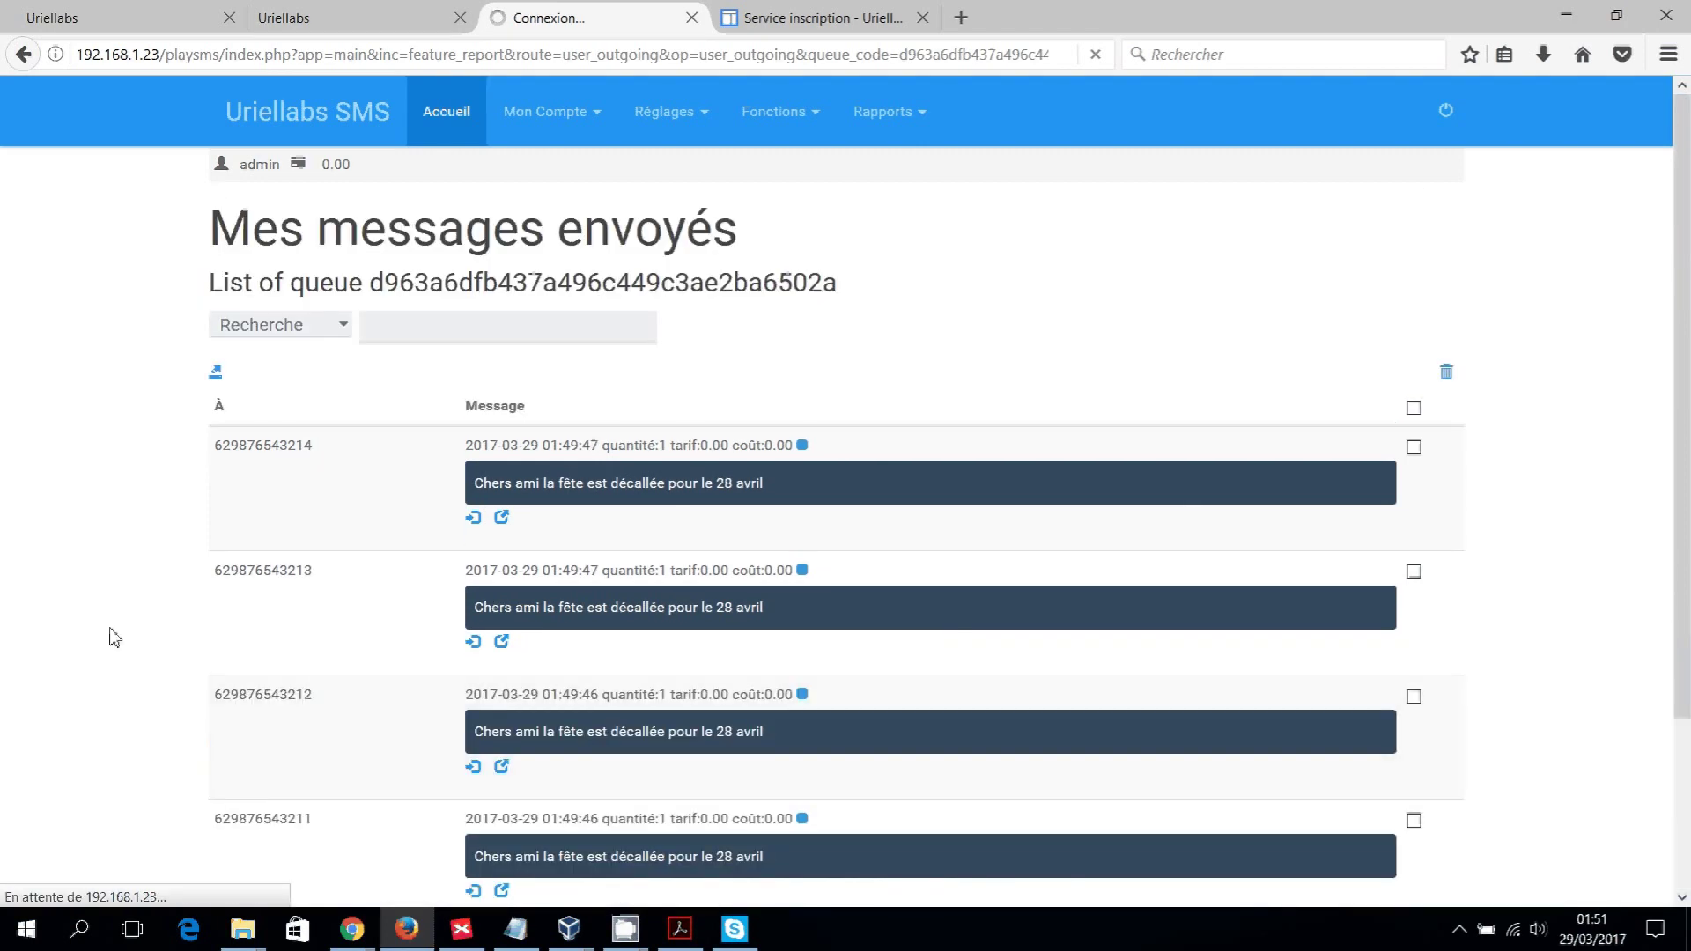
scroll(113, 634, down, 5)
Look through the administrator's user configuration options for the account's mobile number.
click(351, 16)
click(181, 16)
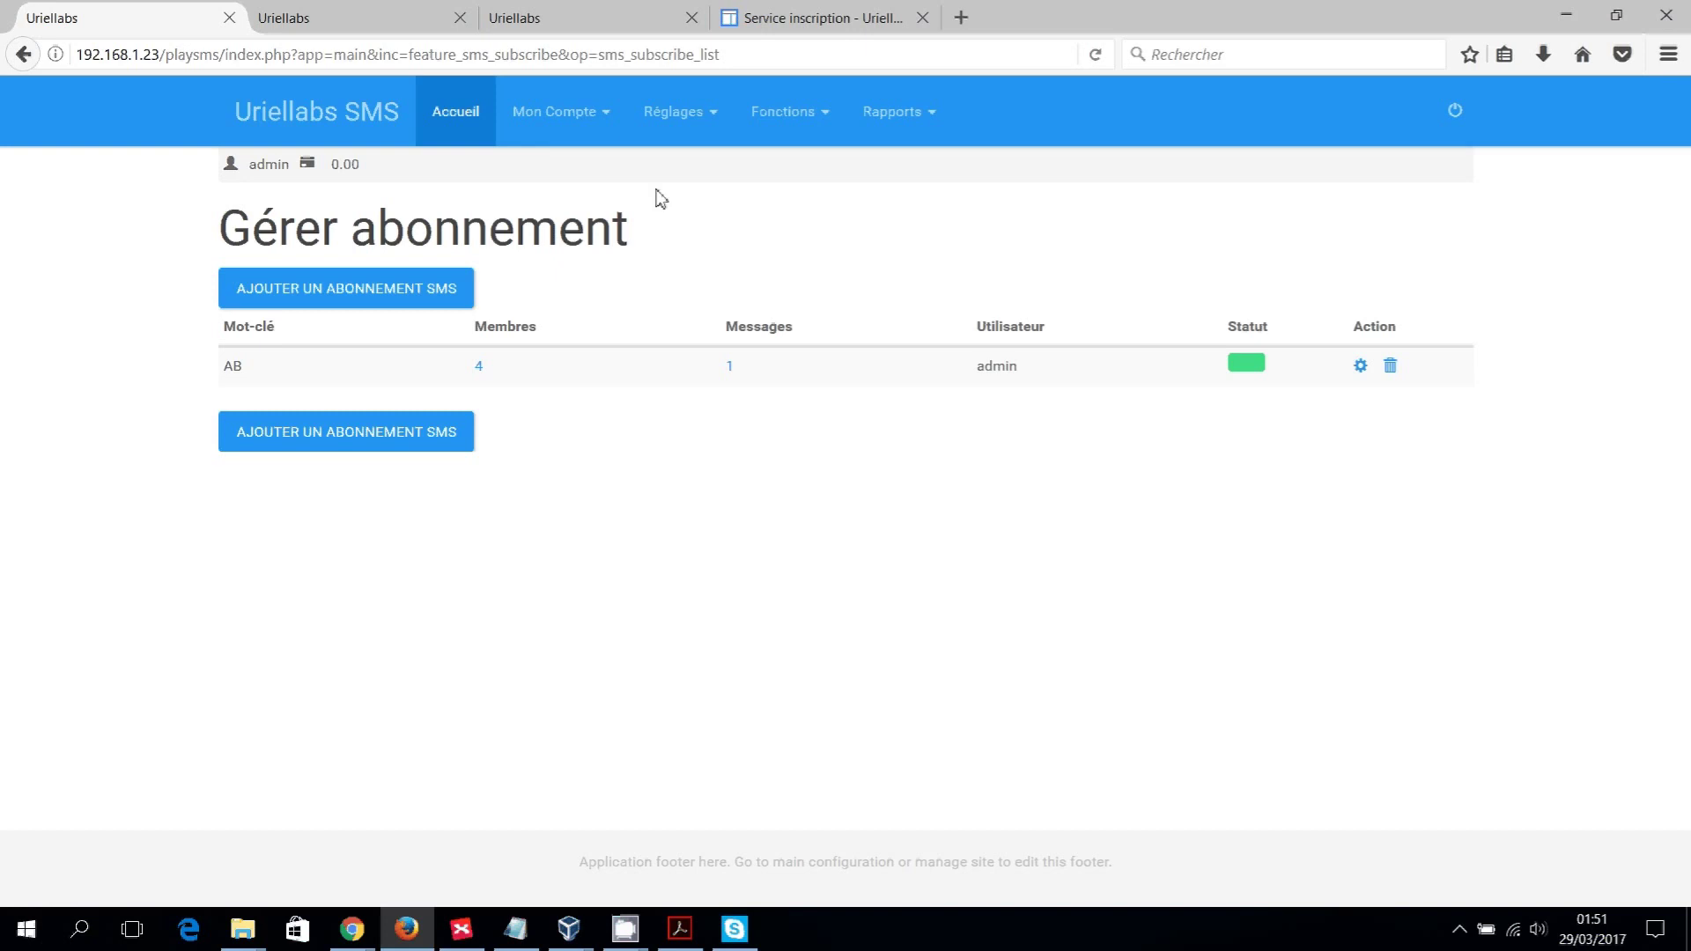
click(608, 119)
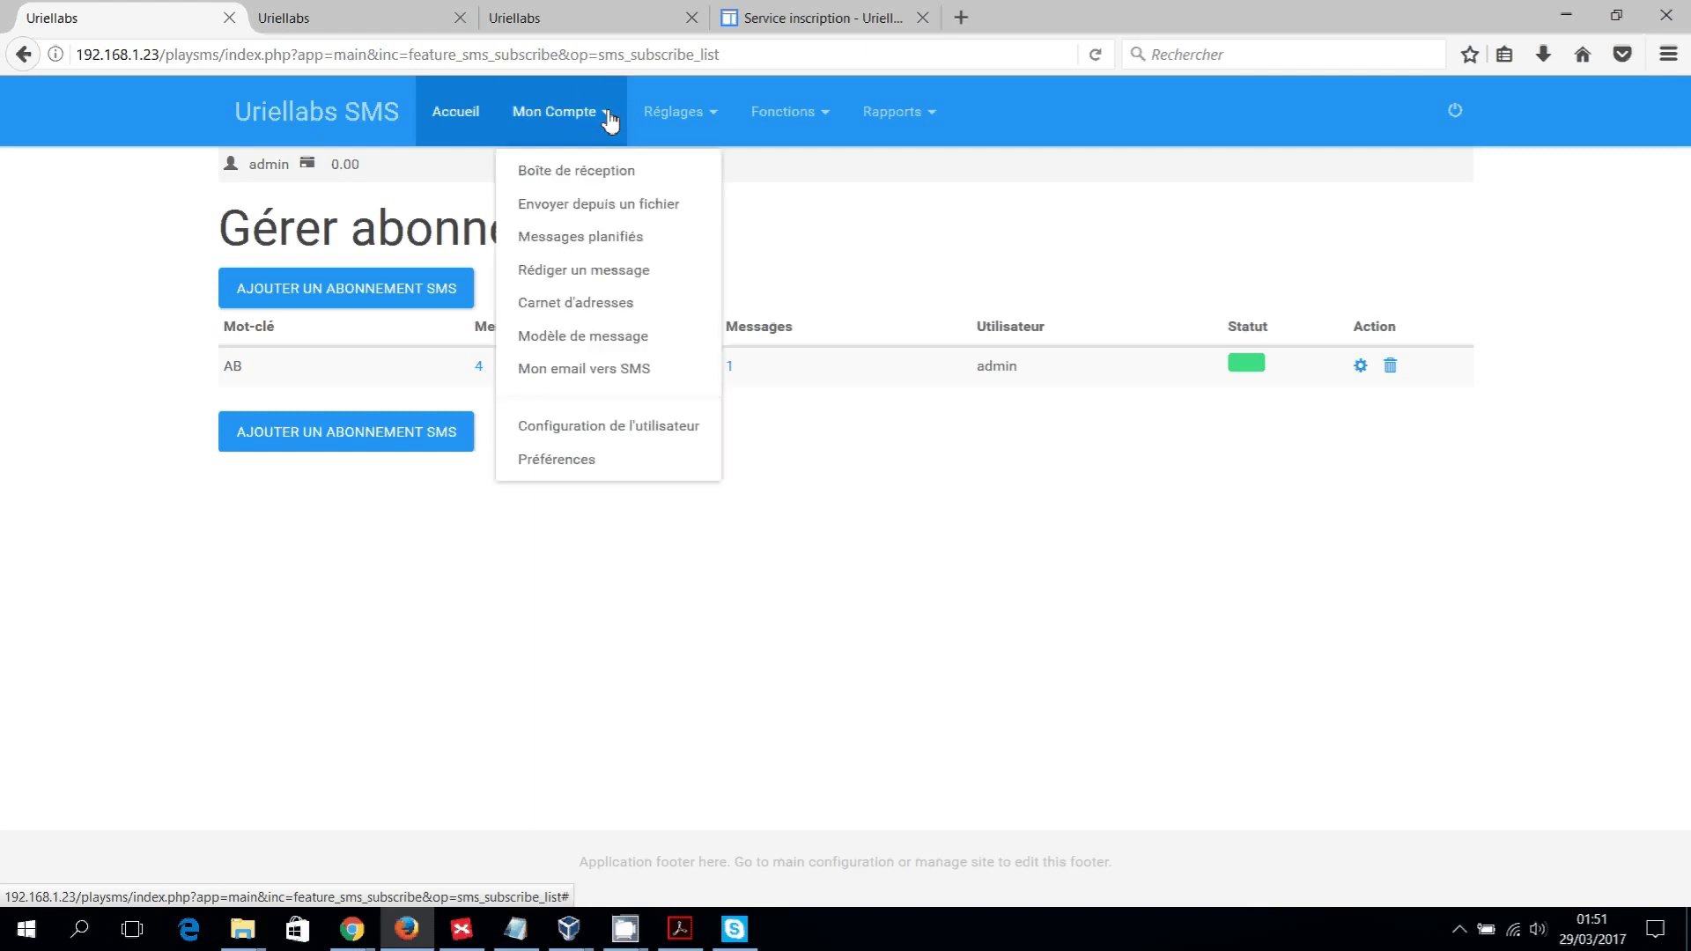
click(594, 432)
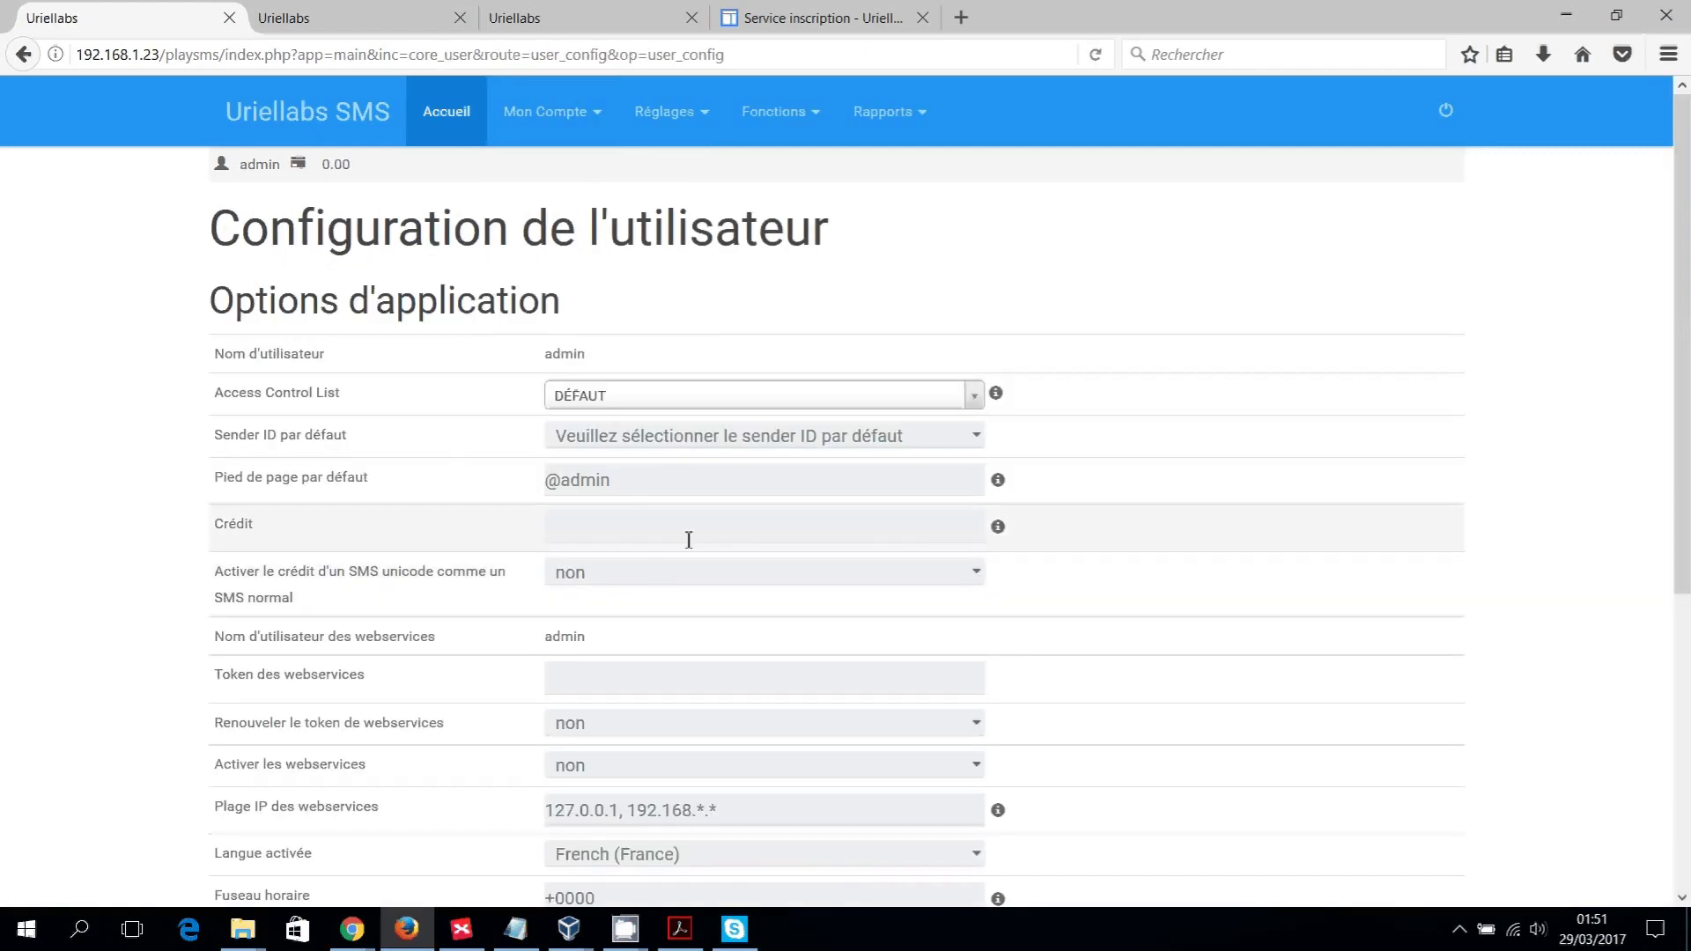
scroll(562, 264, down, 4)
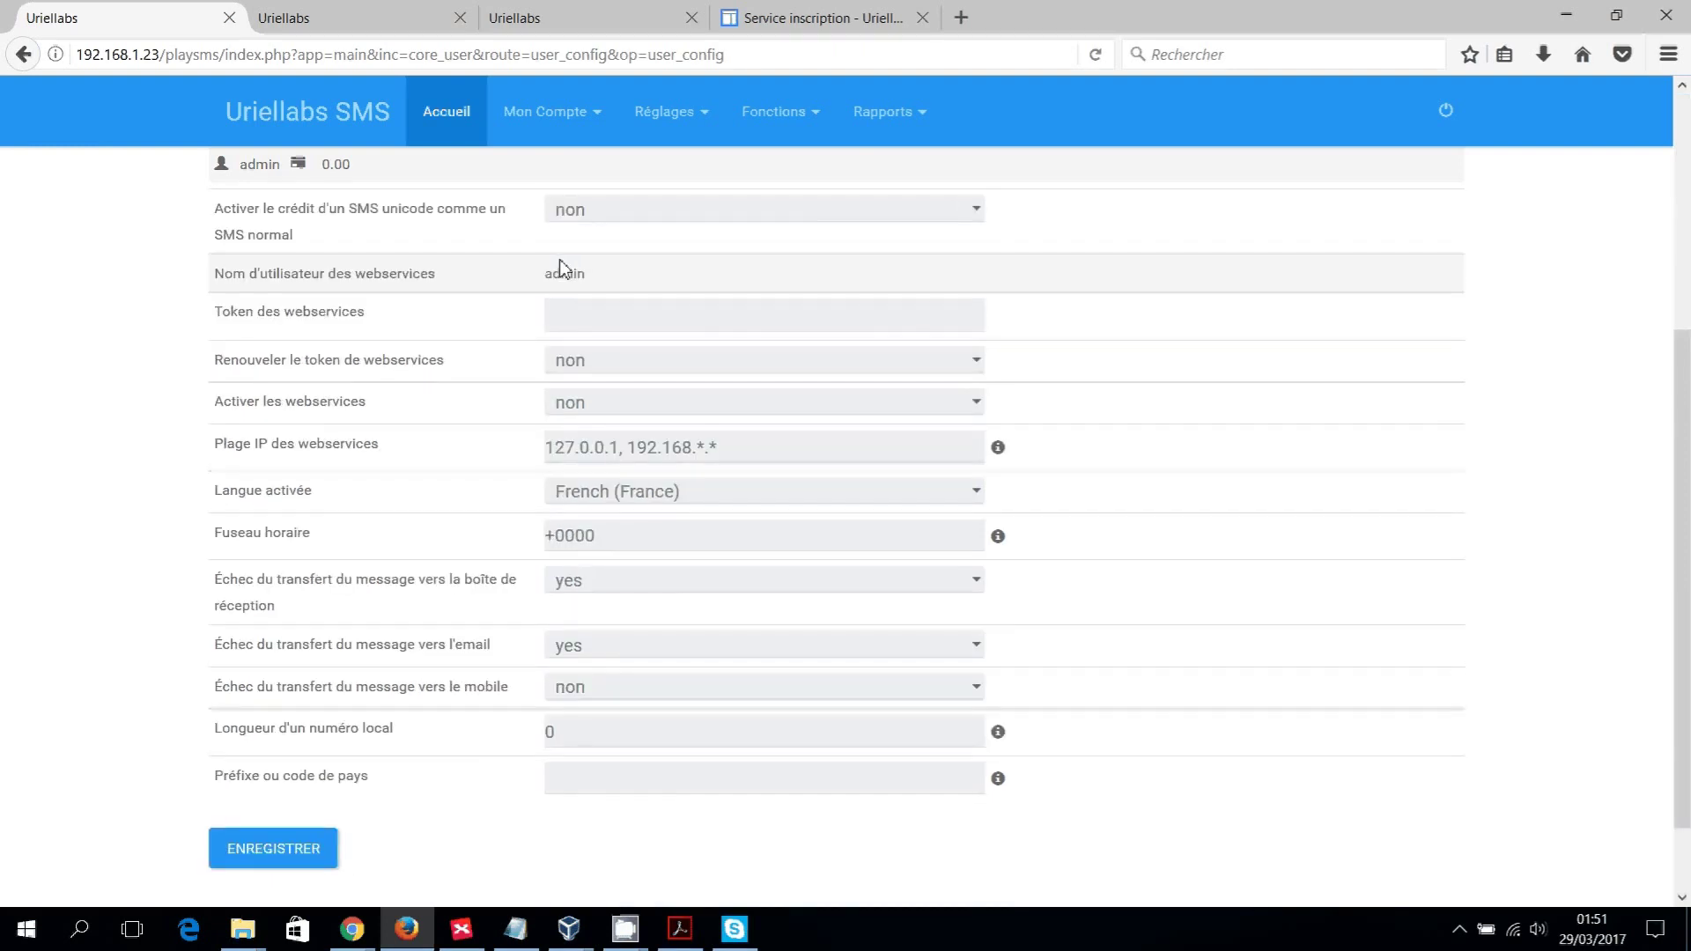
scroll(562, 264, up, 4)
Open the administrator's preferences and select the mobile number without its leading plus sign.
click(598, 123)
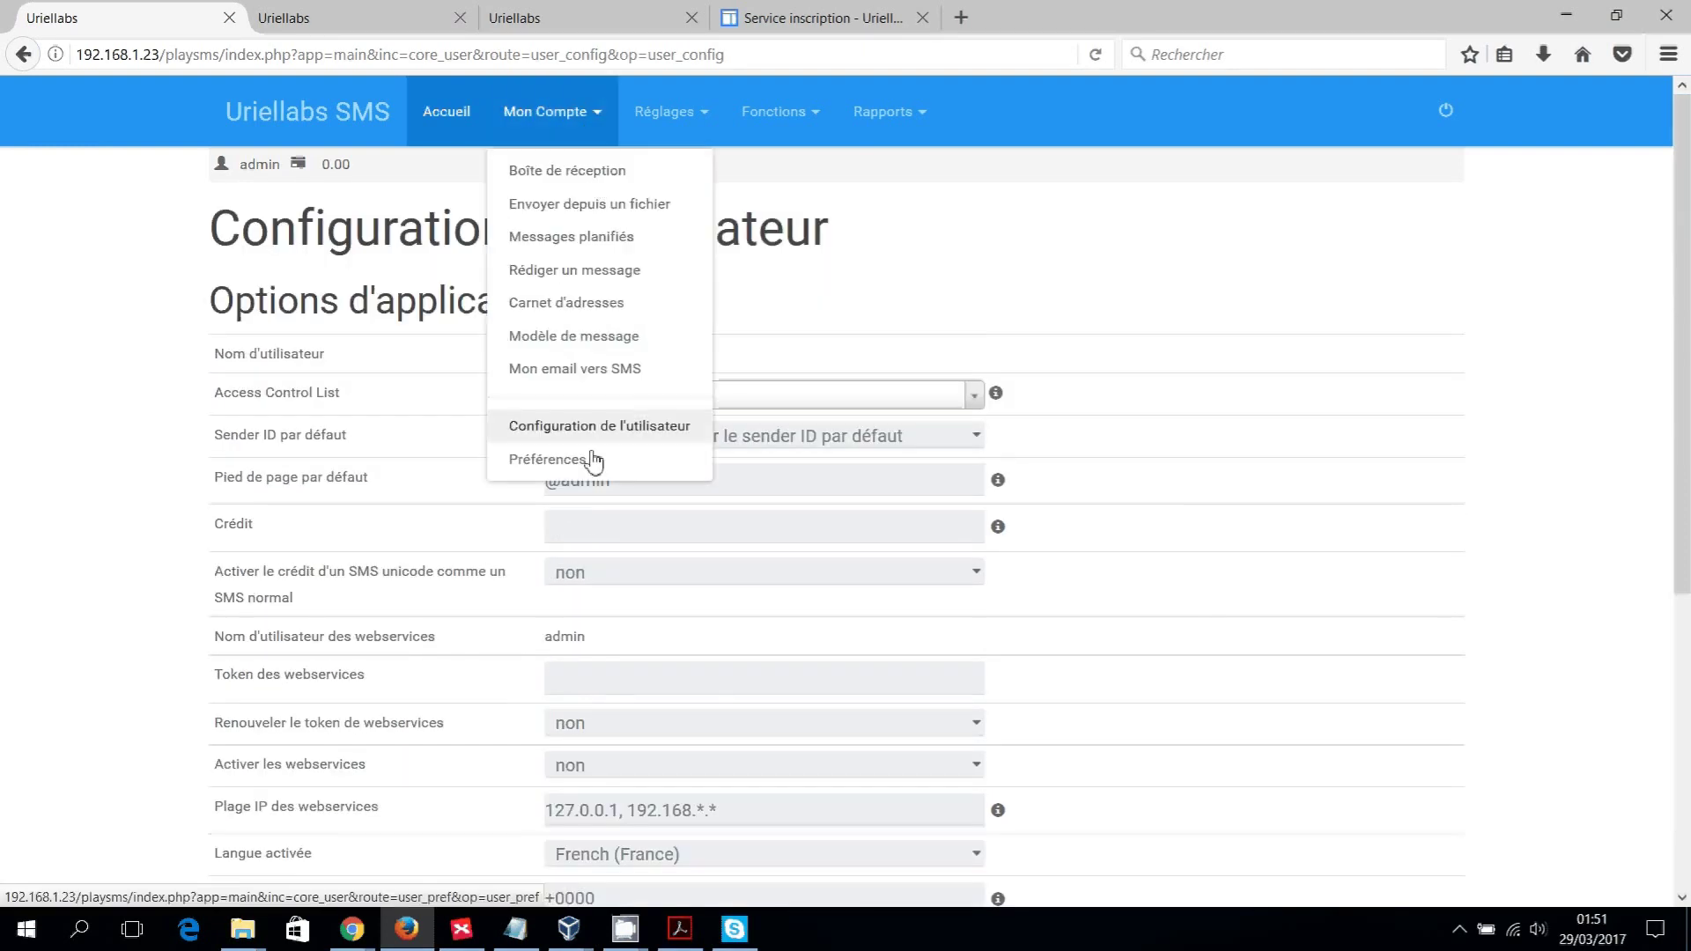
click(699, 458)
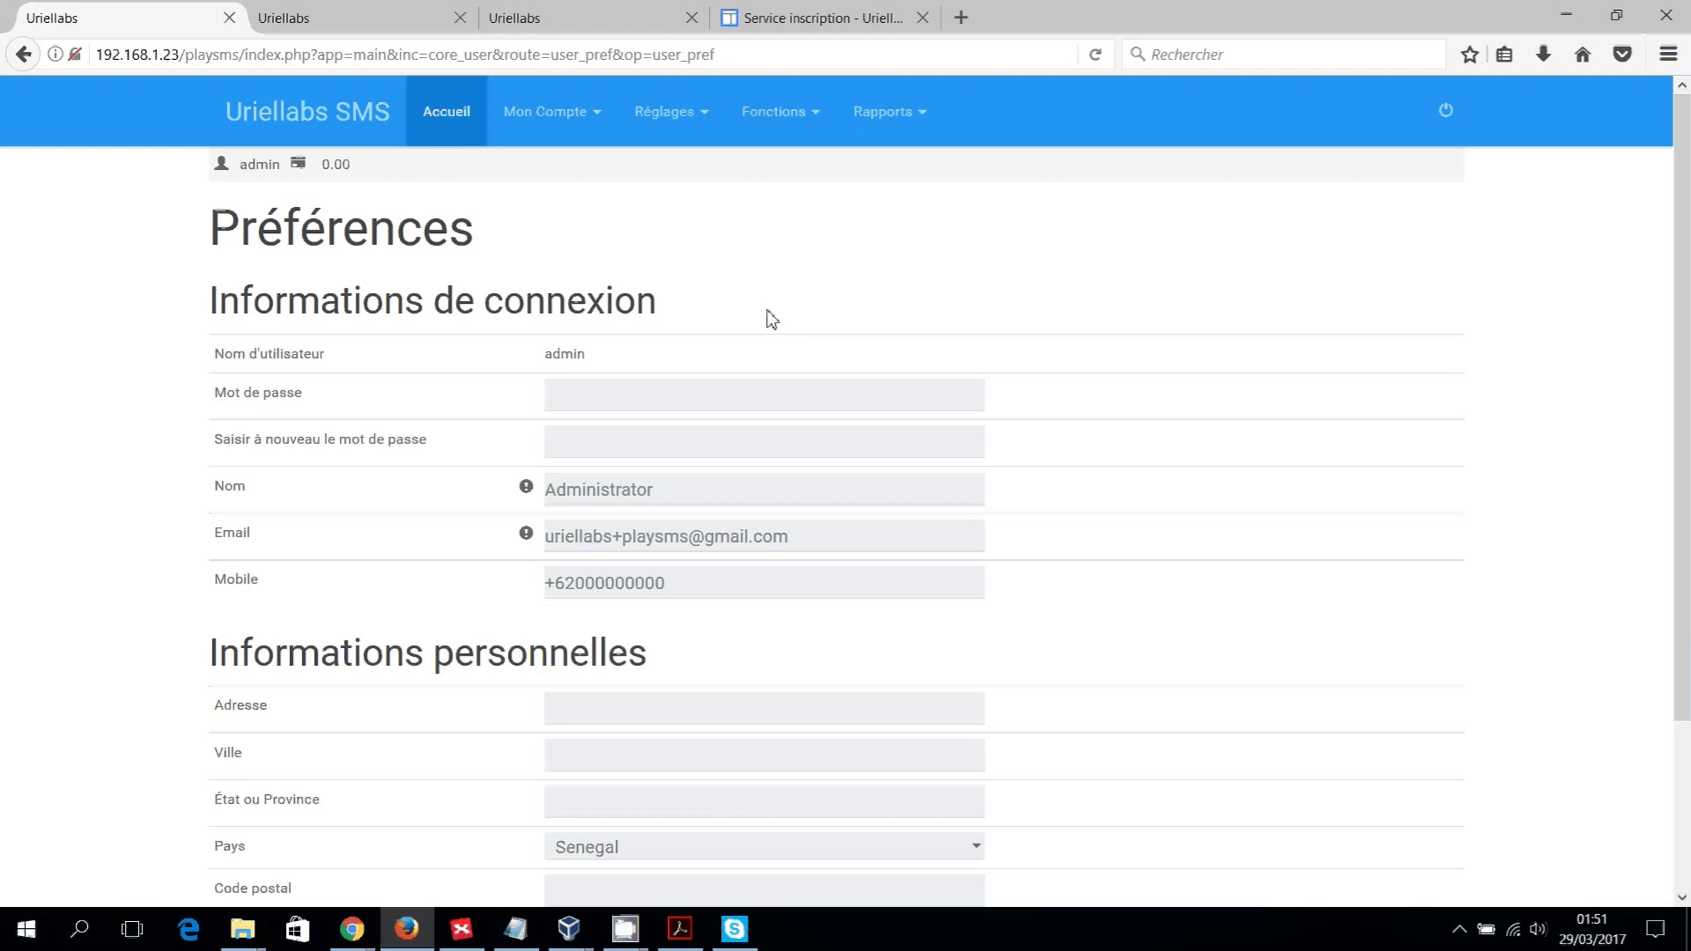
scroll(772, 318, down, 3)
click(713, 386)
key(shift+Left)
key(shift+Left)
key(shift+Left)
key(shift+Left)
key(shift+Left)
key(shift+Left)
key(shift+Left)
key(shift+Left)
key(shift+Left)
key(shift+Left)
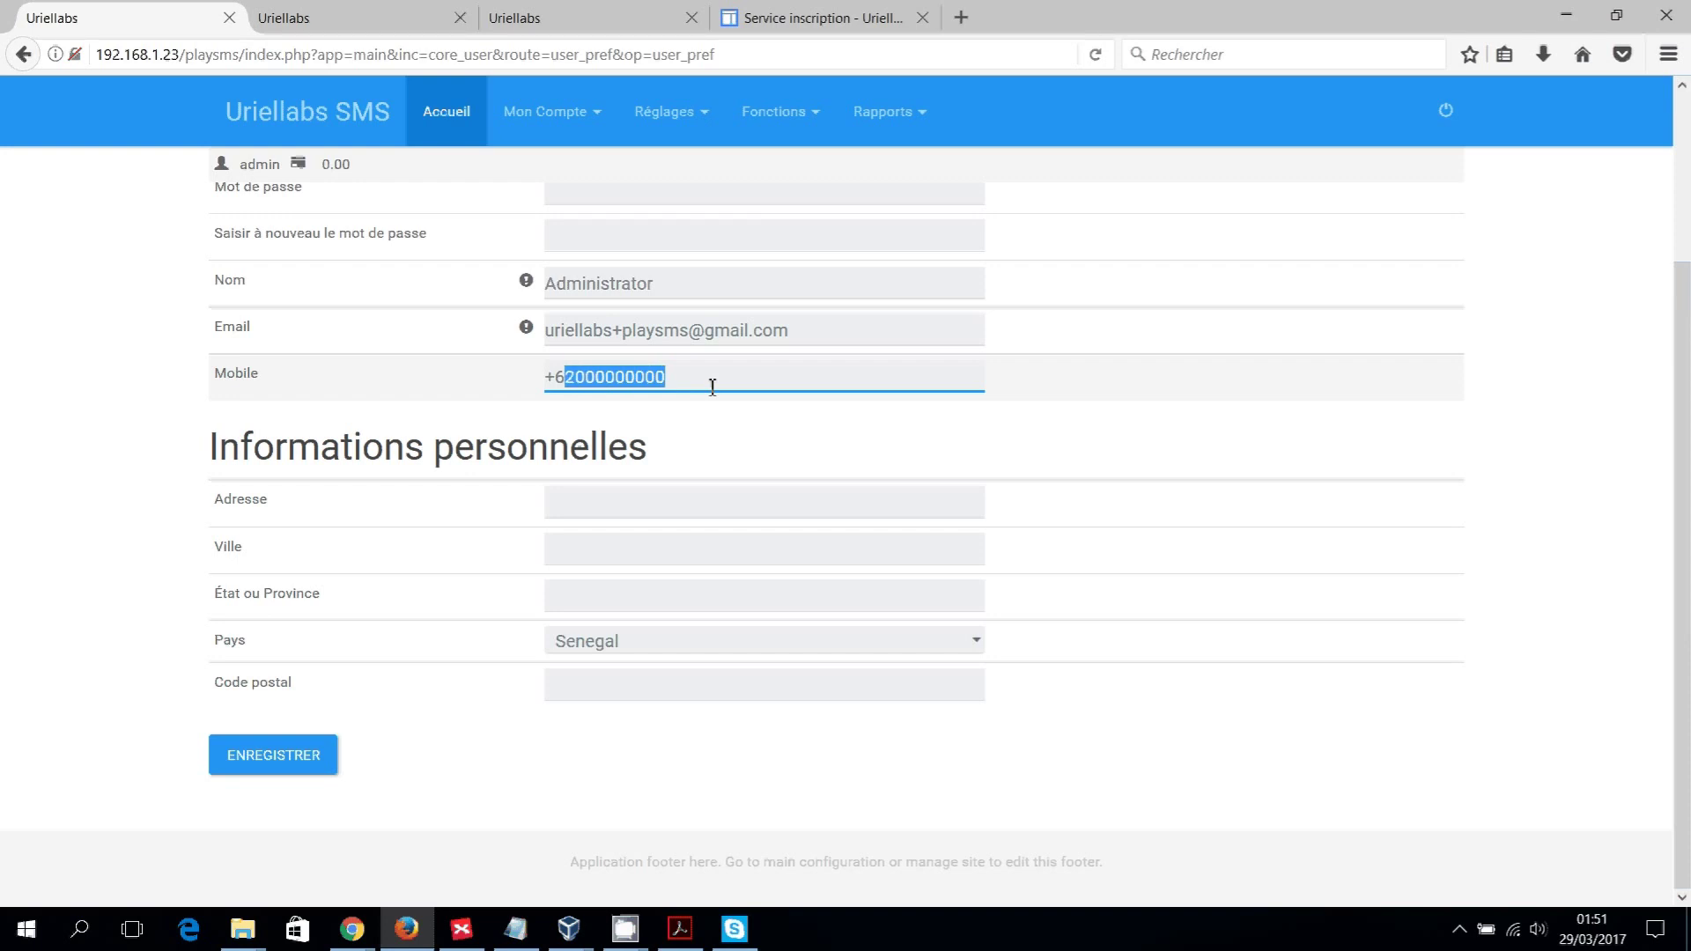
key(shift+Left)
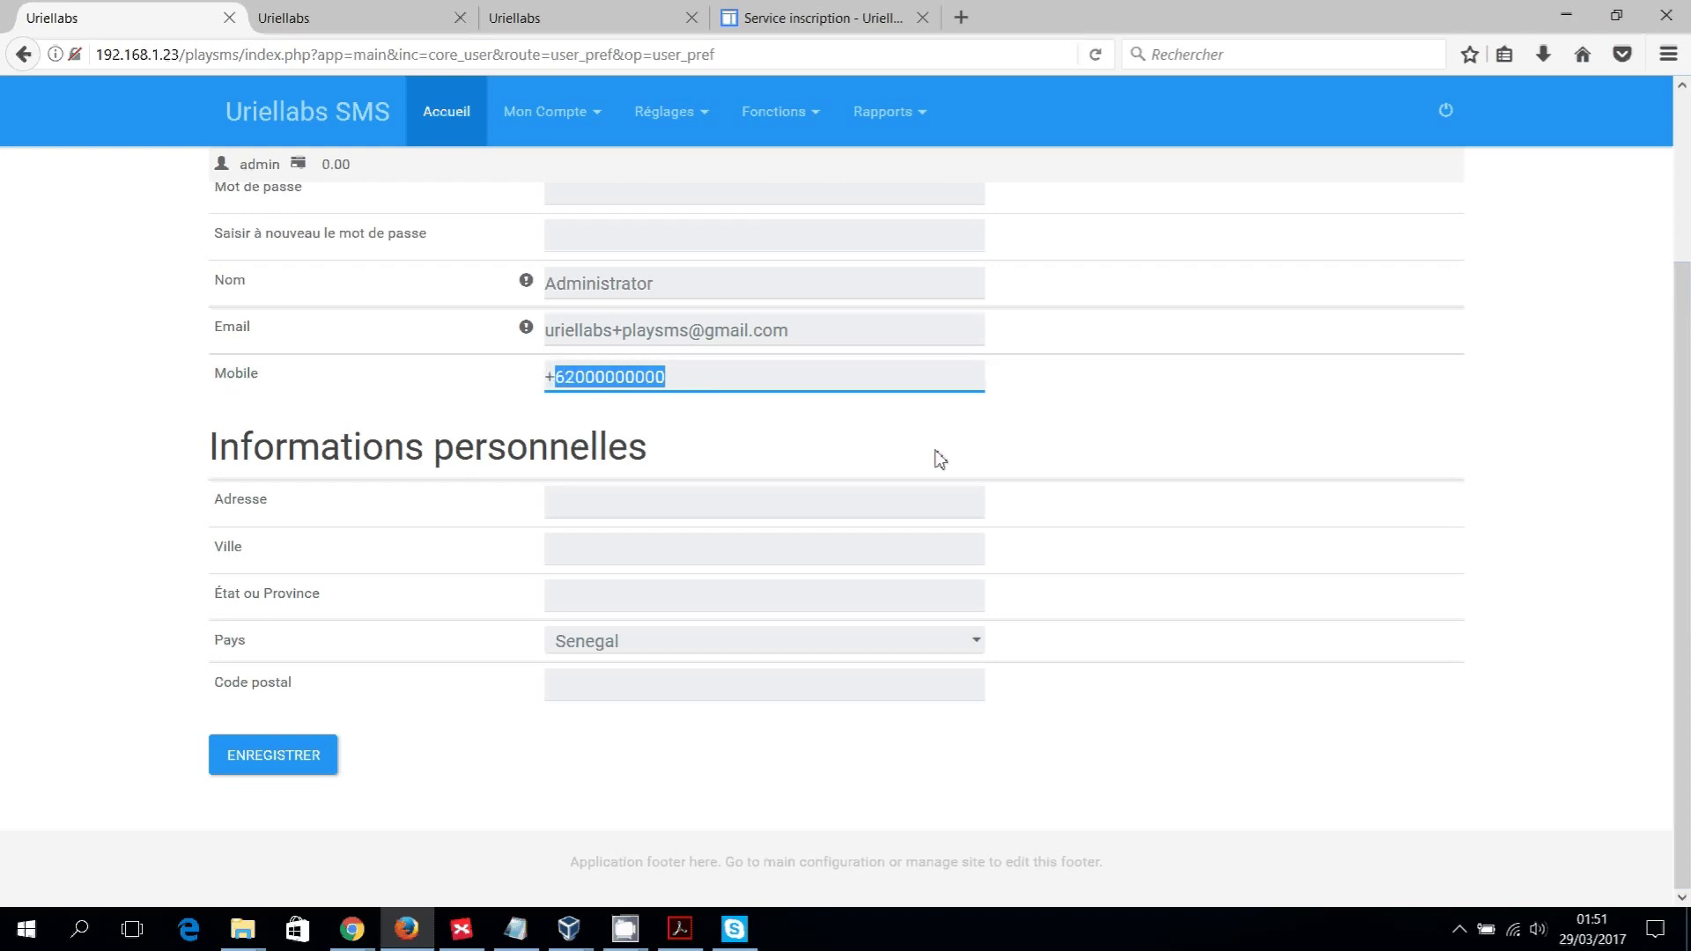
scroll(936, 457, up, 3)
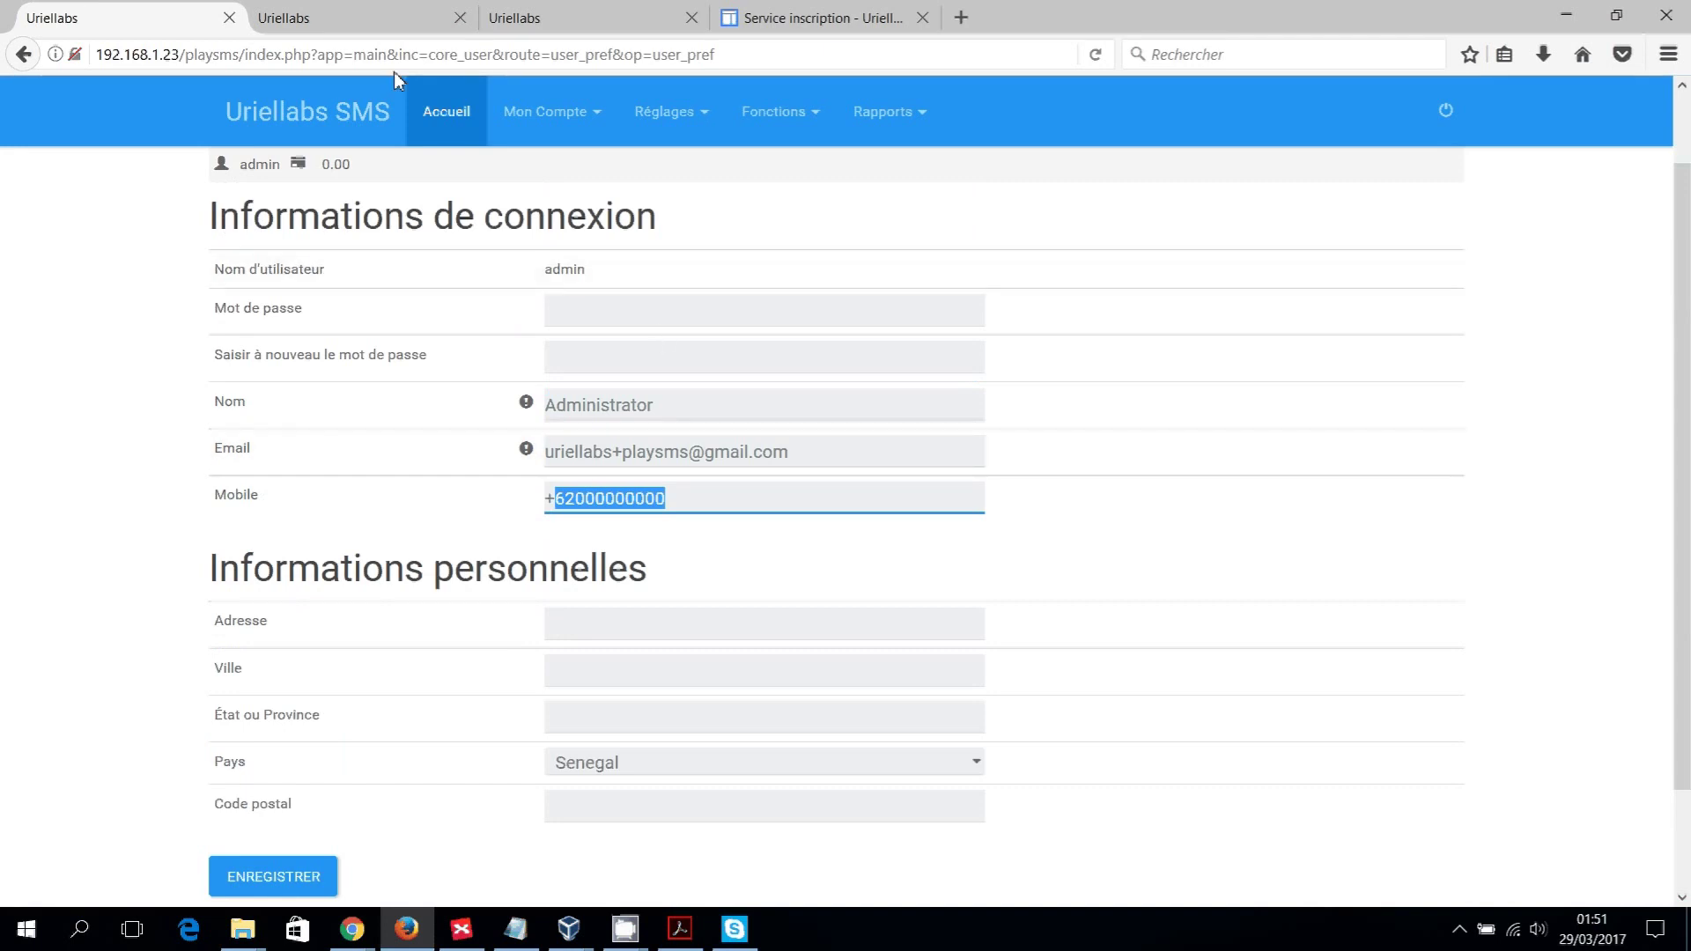
Enter "AB BC La fête finalement se déroulera le 22 comme prévue" as the simulated incoming SMS message.
click(370, 25)
click(666, 289)
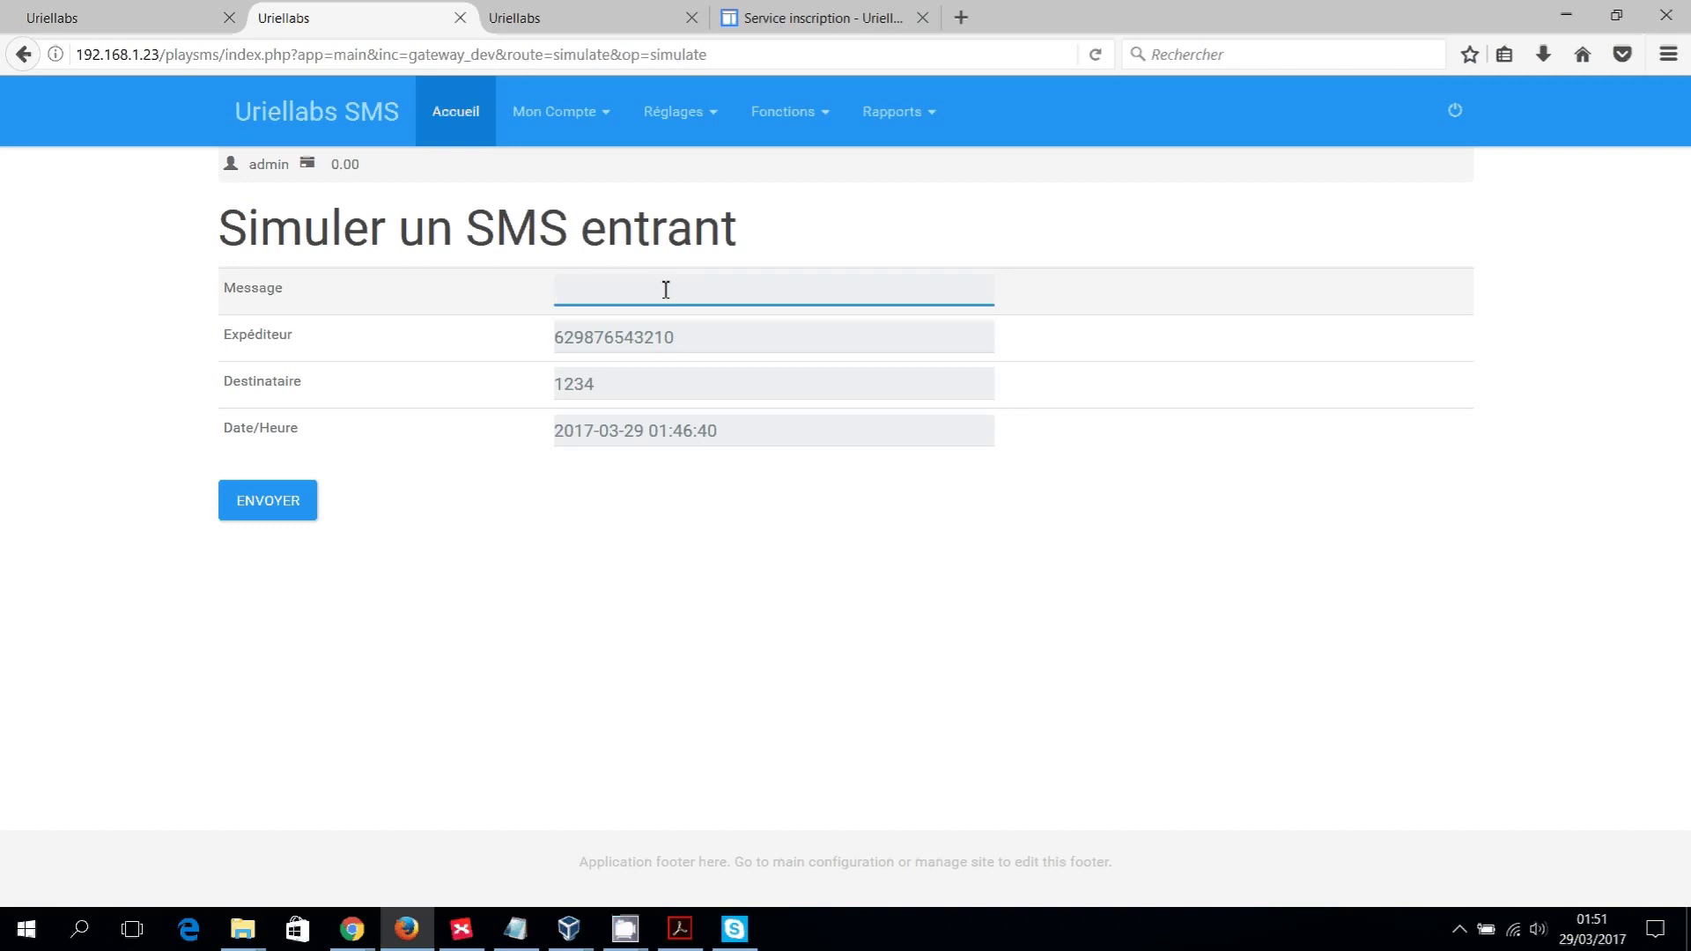
text(AB  )
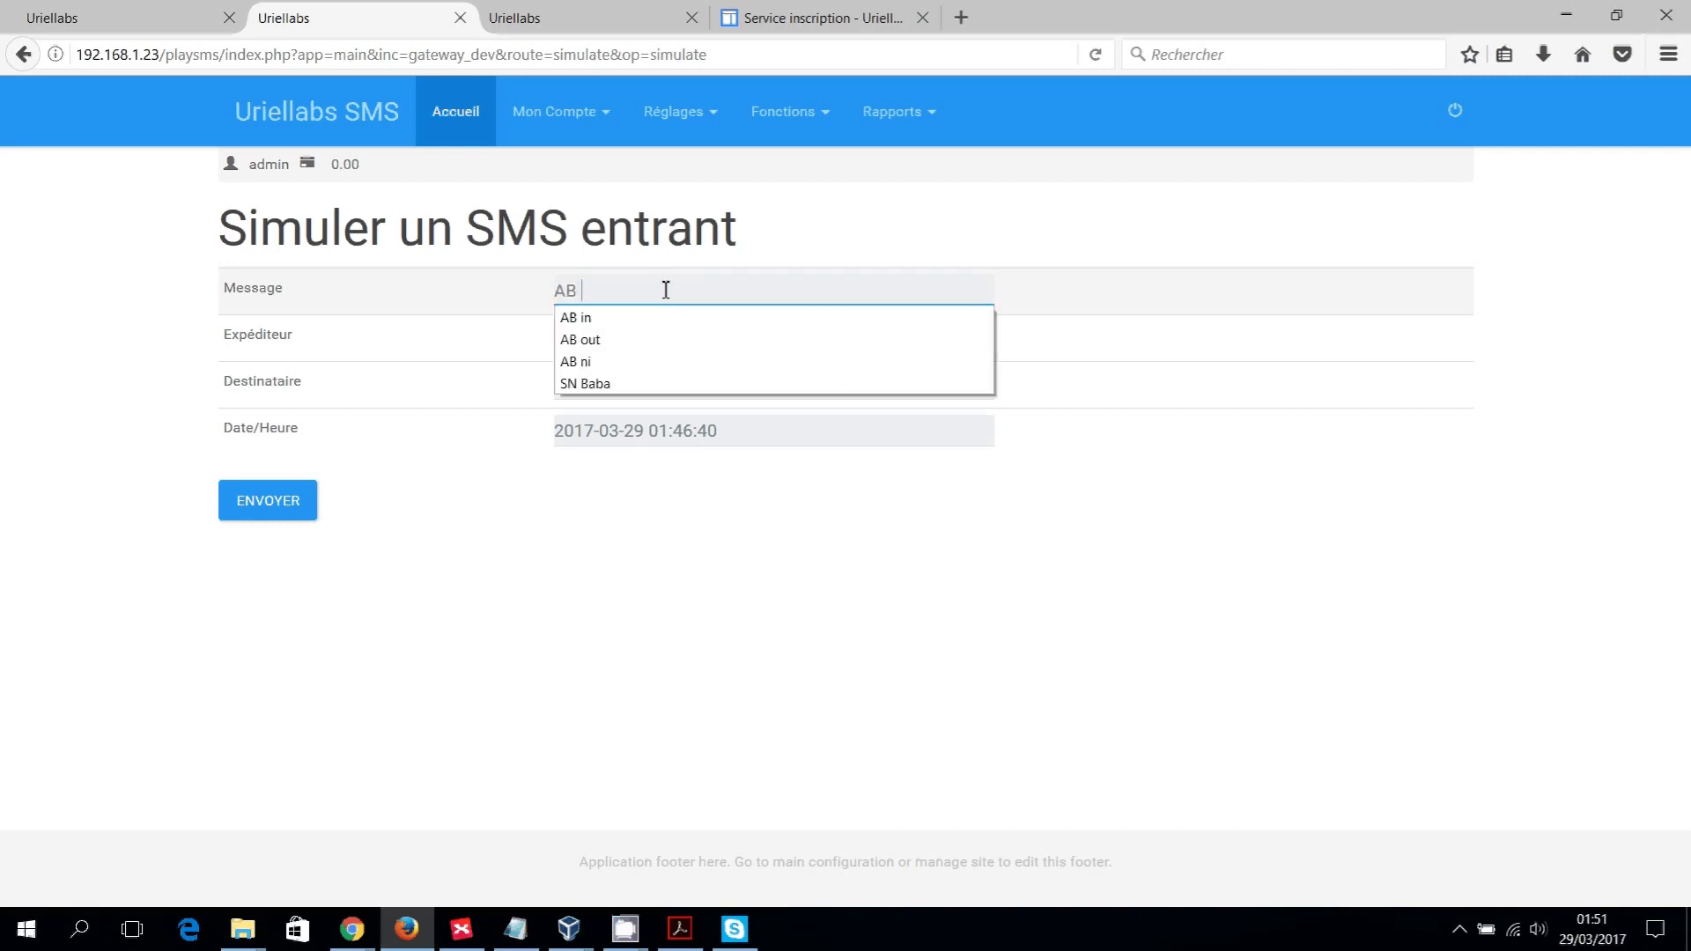
text(BC )
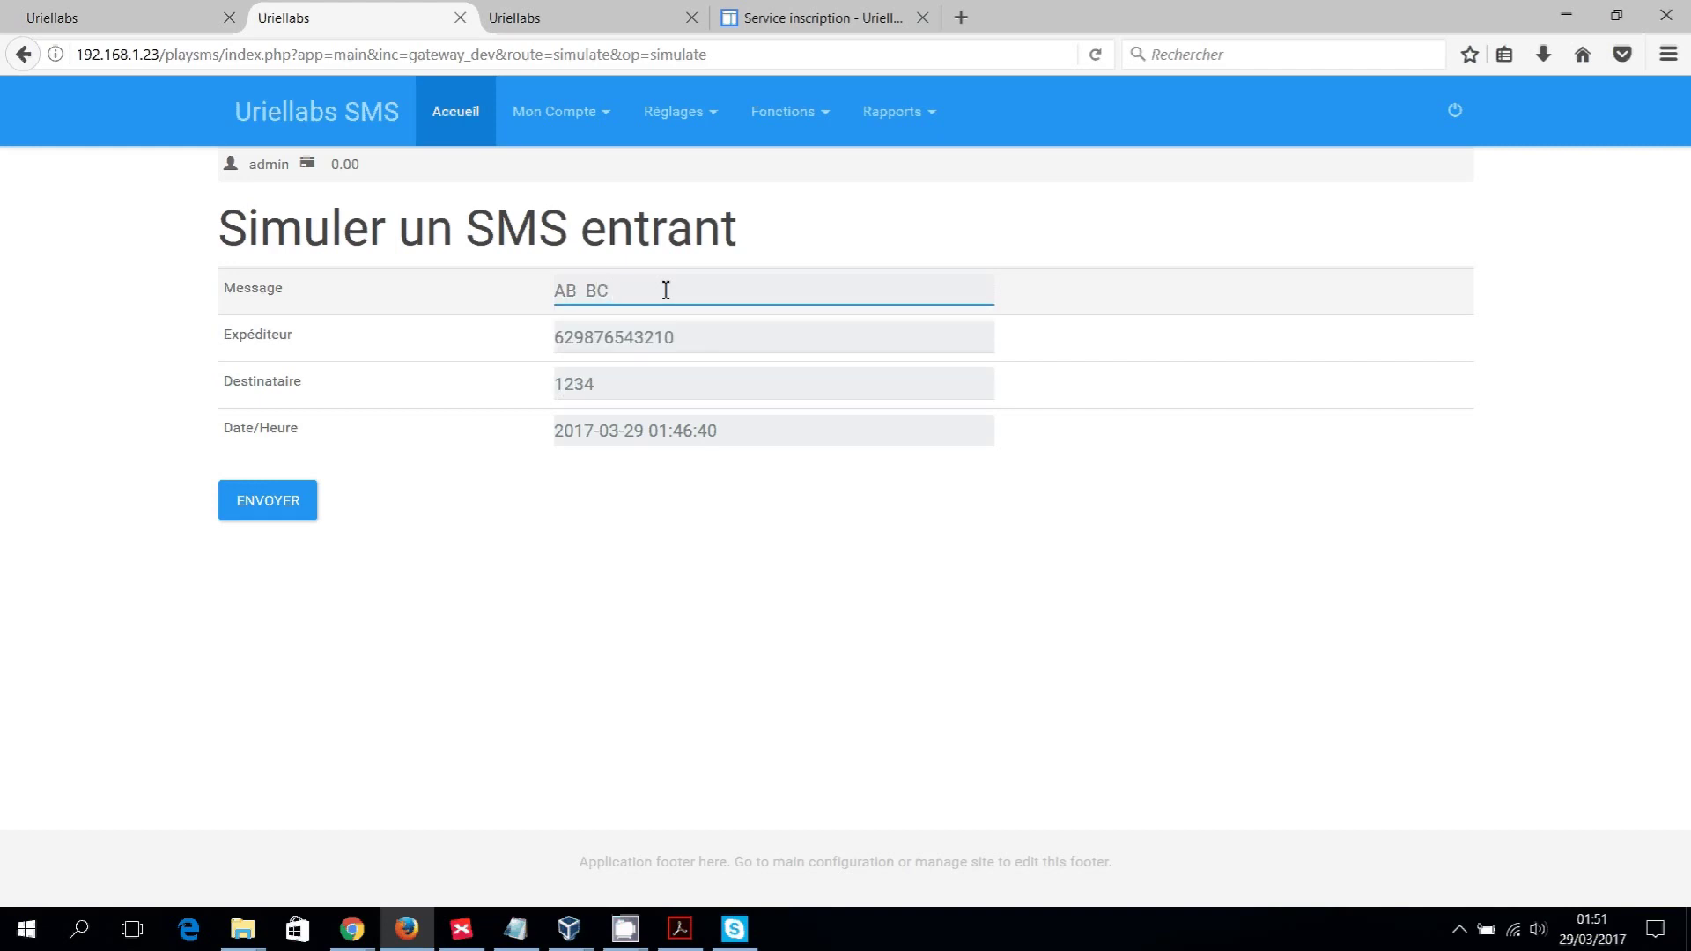
text(La fête finalement se déroulera)
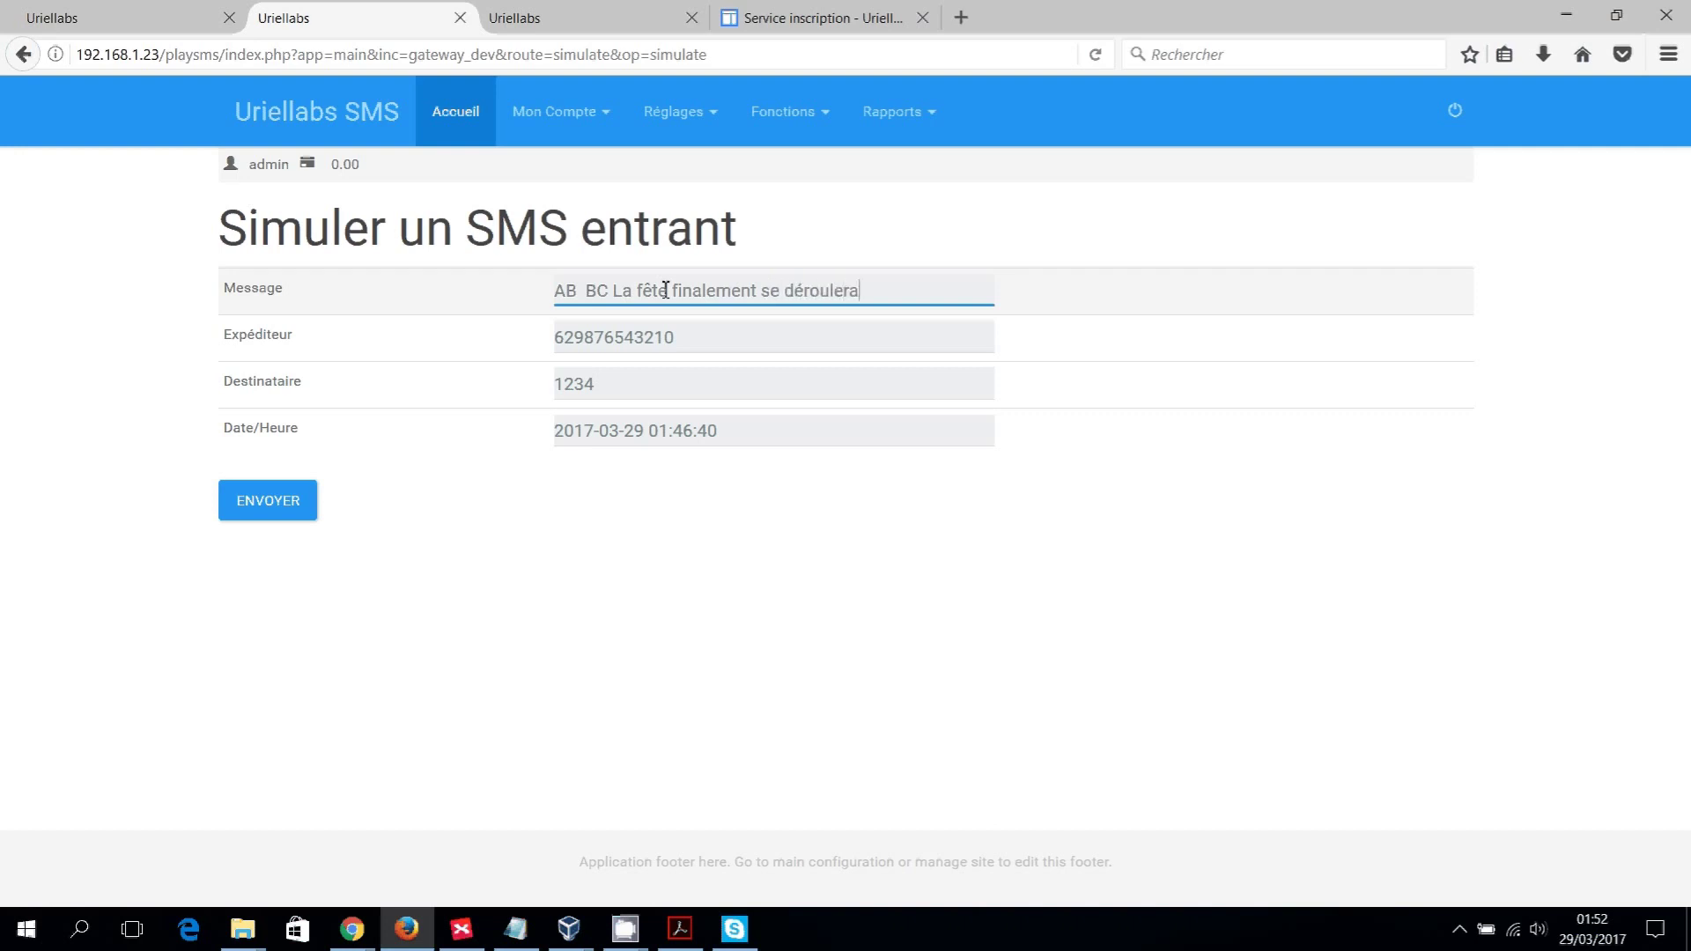
text( le 22)
text( comme pré)
text(e)
key(Home)
Try to send the simulated SMS with the administrator's mobile number as sender, and go back to the home page.
click(707, 347)
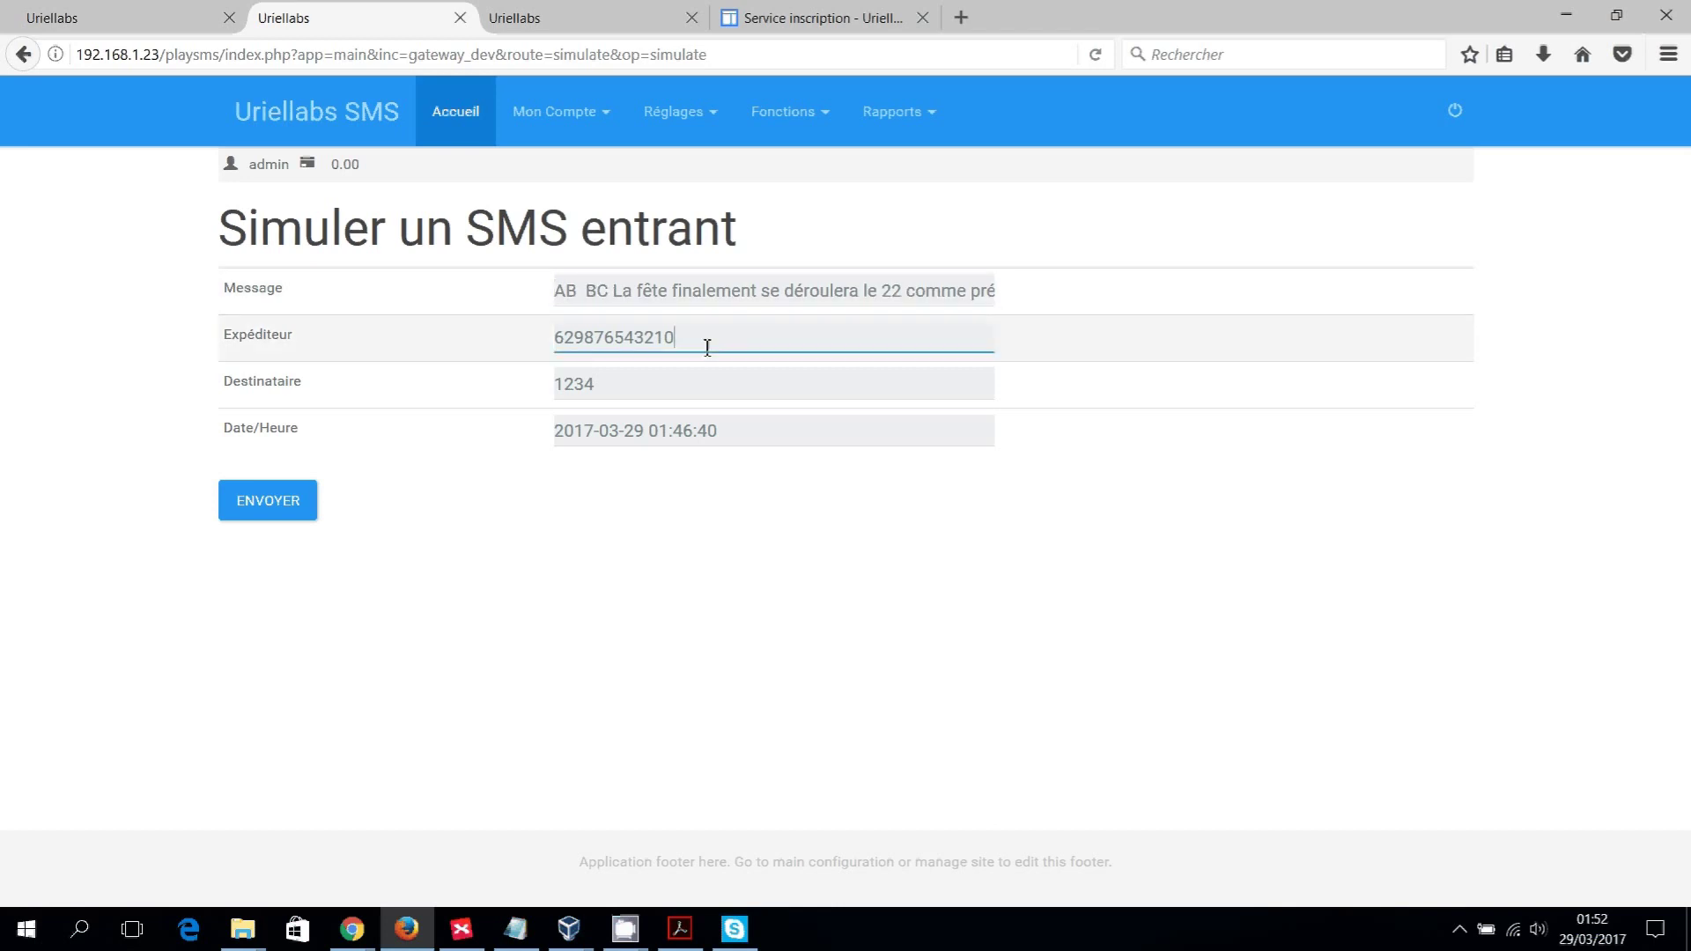
double_click(707, 347)
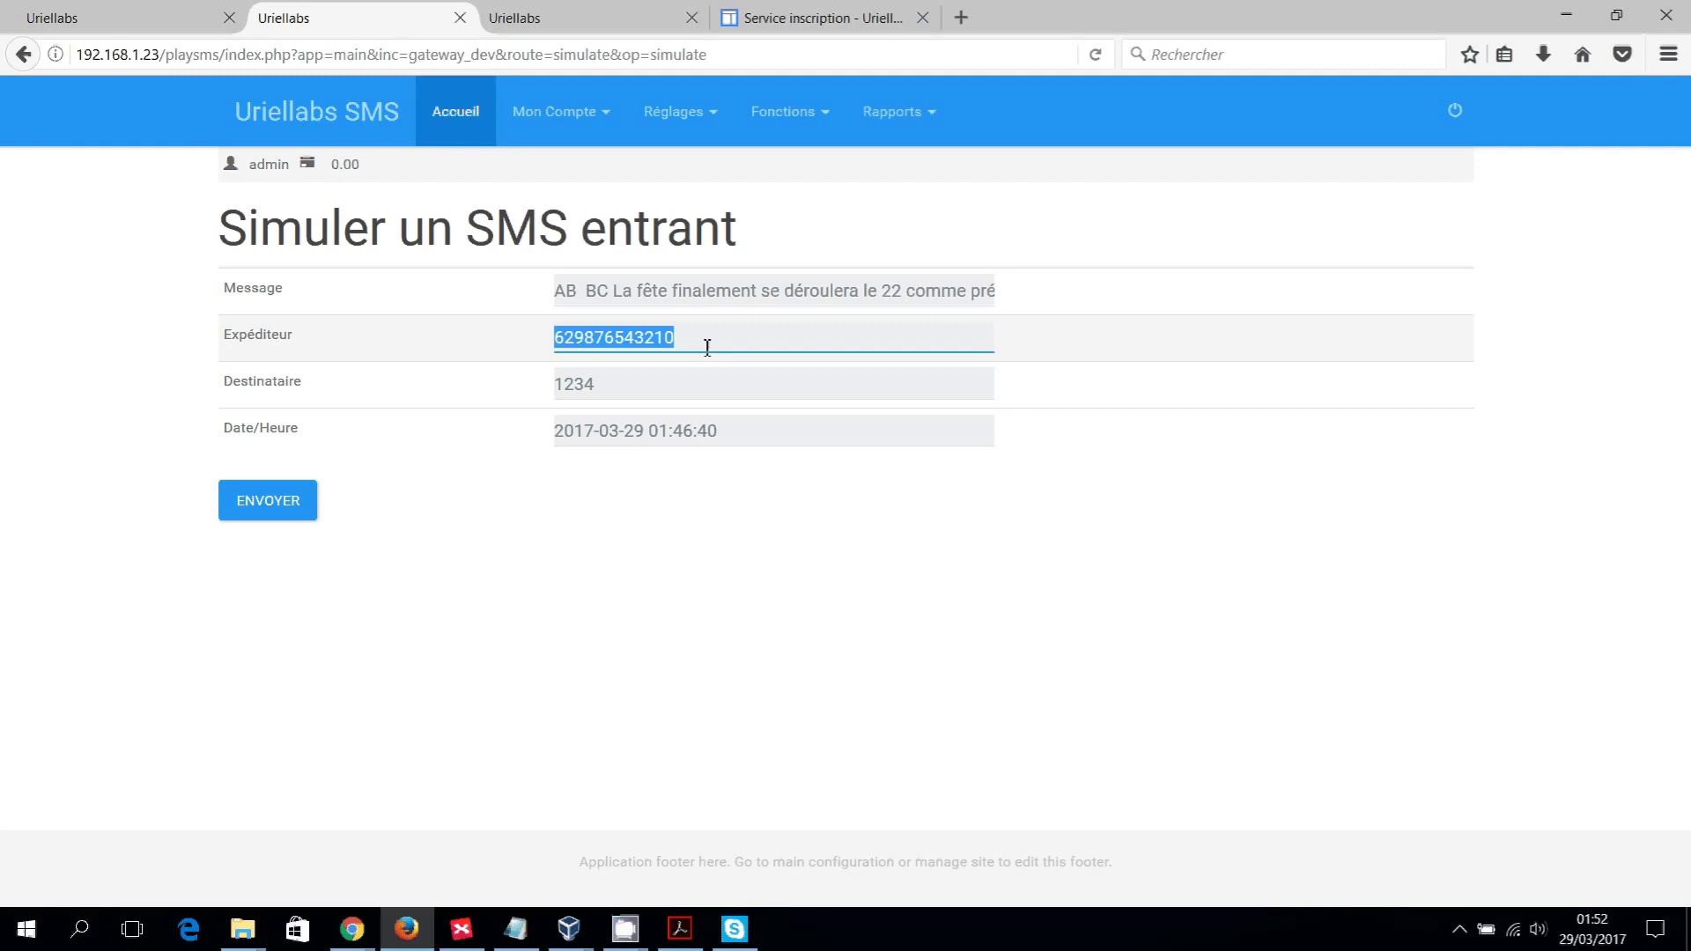
text(62000000000)
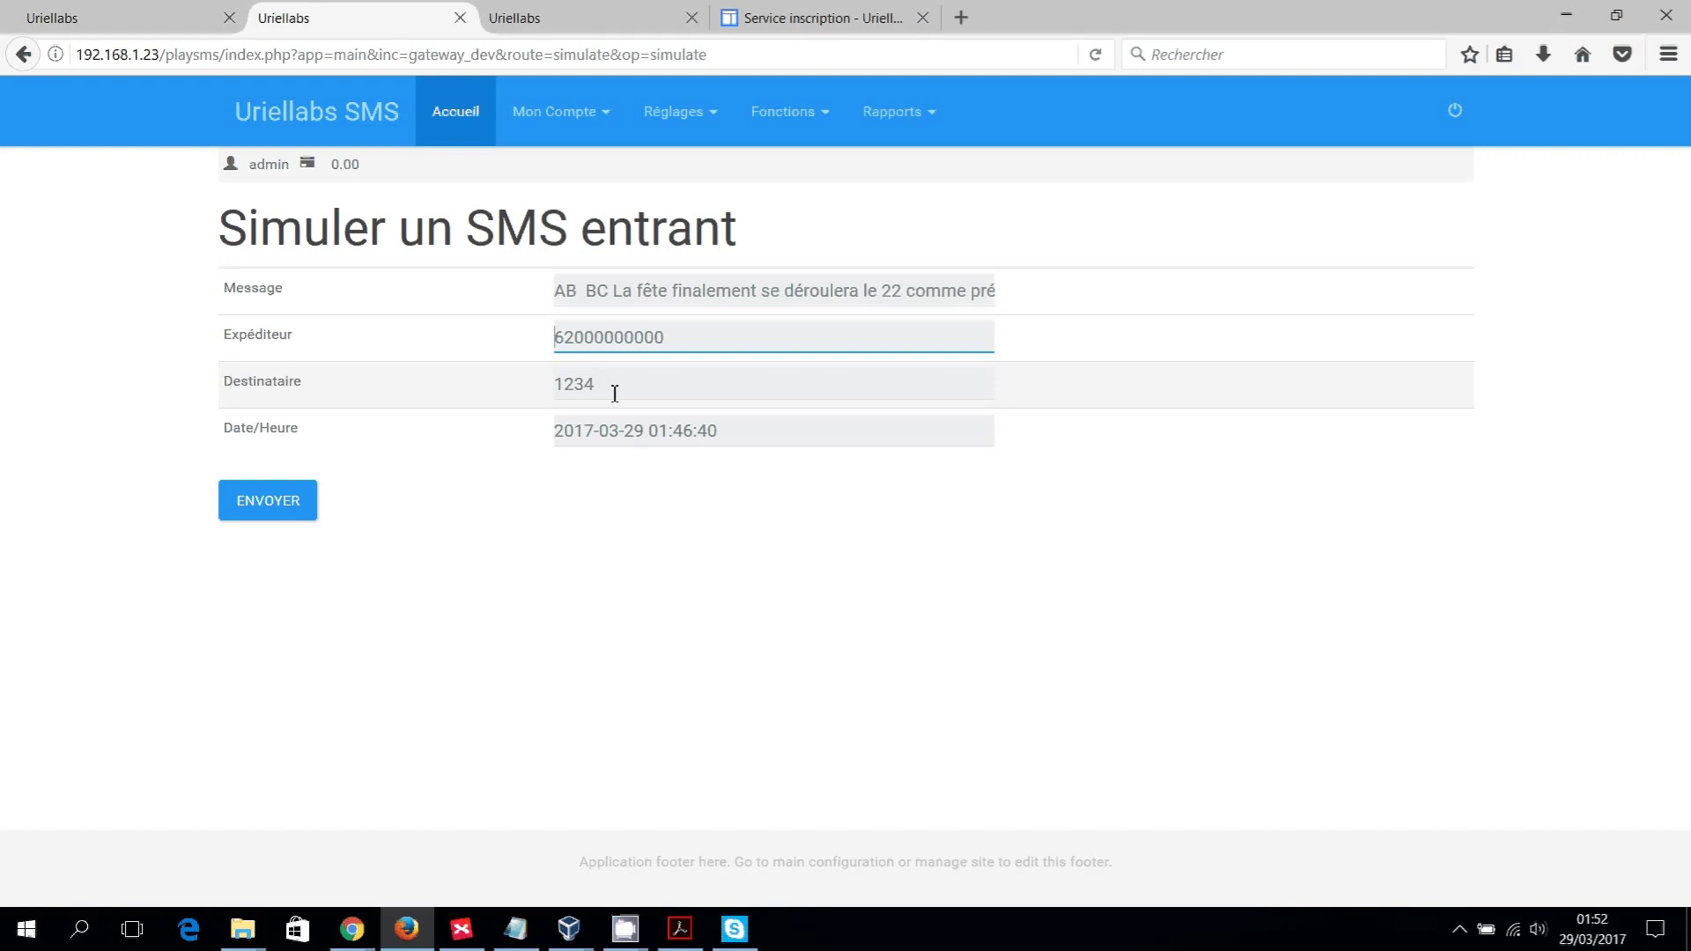
click(290, 508)
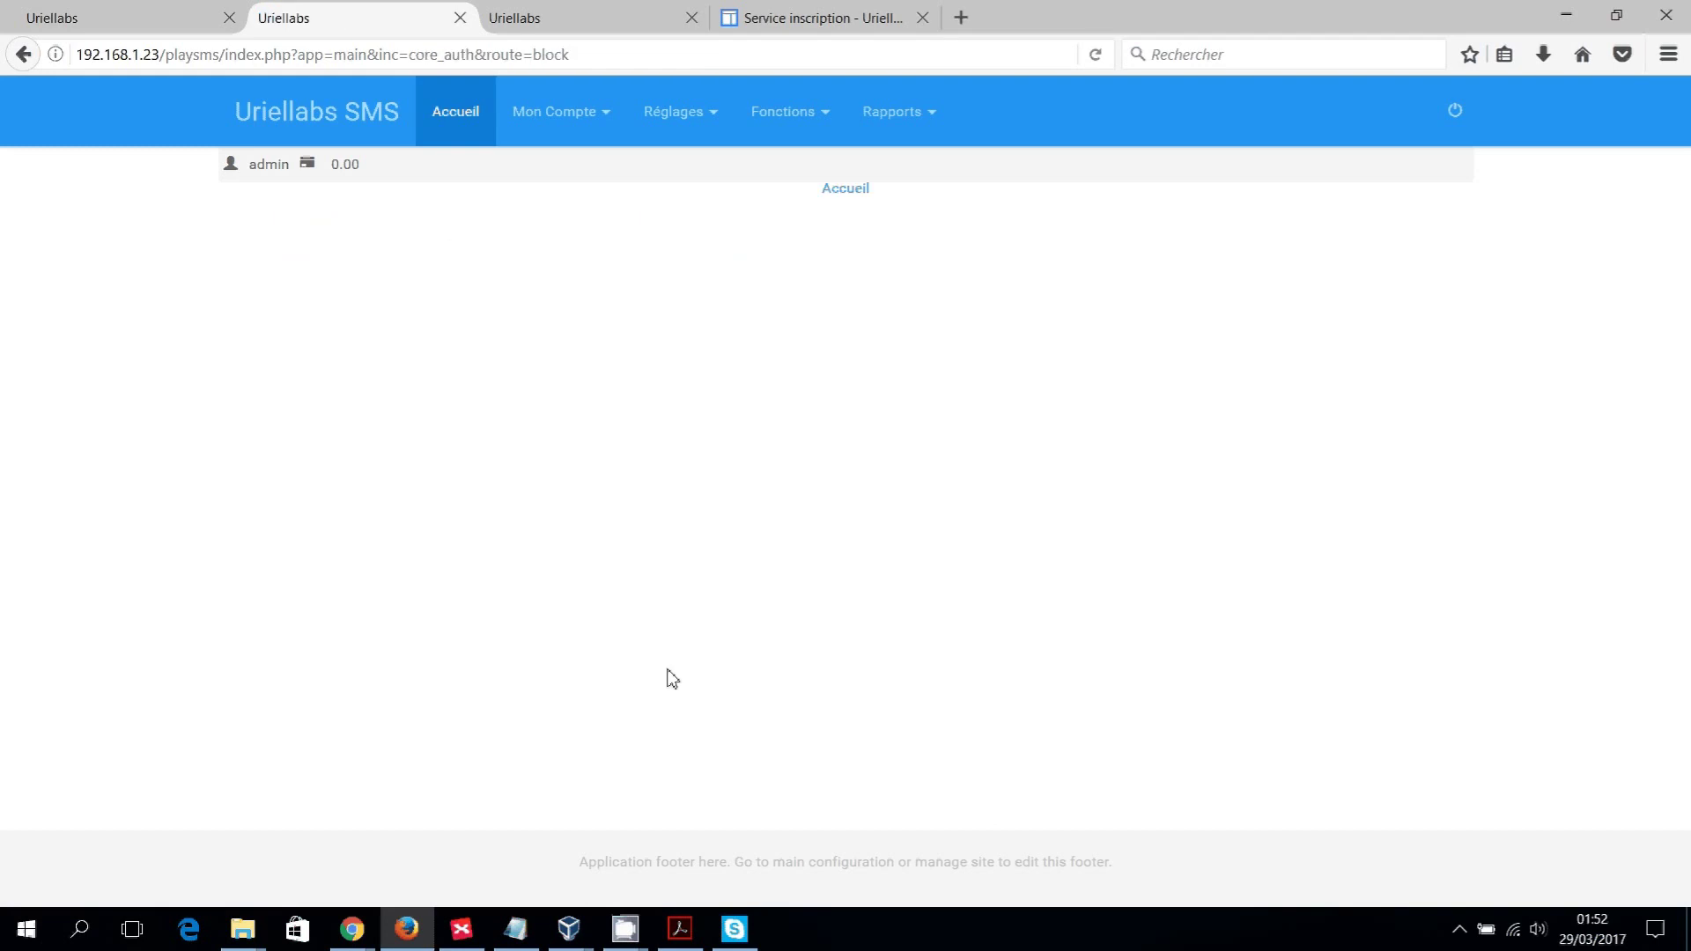
click(844, 192)
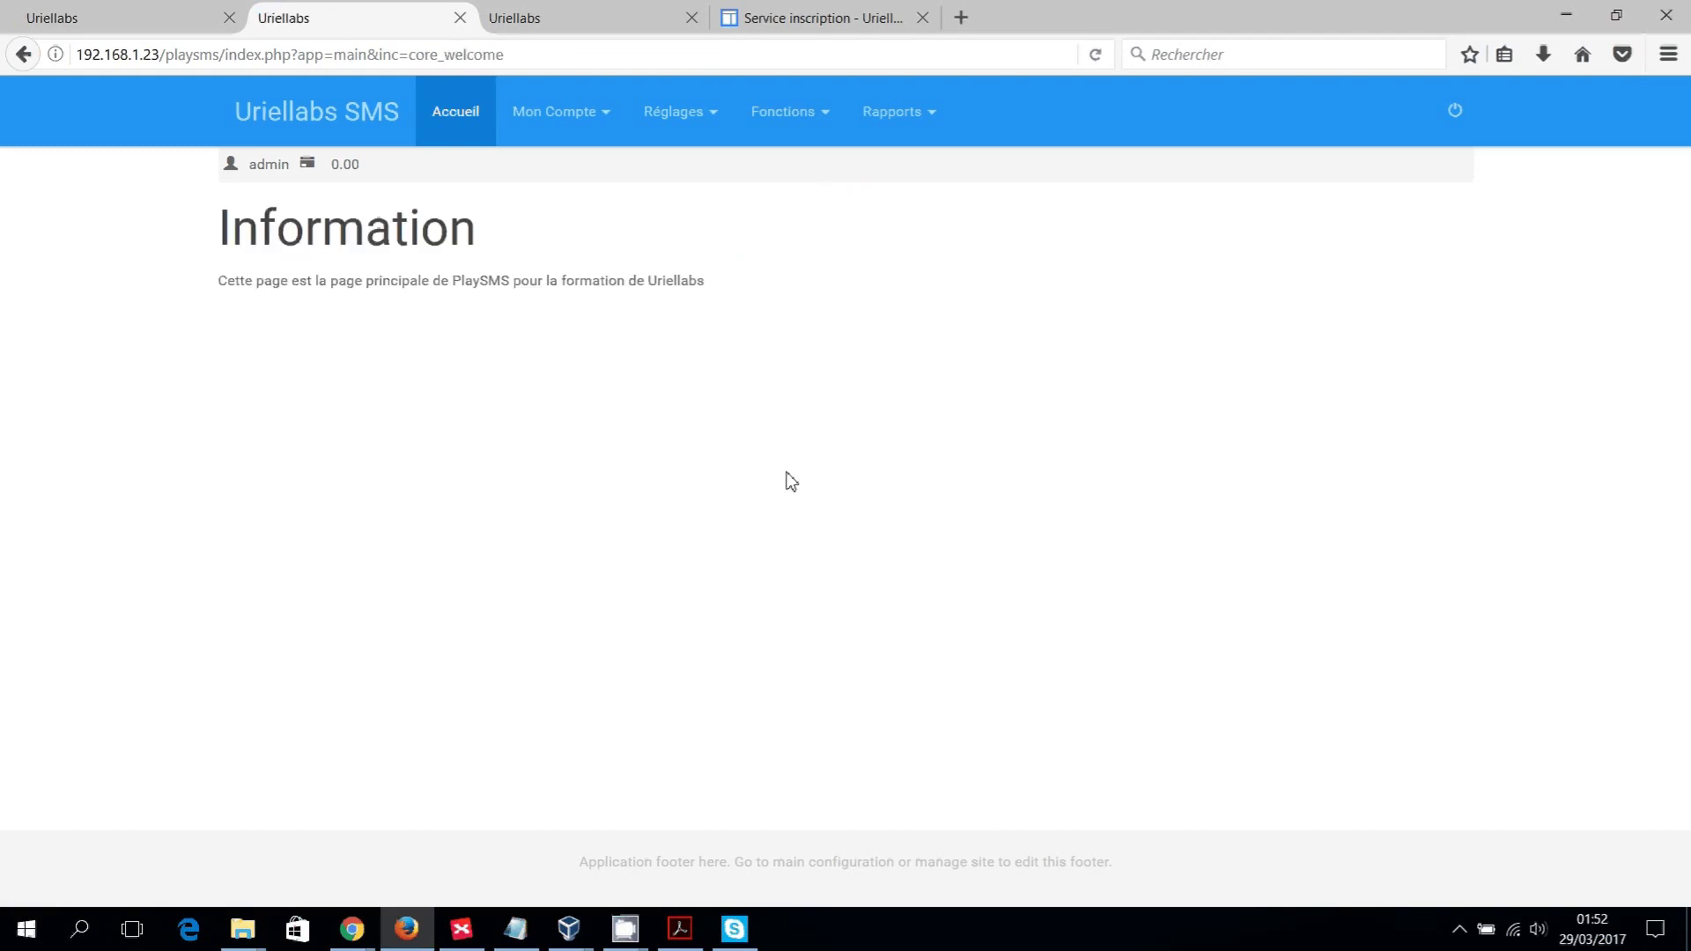
Reopen the incoming SMS simulation and reuse the message "AB BC La fête finalement se déroulera le 22 comme prévue".
click(709, 115)
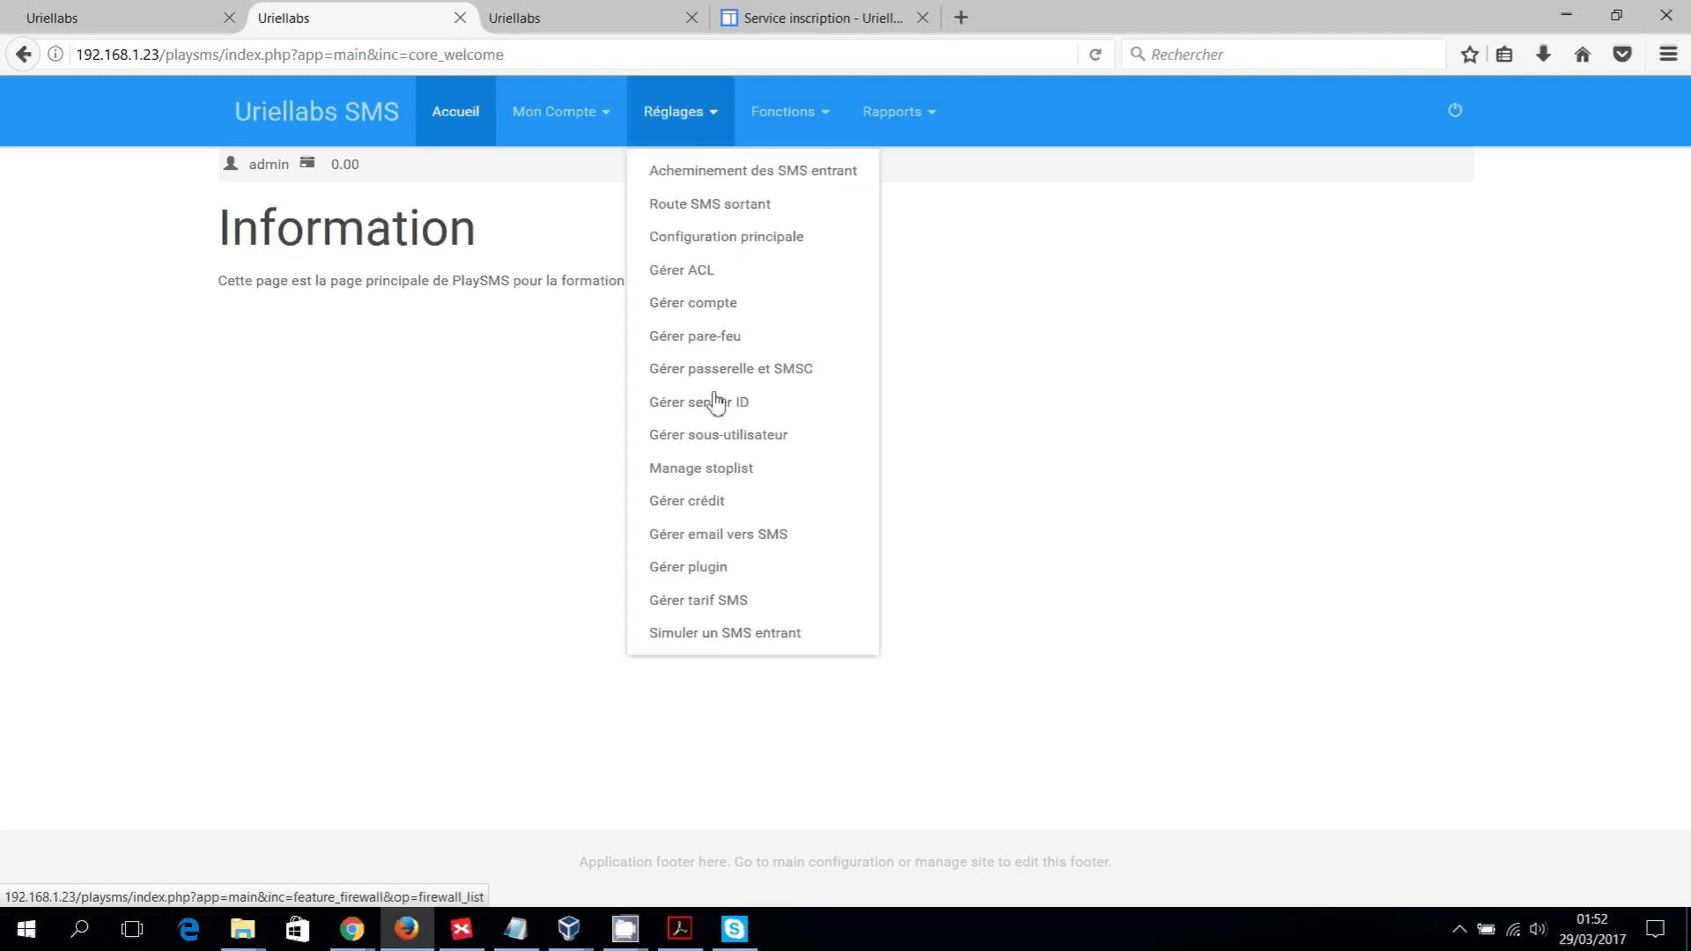
click(719, 634)
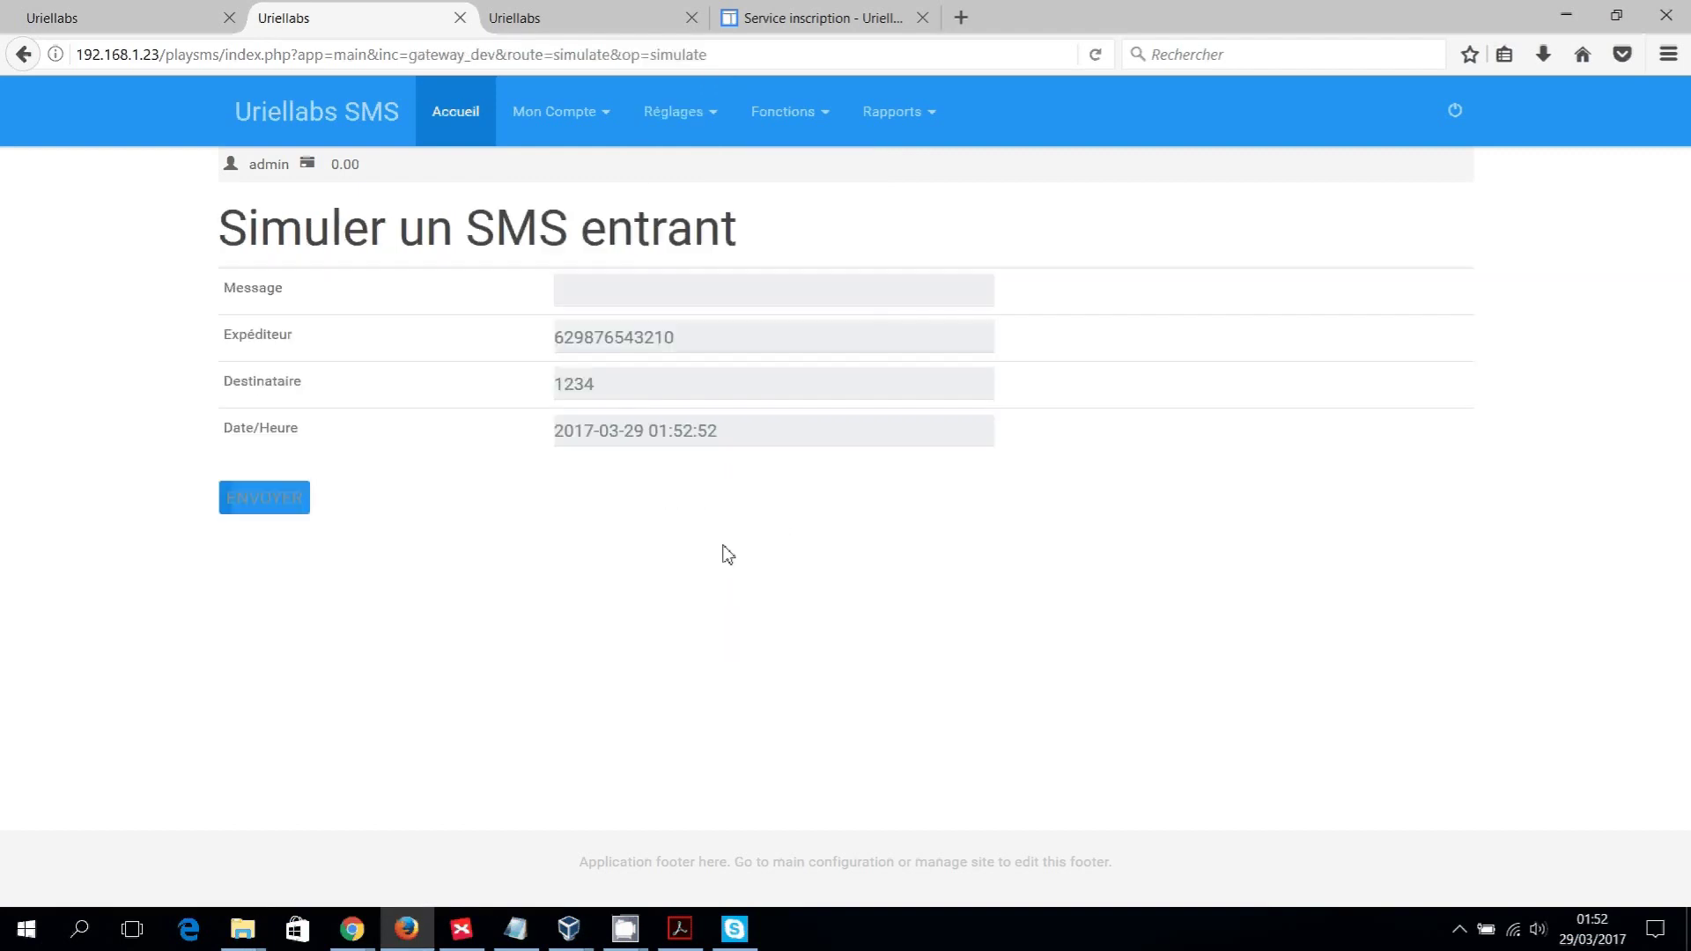
click(718, 295)
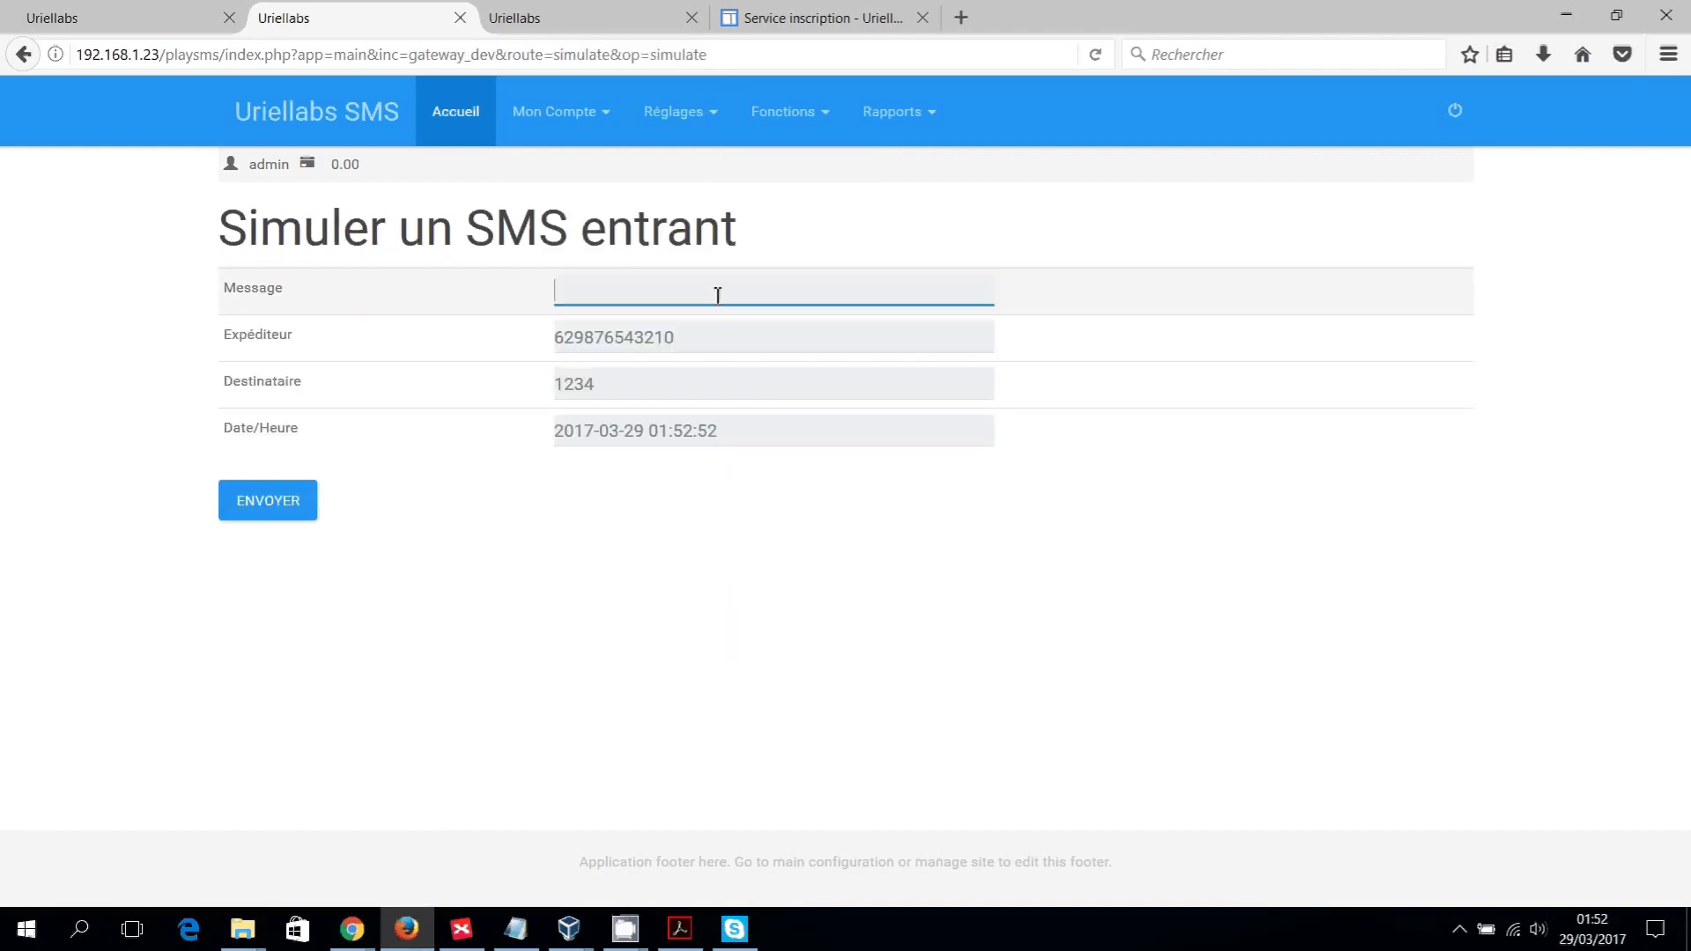
text(AB)
key(Down)
key(Down)
key(Down)
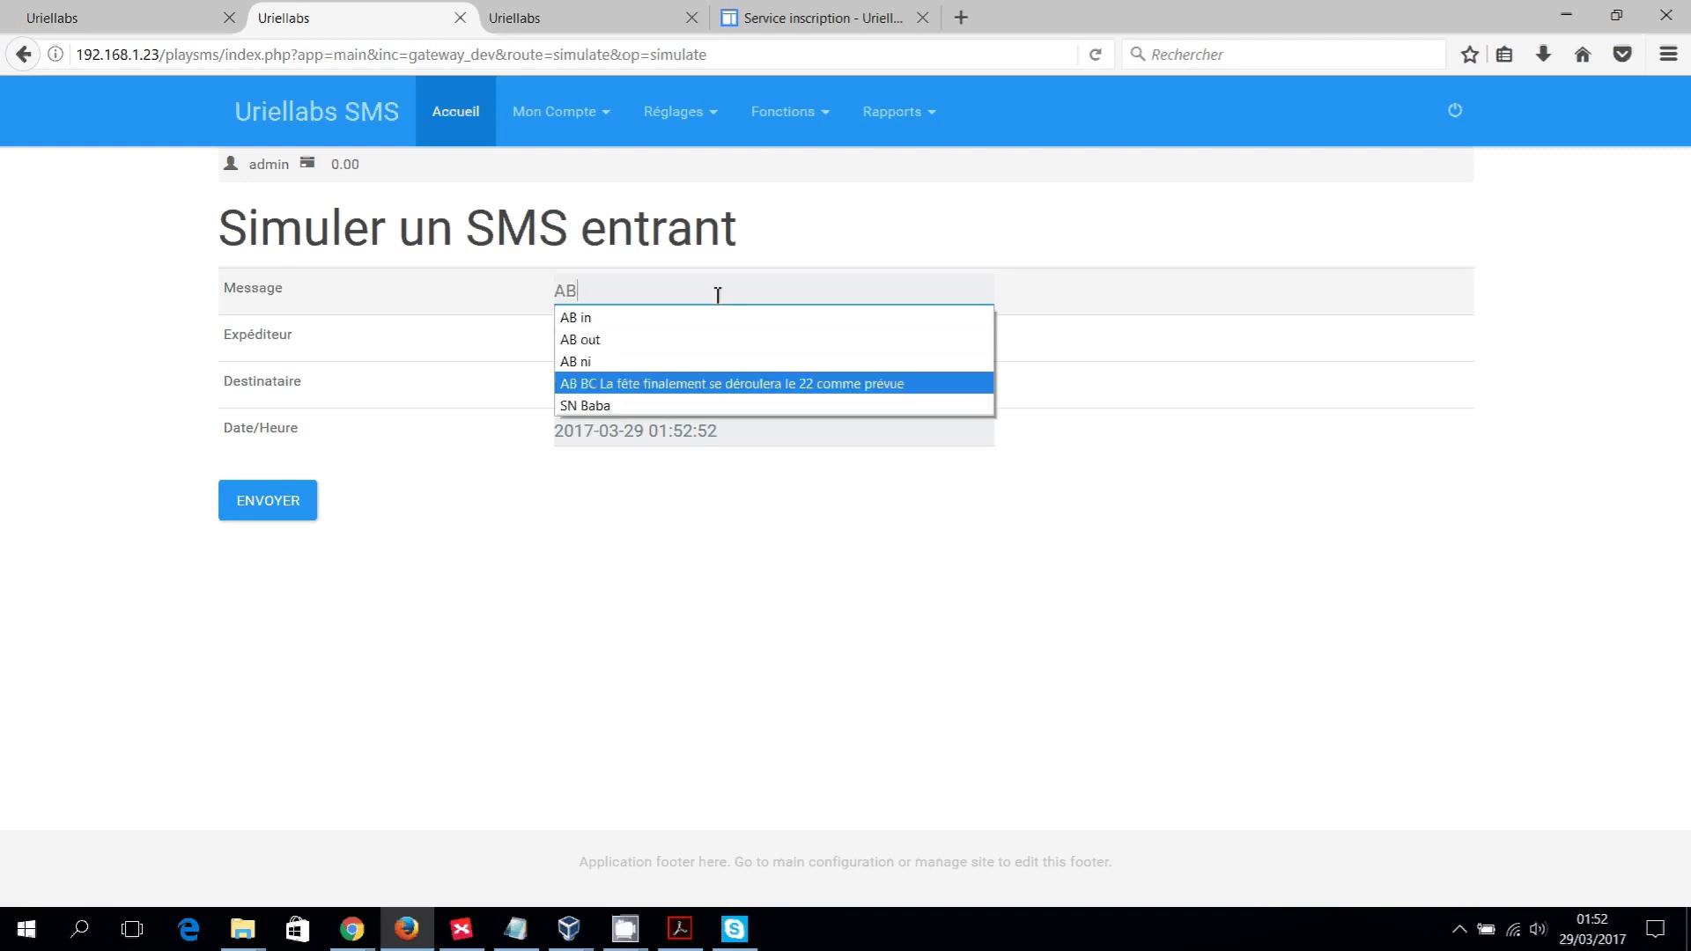
key(Return)
Set the sender to the administrator's mobile number and send the simulated broadcast SMS.
key(Tab)
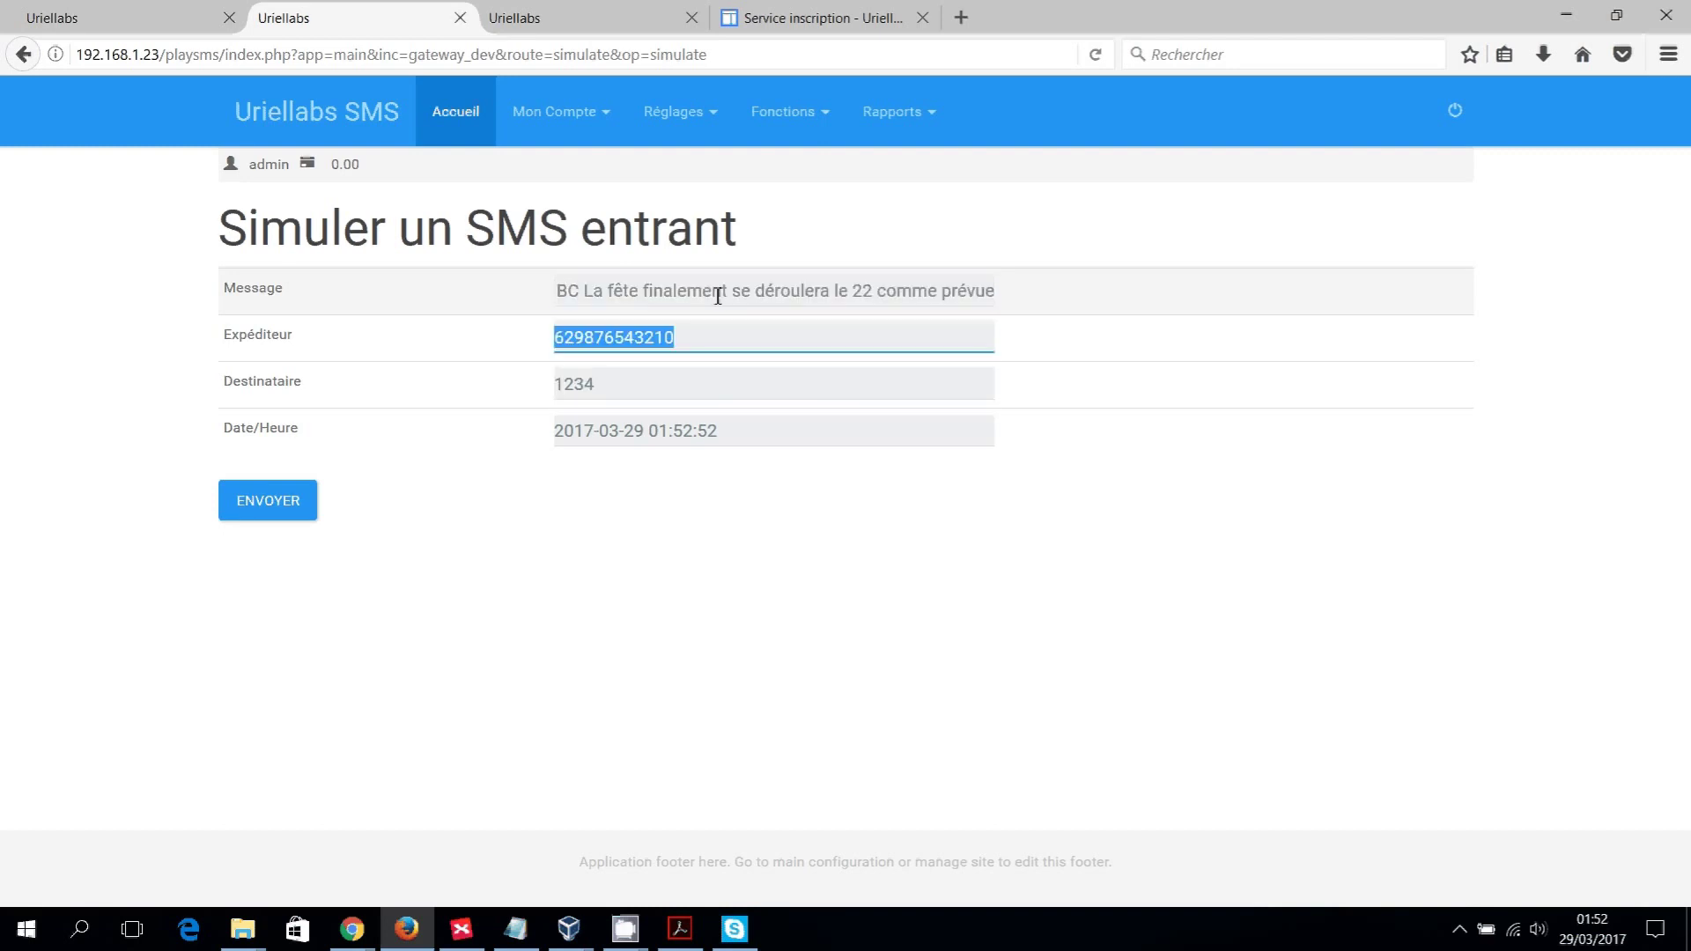
text(62000000000)
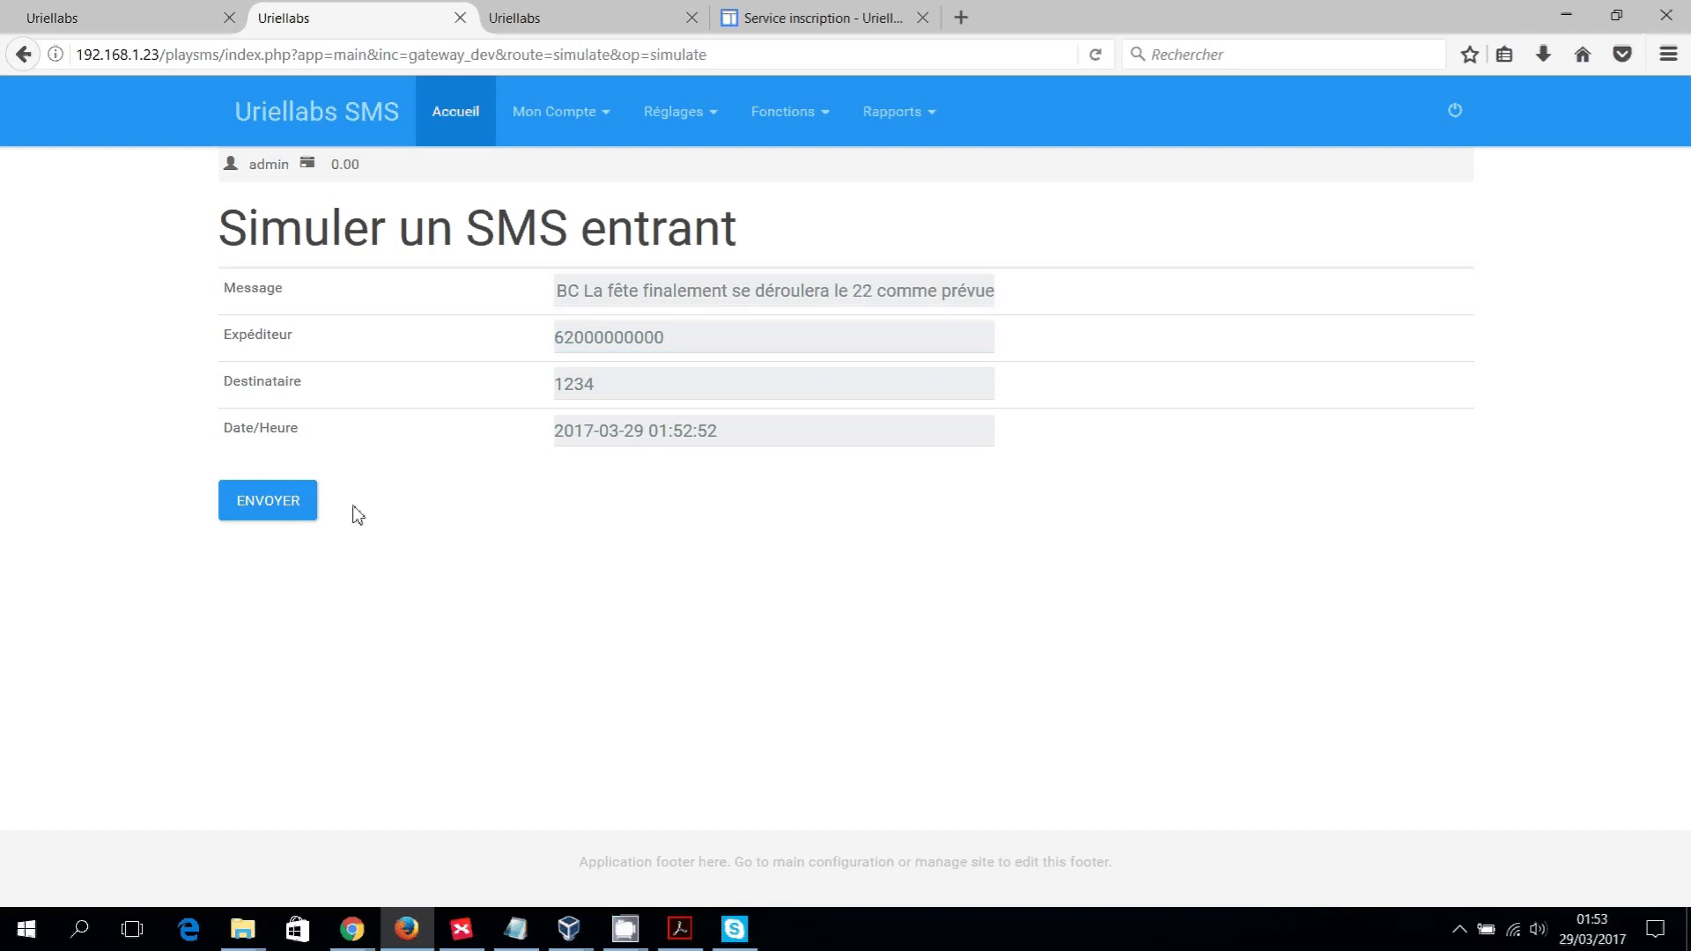
click(273, 502)
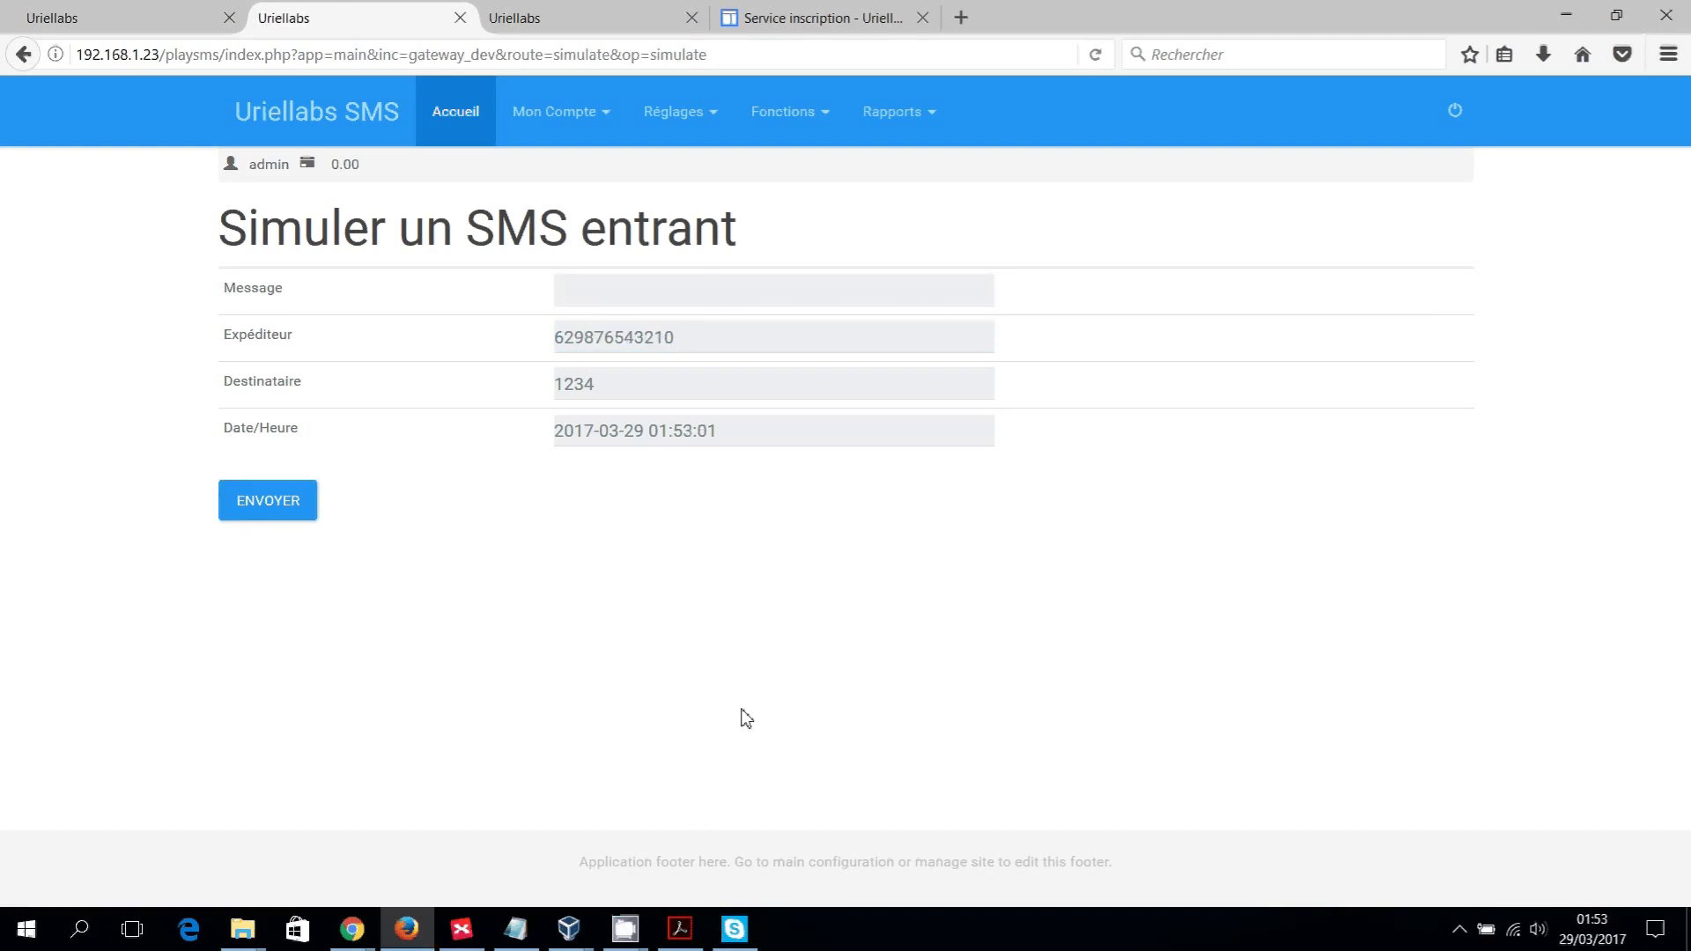
Reload the sent messages report and view all recipients of the message "La fête finalement se déroulera le 22 comme prévue".
key(ctrl+Tab)
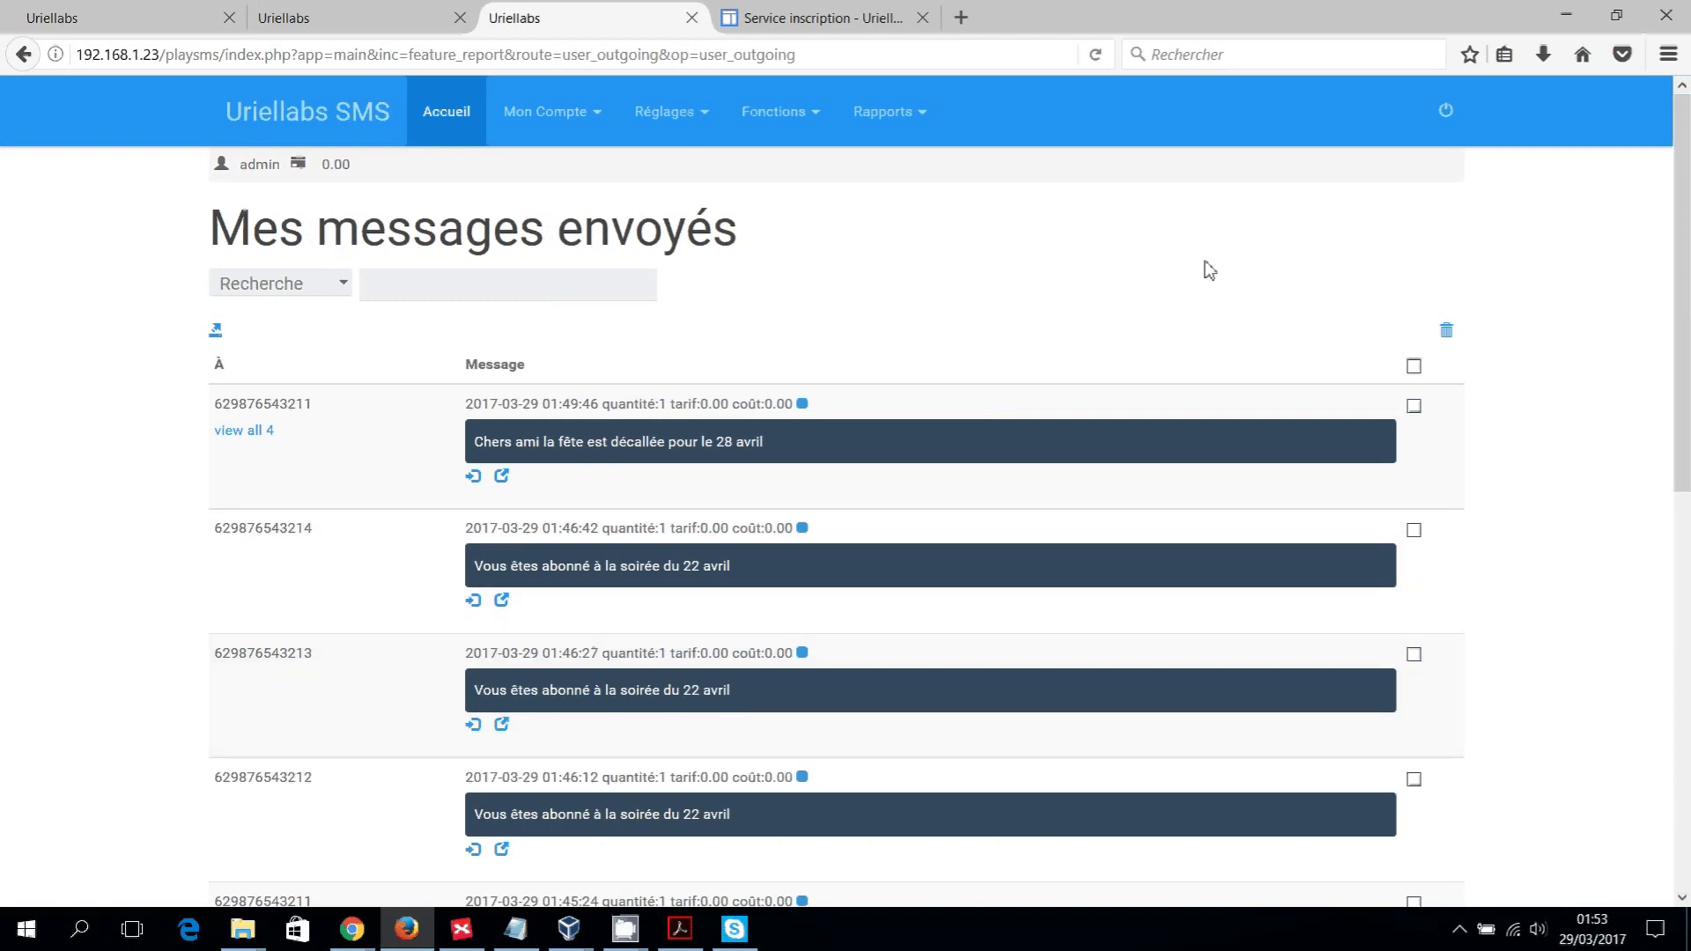
click(1097, 55)
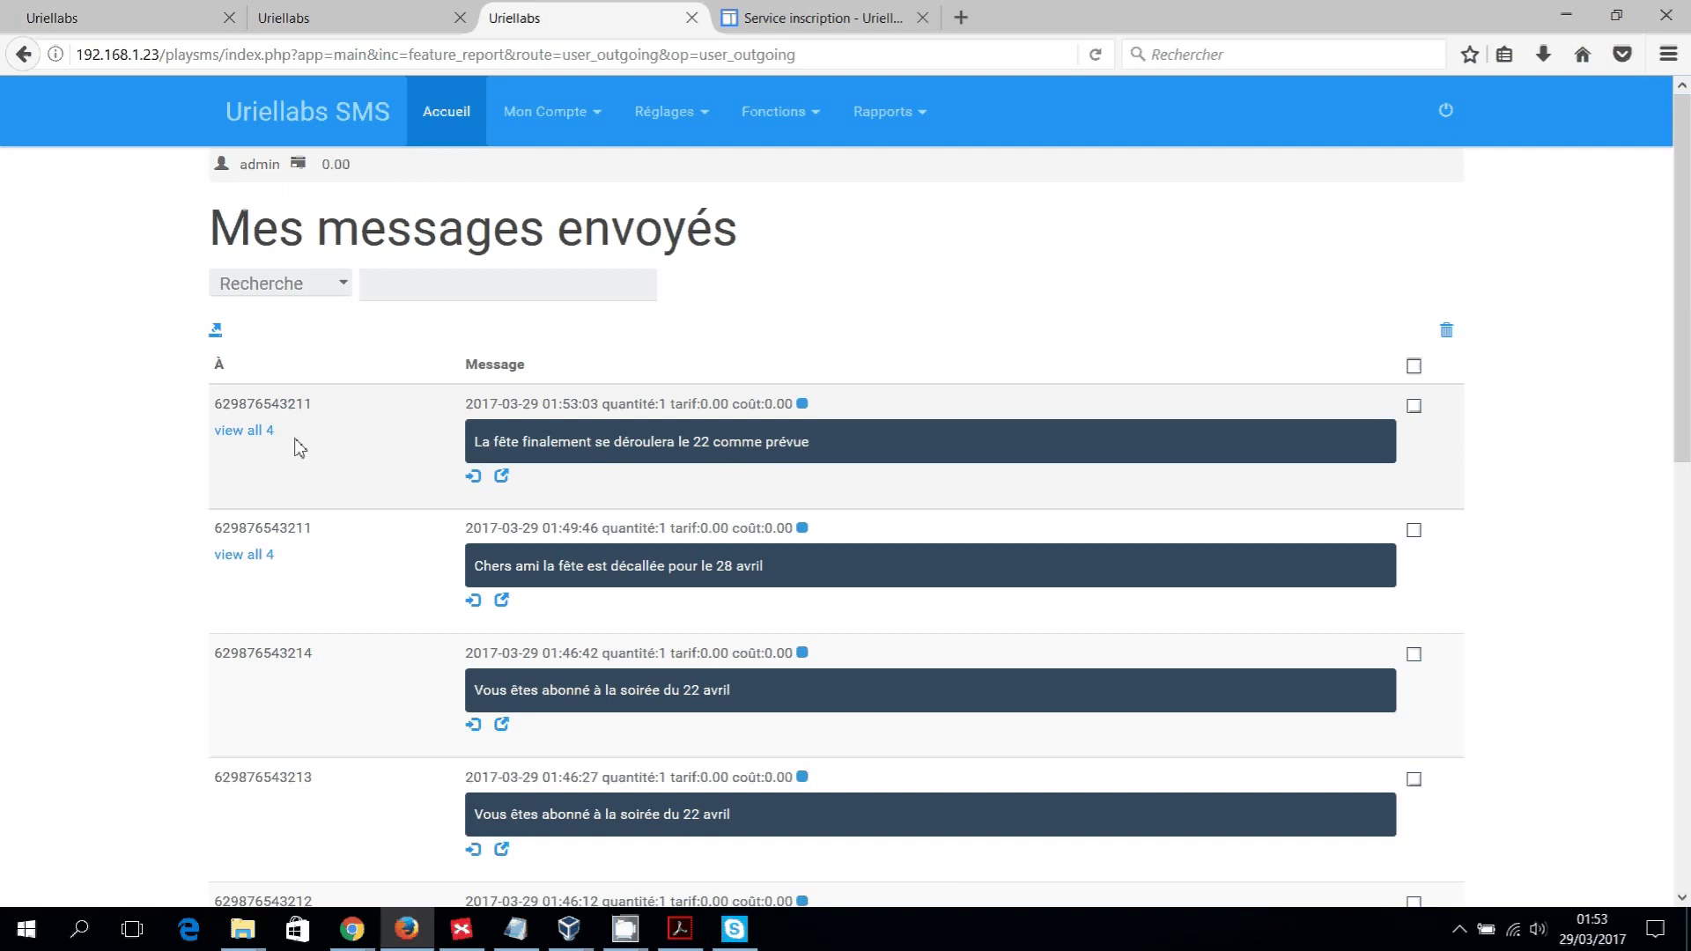
click(251, 431)
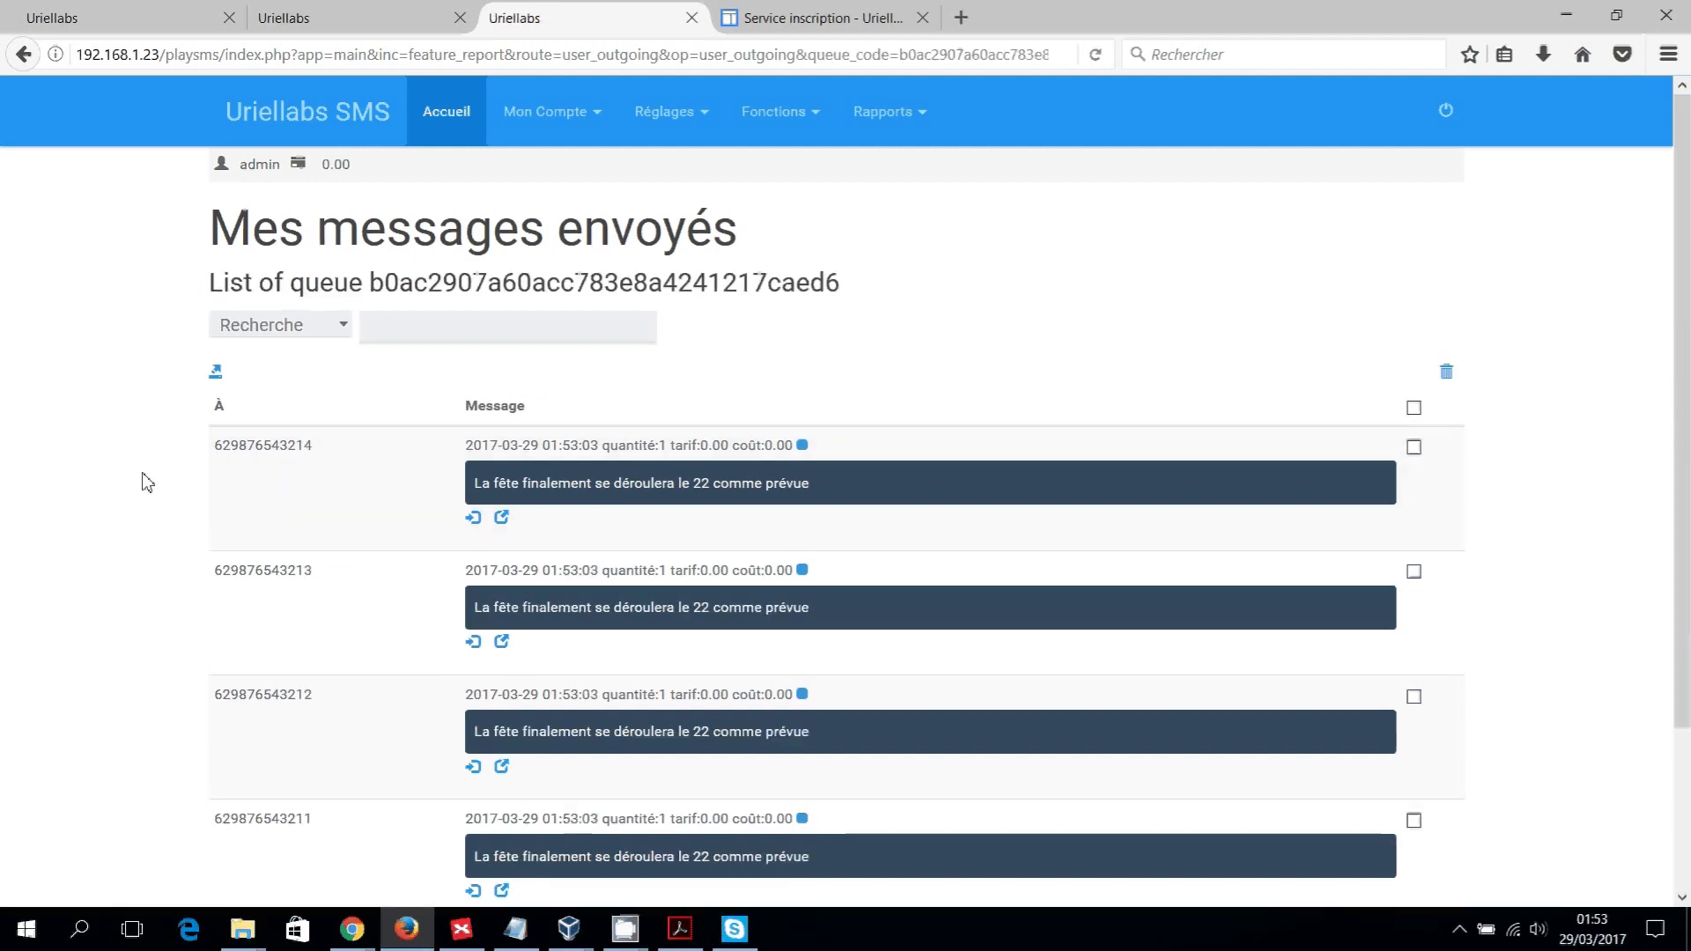
scroll(795, 440, down, 3)
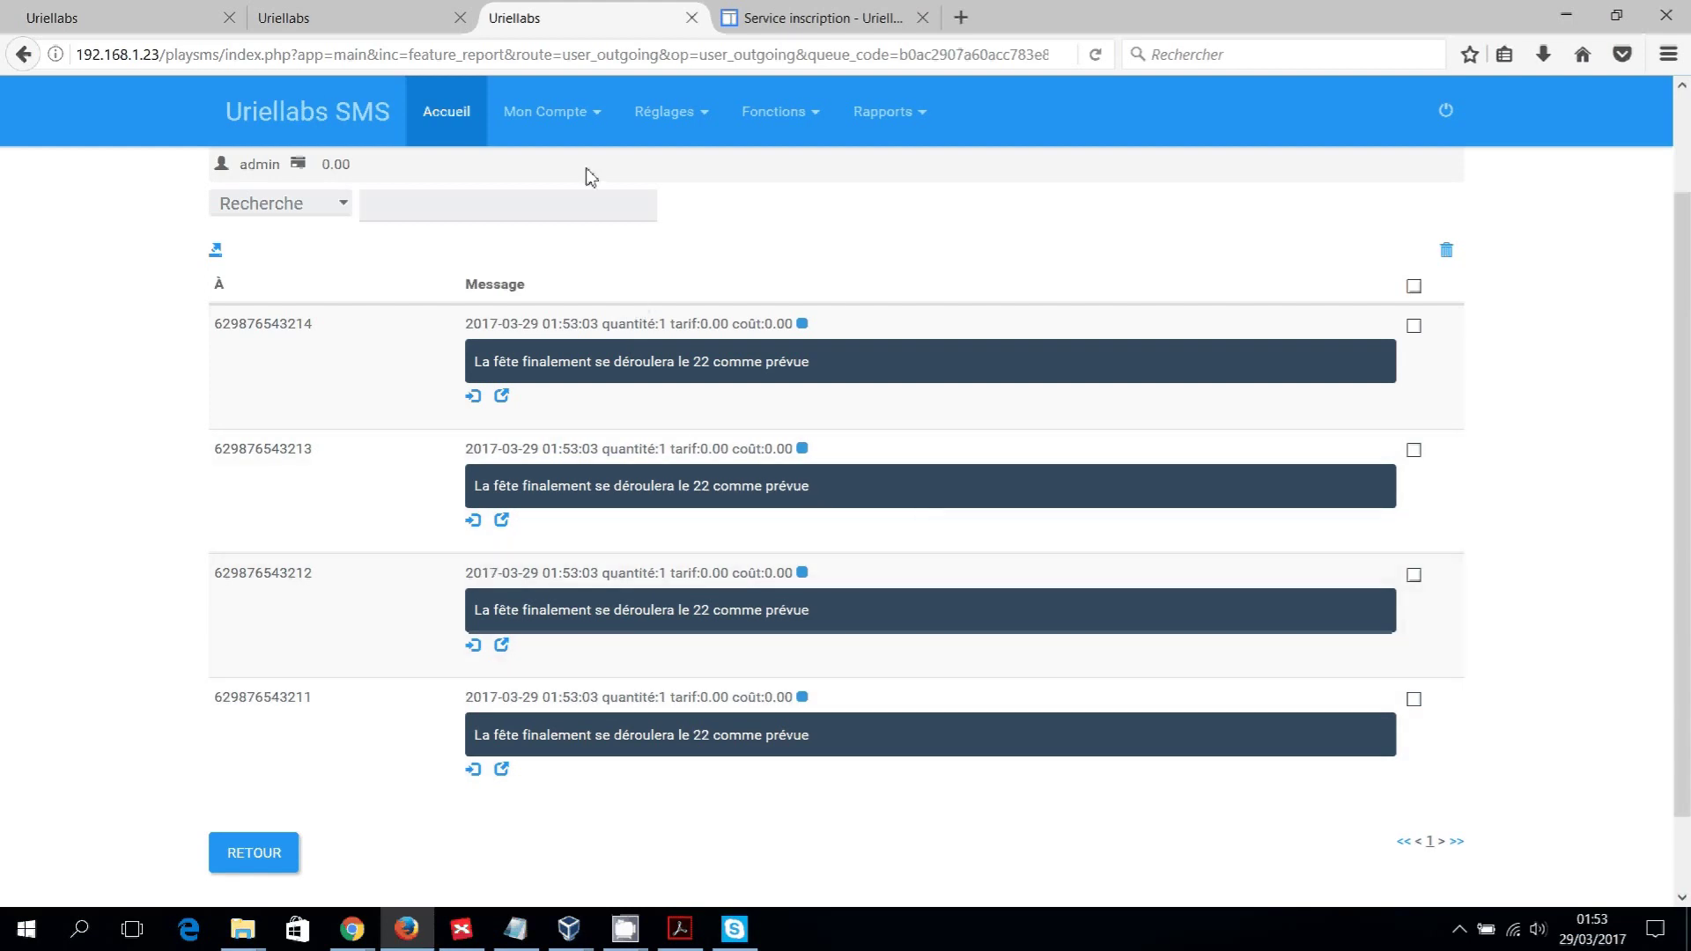
Open the subscription management page, refresh it, and view the reloaded list of SMS messages for the AB keyword.
click(153, 19)
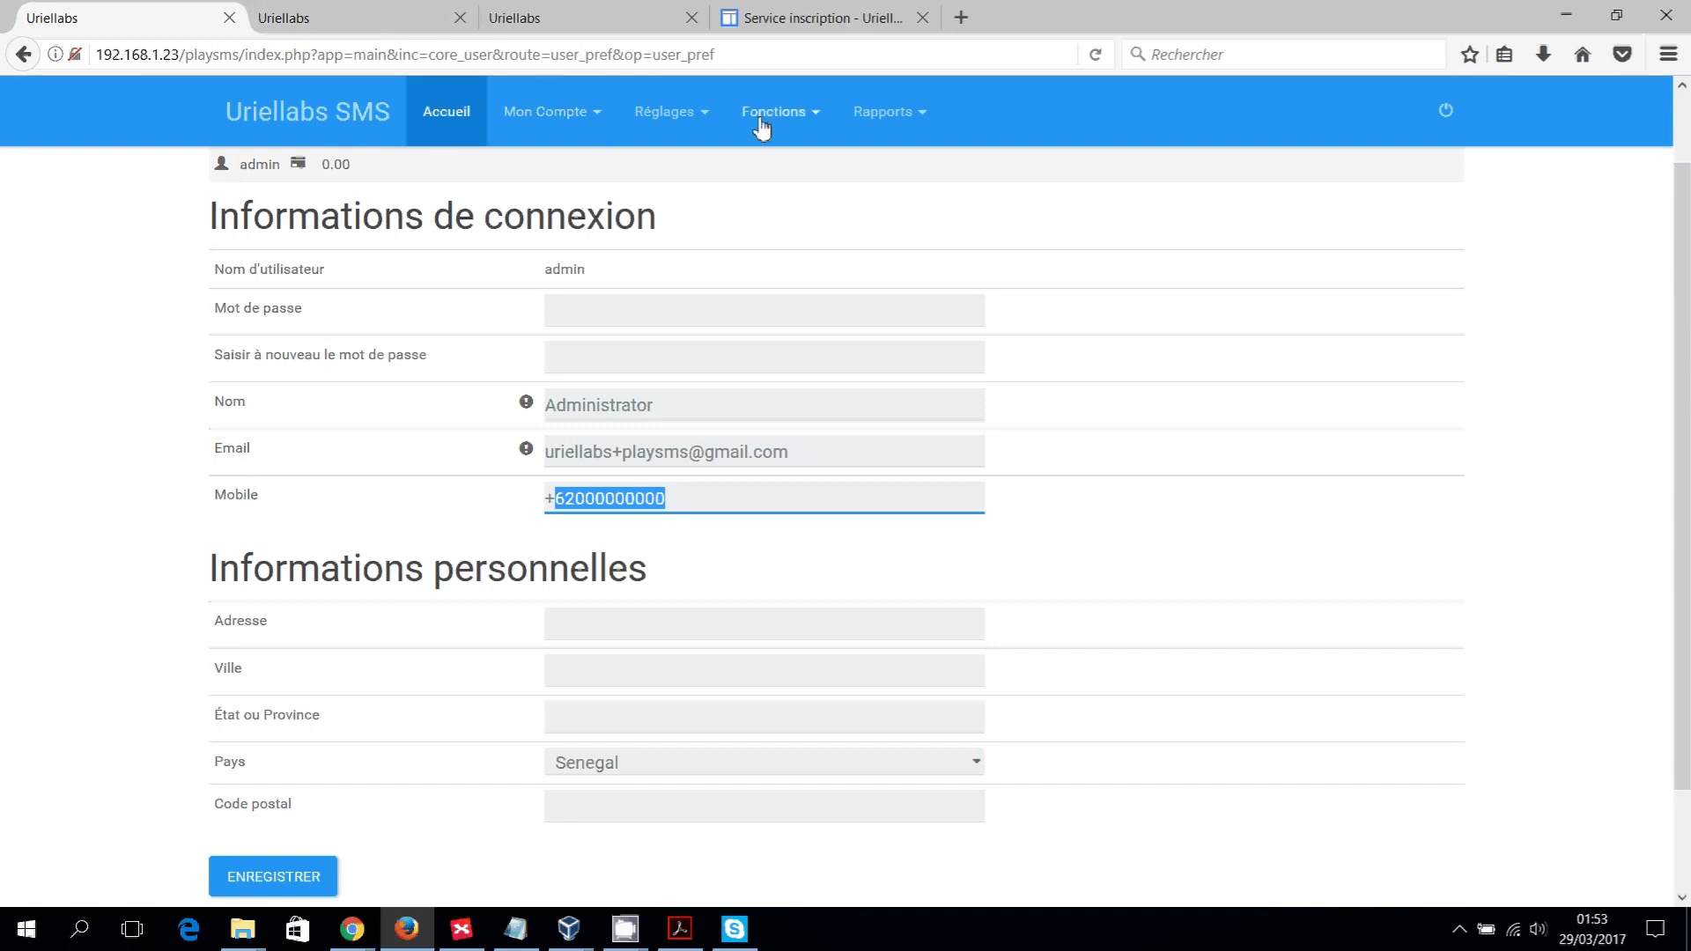
click(815, 123)
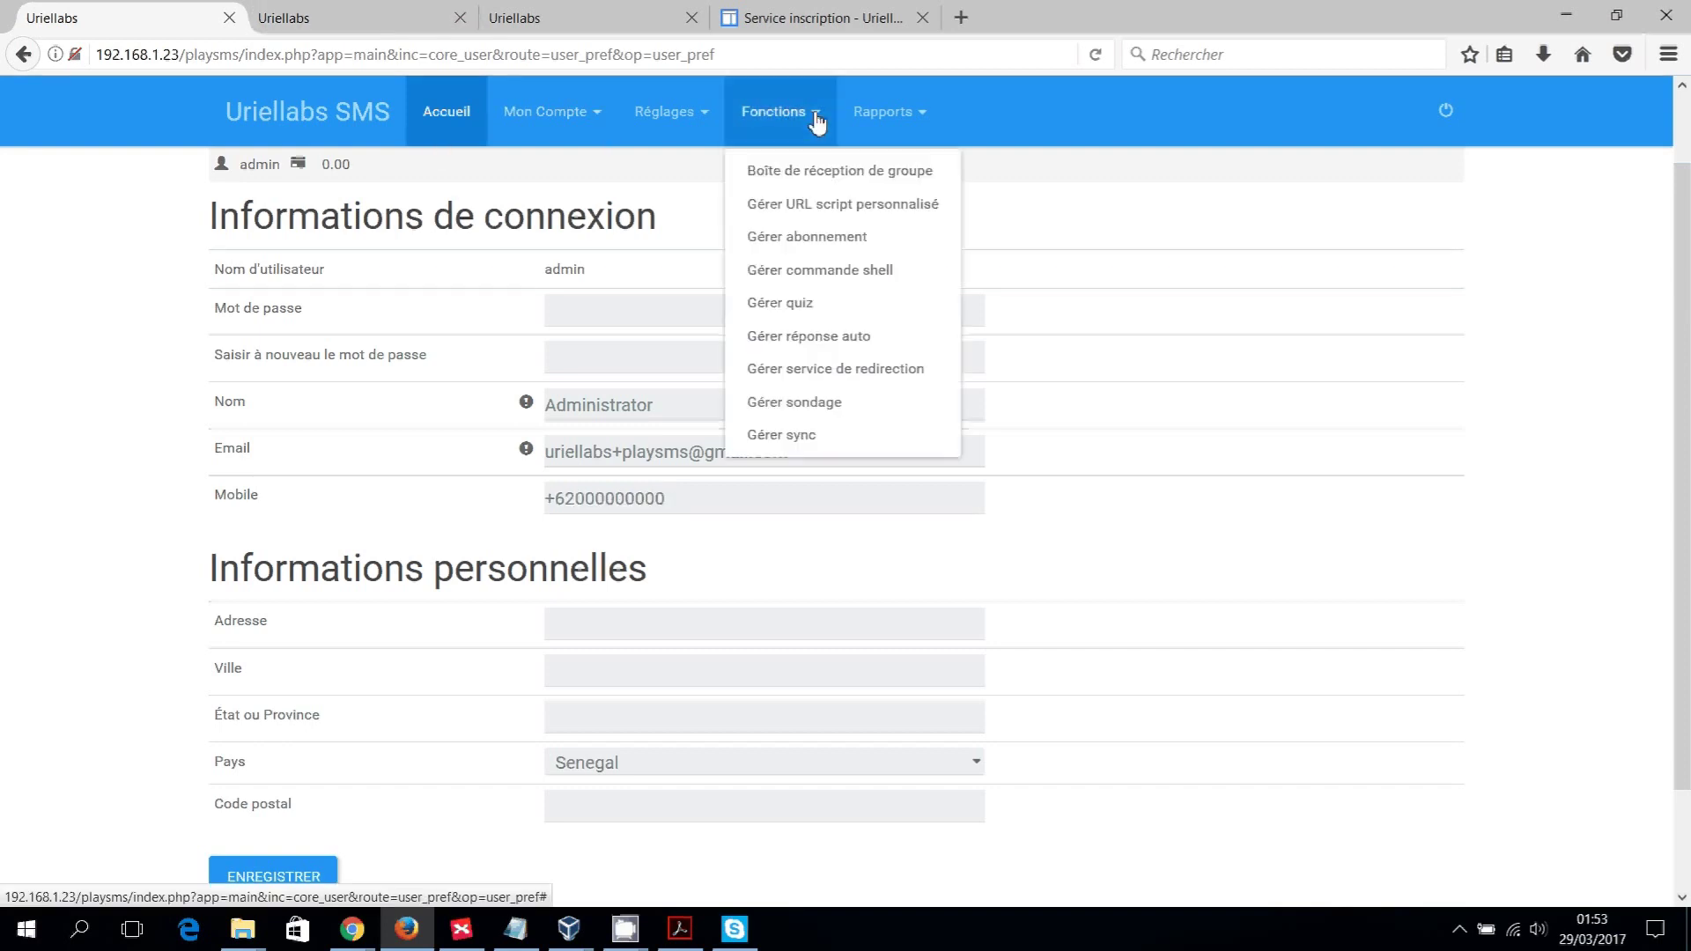
click(827, 237)
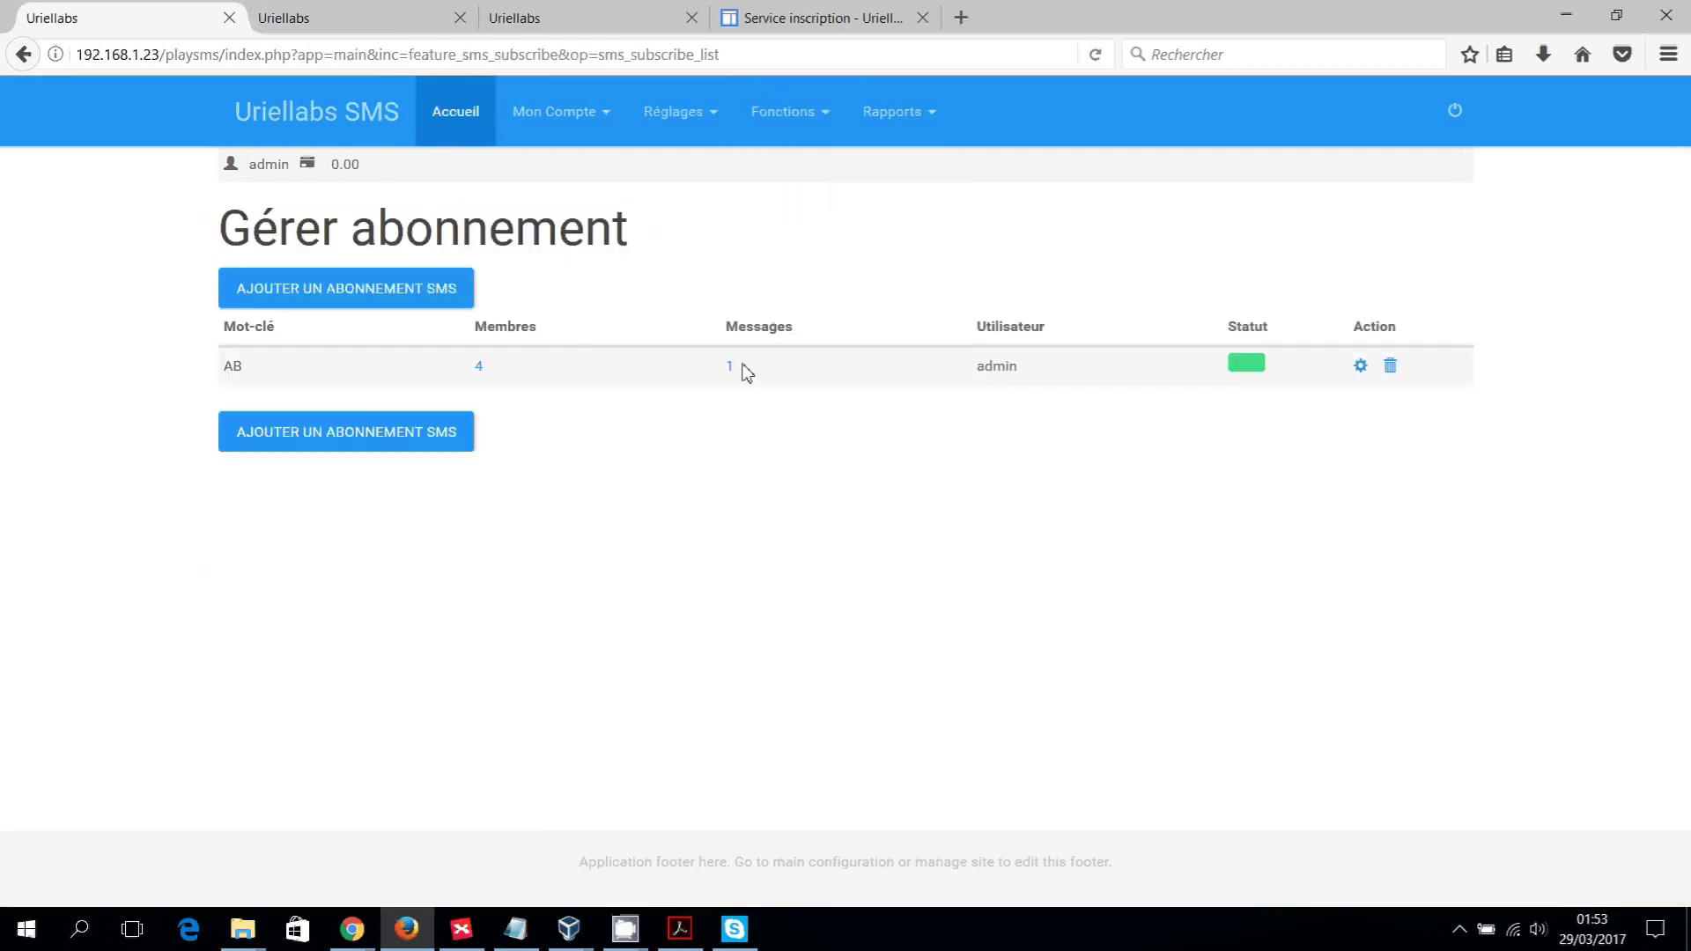
click(1093, 56)
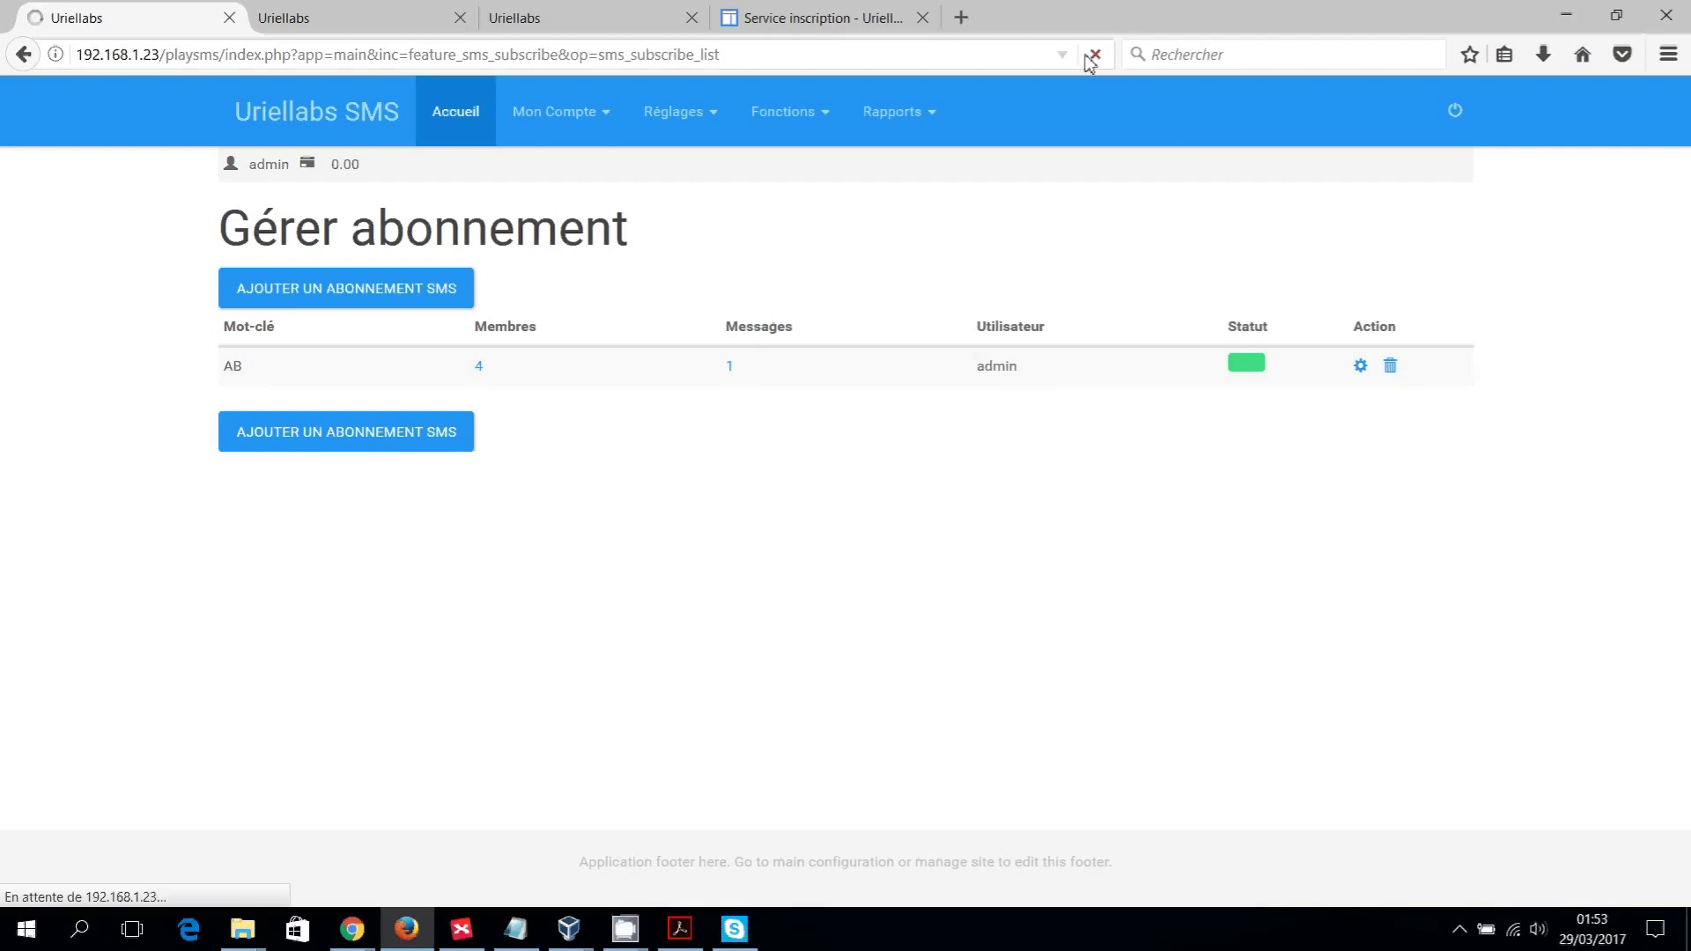
click(730, 366)
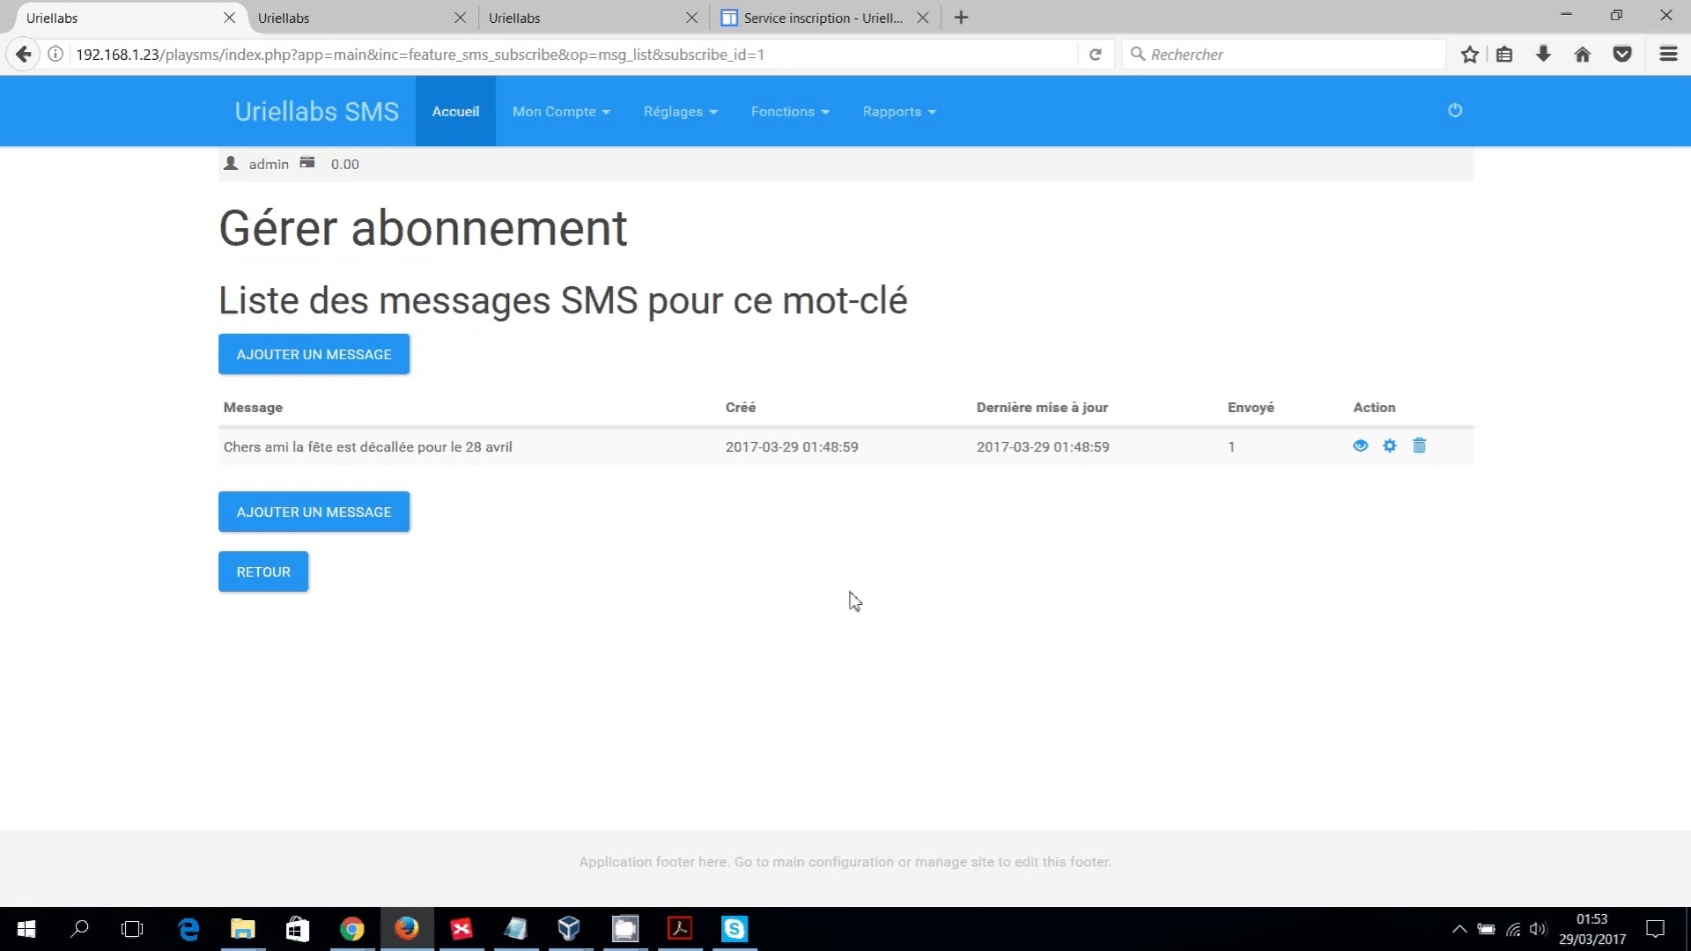
click(1095, 56)
Check the recipients in the sent messages report again and return to the AB subscription's message list.
click(389, 24)
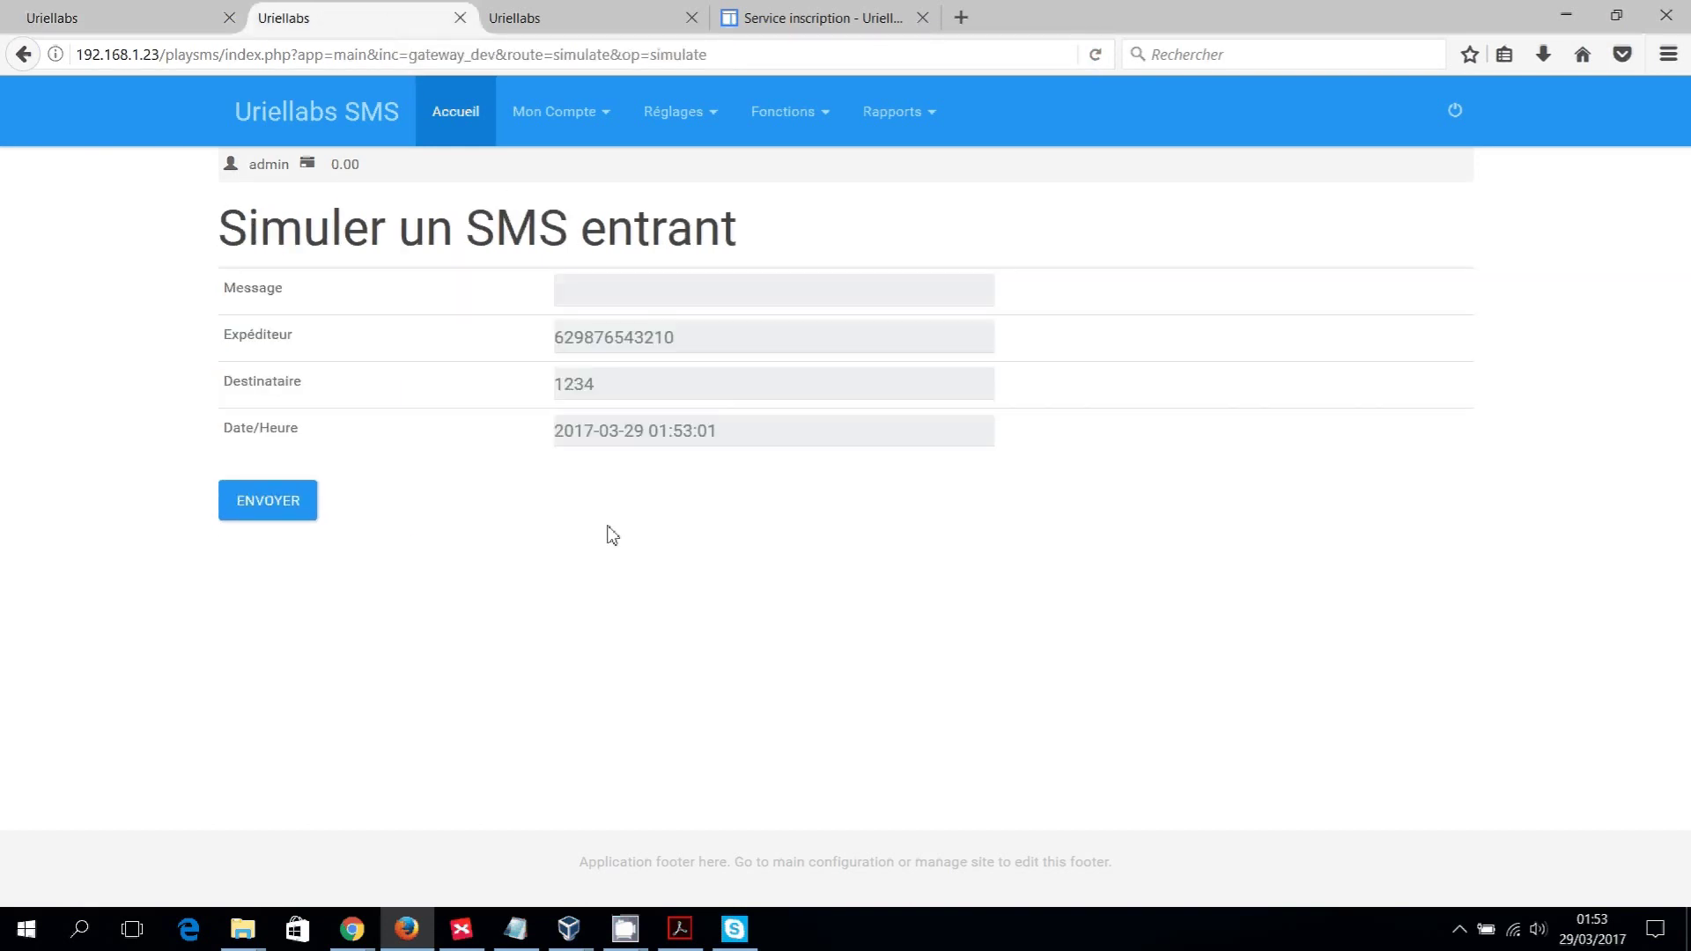
click(598, 20)
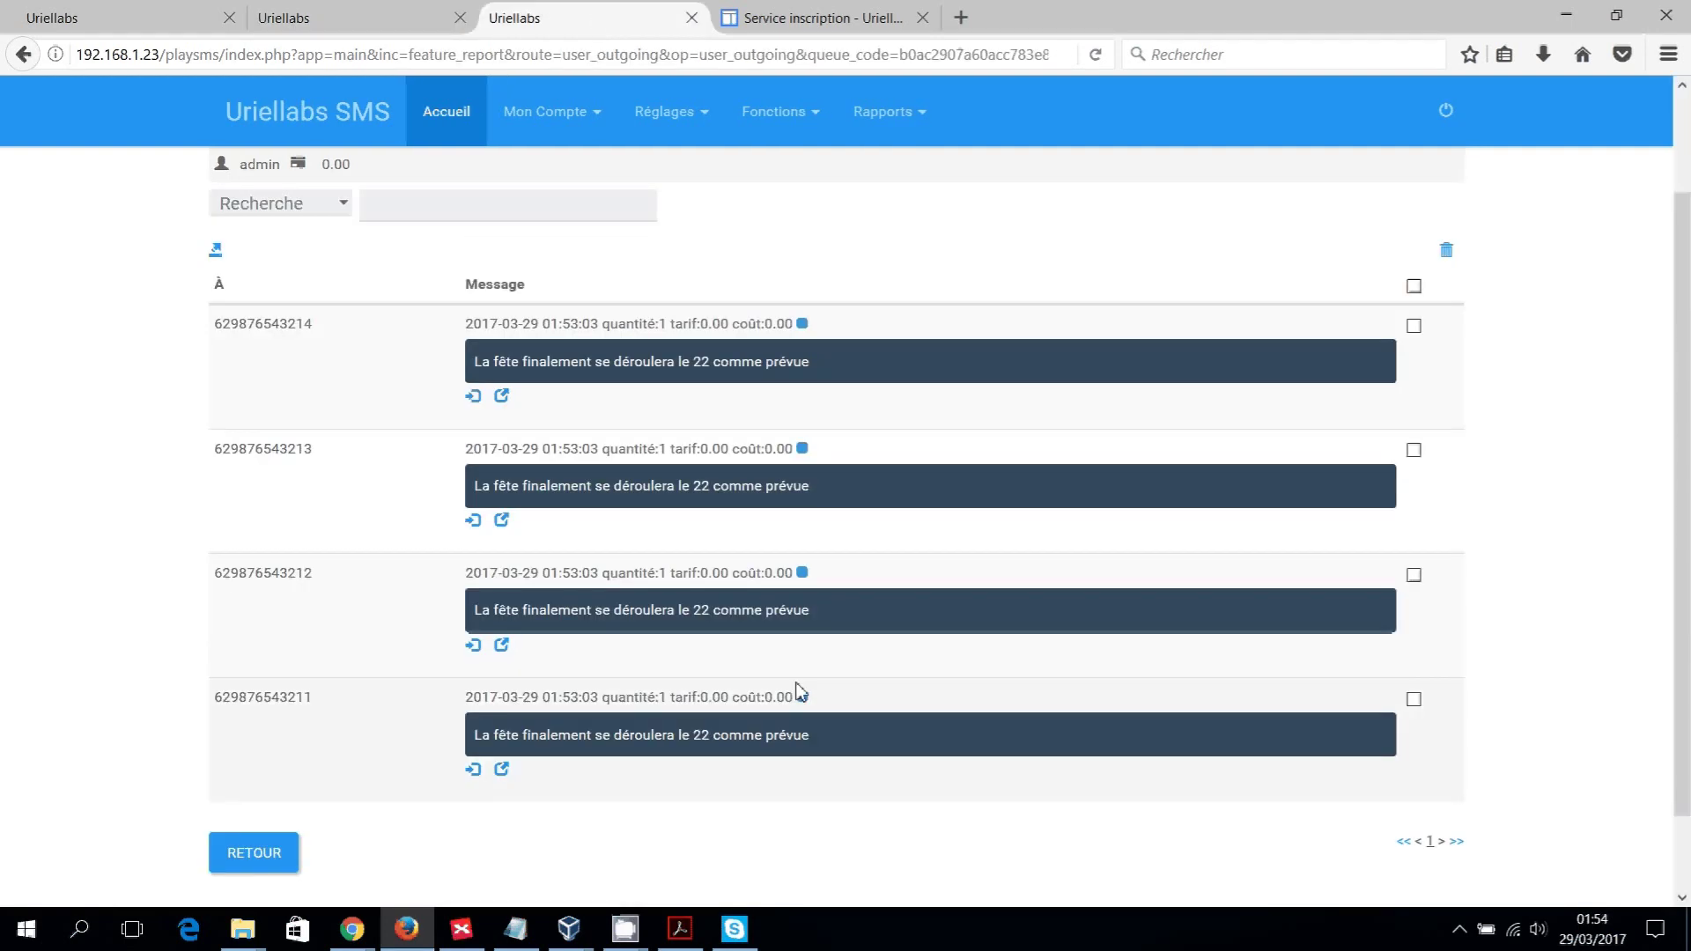
click(361, 27)
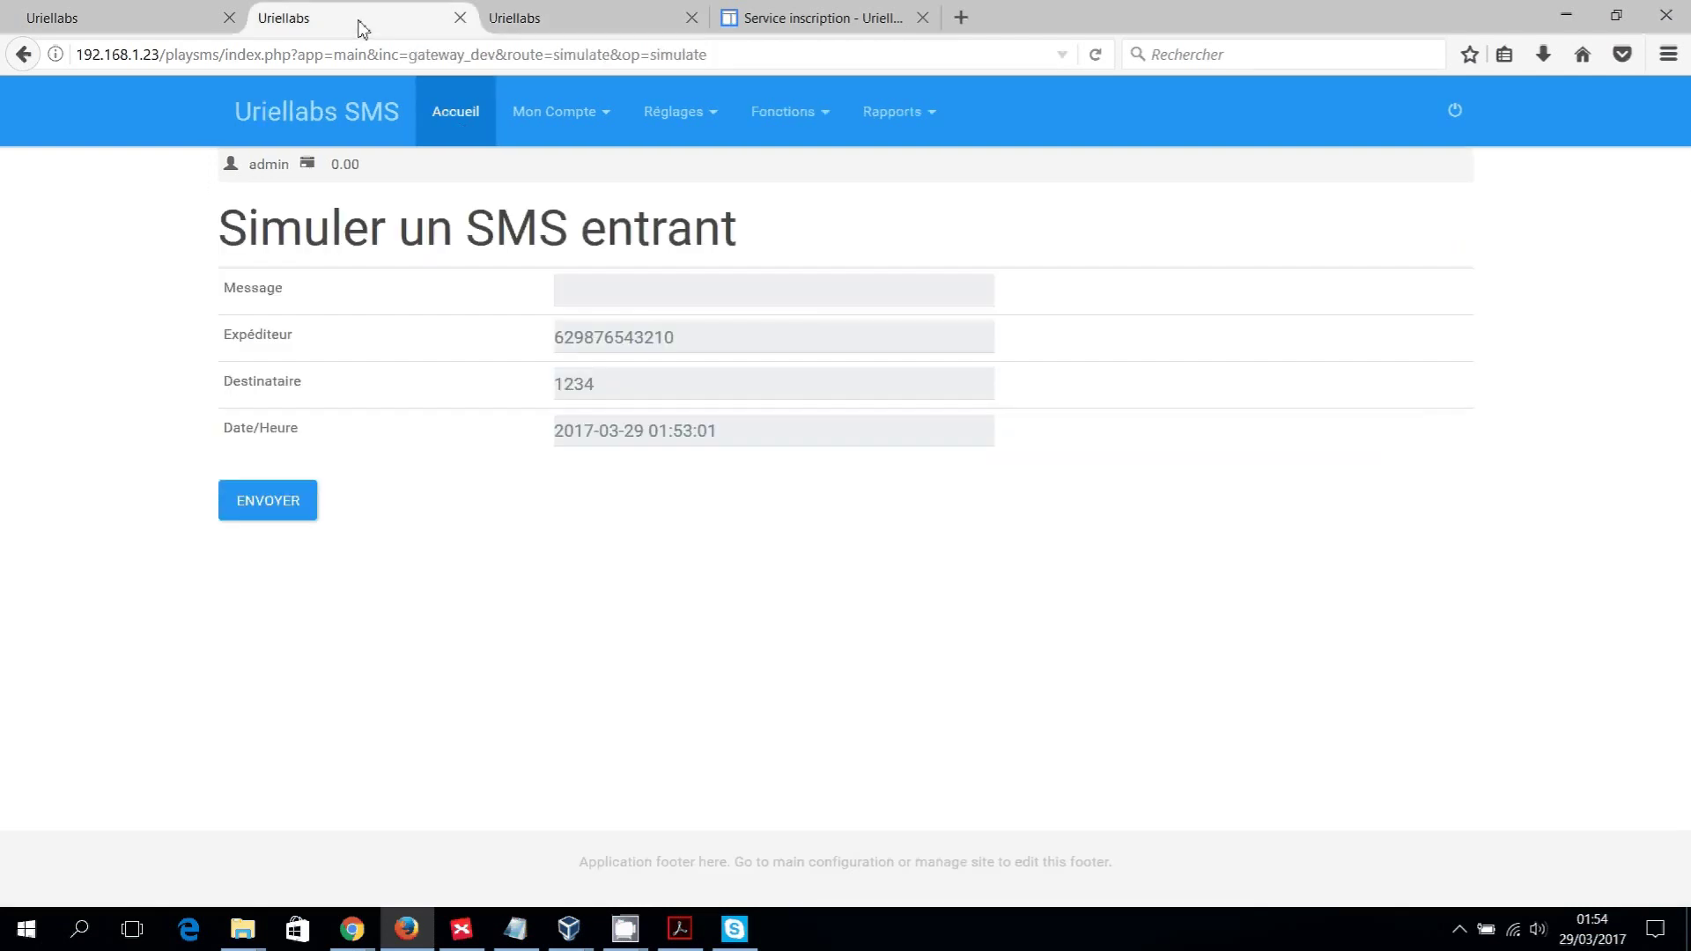
click(141, 25)
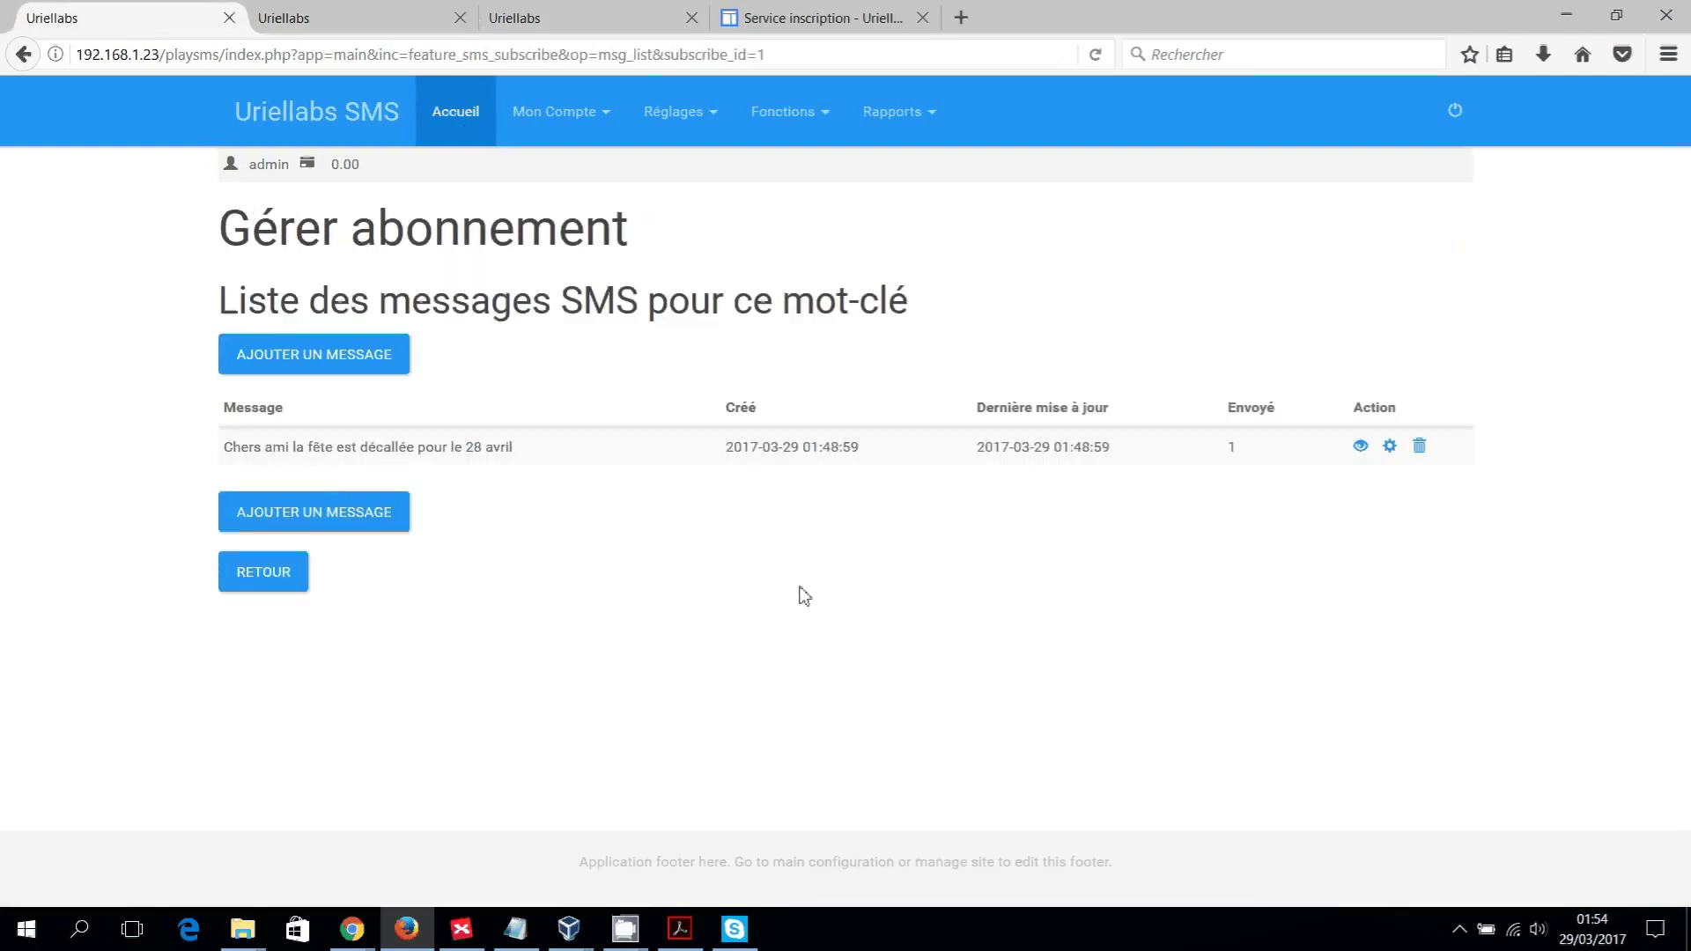